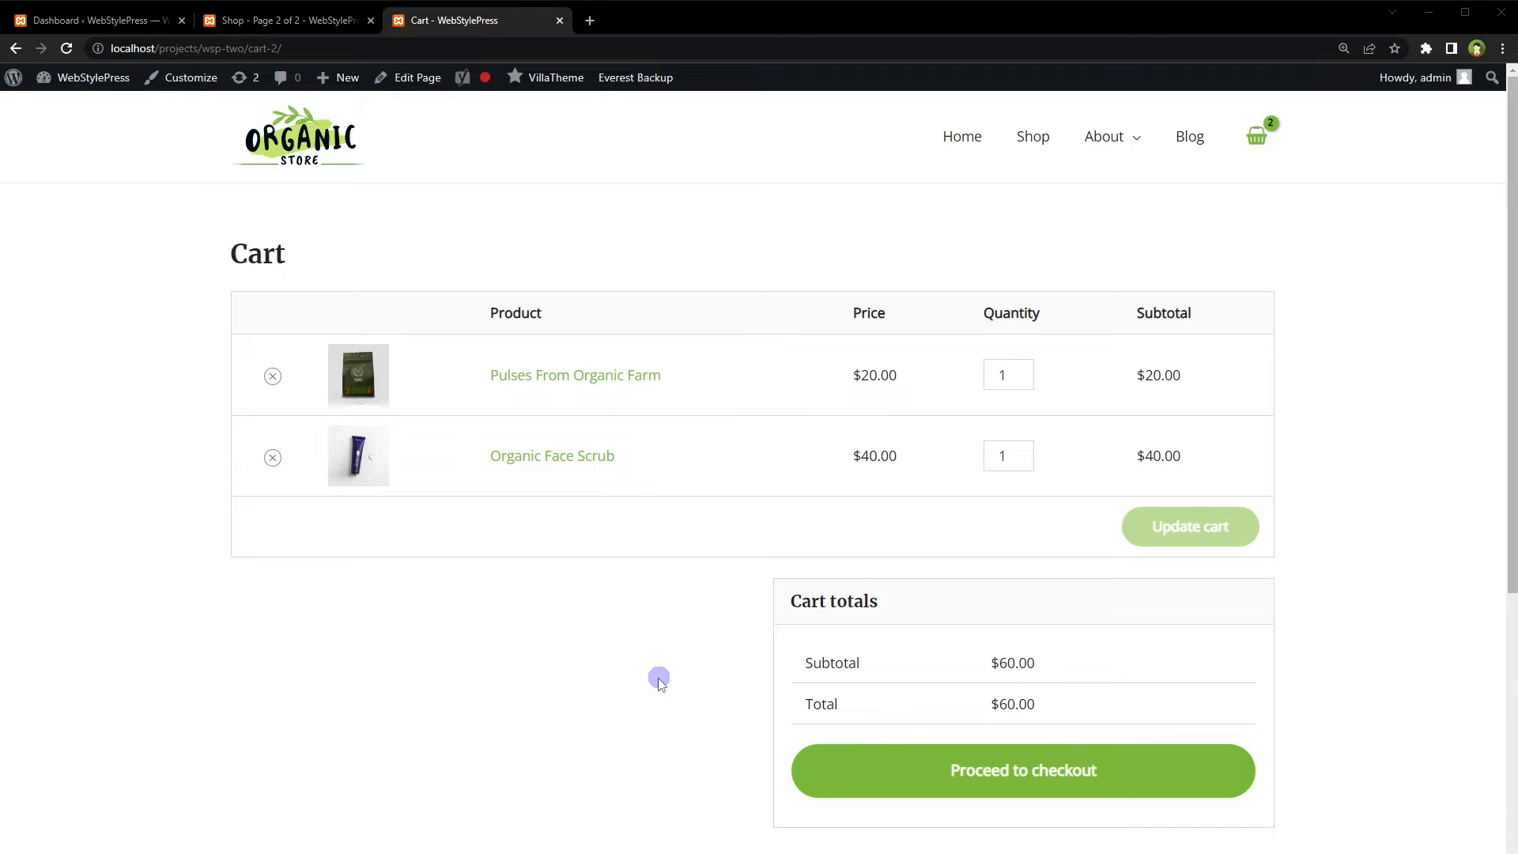
Close the extra shop page and open the WooCommerce settings in the site's admin area
click(371, 19)
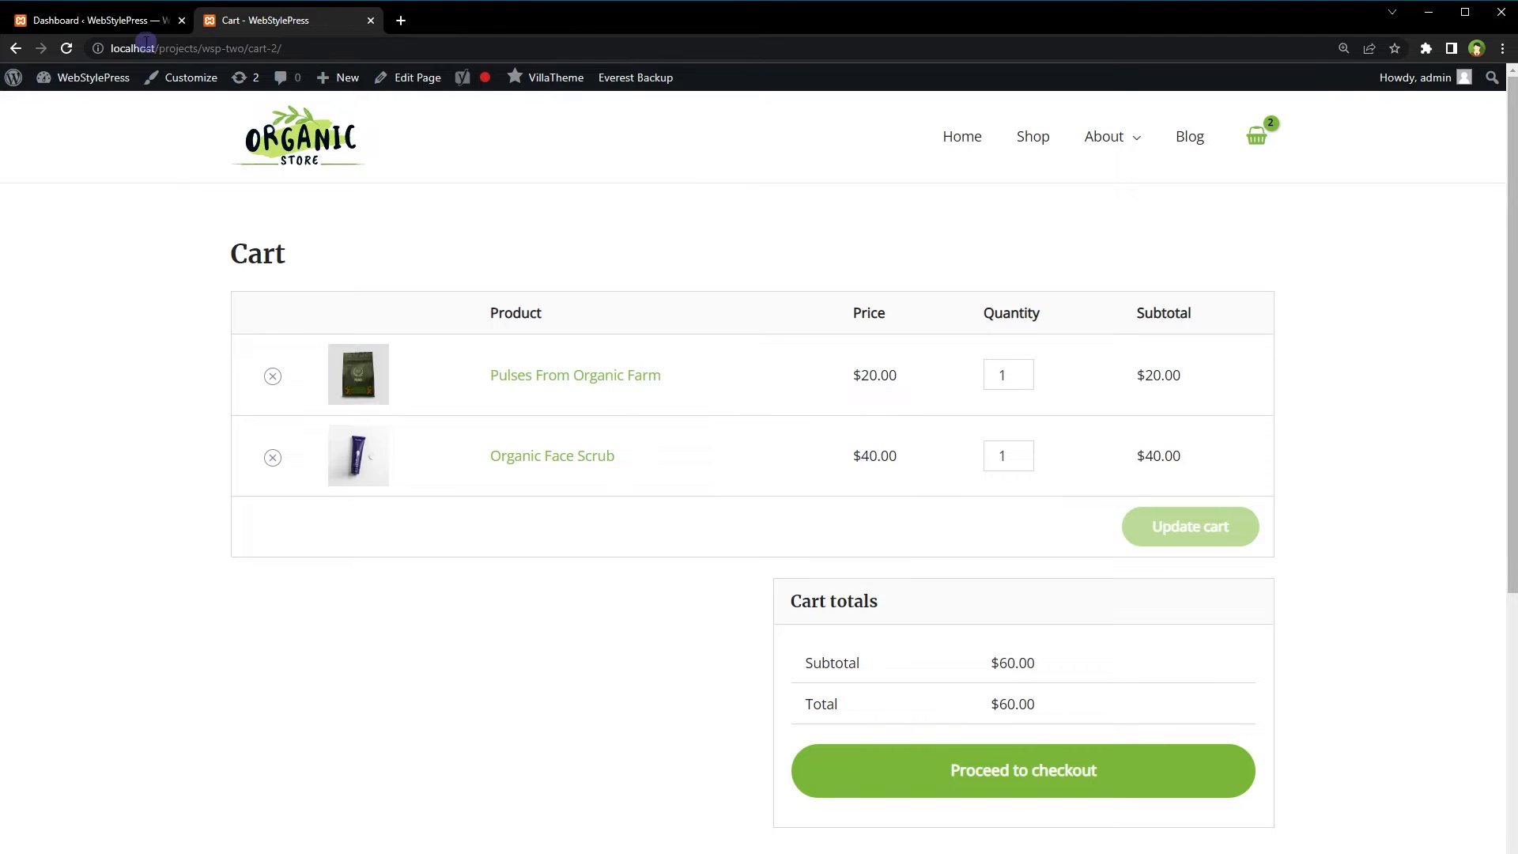
click(111, 23)
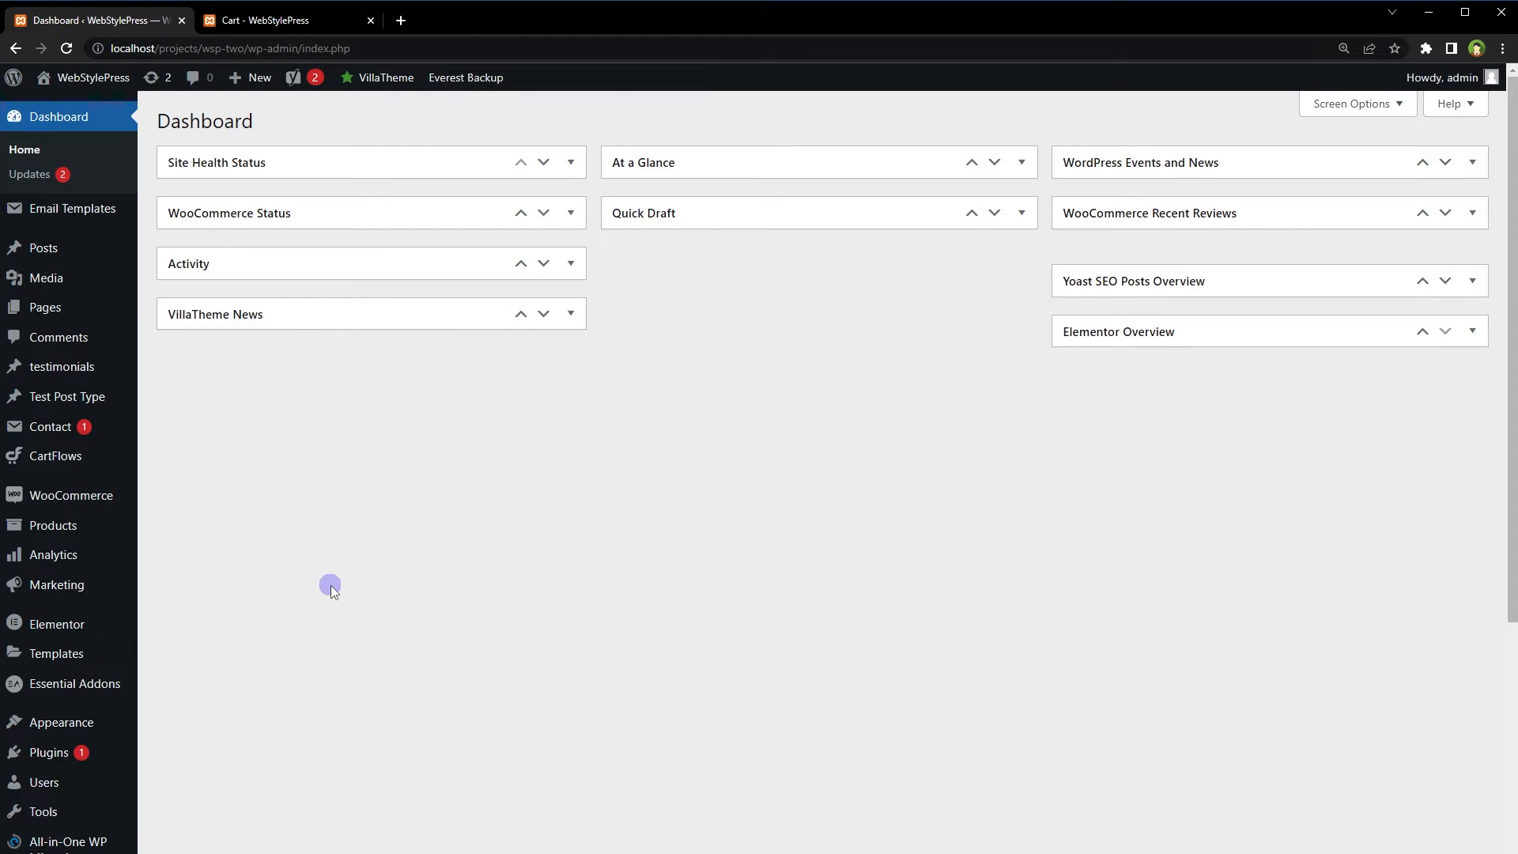
mouse_move(91, 492)
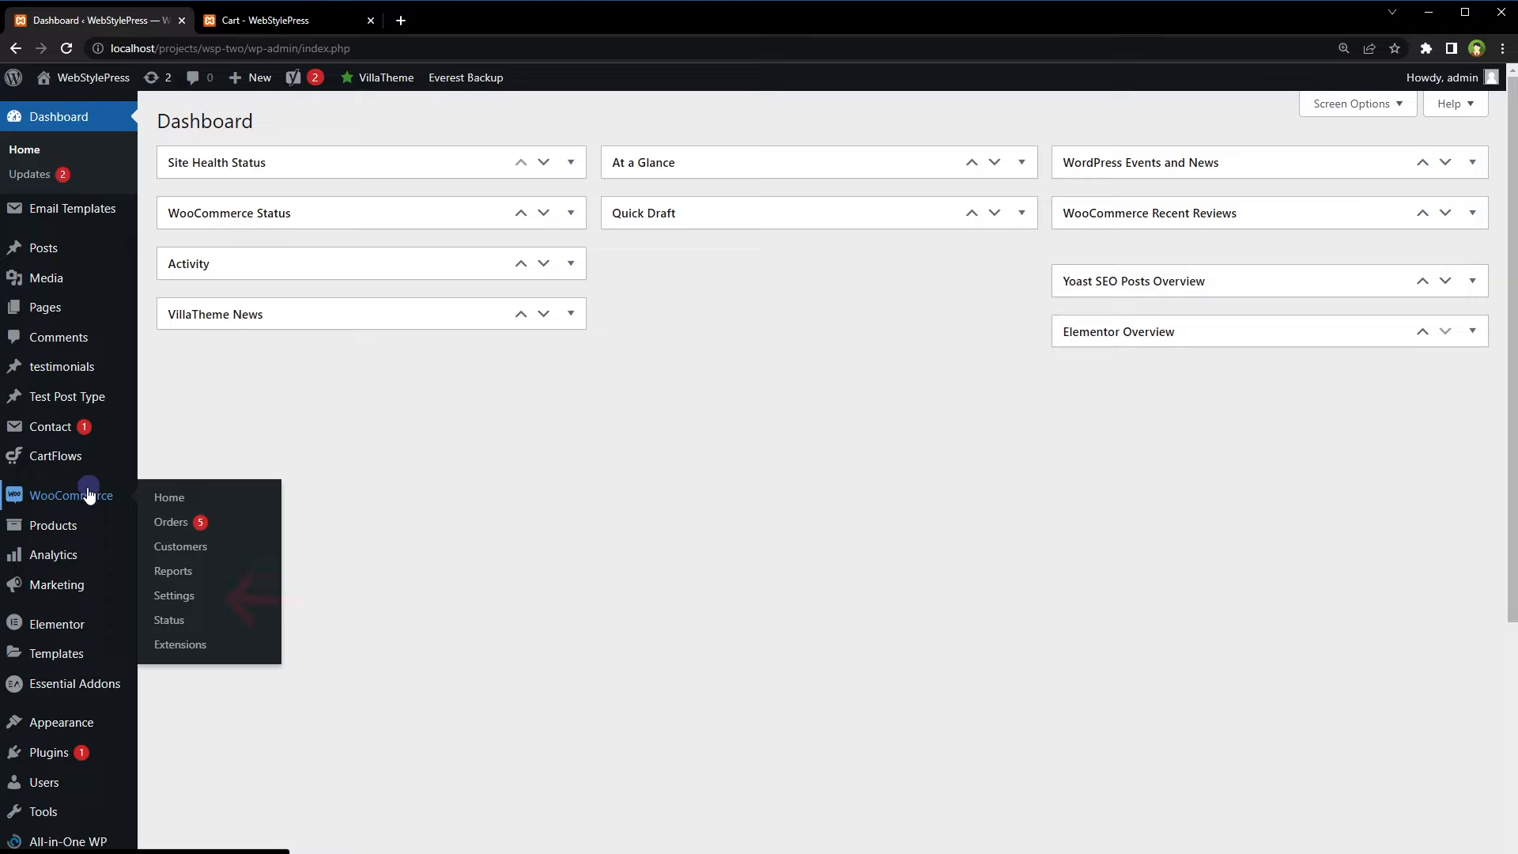
click(201, 604)
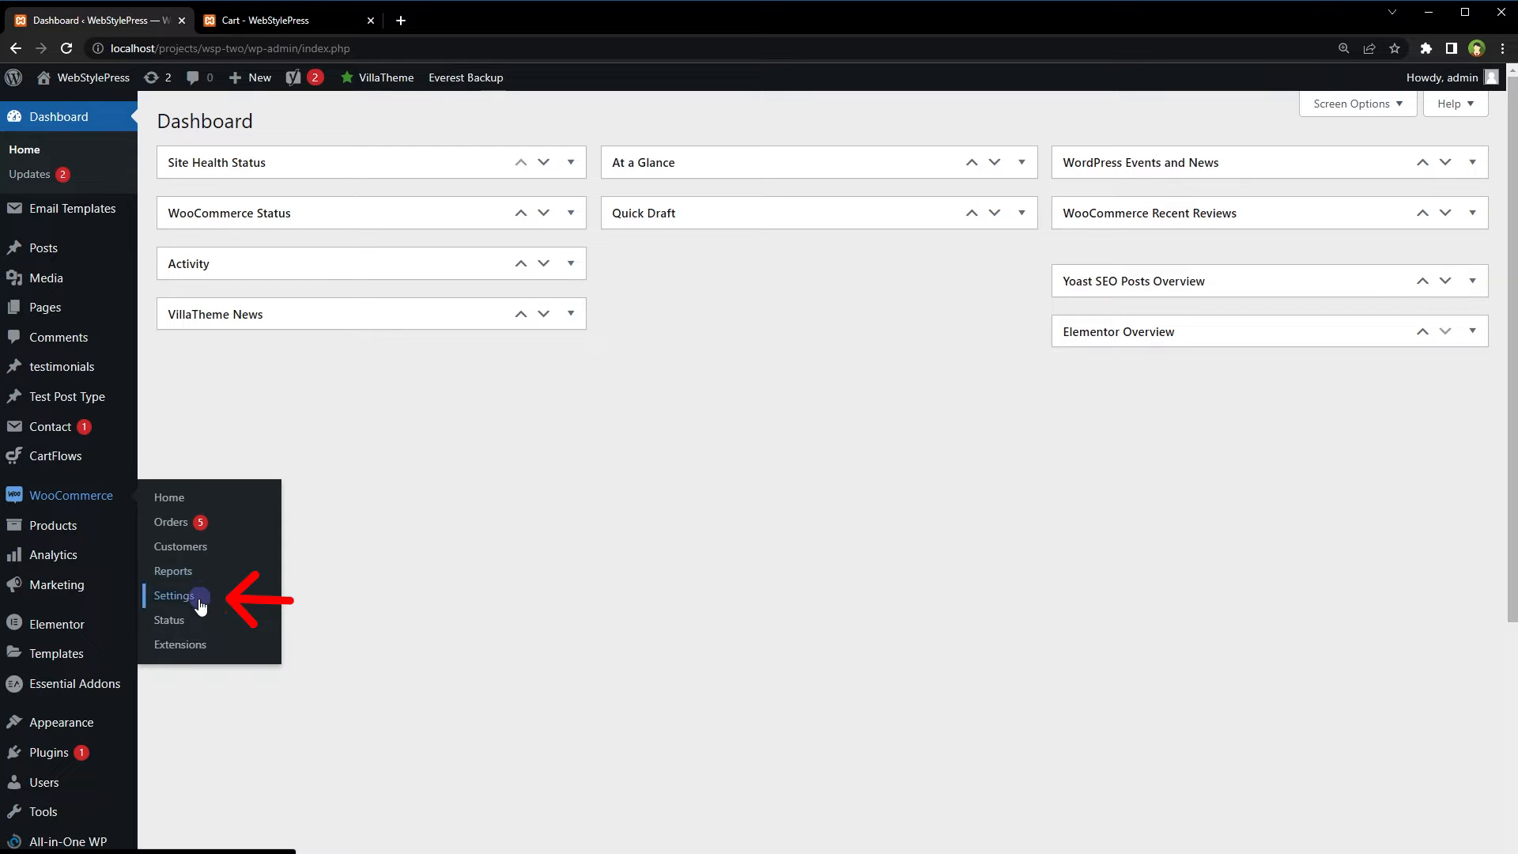
click(222, 596)
Enable the use of coupon codes in the general options and save the changes
scroll(1058, 617, down, 5)
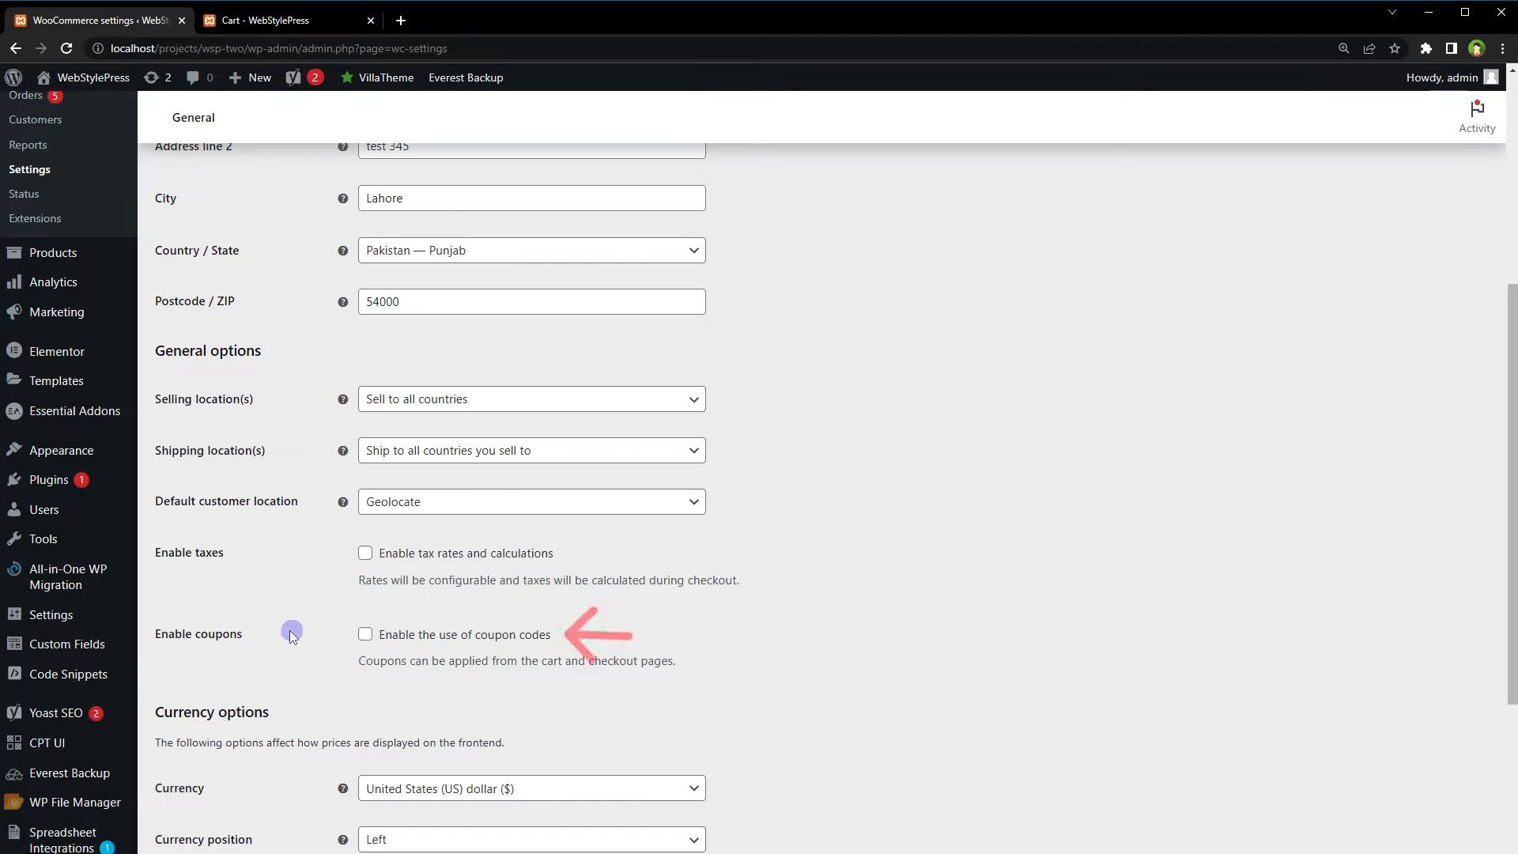
drag(291, 635, 149, 635)
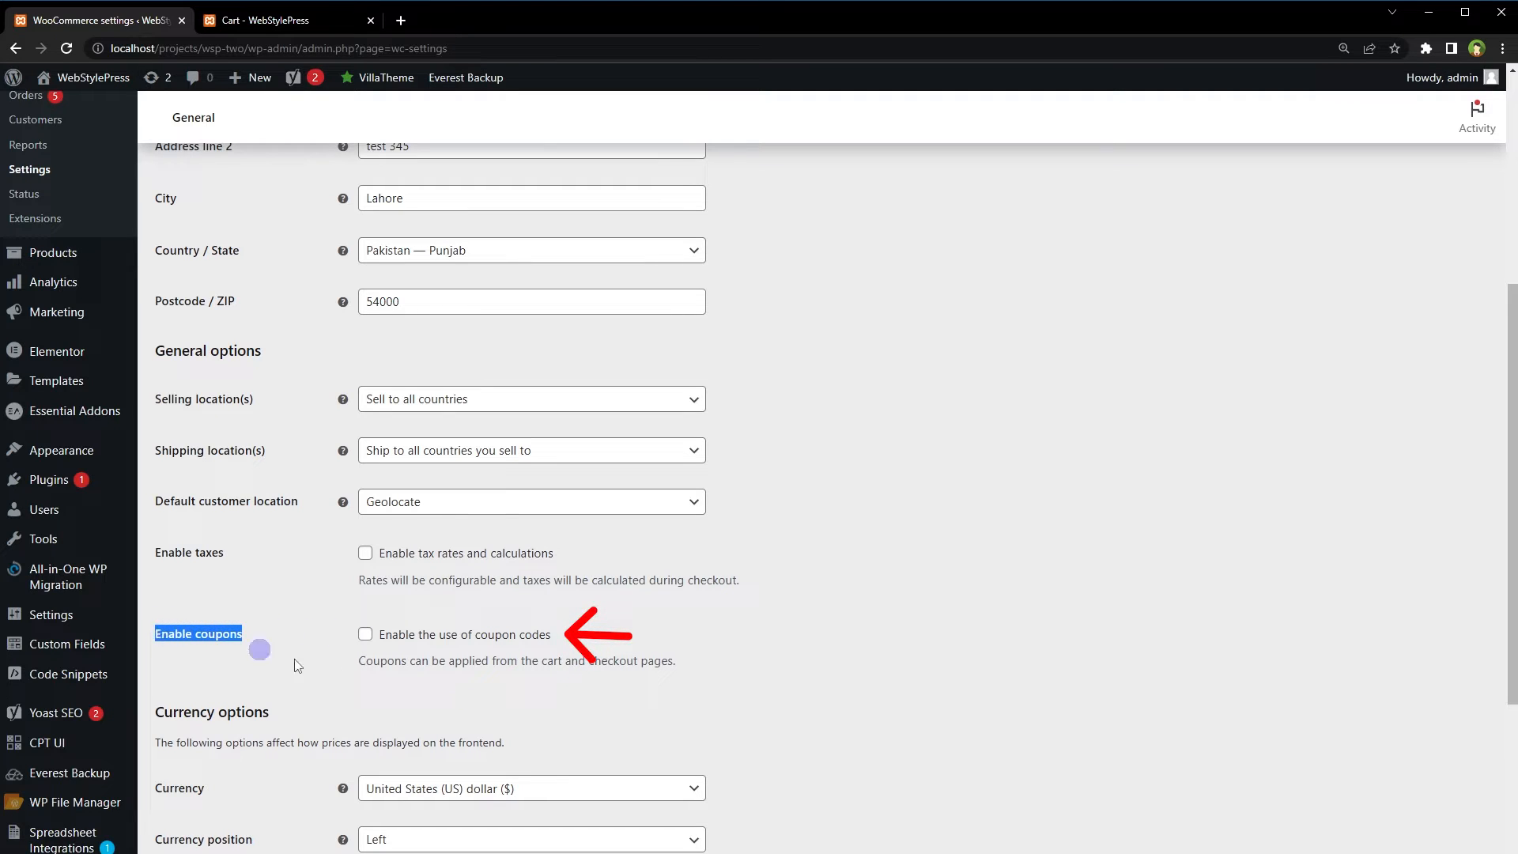
click(468, 634)
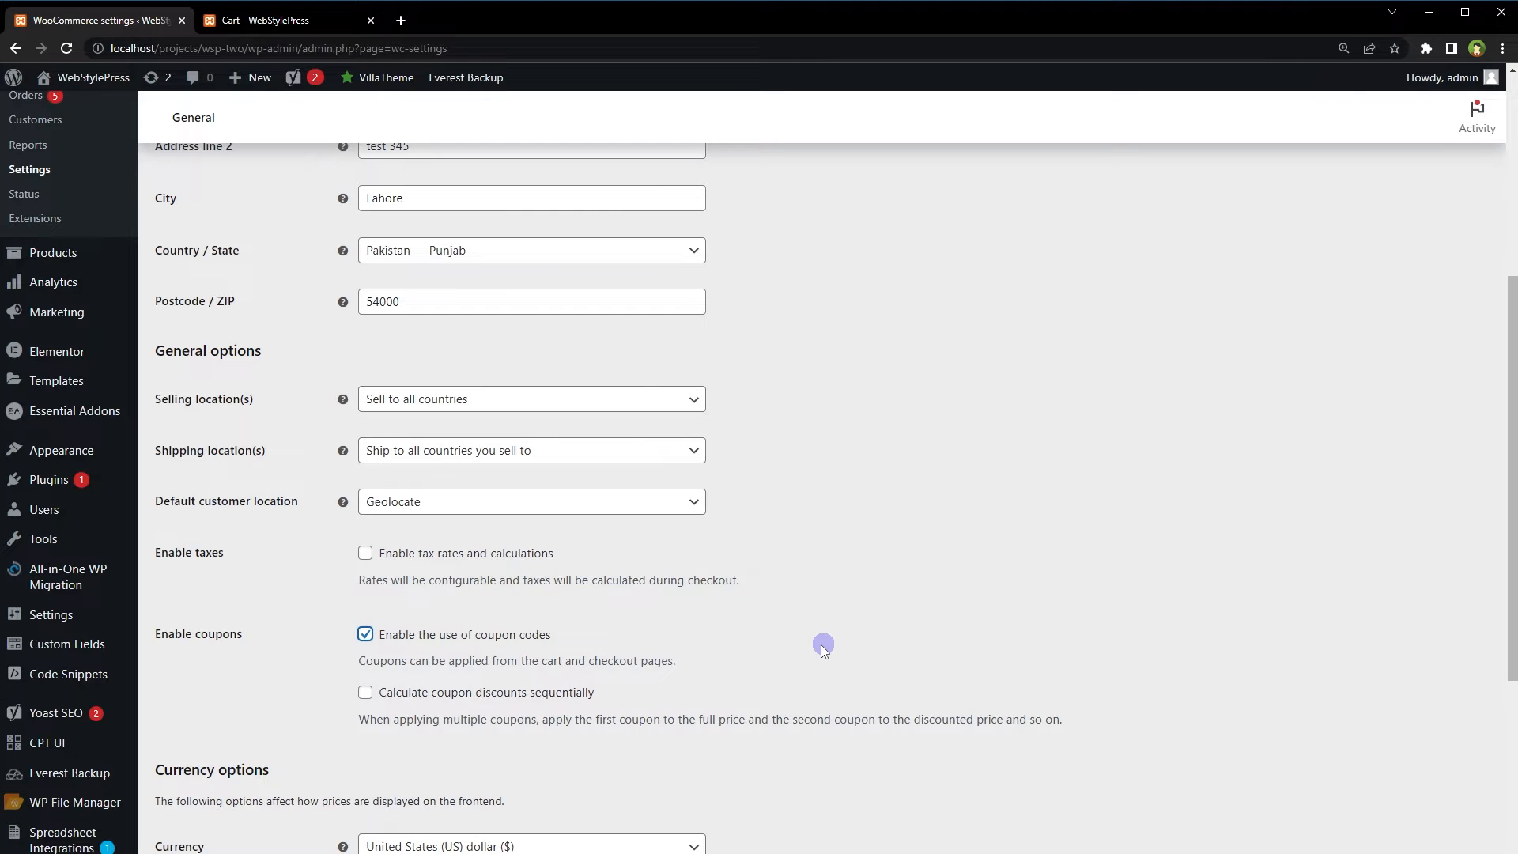
scroll(822, 646, down, 4)
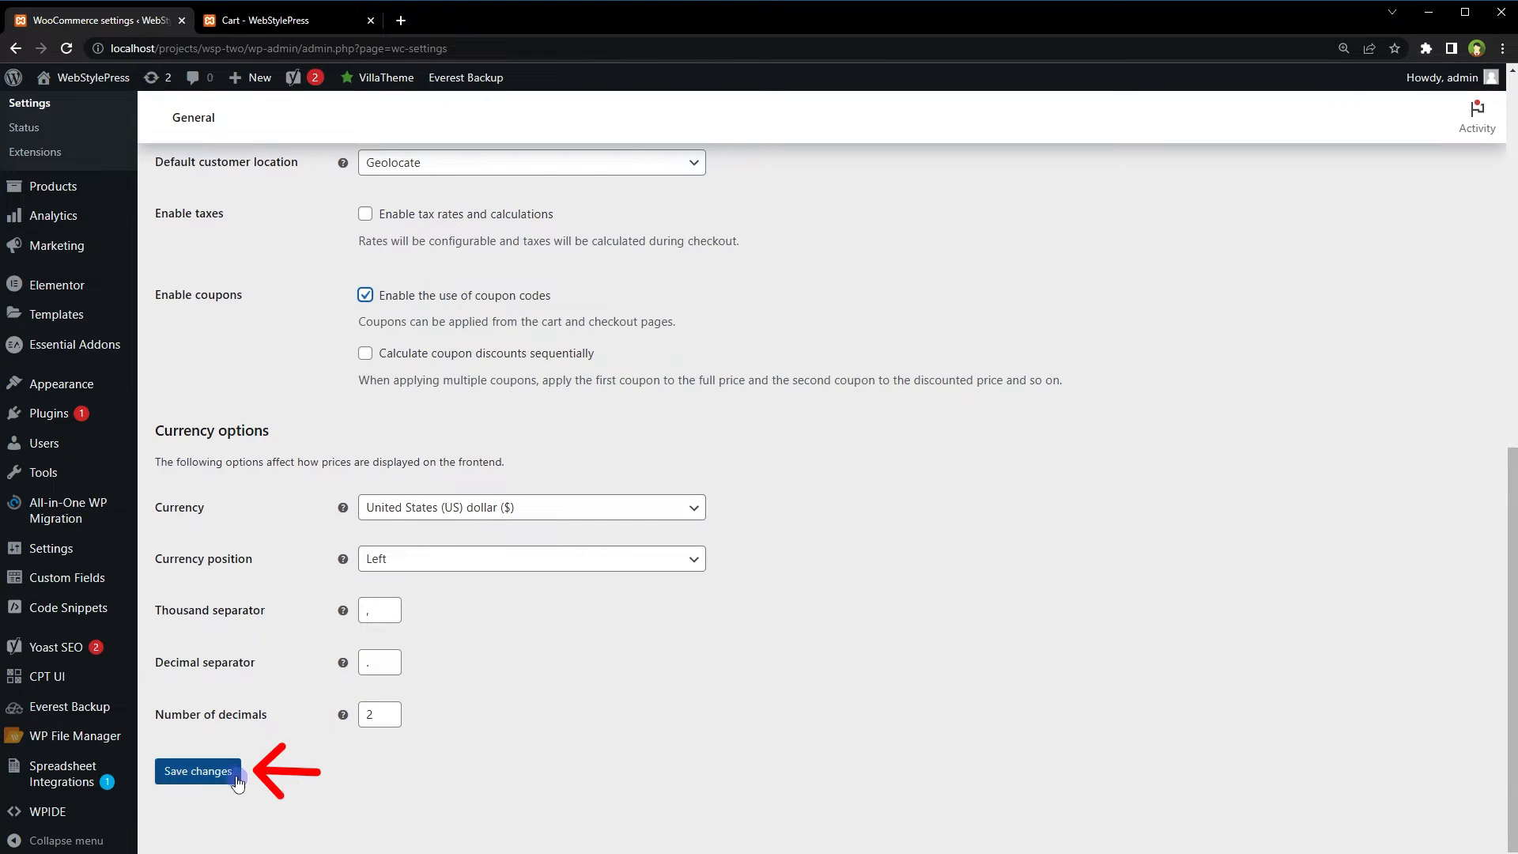
click(237, 782)
Return to the store's cart page and reload it to check for the coupon code field
key(ctrl+Tab)
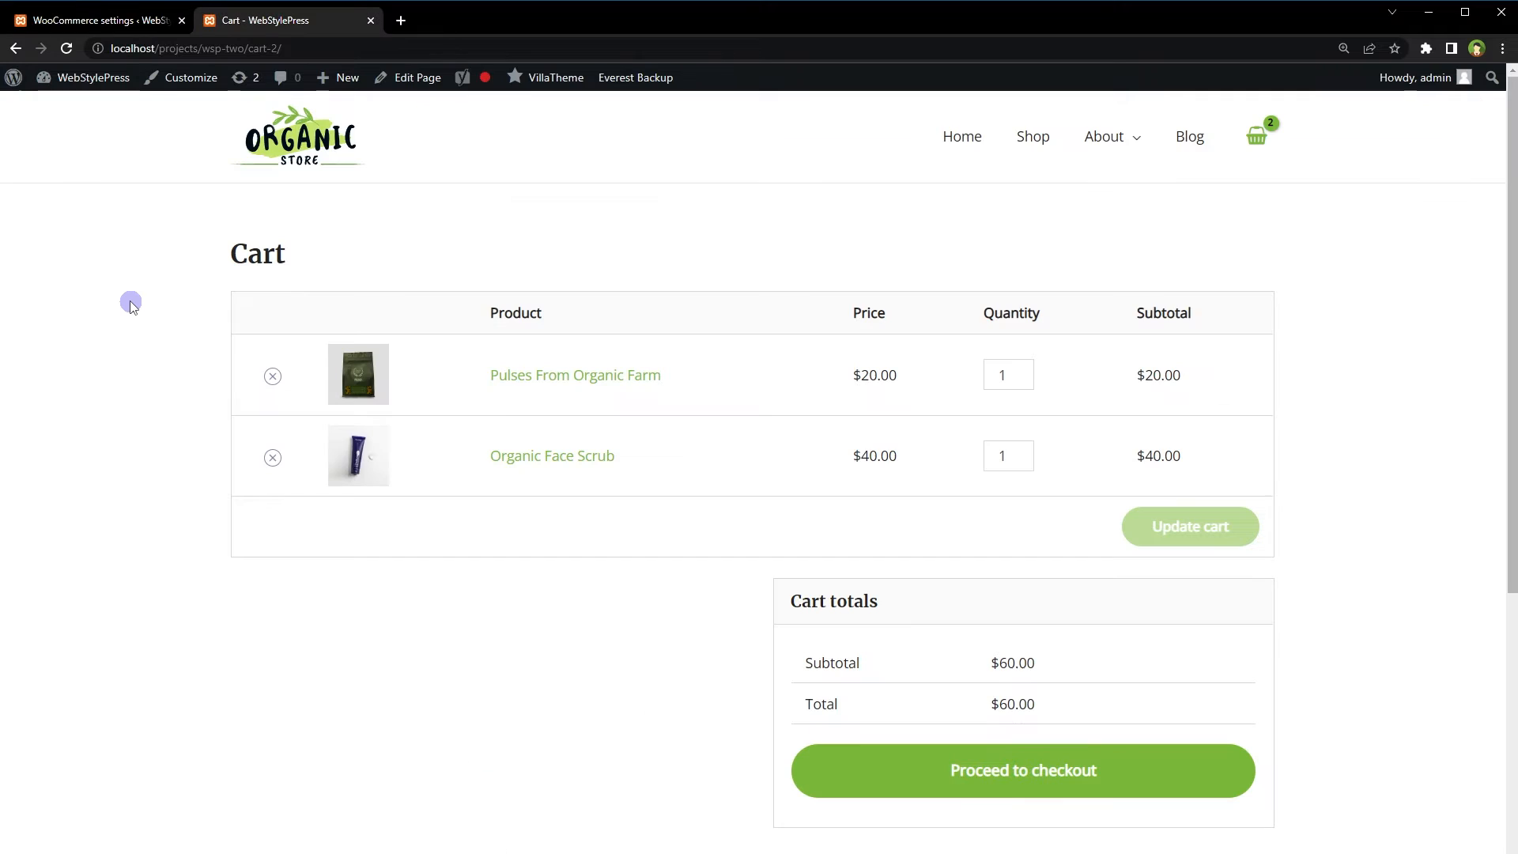
right_click(131, 306)
click(158, 346)
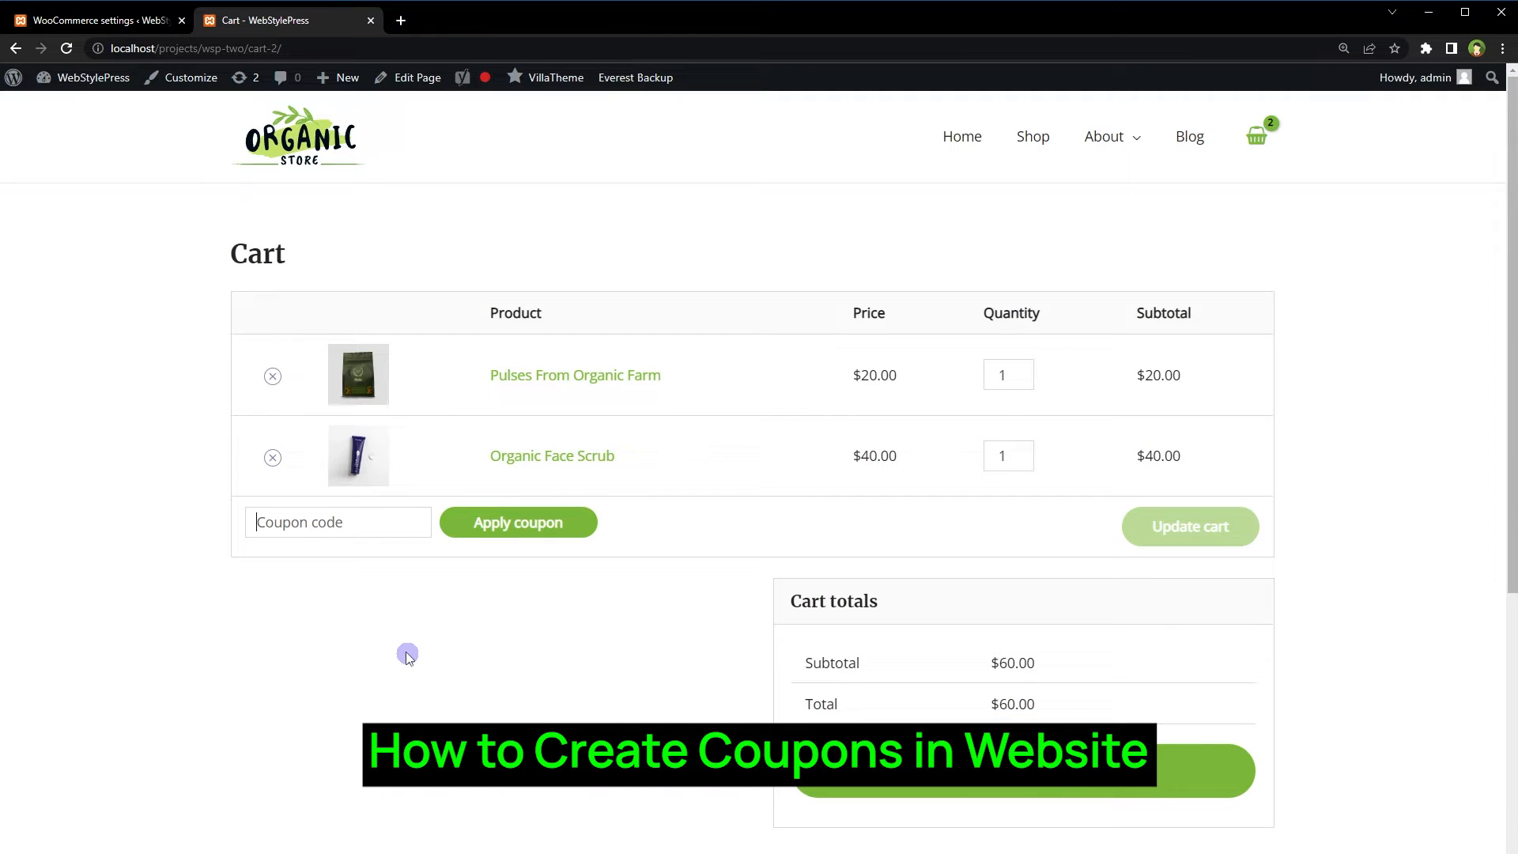
Start creating the first coupon from the Marketing coupons page and enter WSP1 as its coupon code
click(125, 21)
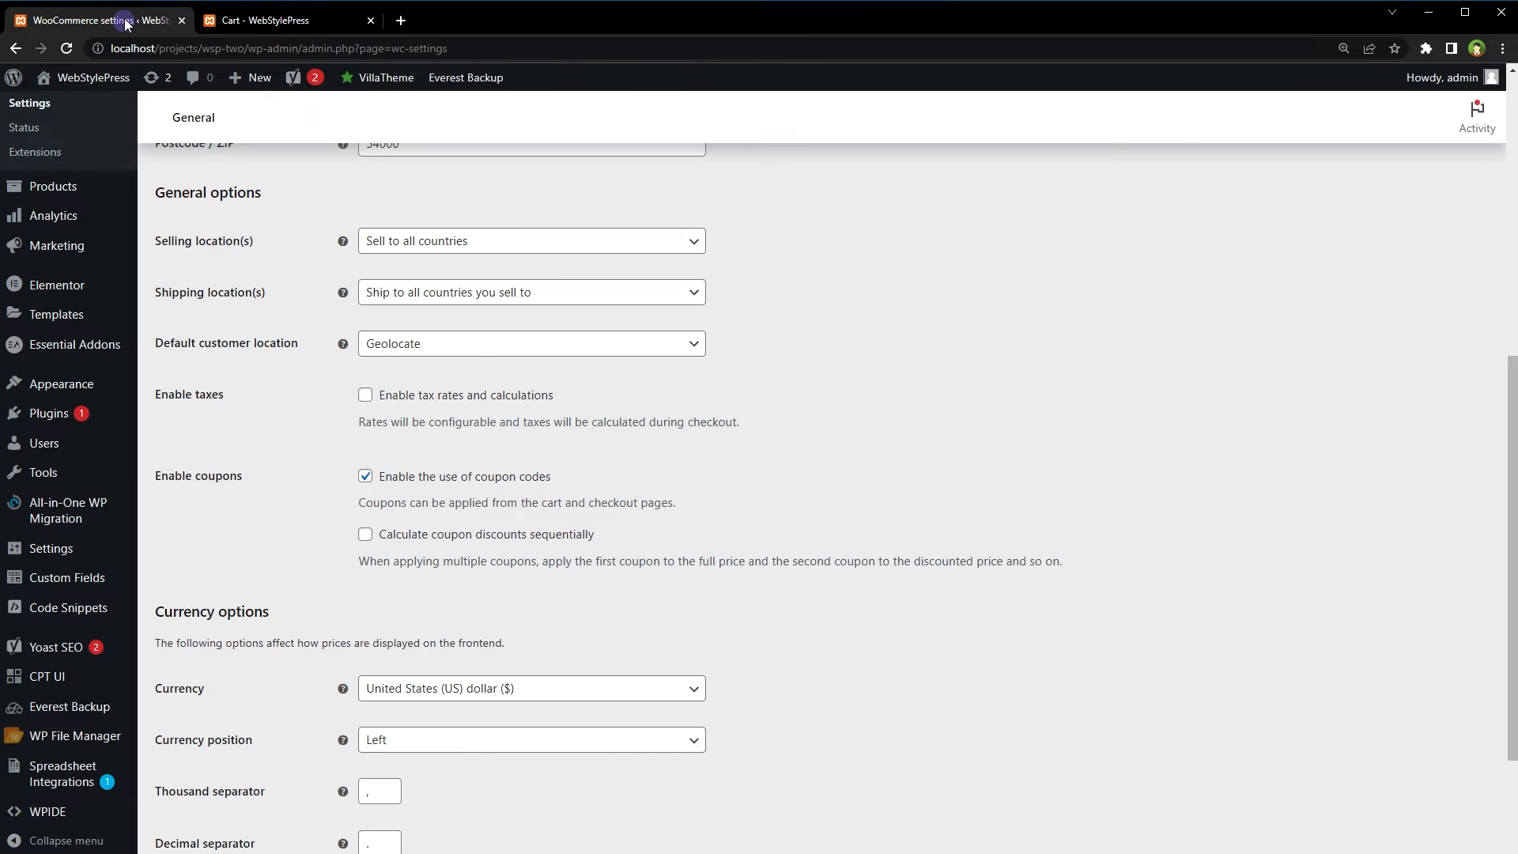
scroll(474, 353, up, 4)
mouse_move(48, 563)
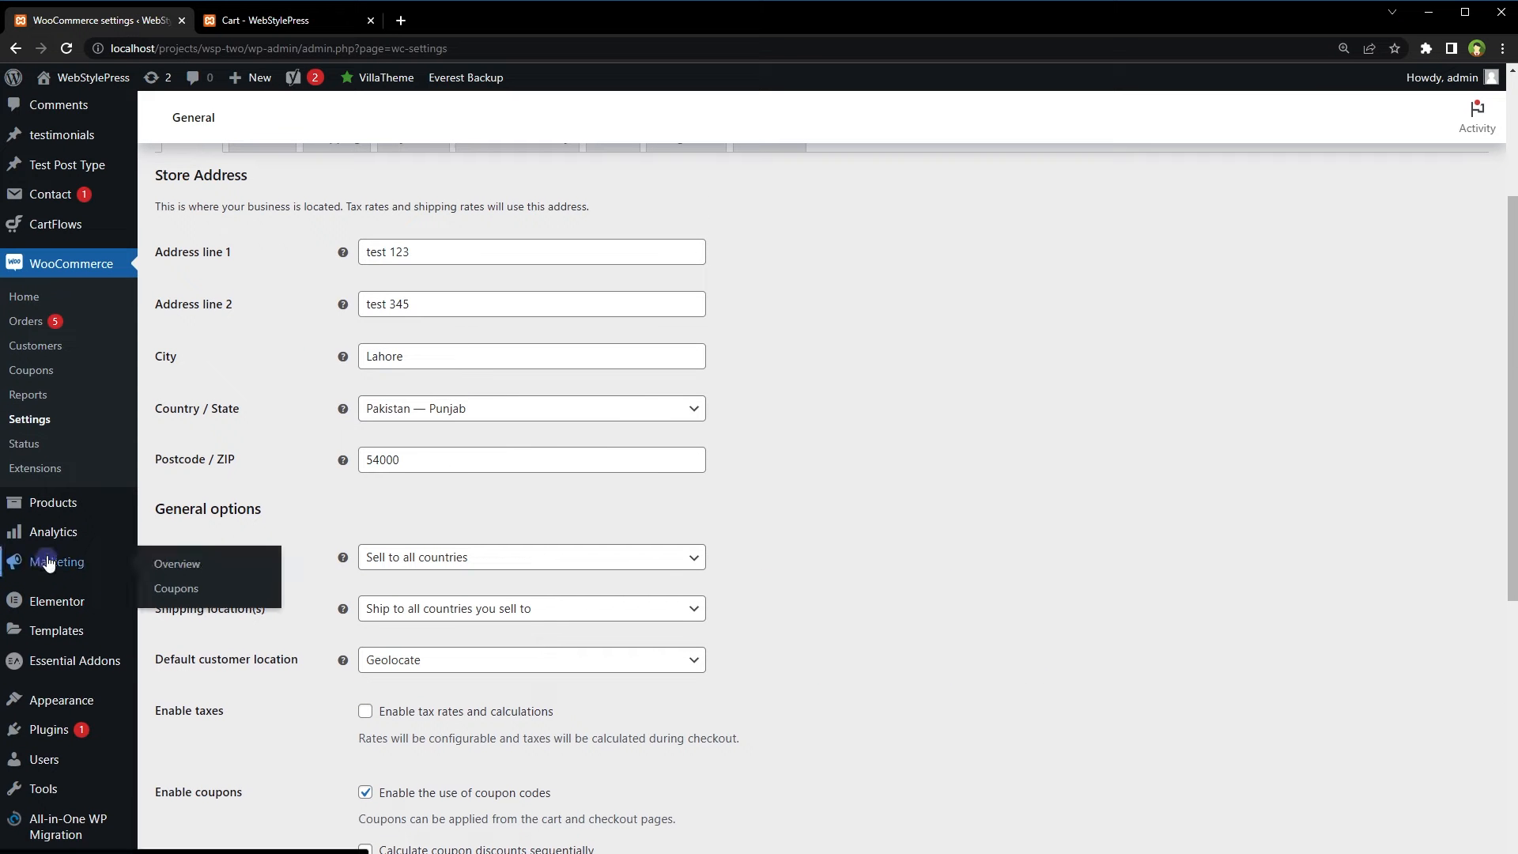
click(212, 597)
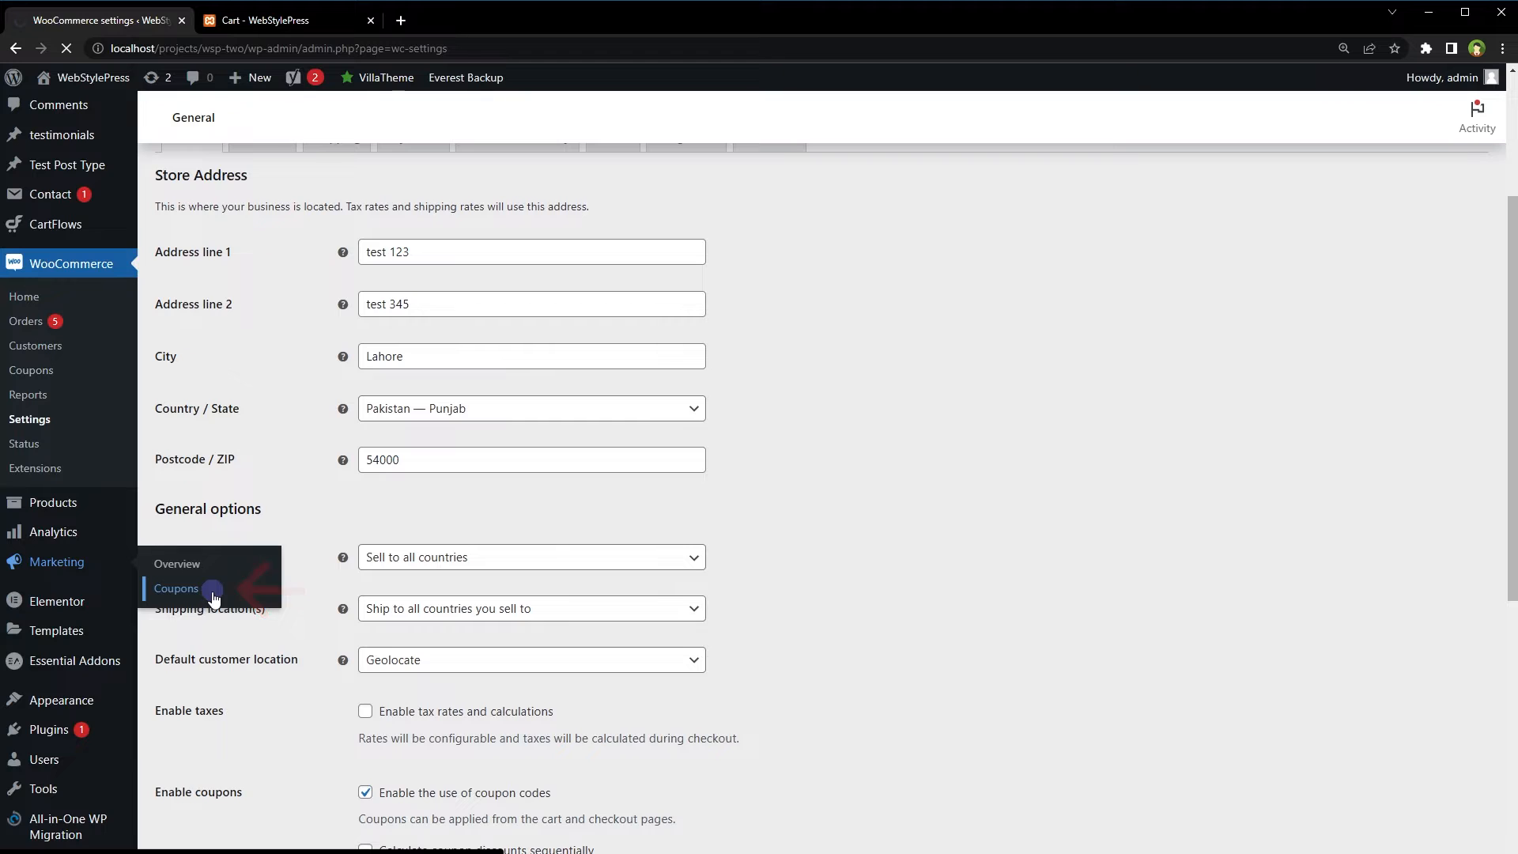
scroll(234, 597, down, 4)
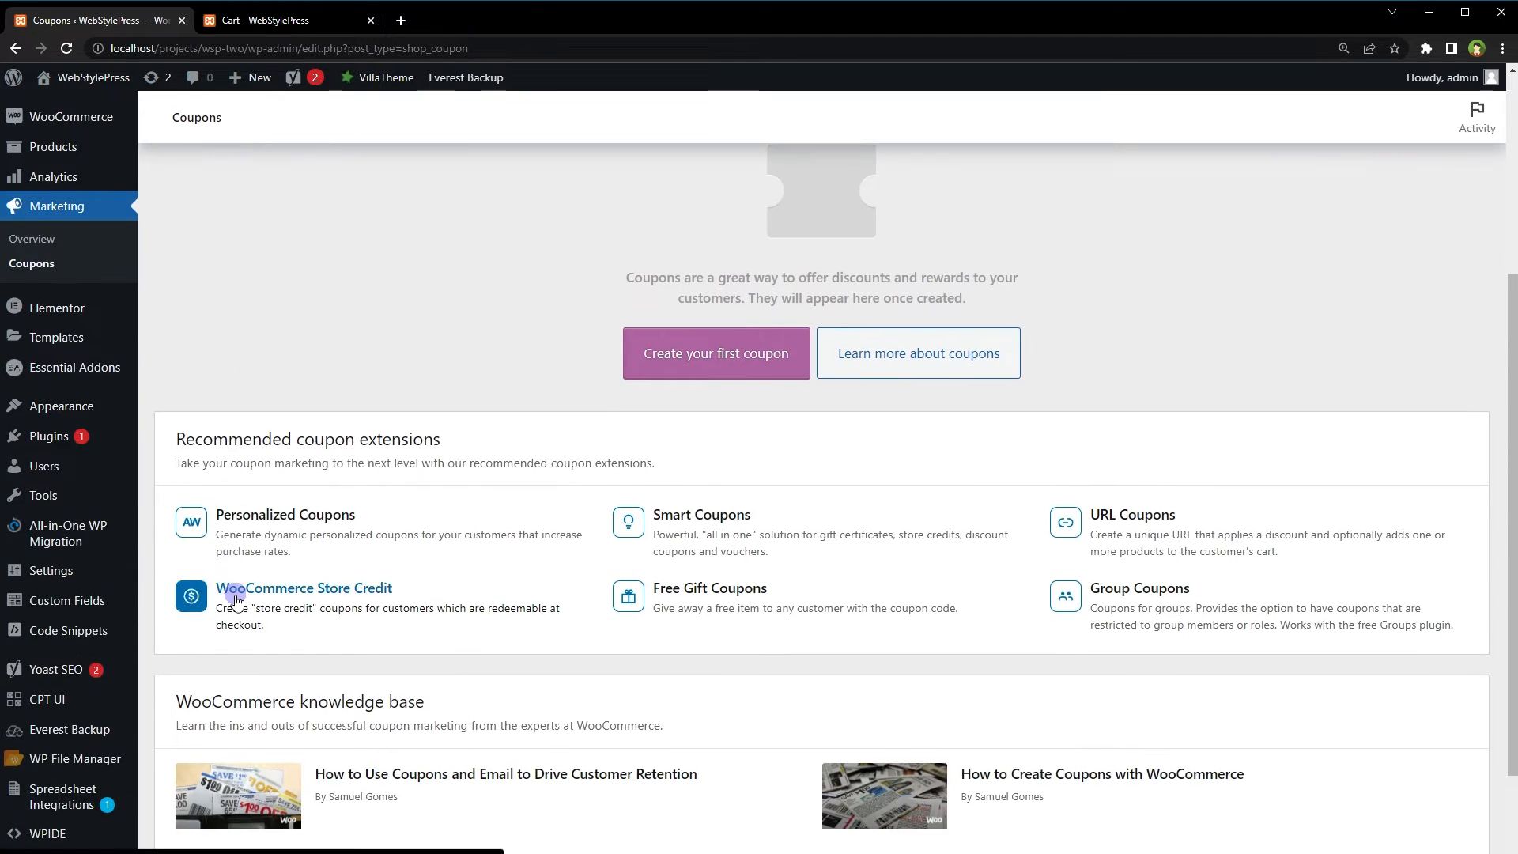
scroll(509, 451, up, 1)
click(742, 449)
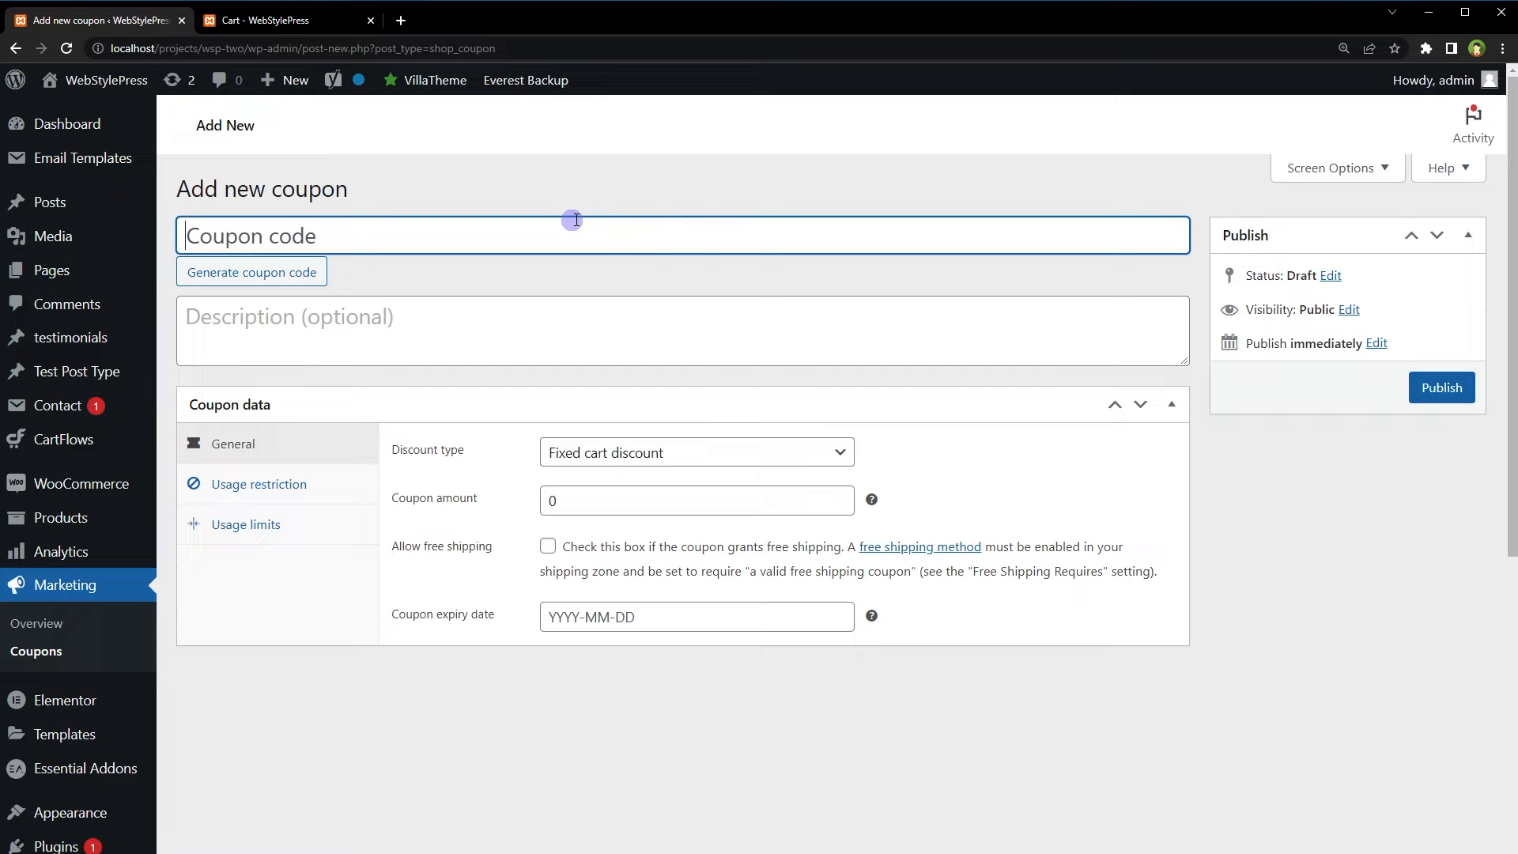
text(WSP1)
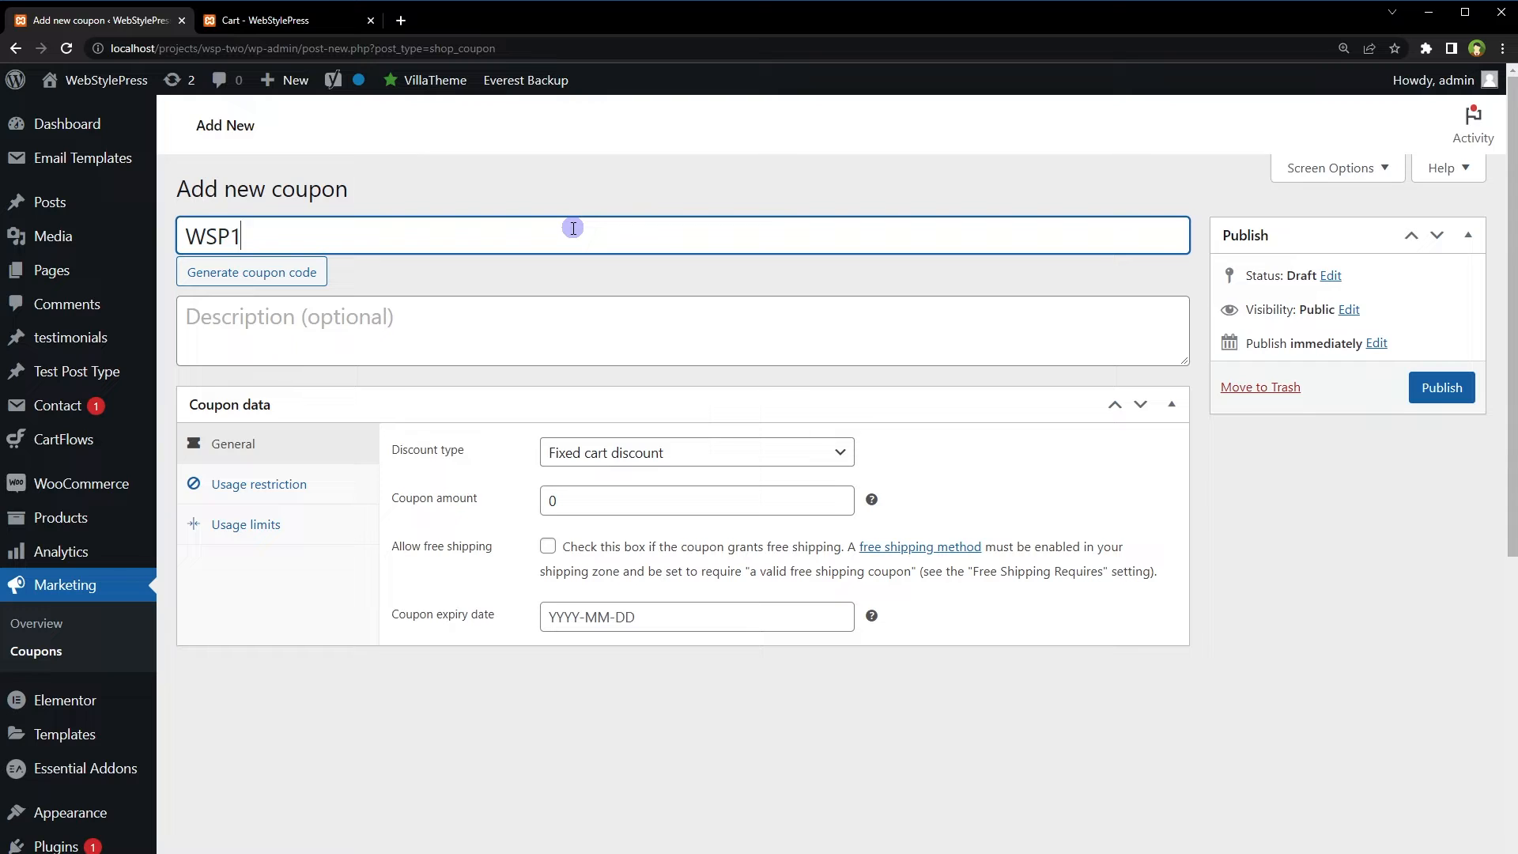
drag(339, 234, 194, 235)
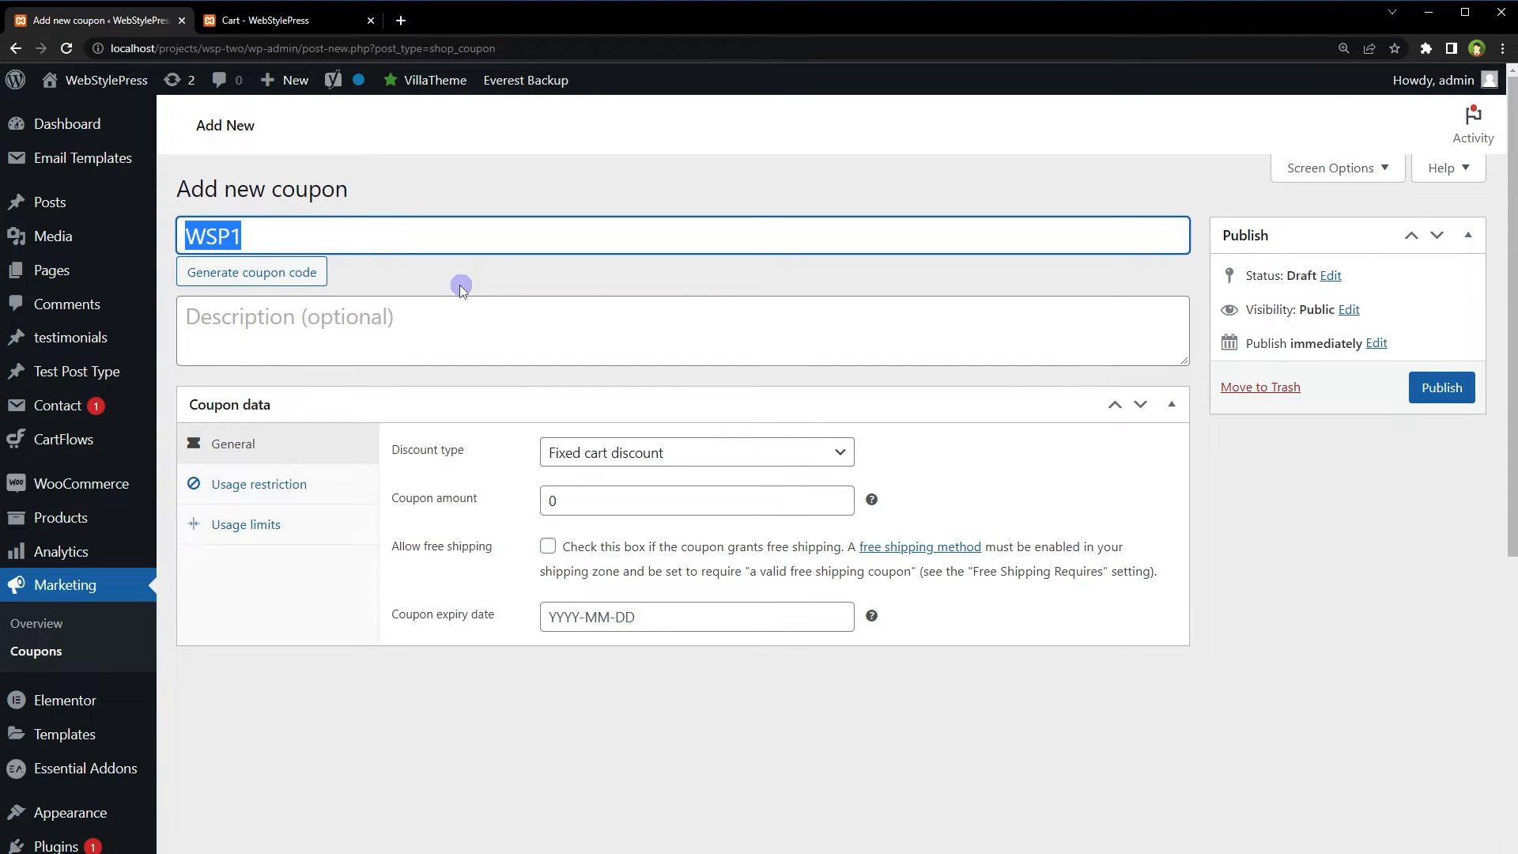
Set the coupon's discount type to Percentage discount with a coupon amount of 10 and publish it
click(672, 455)
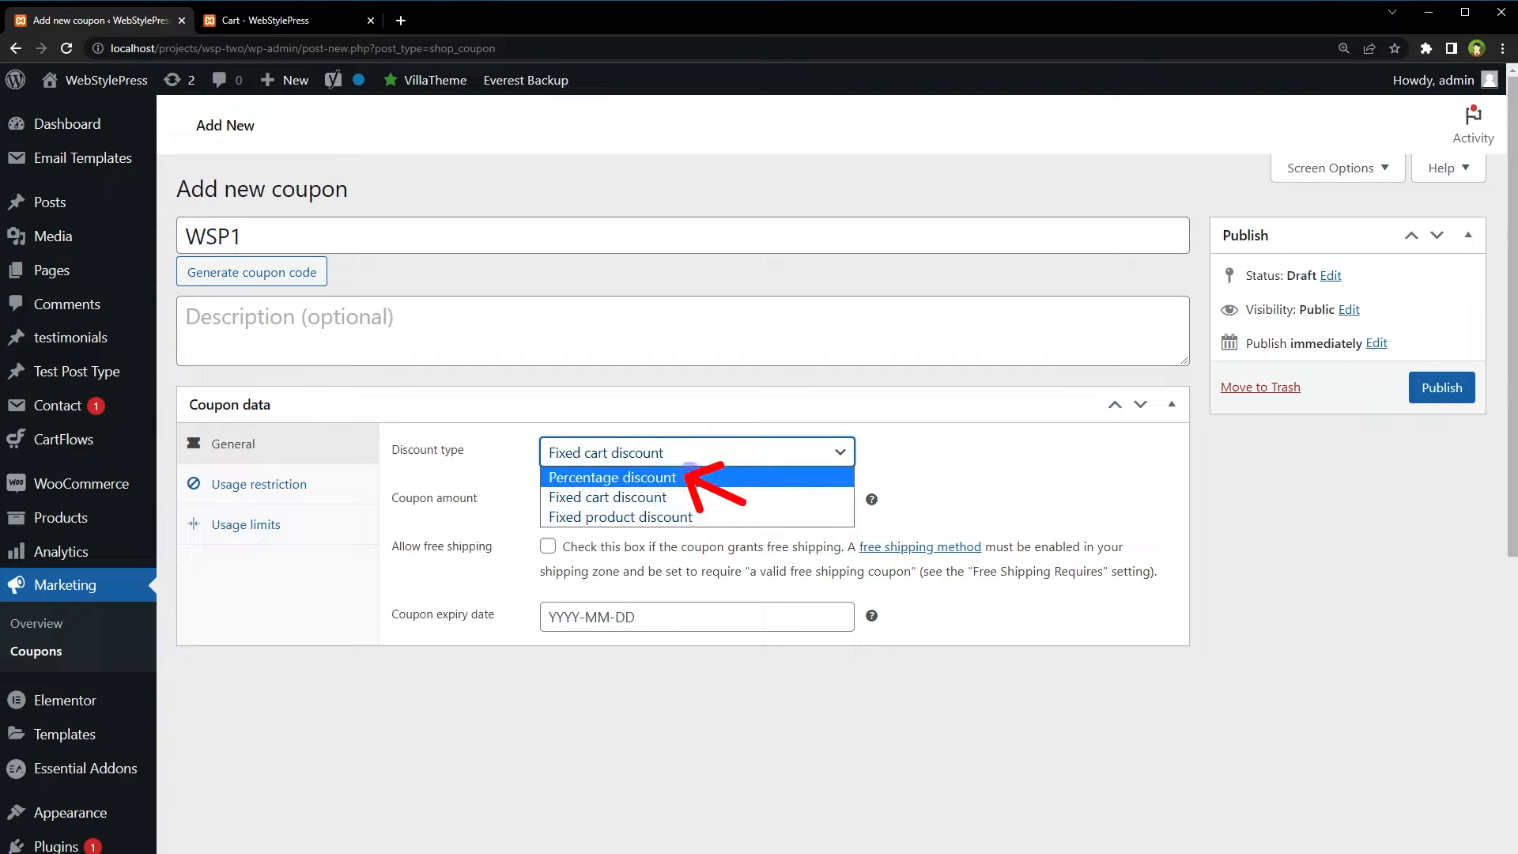
click(691, 480)
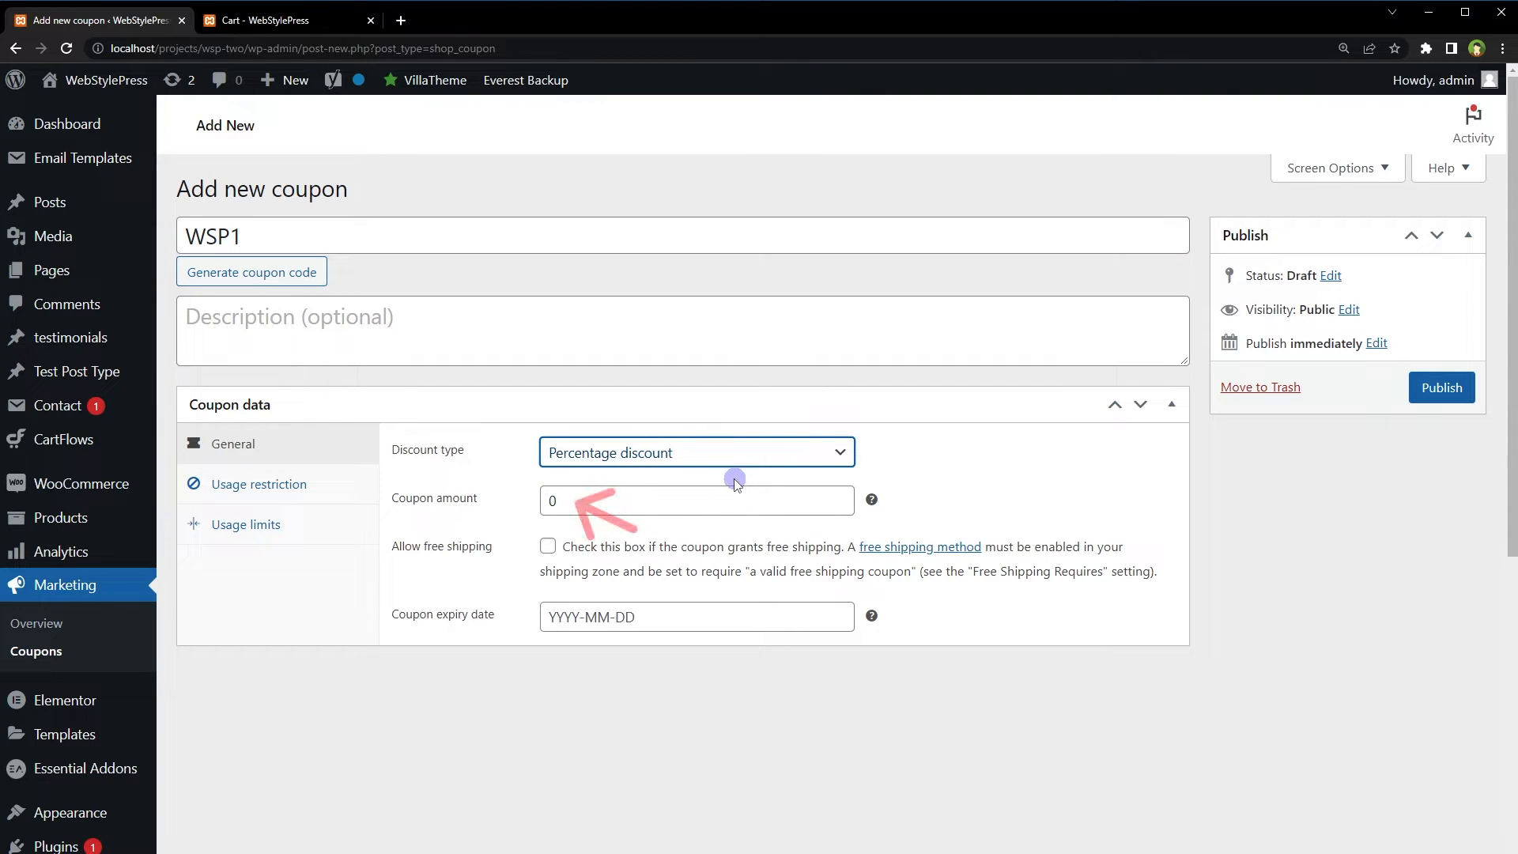
click(716, 499)
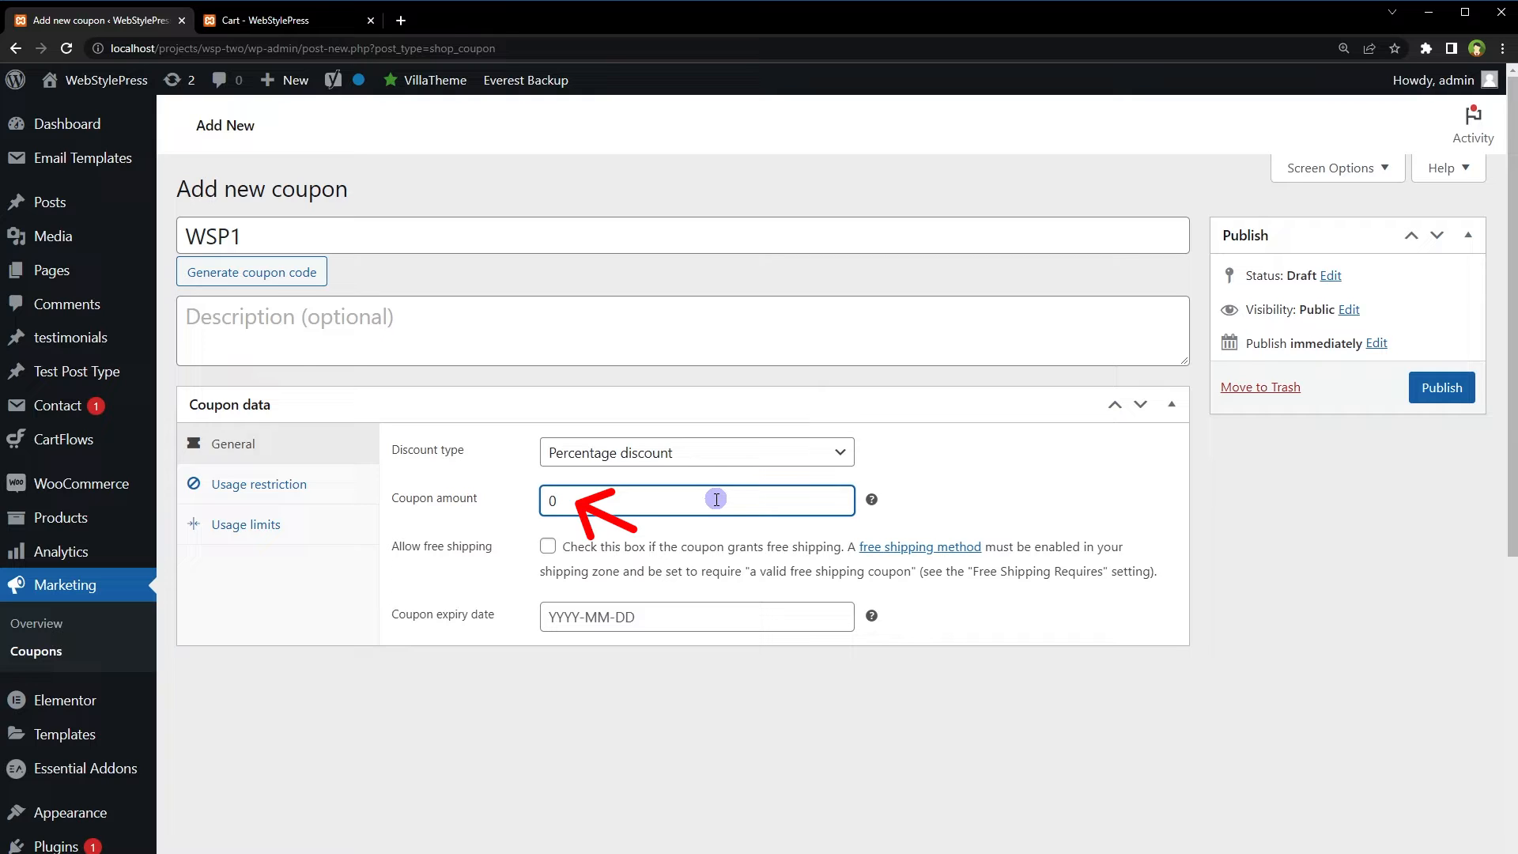
key(BackSpace)
text(10)
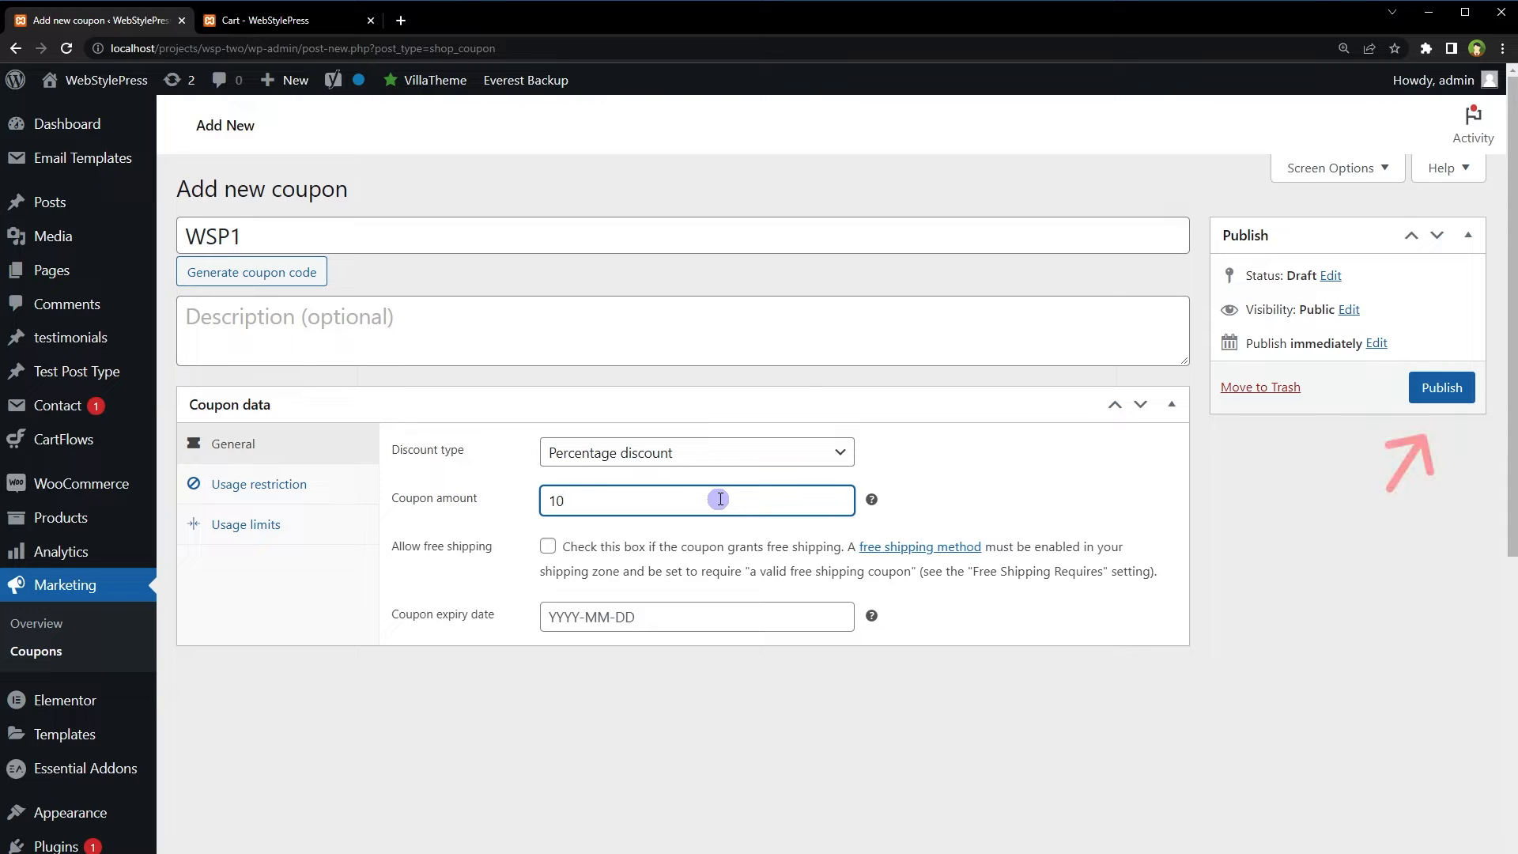
click(1437, 395)
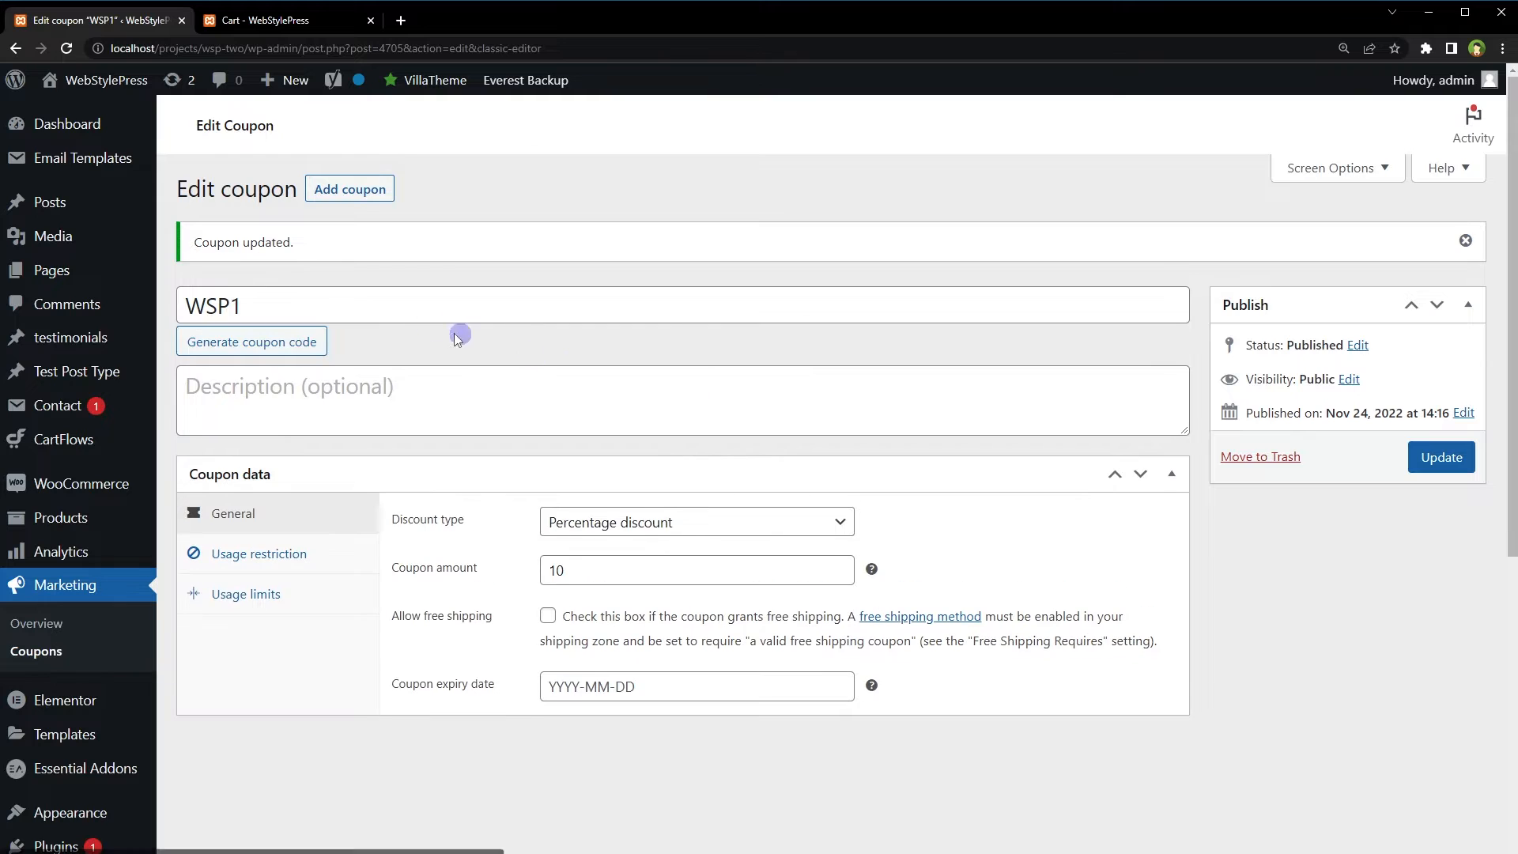
Apply the copied coupon code WSP1 to the reloaded cart and check the discount in the cart totals
drag(285, 306, 168, 310)
key(ctrl+c)
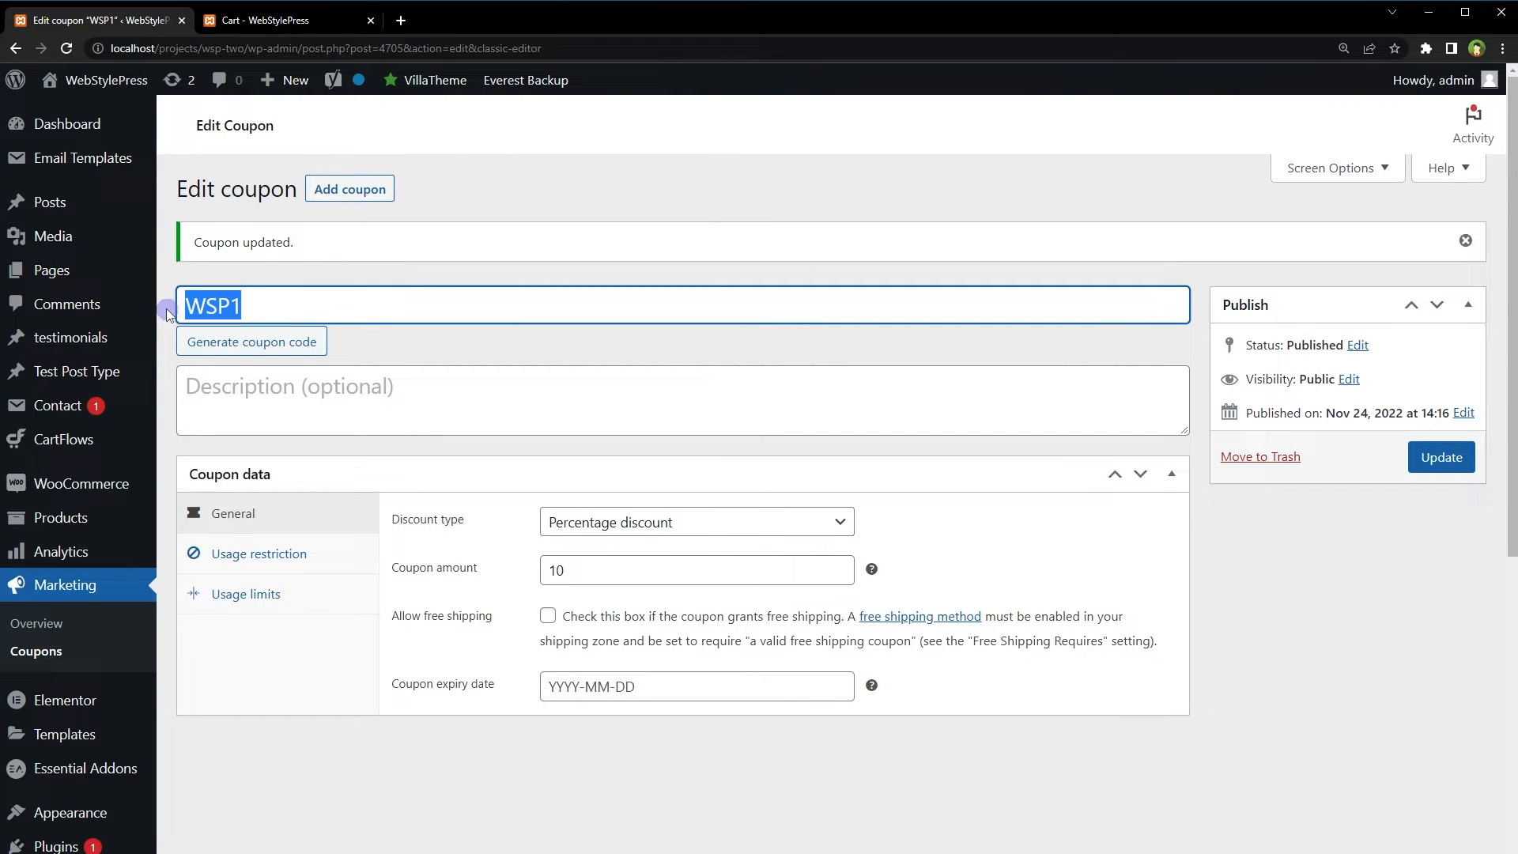
click(284, 22)
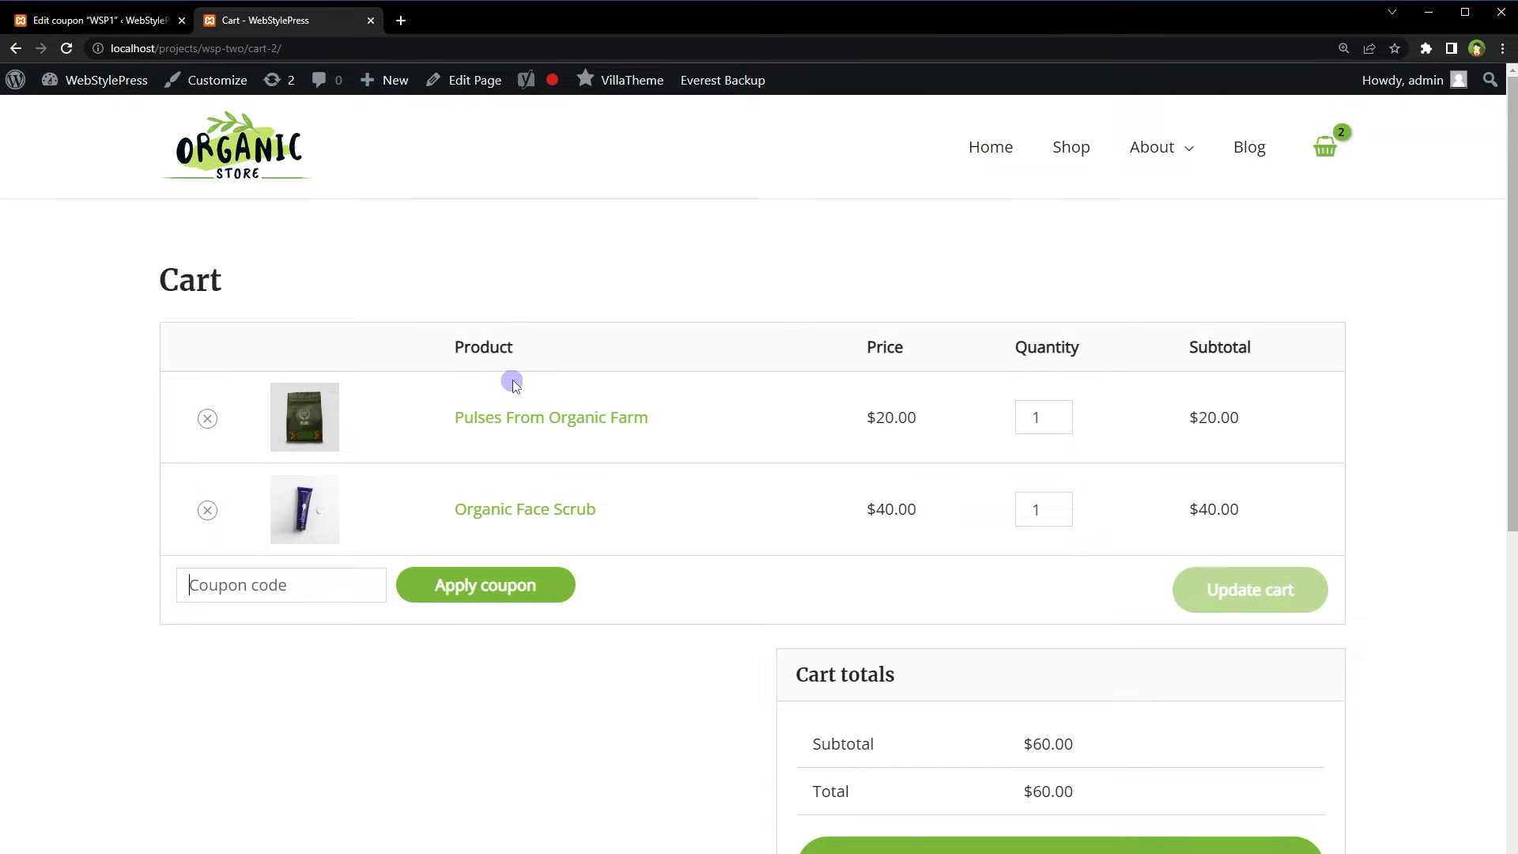
right_click(63, 409)
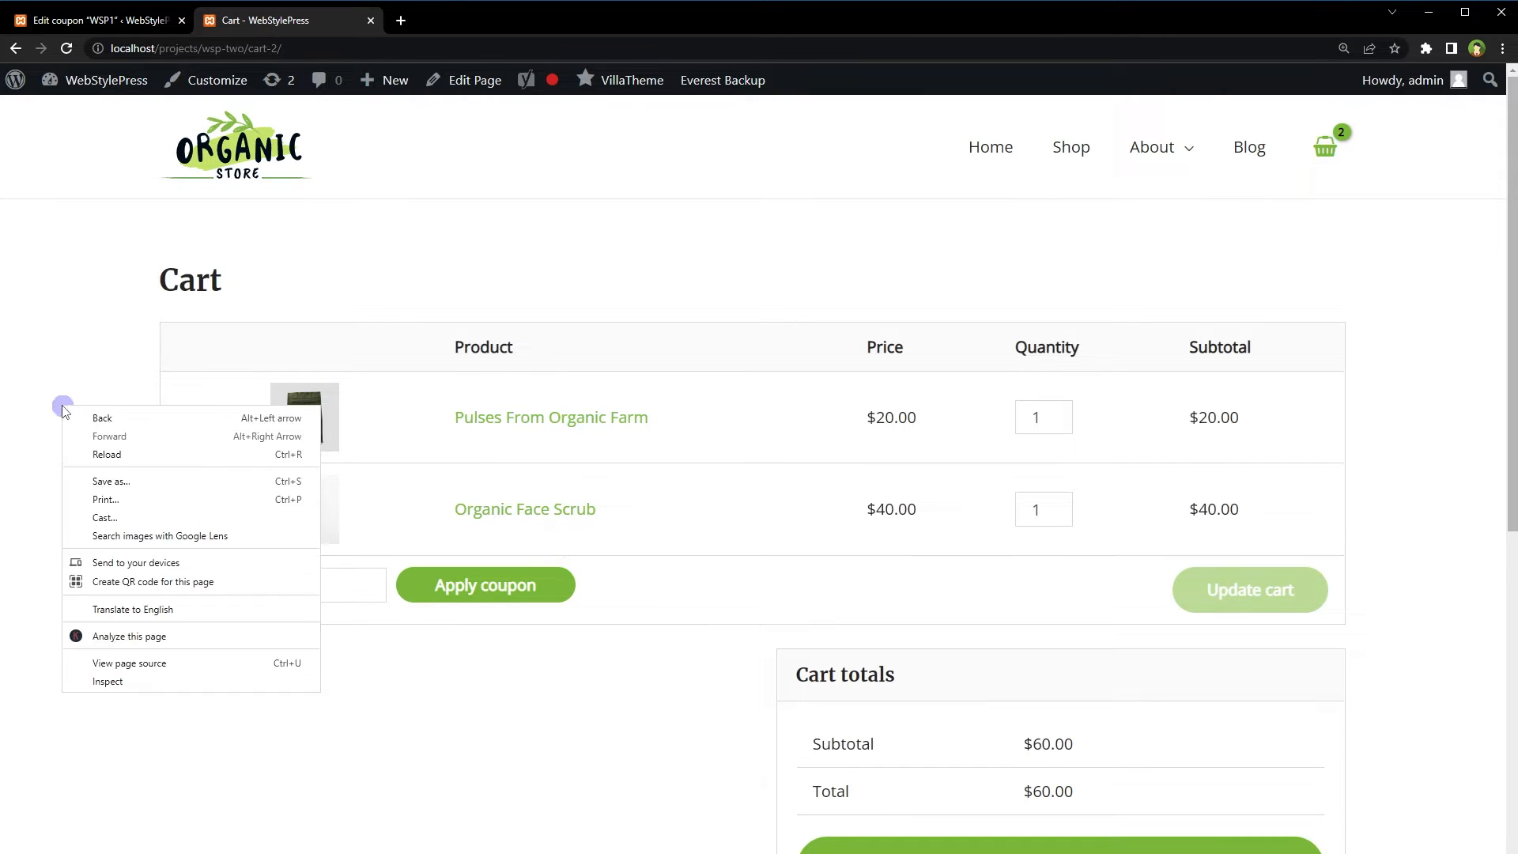
click(79, 454)
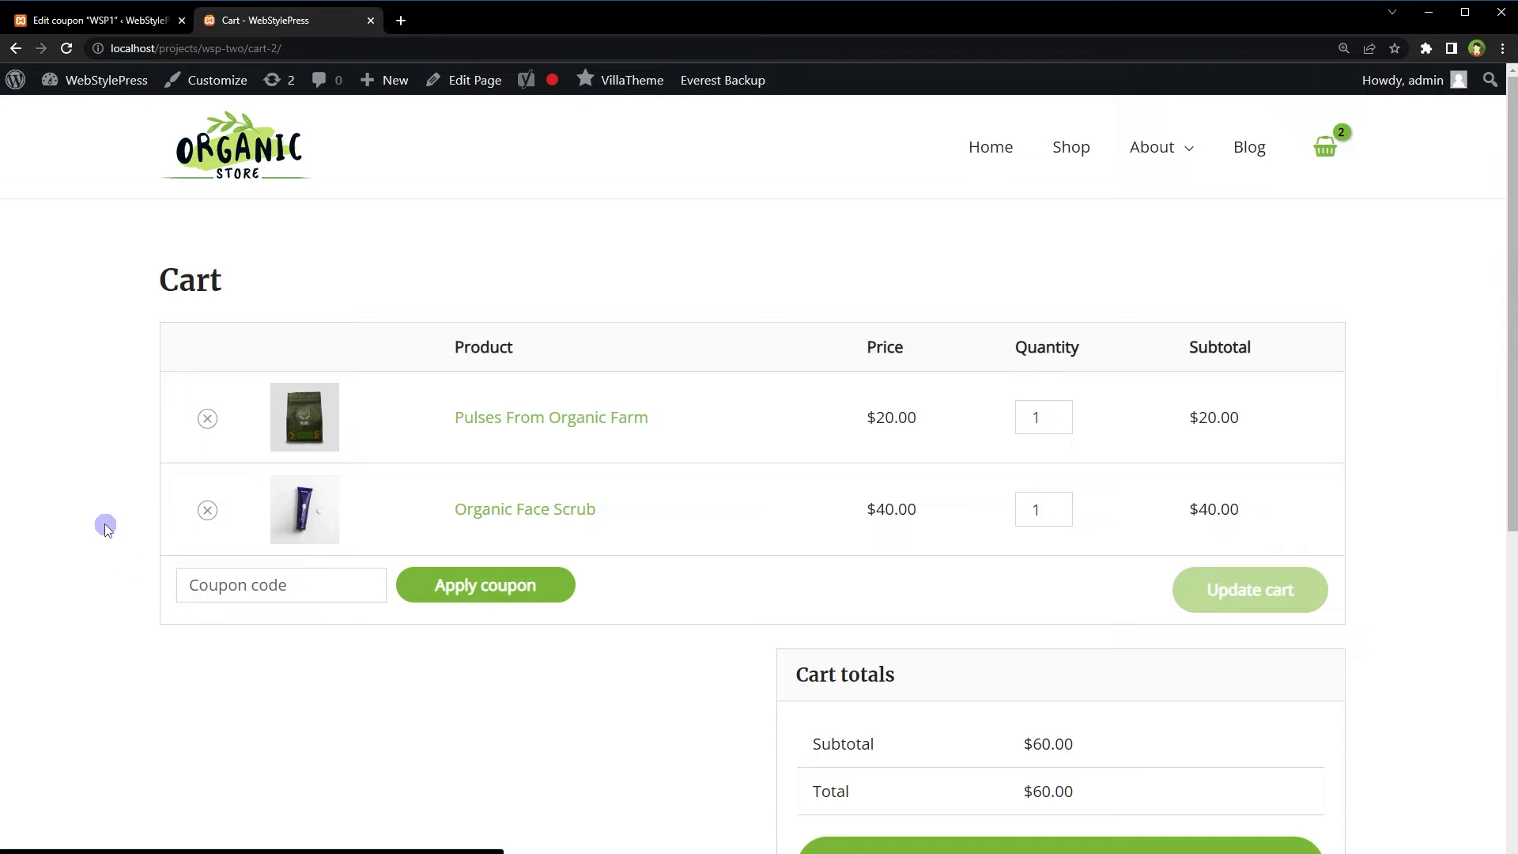
click(237, 585)
key(ctrl+v)
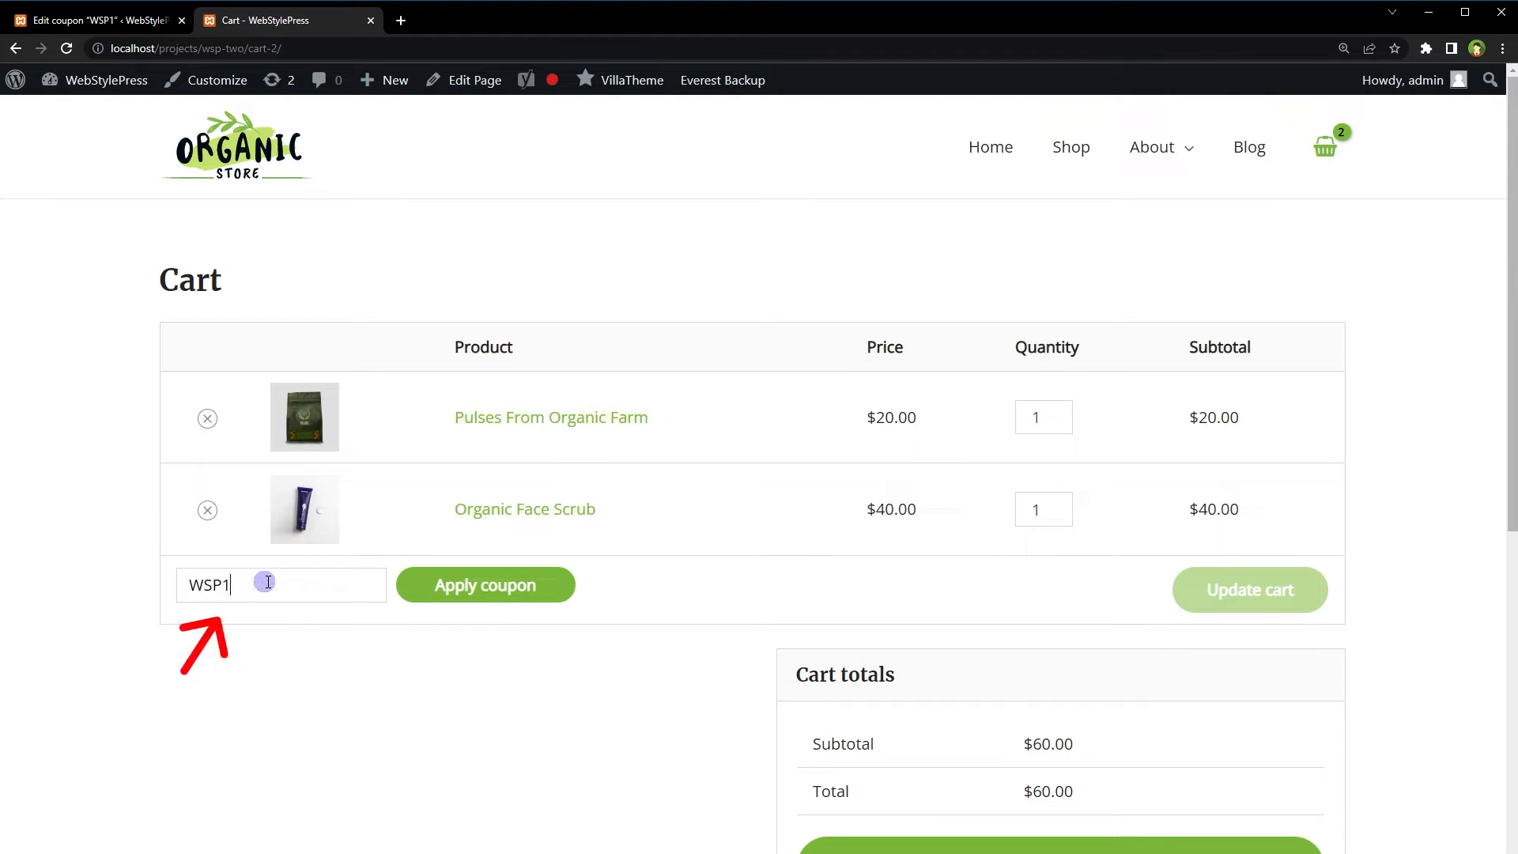
click(522, 599)
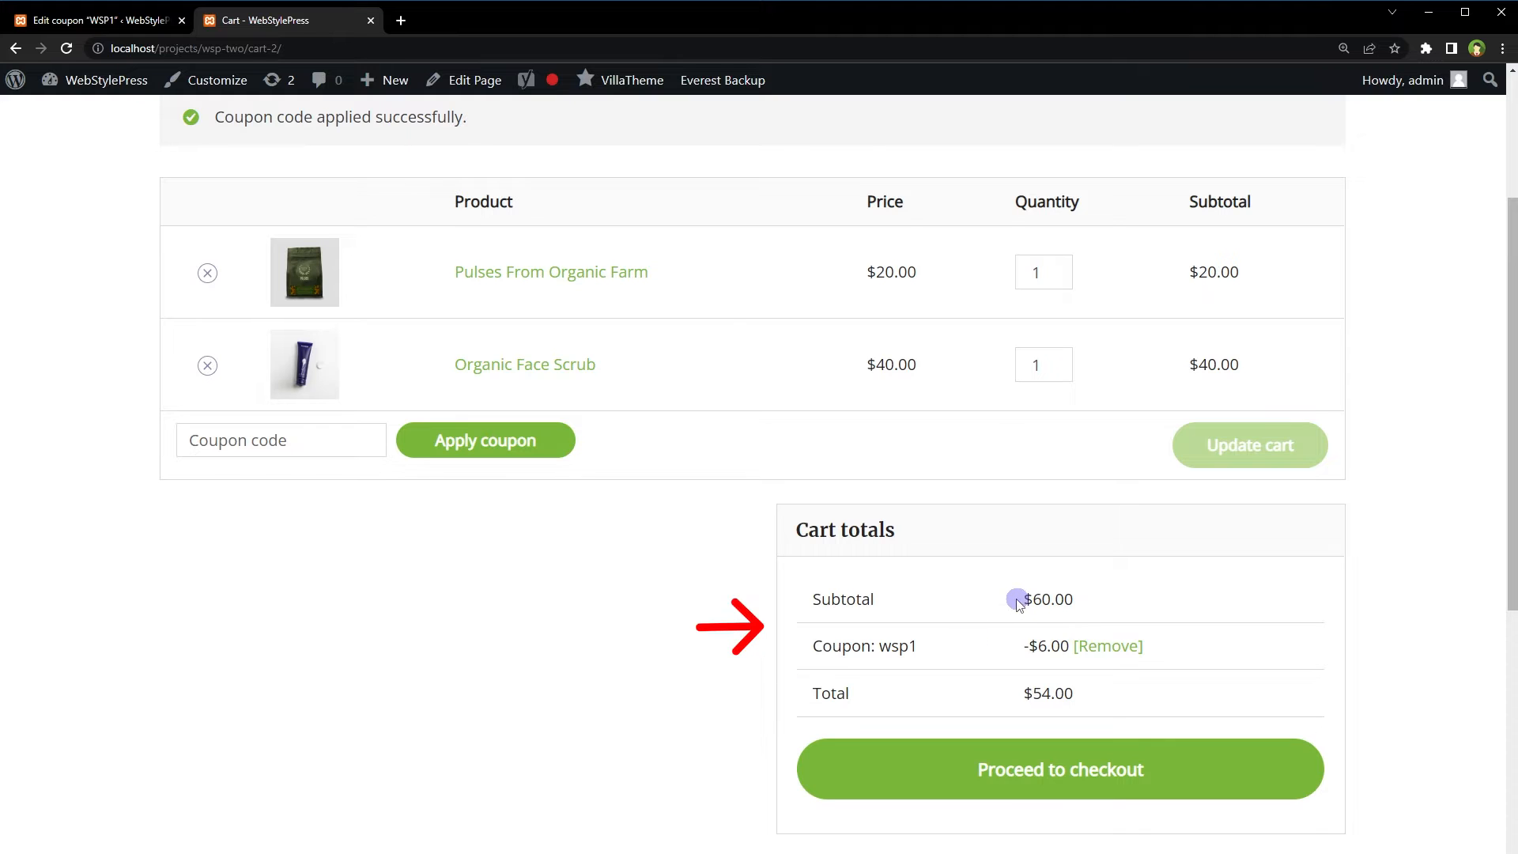
drag(1018, 601, 1128, 611)
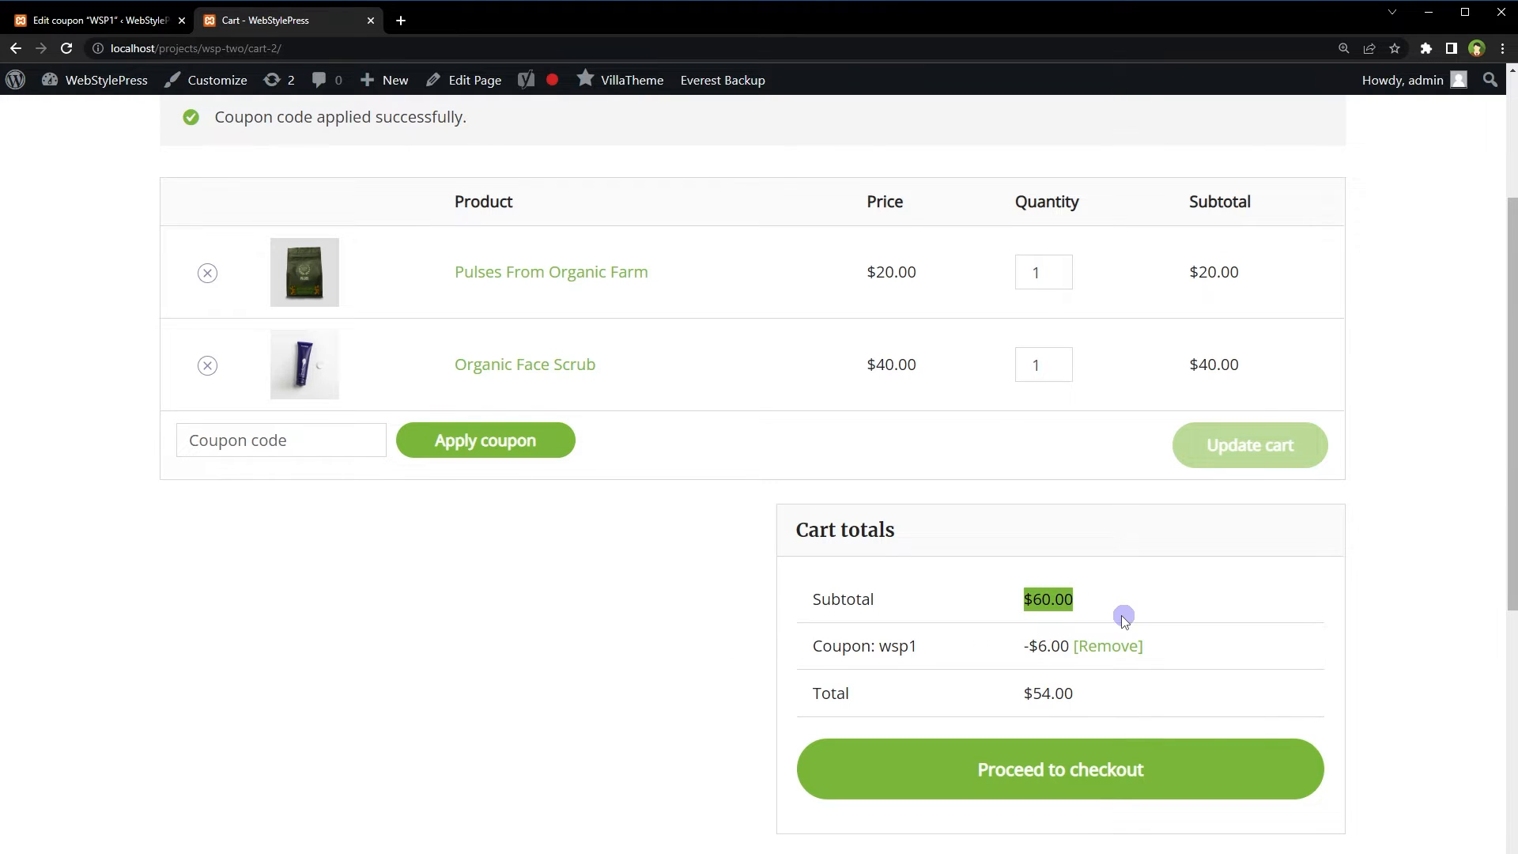
drag(875, 646, 928, 648)
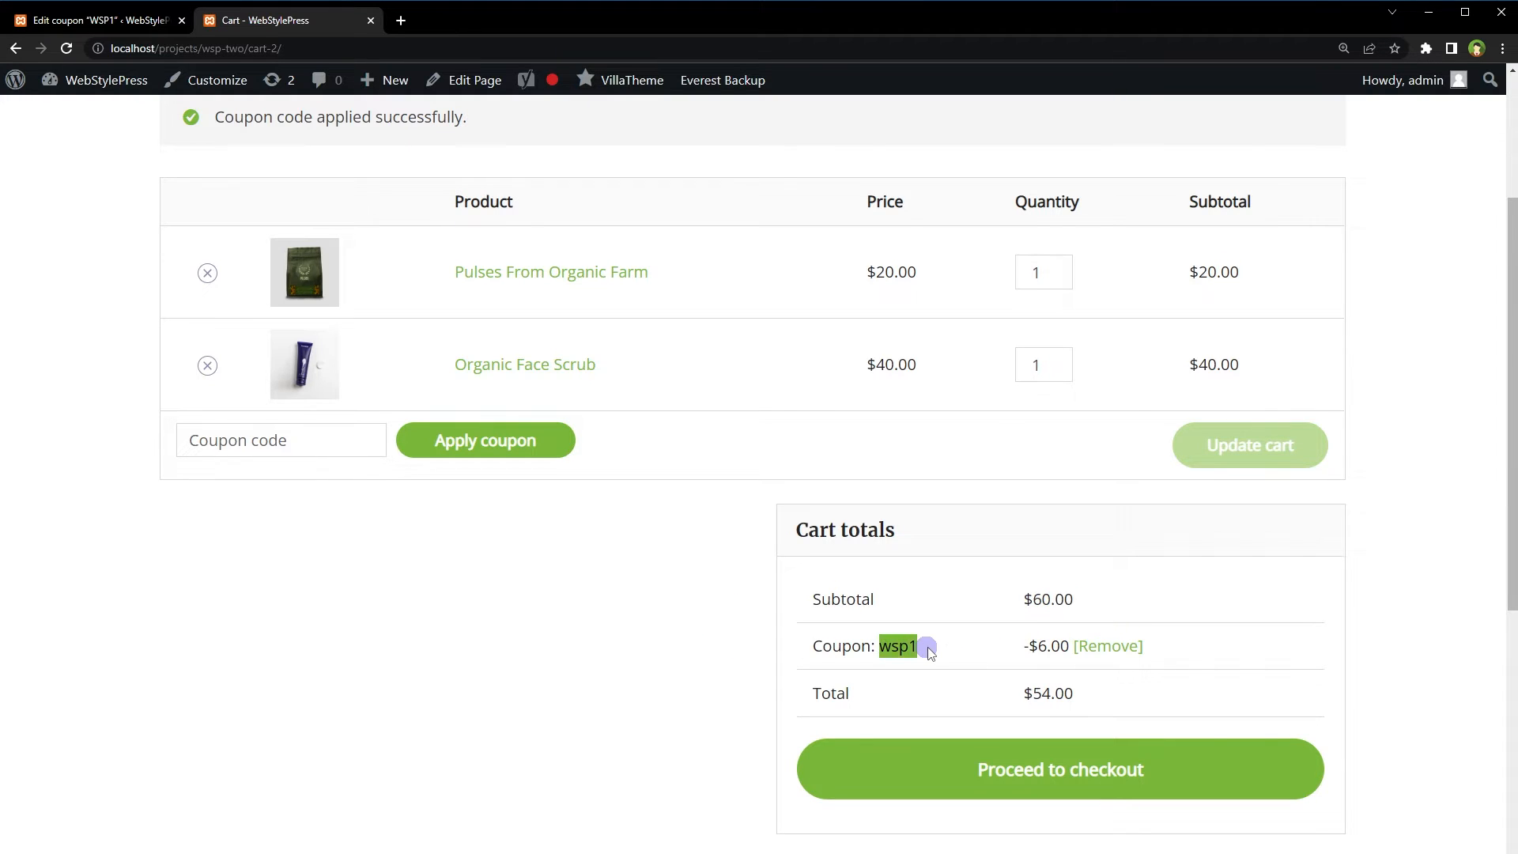
drag(1026, 647, 1092, 597)
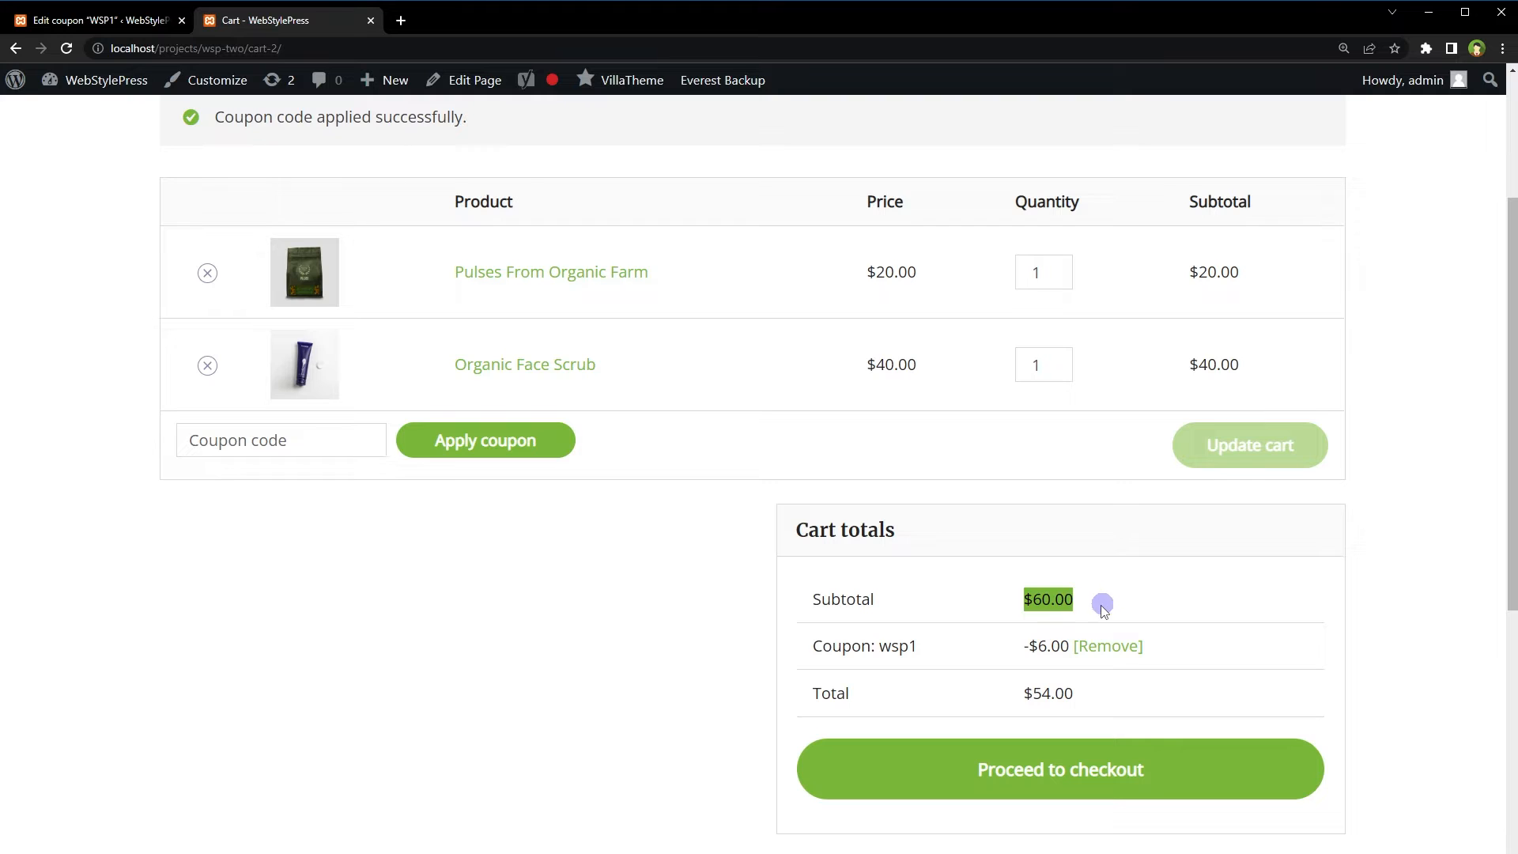
drag(1107, 693, 1008, 695)
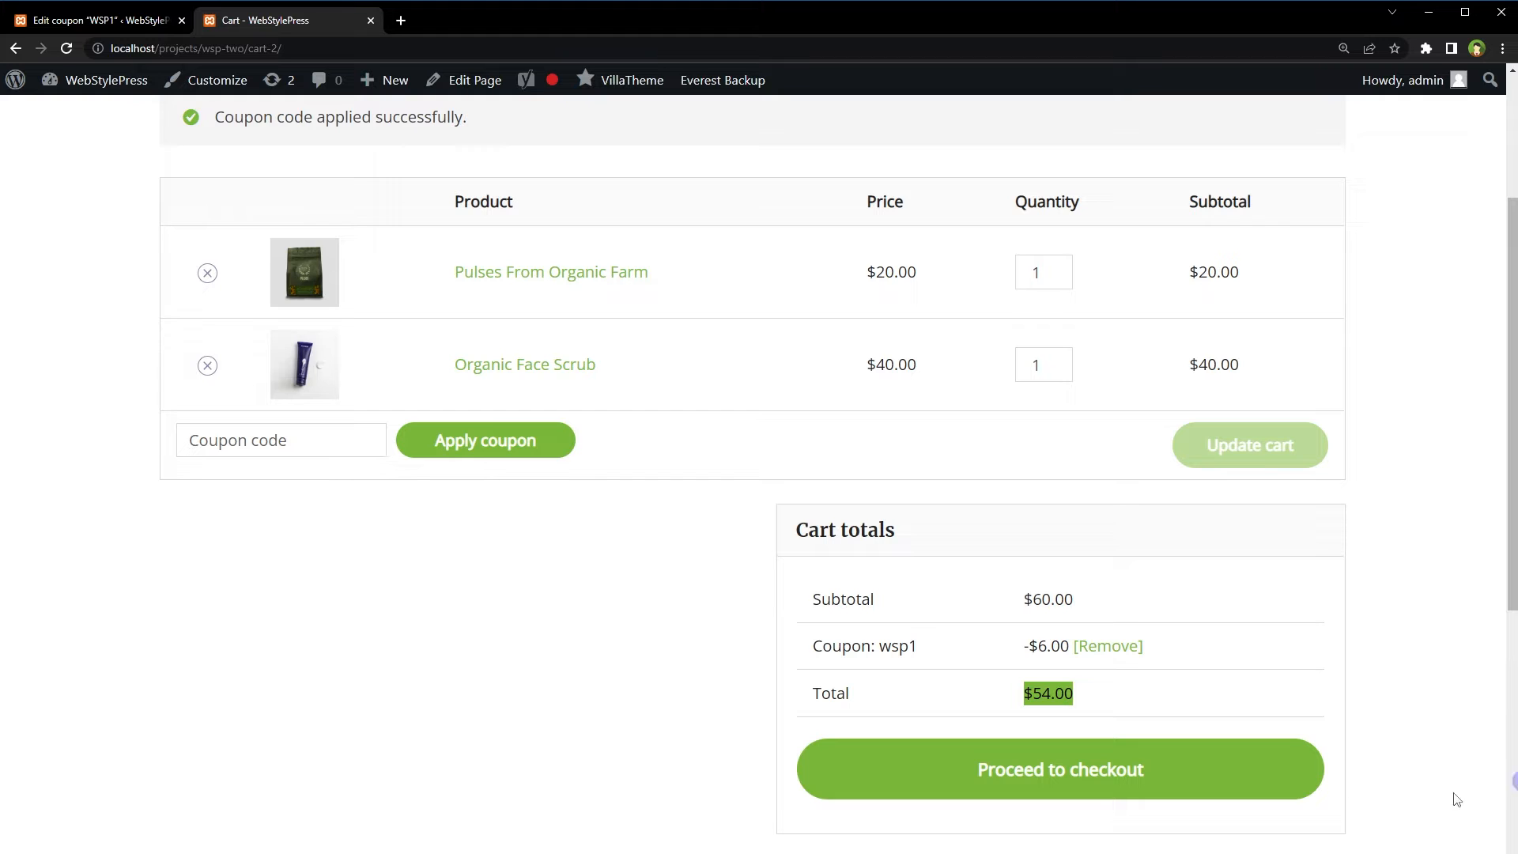
Remove the WSP1 coupon from the cart and return to the coupon's edit page
click(1108, 646)
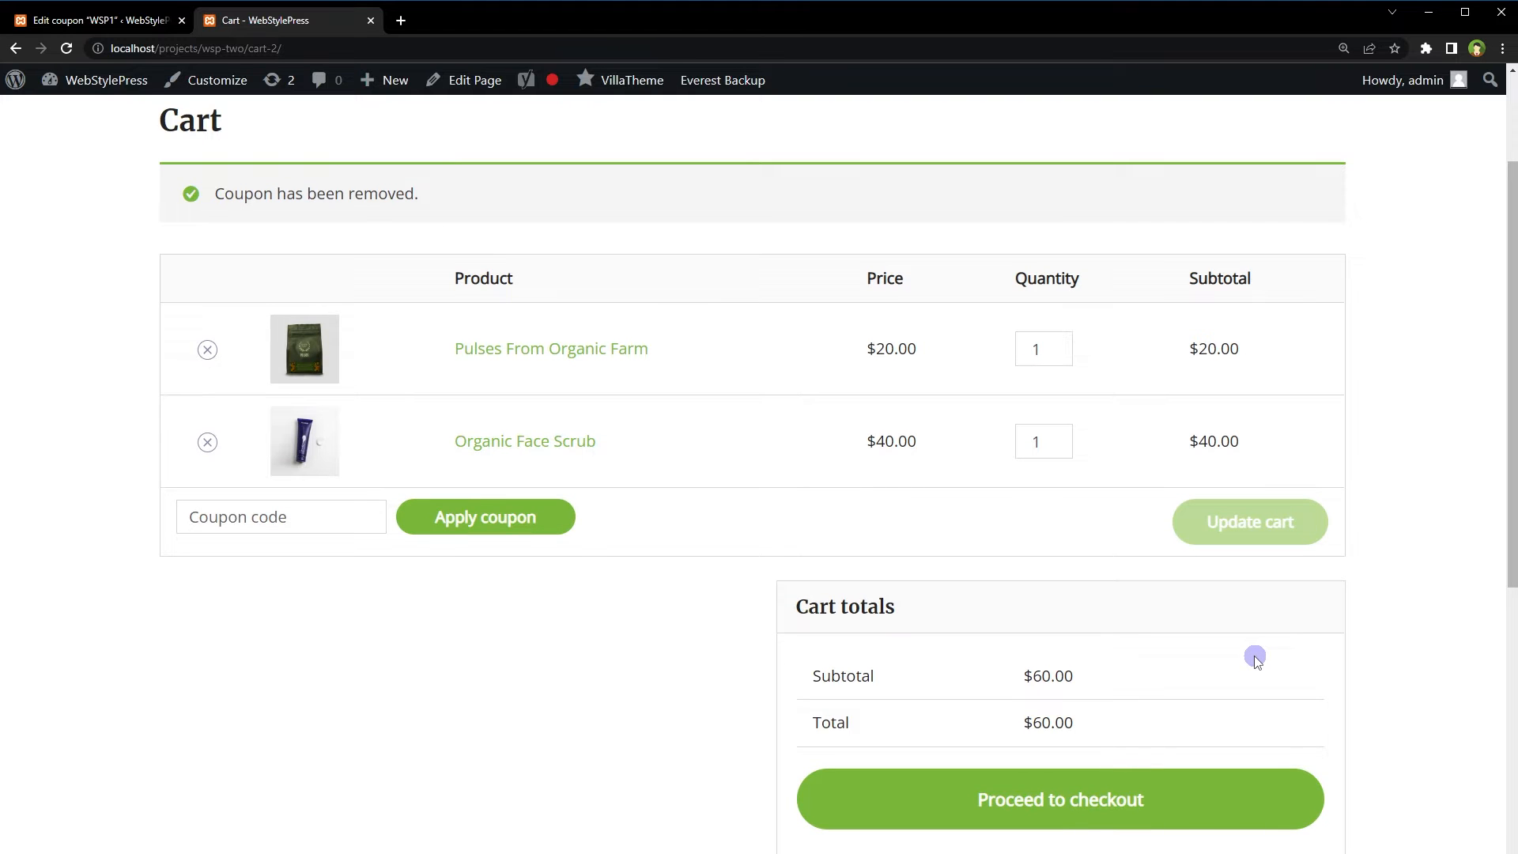
click(117, 23)
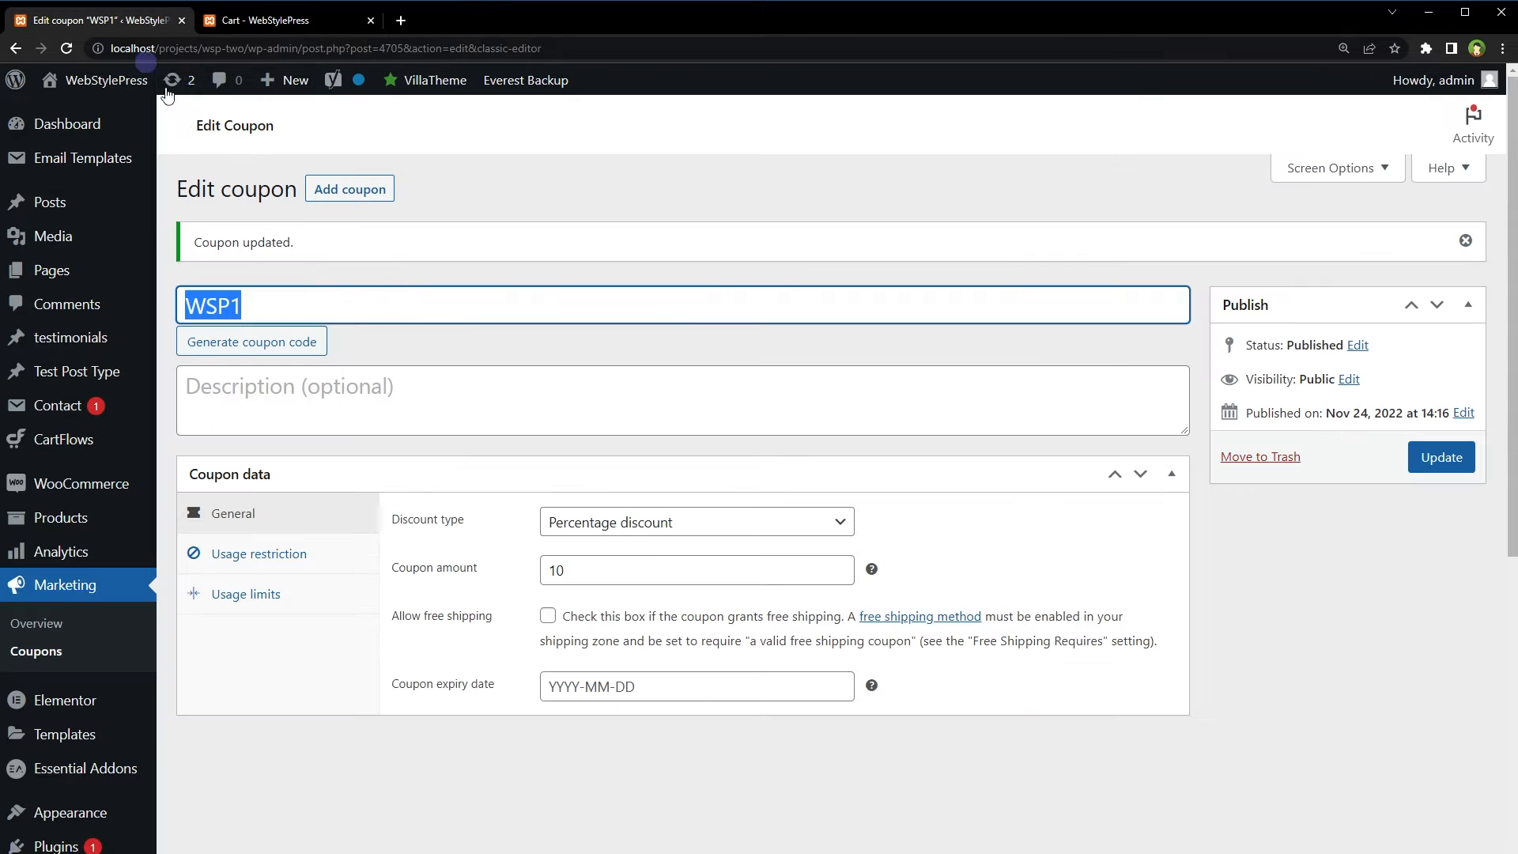
click(824, 204)
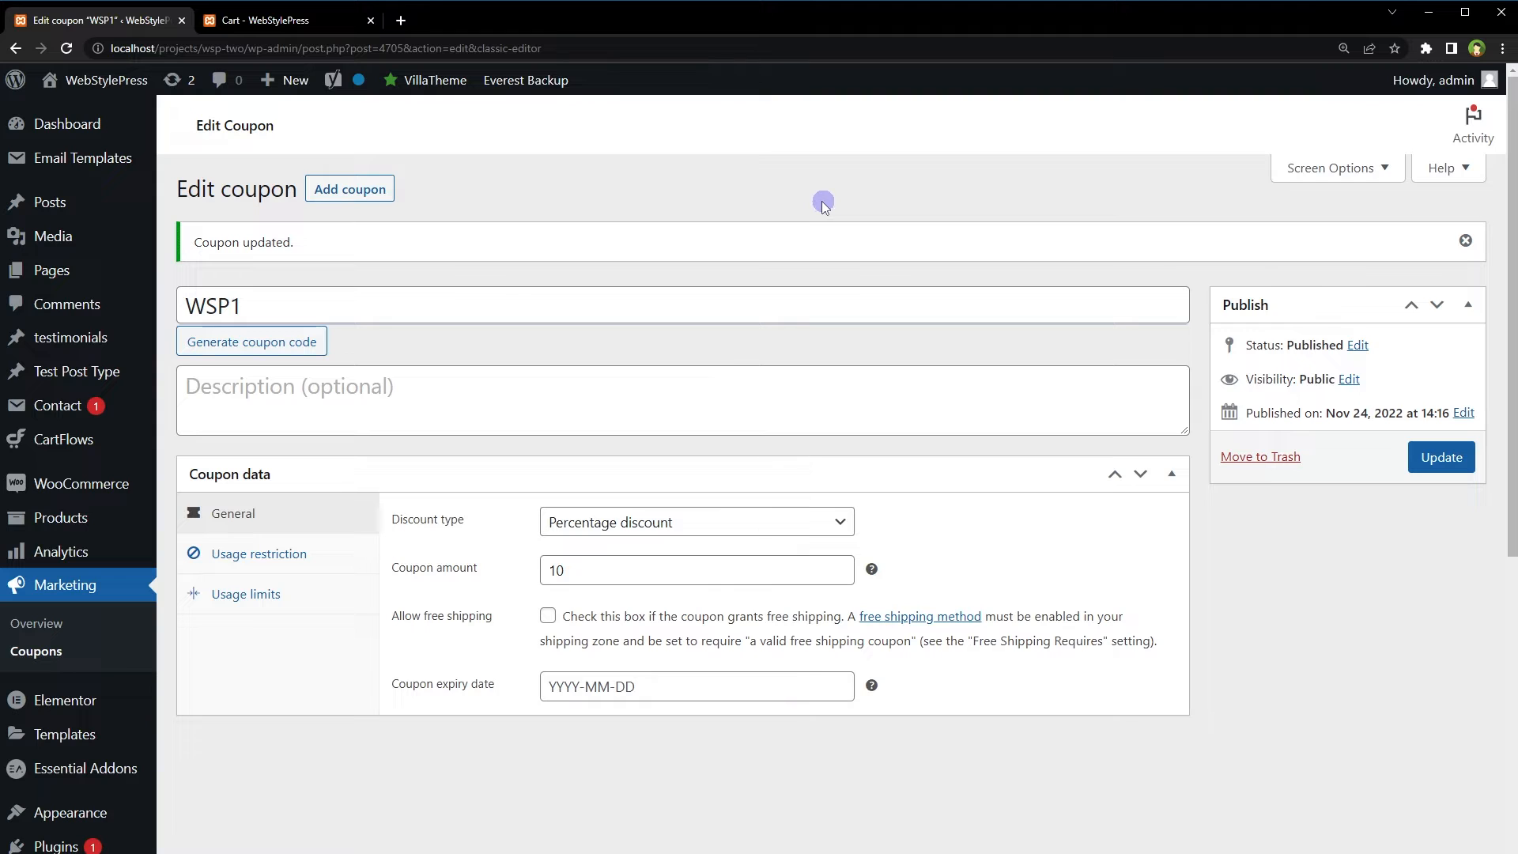
Start another new coupon with the code WSP2 and set its discount type to Fixed cart discount
click(350, 192)
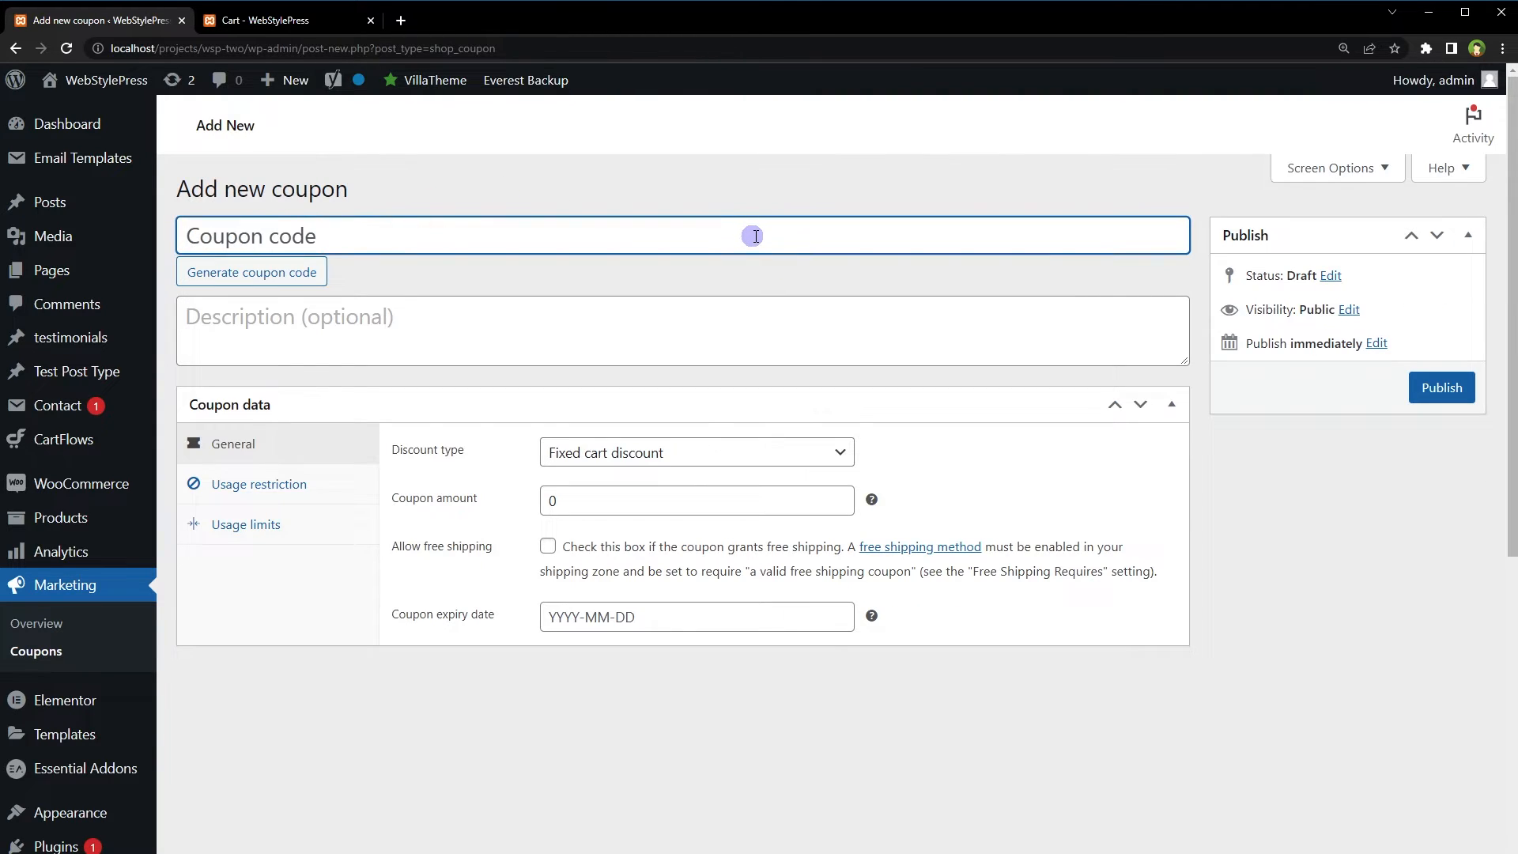
text(WSP2)
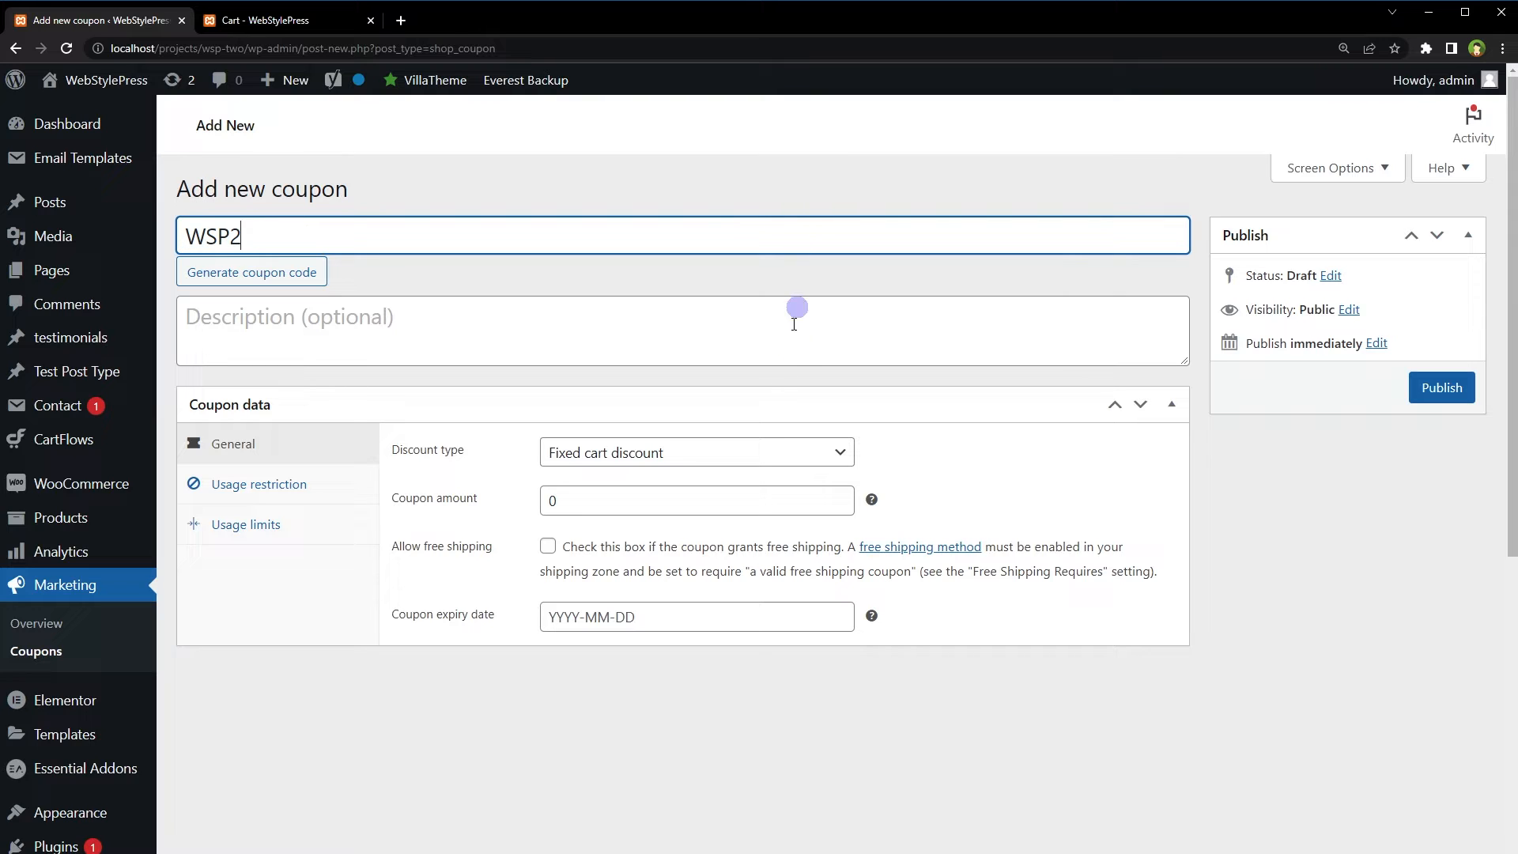
click(749, 451)
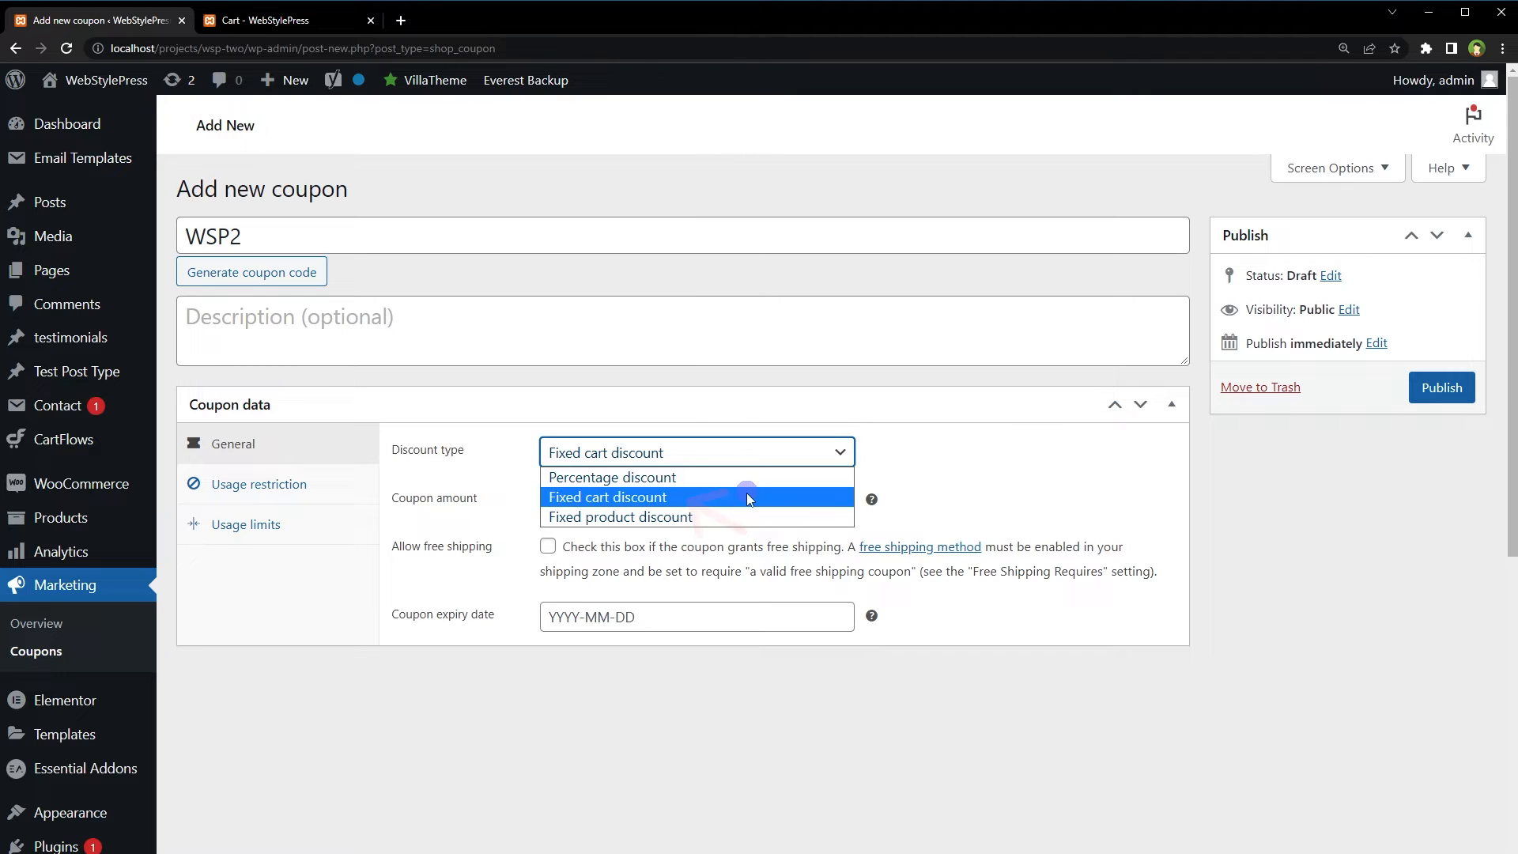
click(747, 497)
Set the WSP2 coupon amount to 10 and publish the coupon
double_click(733, 499)
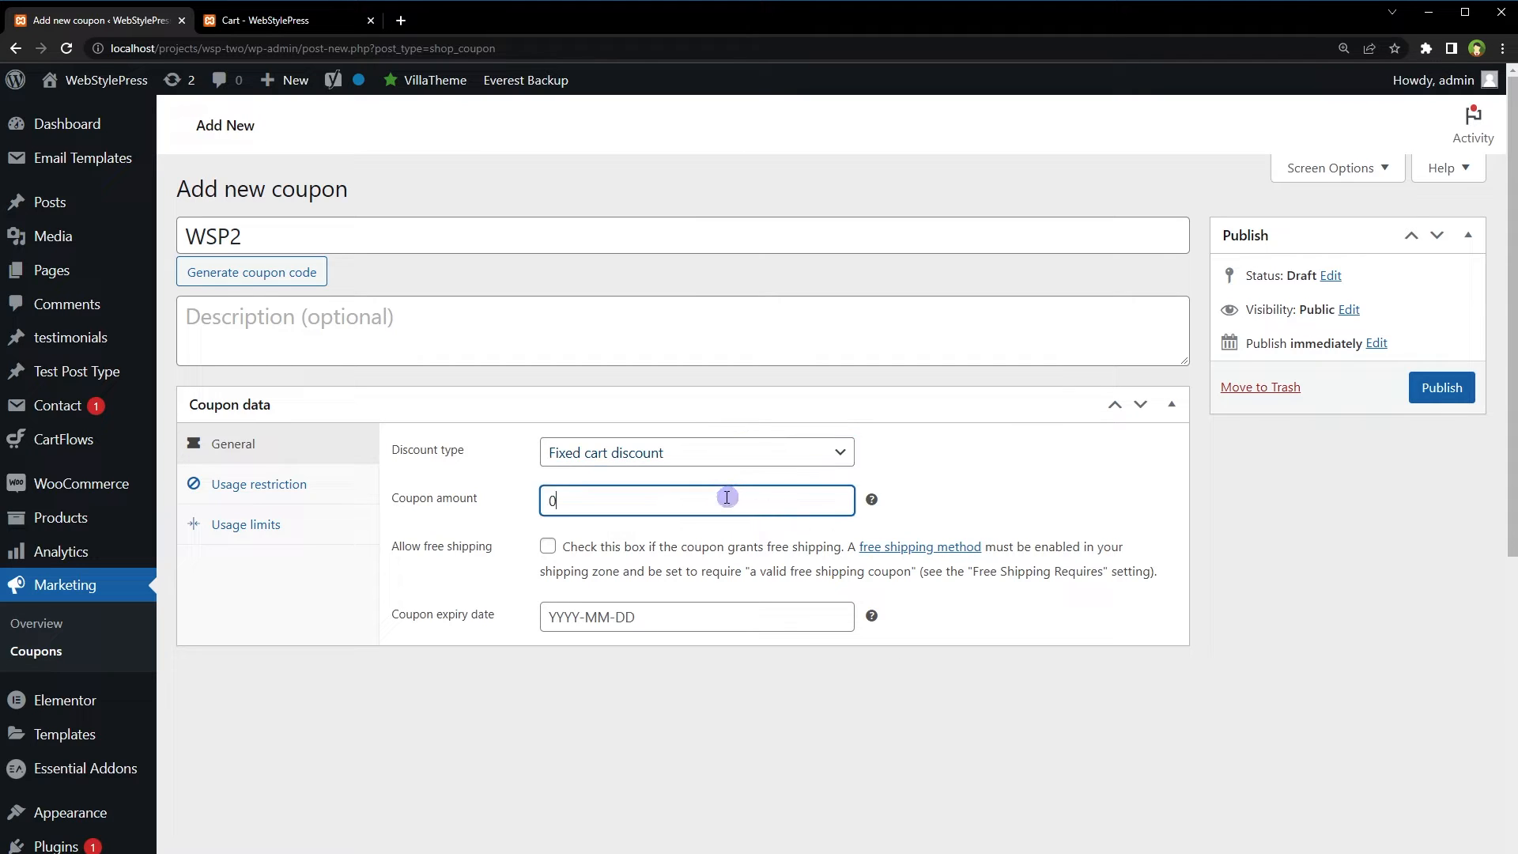
text(10)
drag(573, 503, 504, 510)
drag(275, 237, 178, 241)
drag(582, 502, 507, 500)
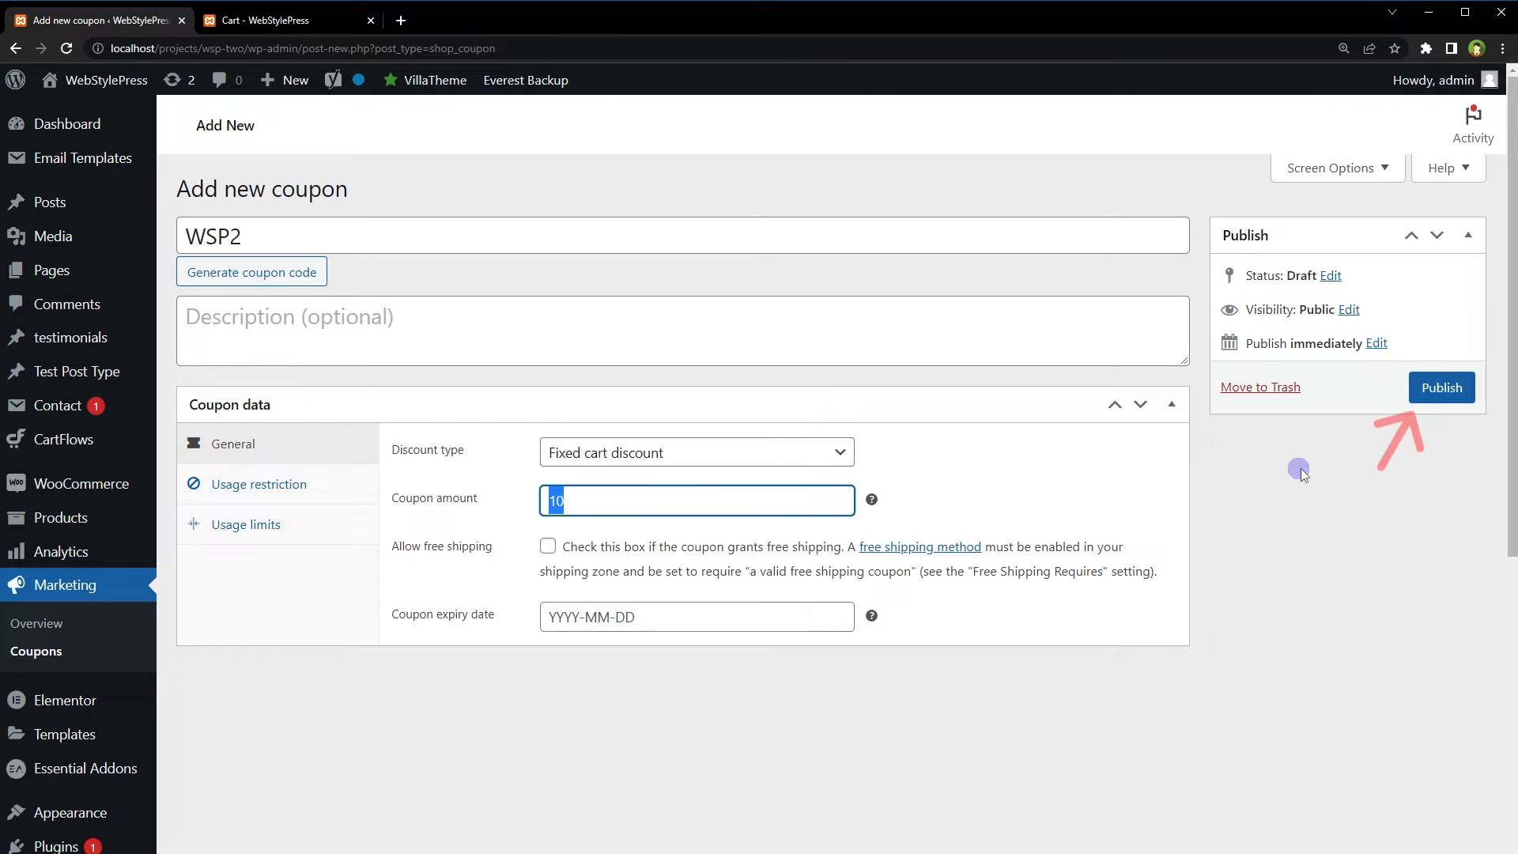
click(1420, 398)
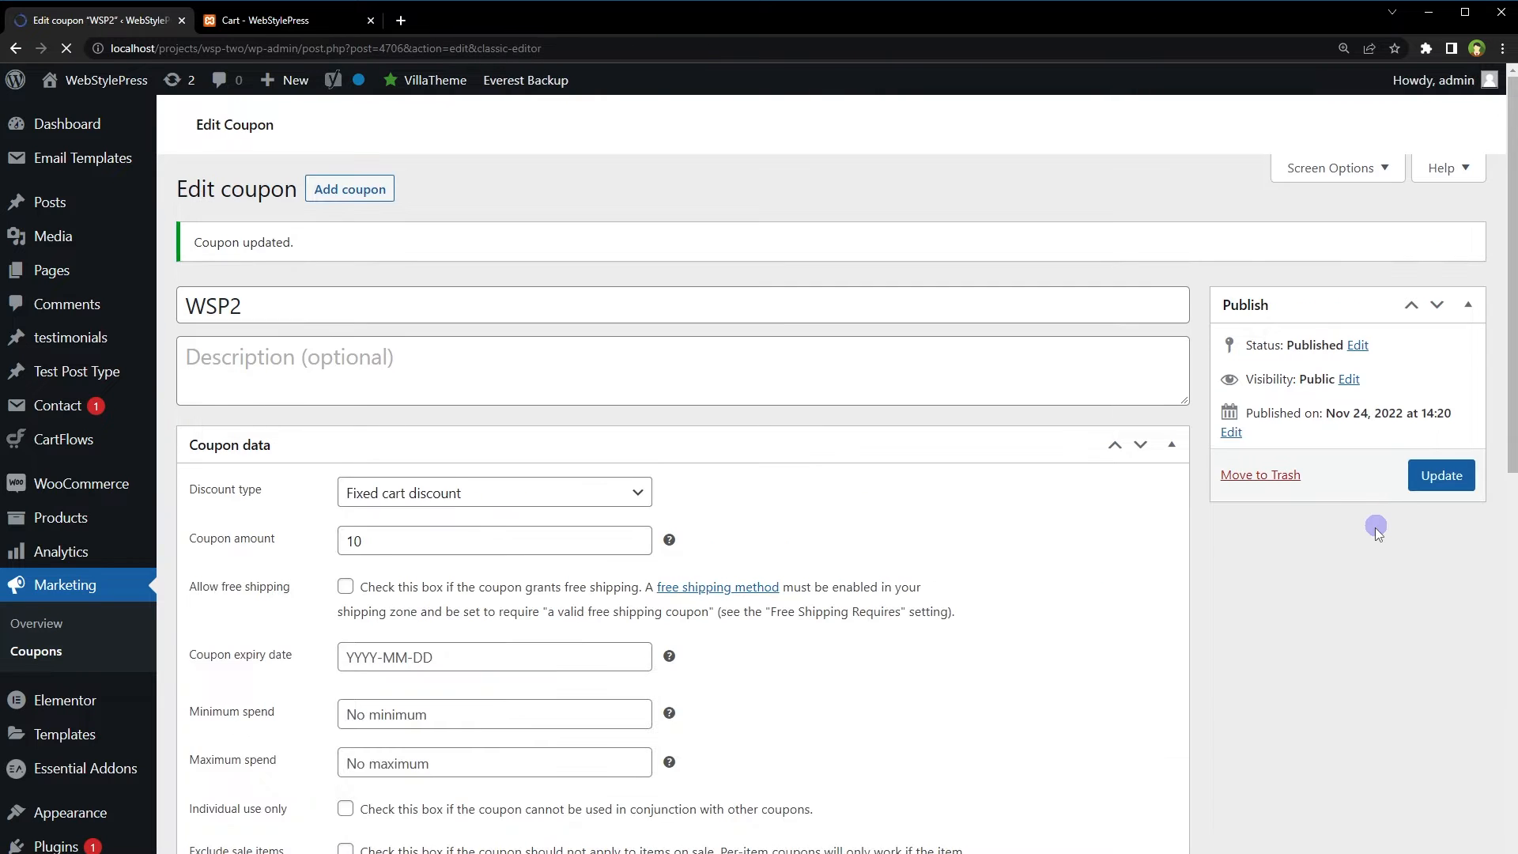
Copy the coupon code WSP2 and apply it to the reloaded cart
drag(241, 306, 183, 303)
key(ctrl+c)
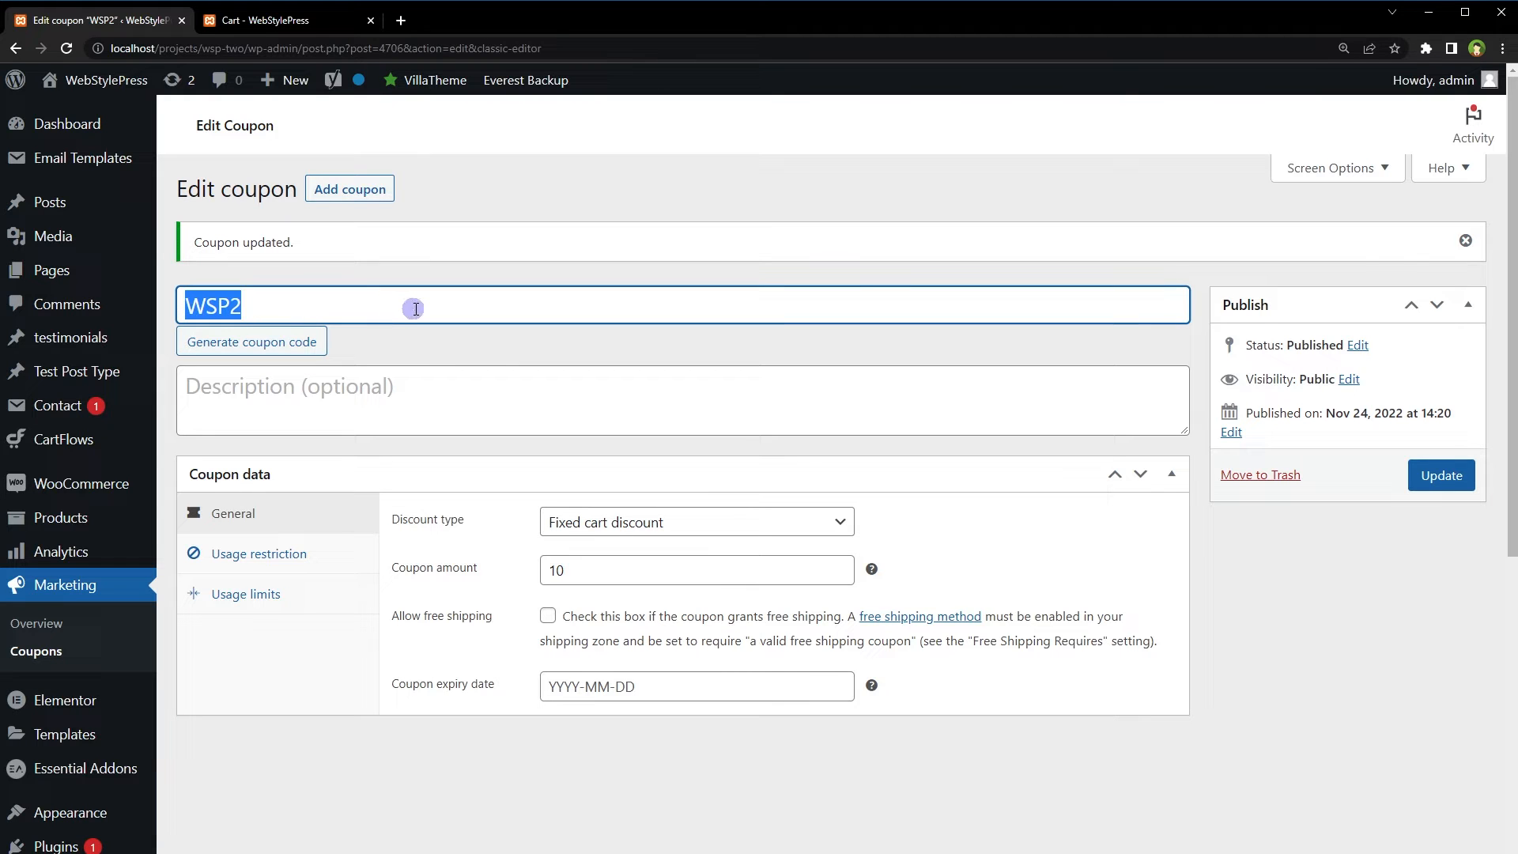
click(217, 20)
right_click(13, 383)
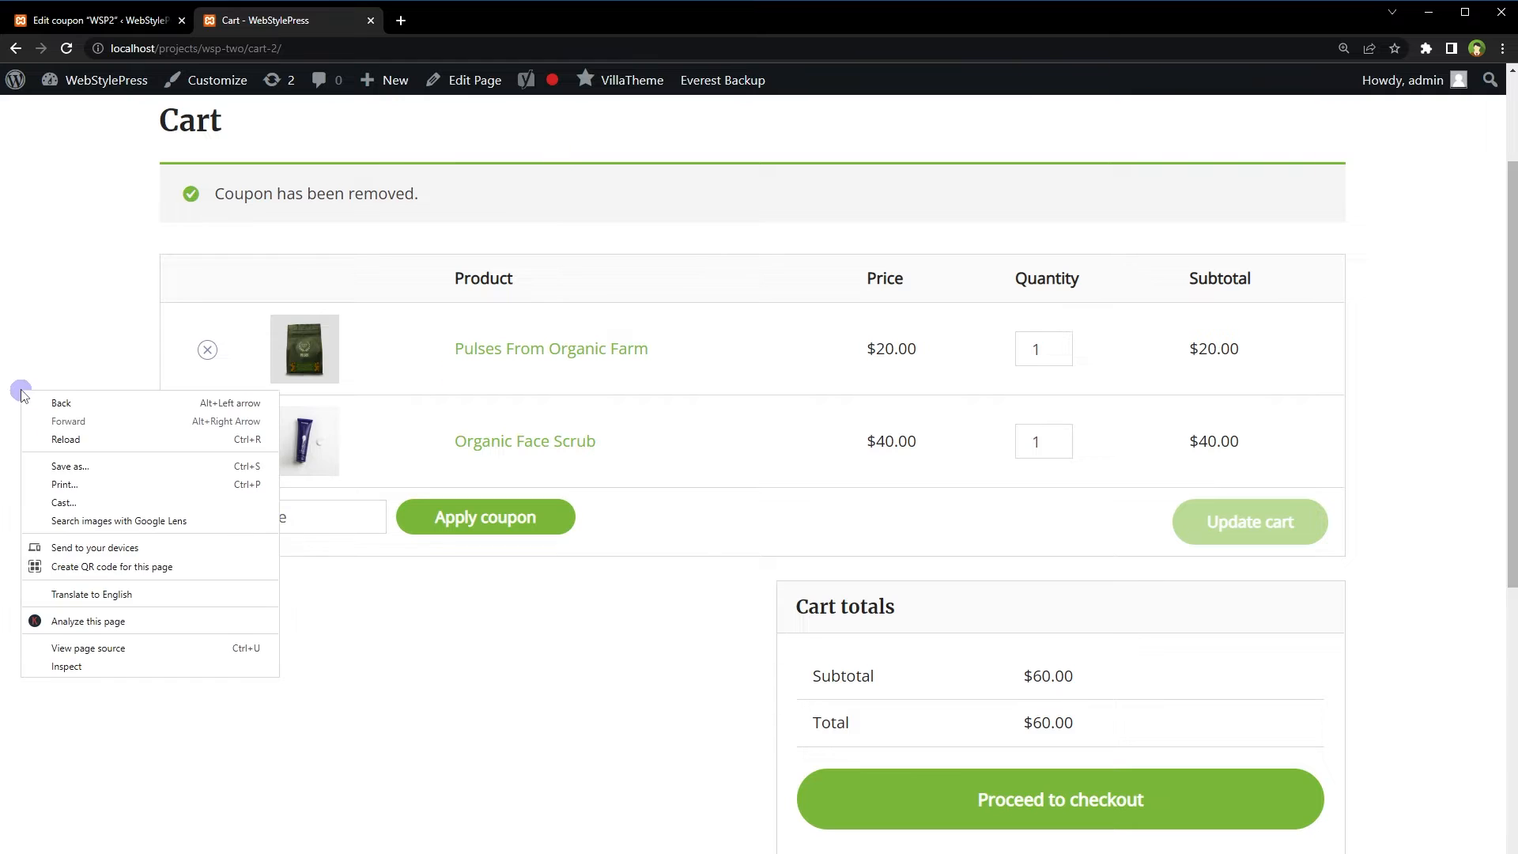
click(81, 432)
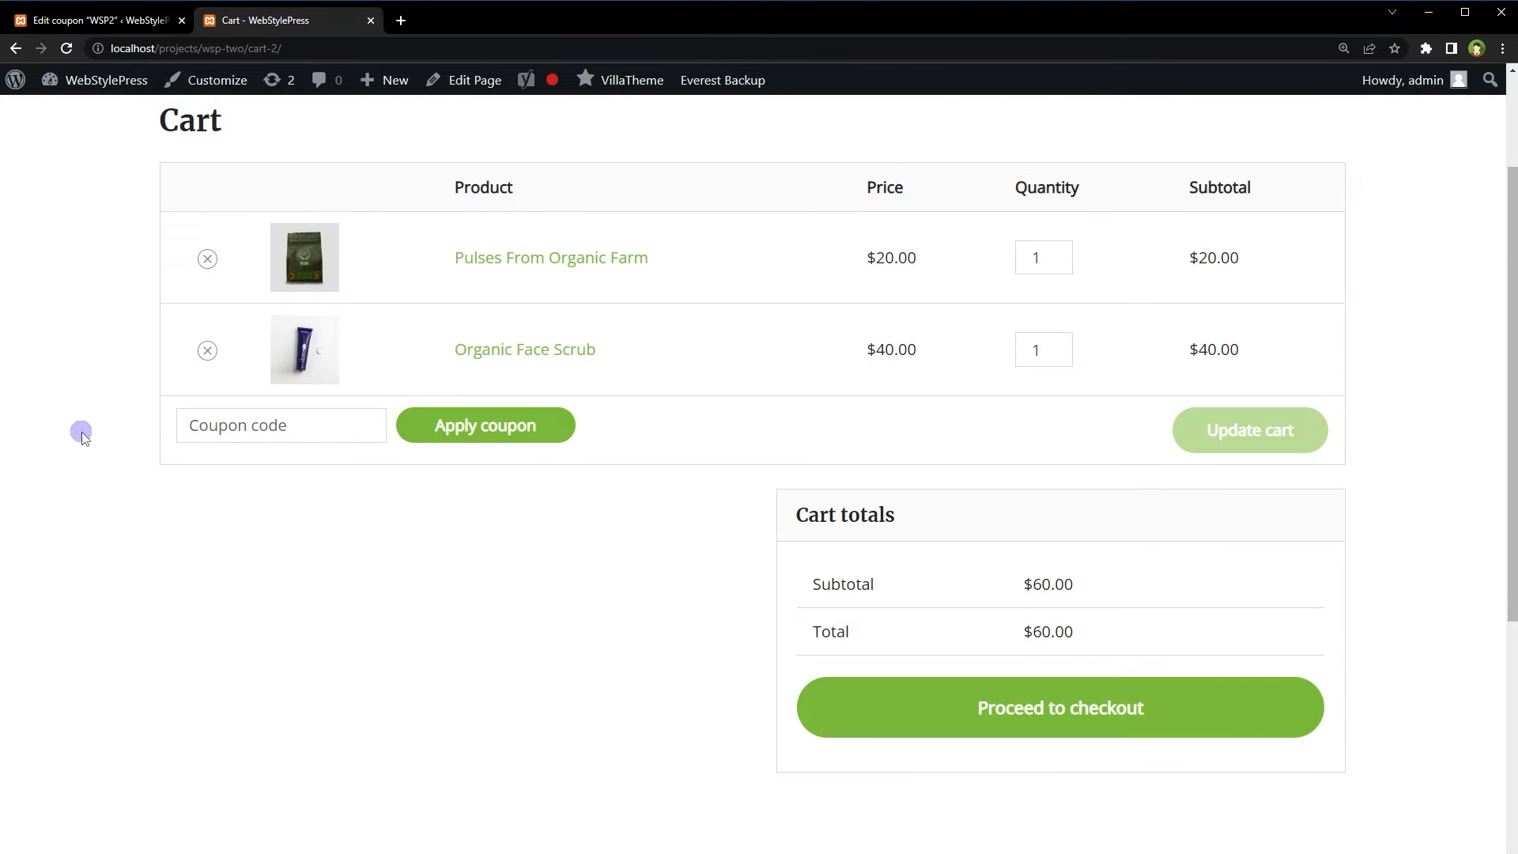
click(261, 434)
key(ctrl+v)
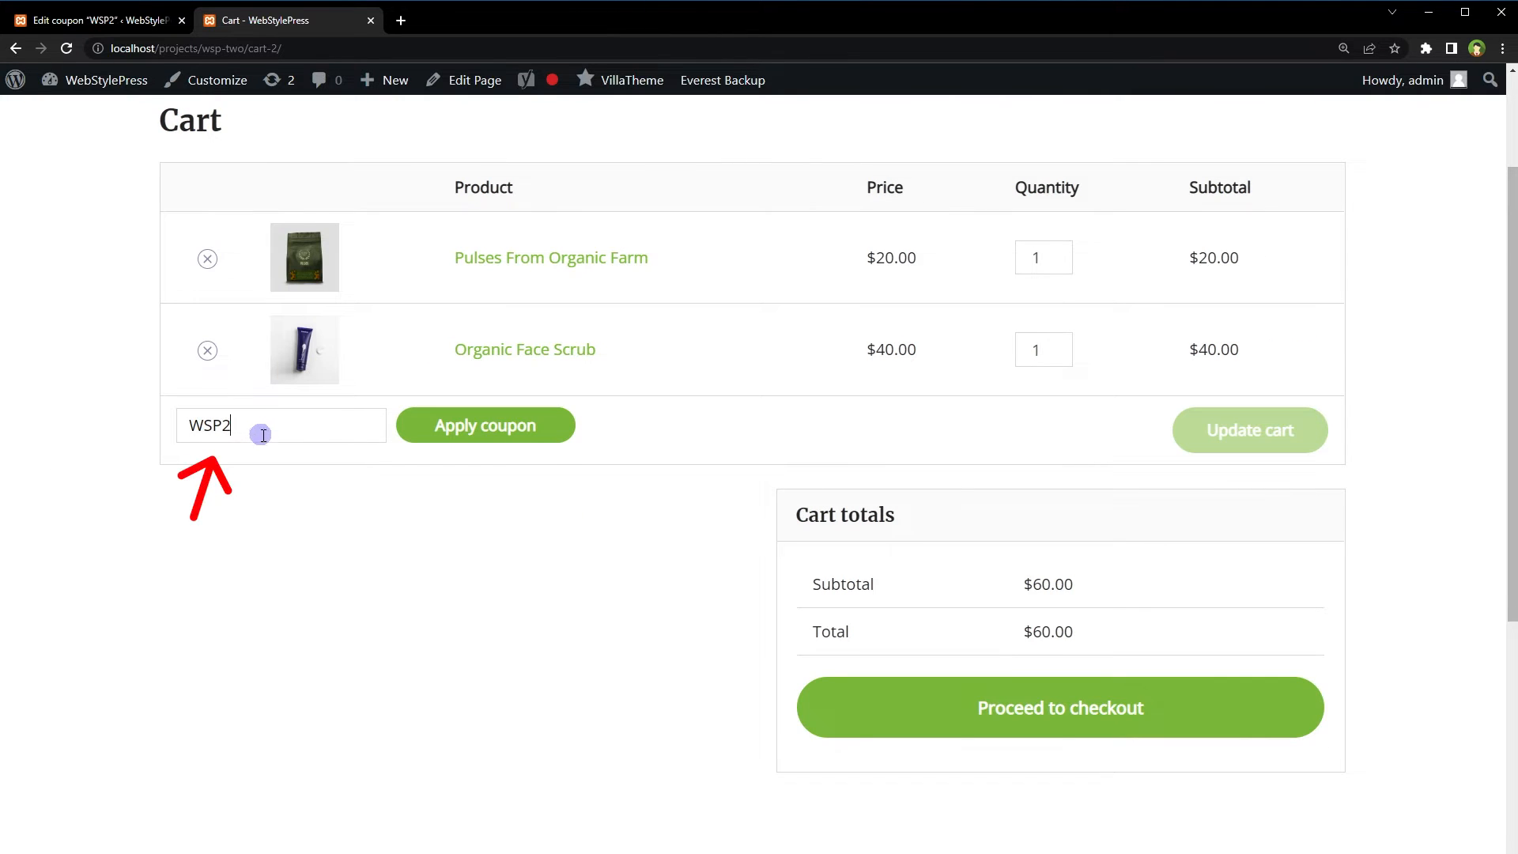
click(444, 427)
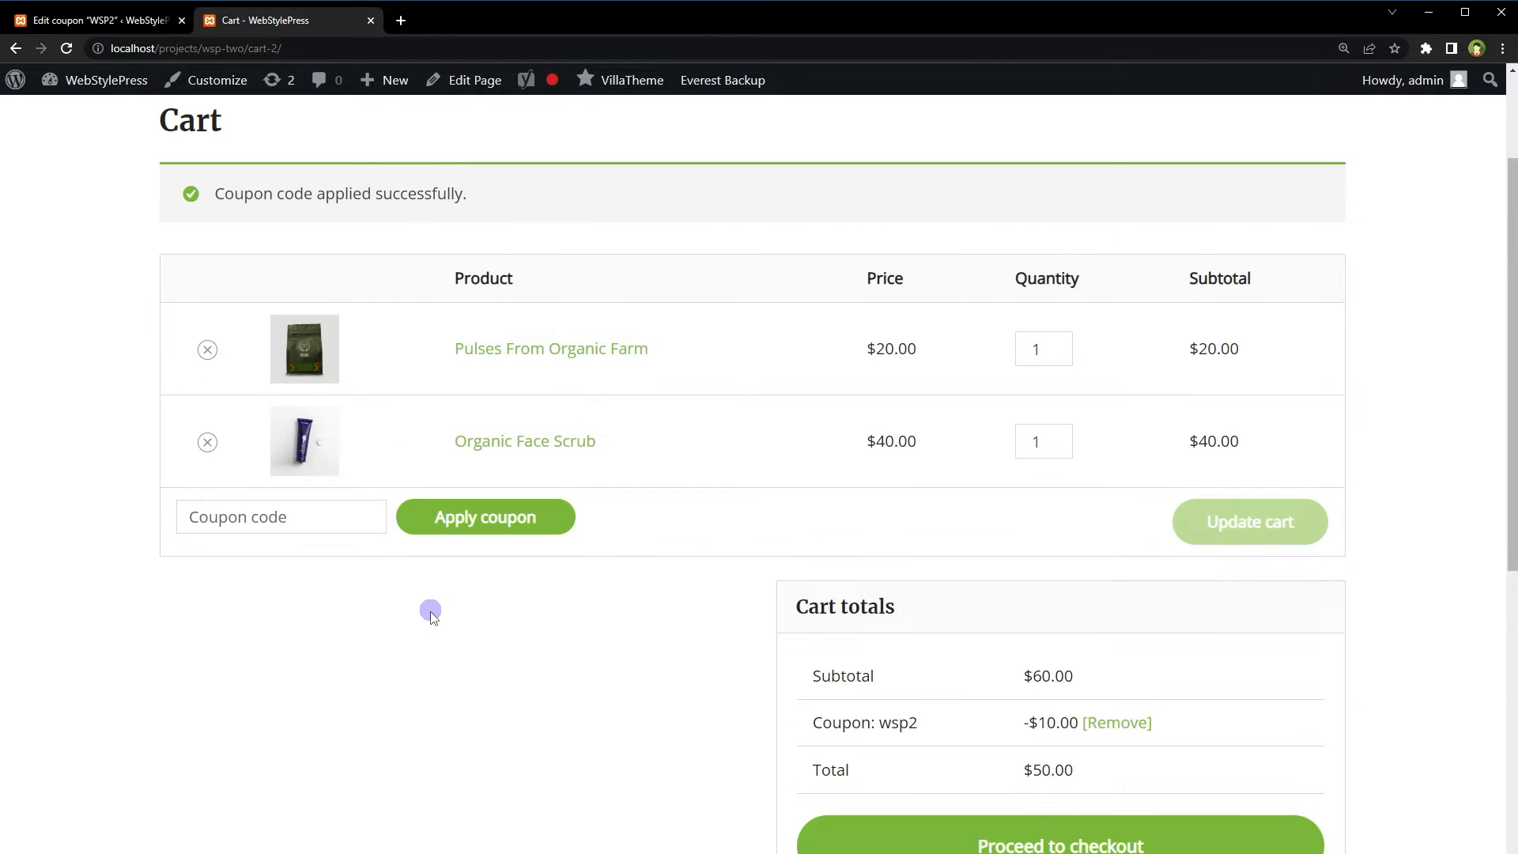
Compare the subtotal and total in the cart totals, and remove the WSP2 coupon from the cart
drag(1056, 723, 1136, 686)
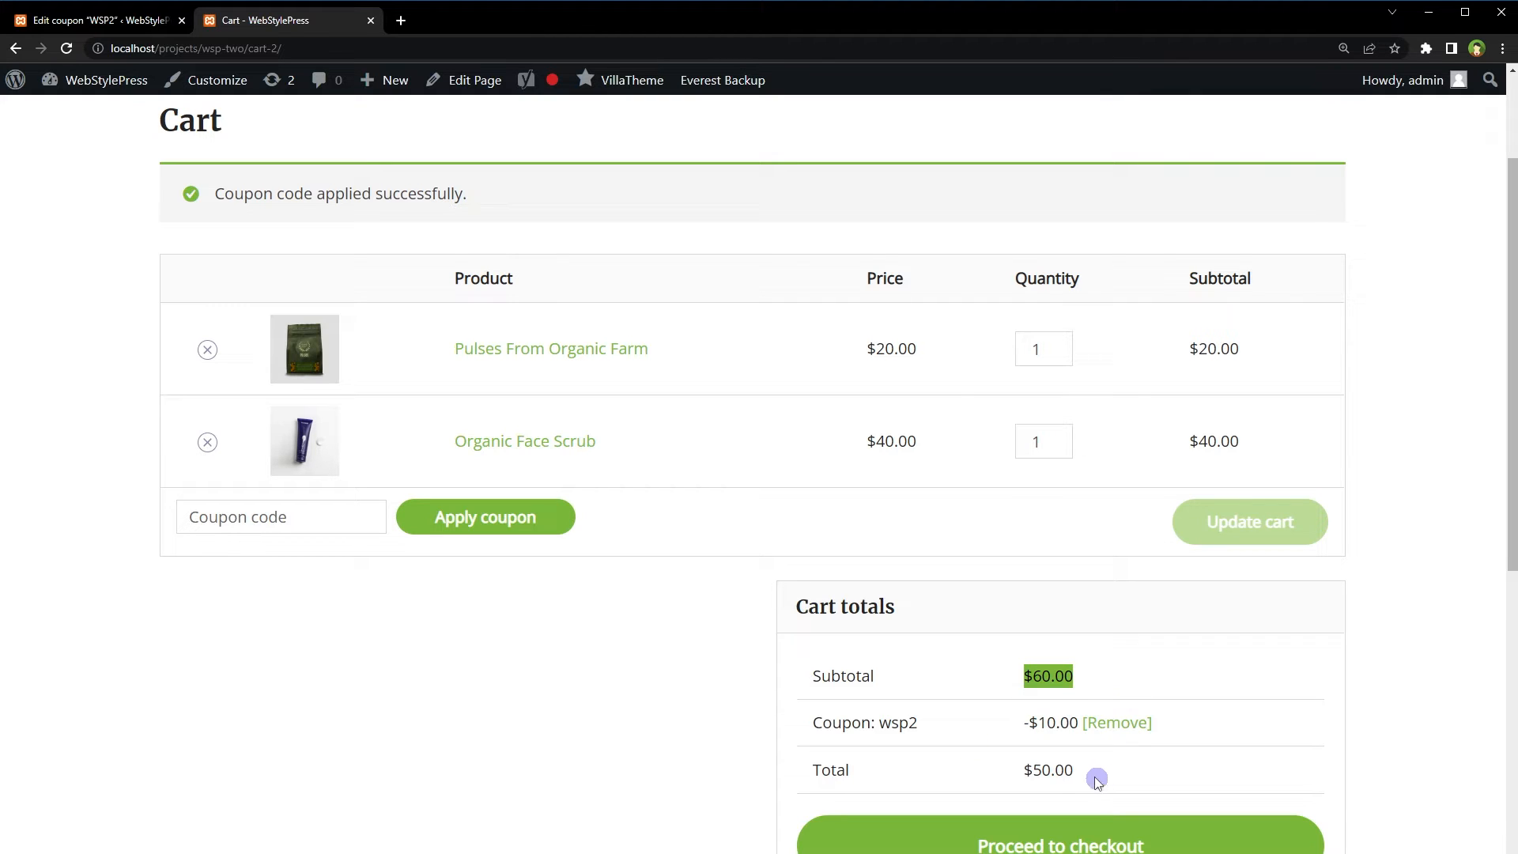
drag(1097, 781, 996, 772)
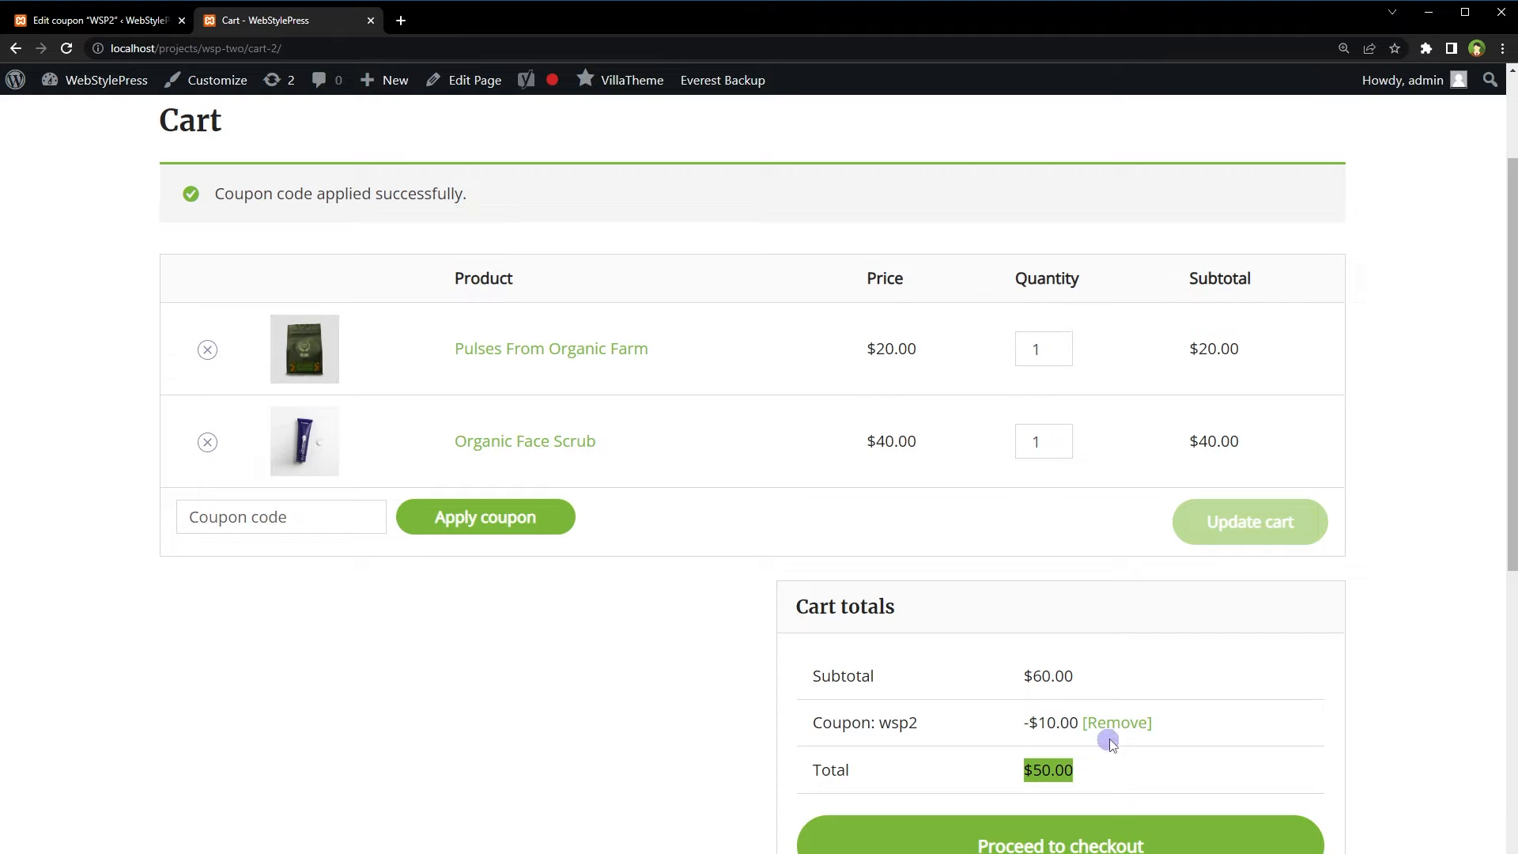
click(1122, 726)
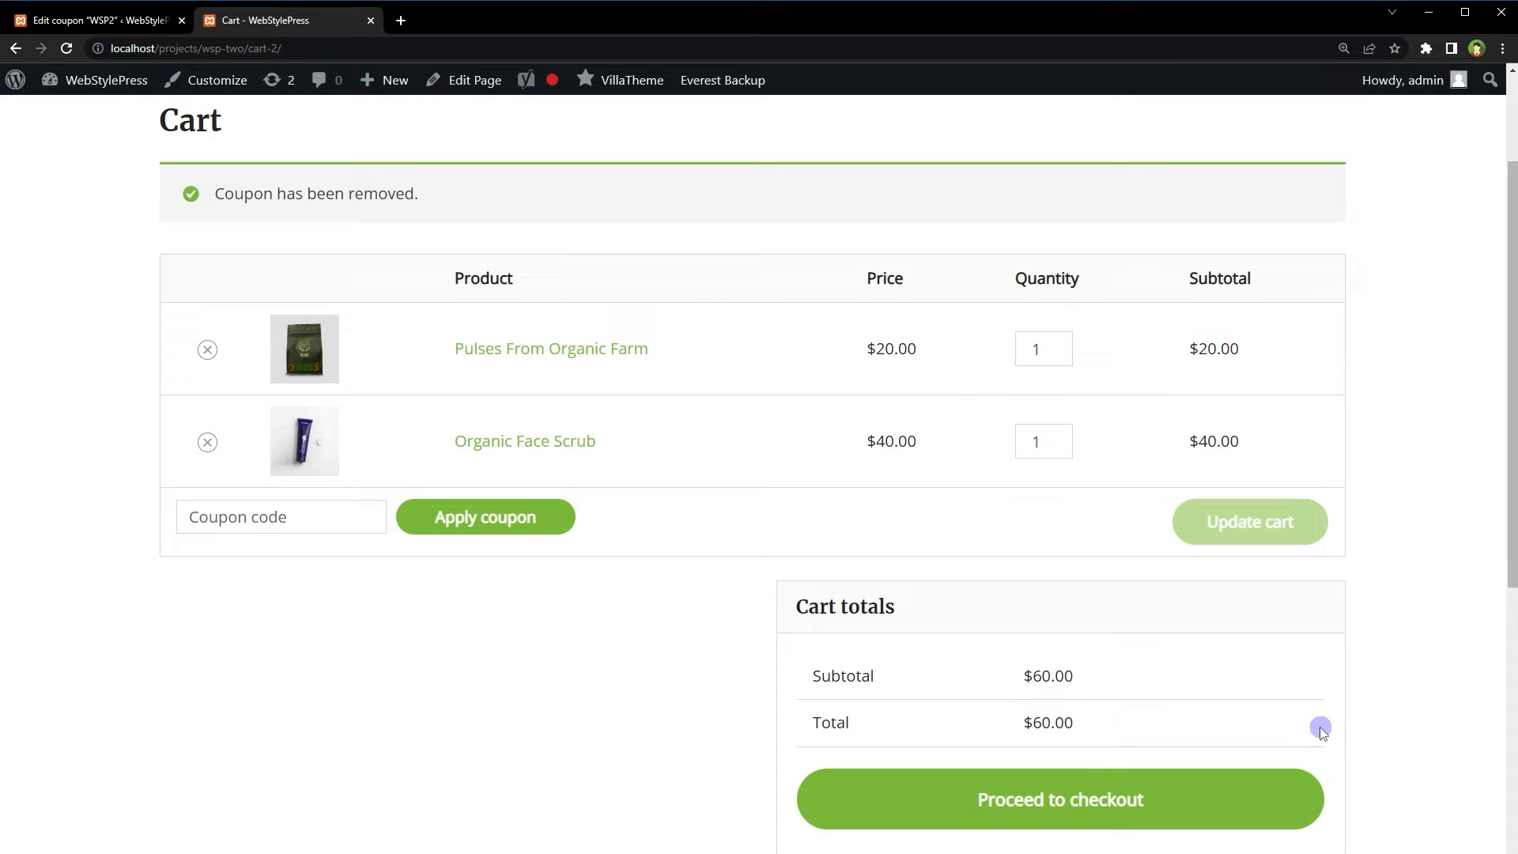
Return to the coupon editor and start a new coupon with the code WSP3 and the Fixed product discount type
click(132, 27)
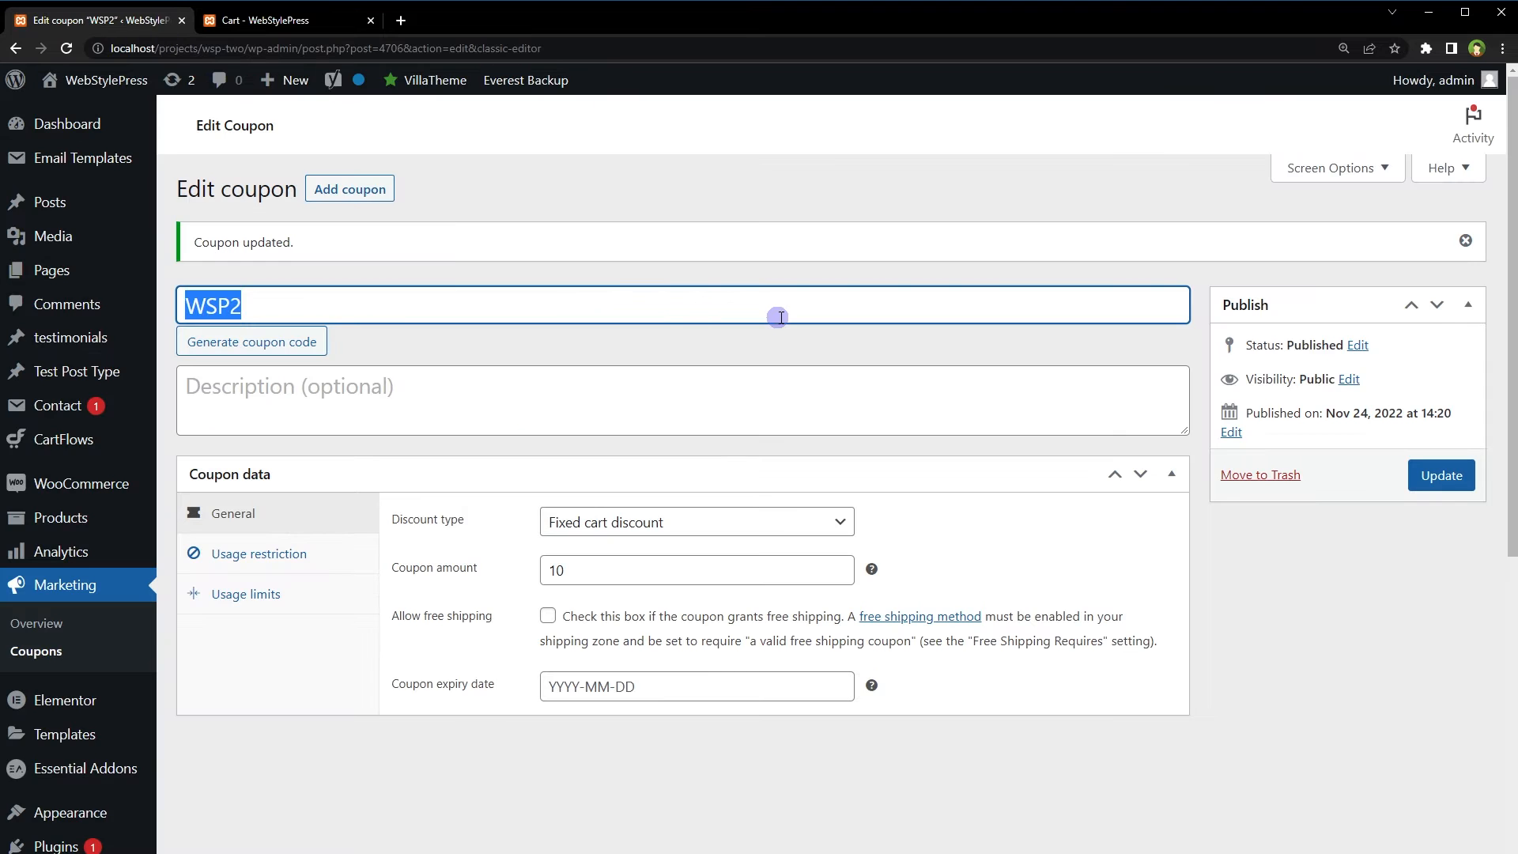
click(370, 188)
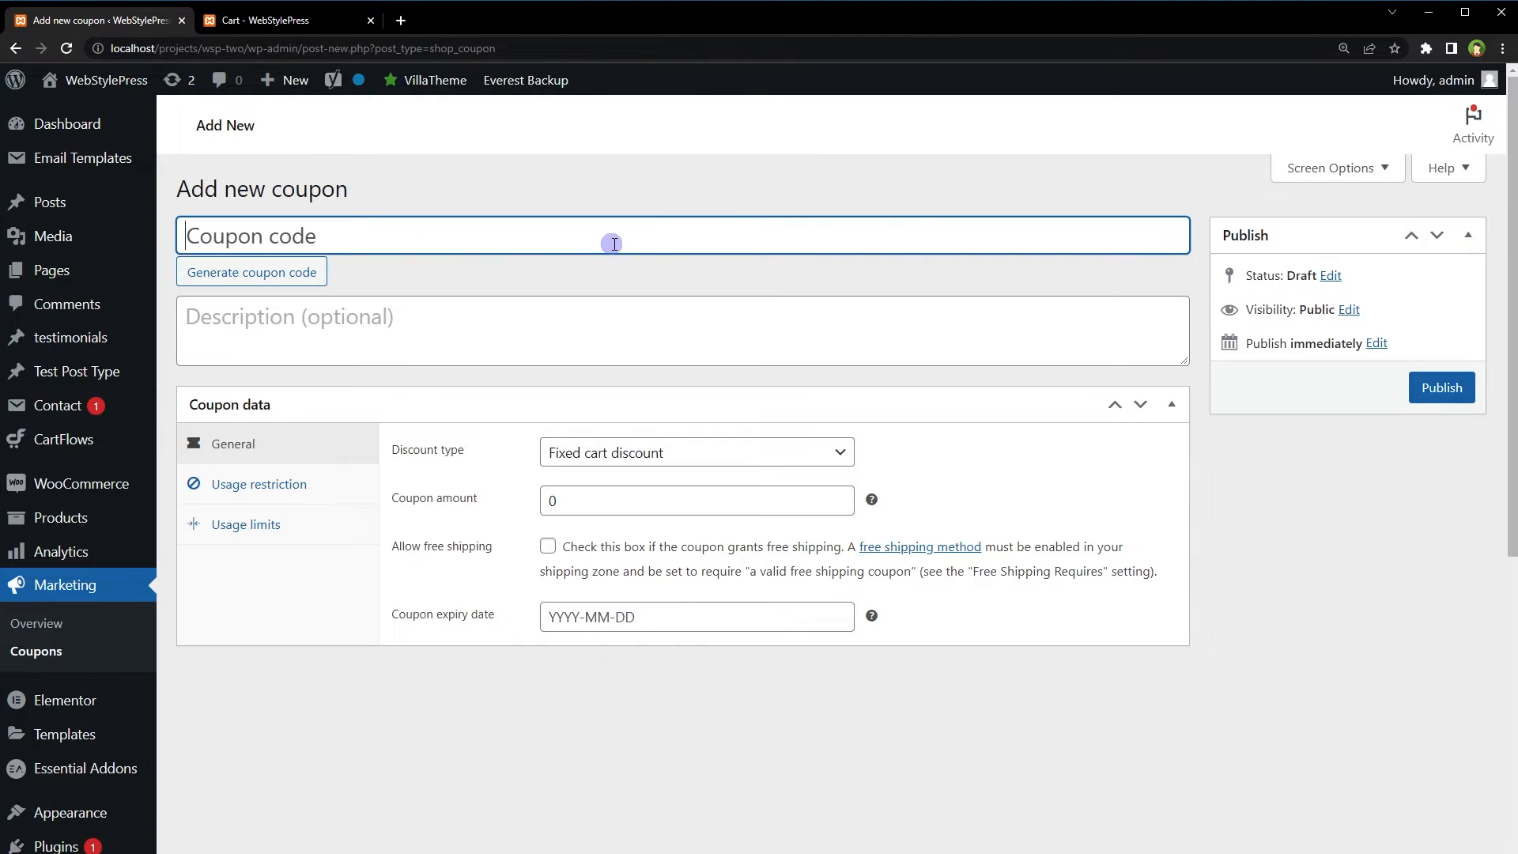
text(WSP3)
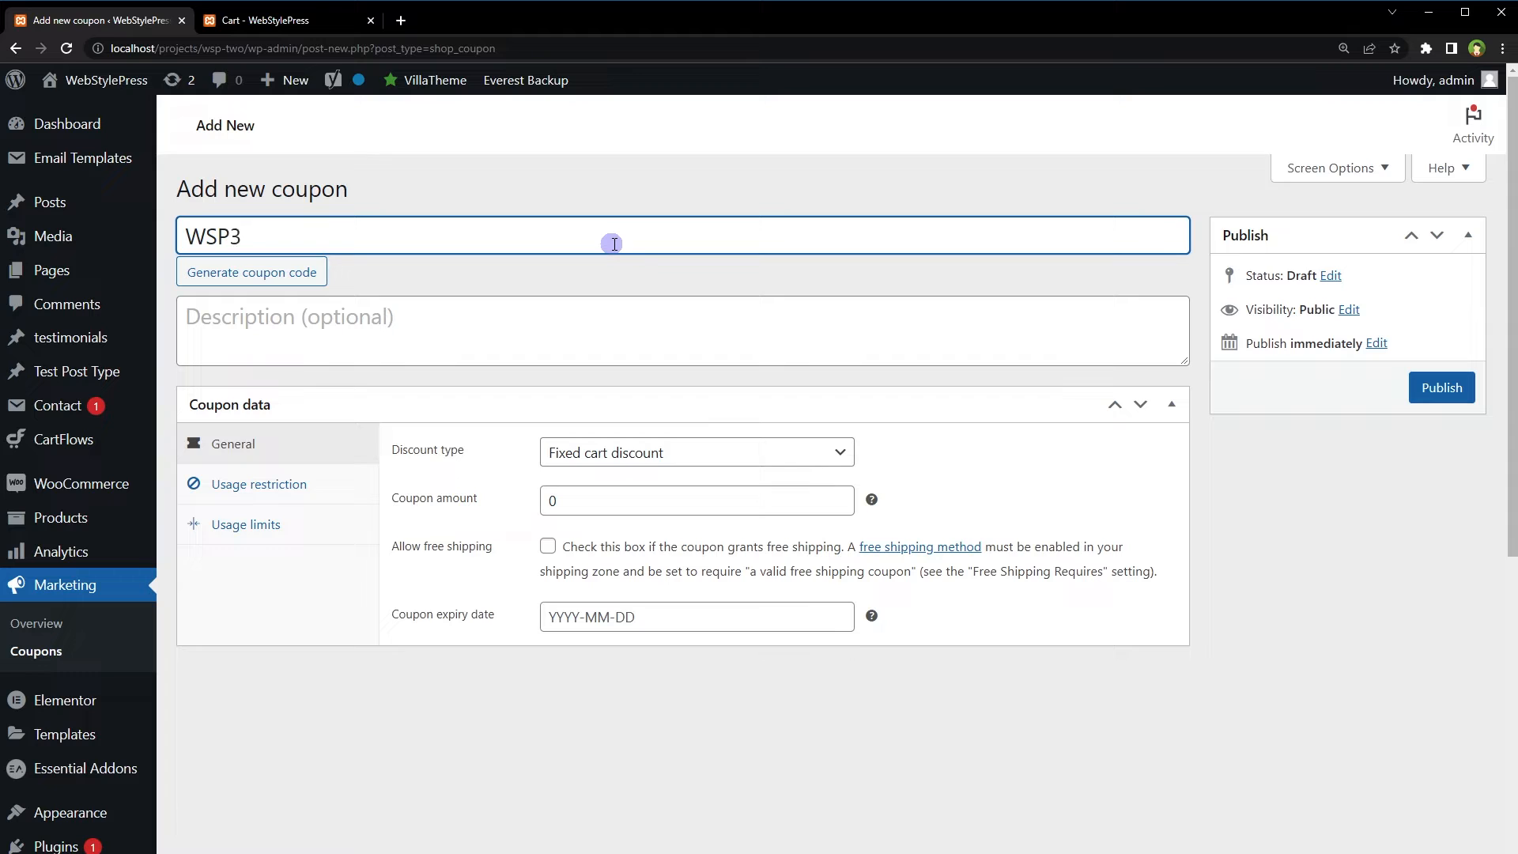
key(ctrl+a)
click(790, 453)
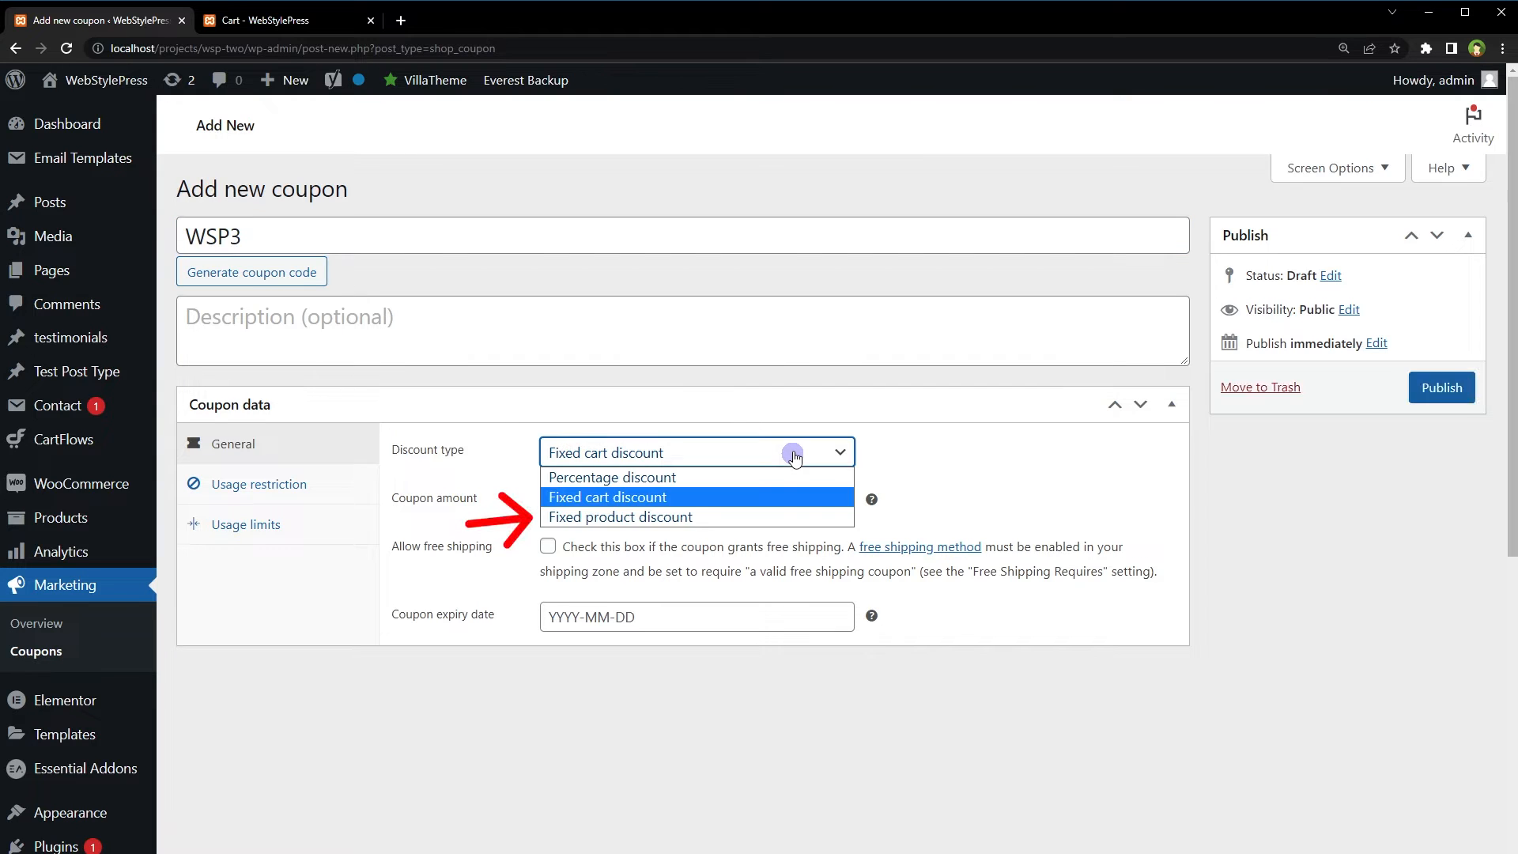
click(773, 514)
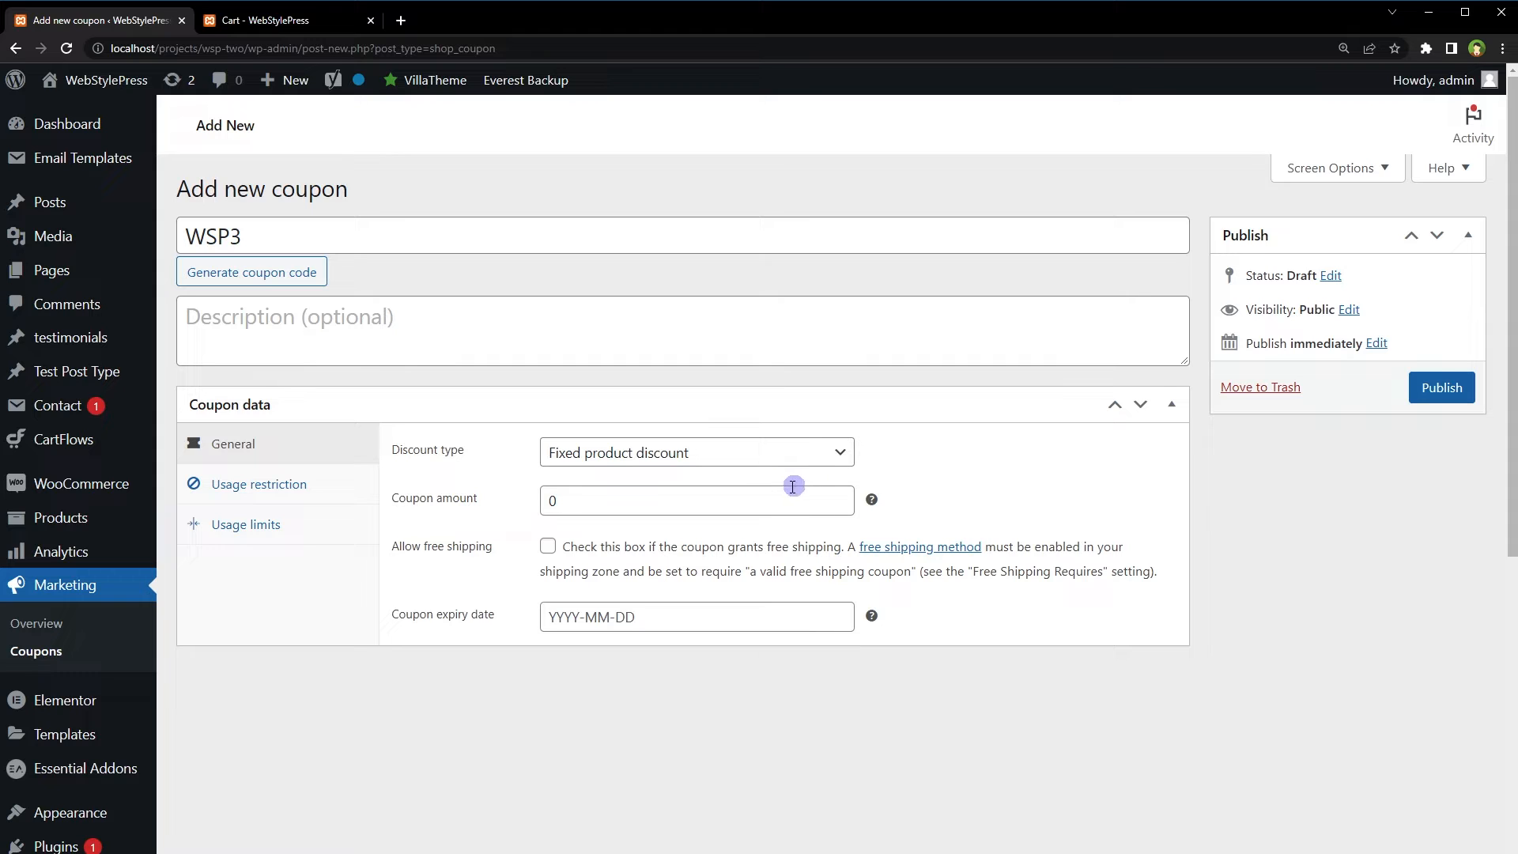
Set the WSP3 coupon amount to 10 and publish the coupon
click(787, 498)
text(10)
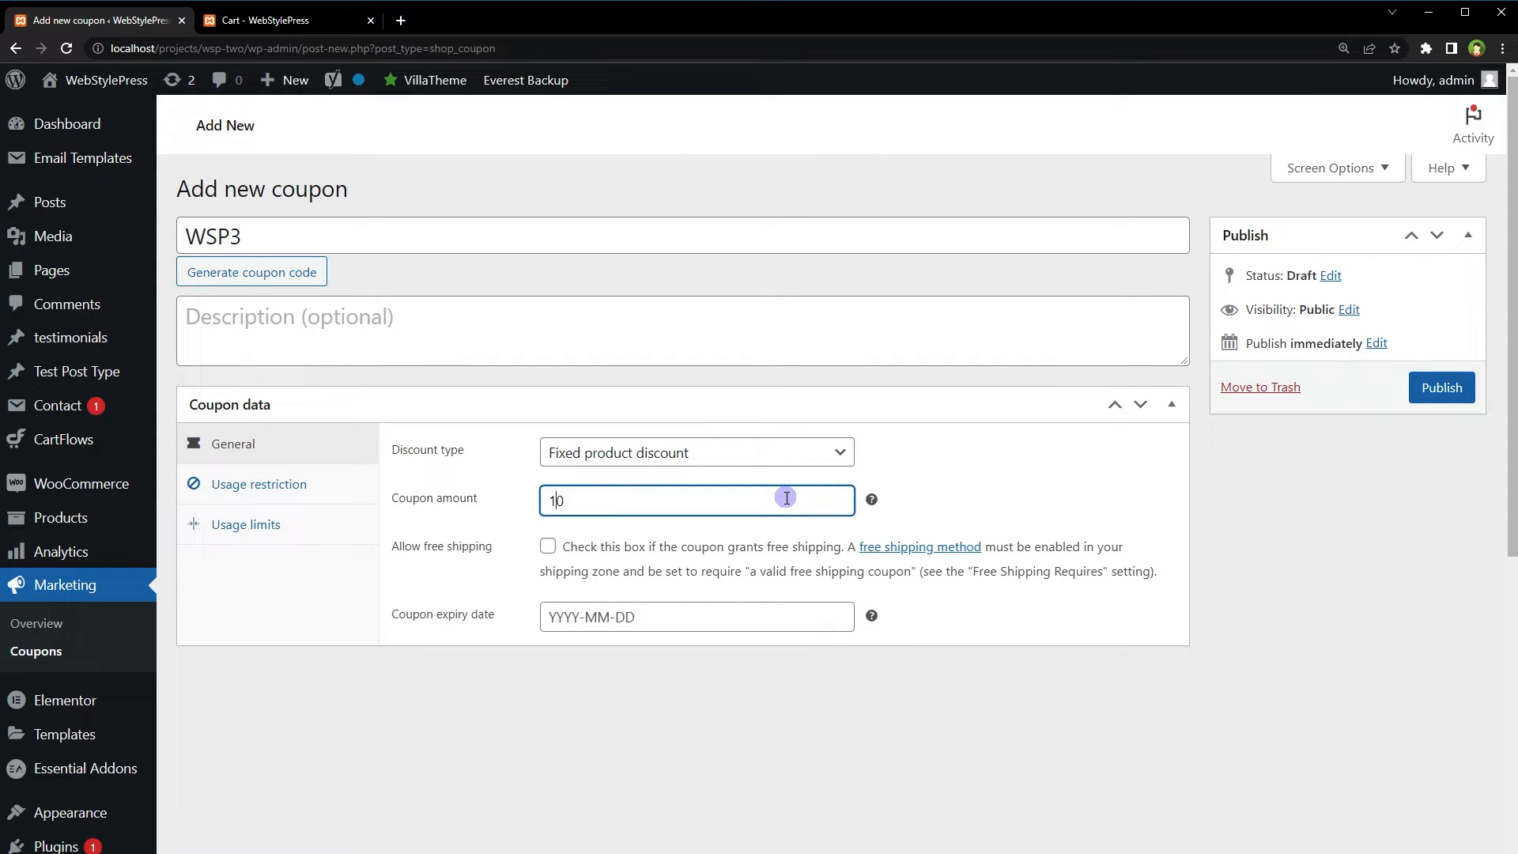
click(482, 507)
drag(267, 245, 175, 241)
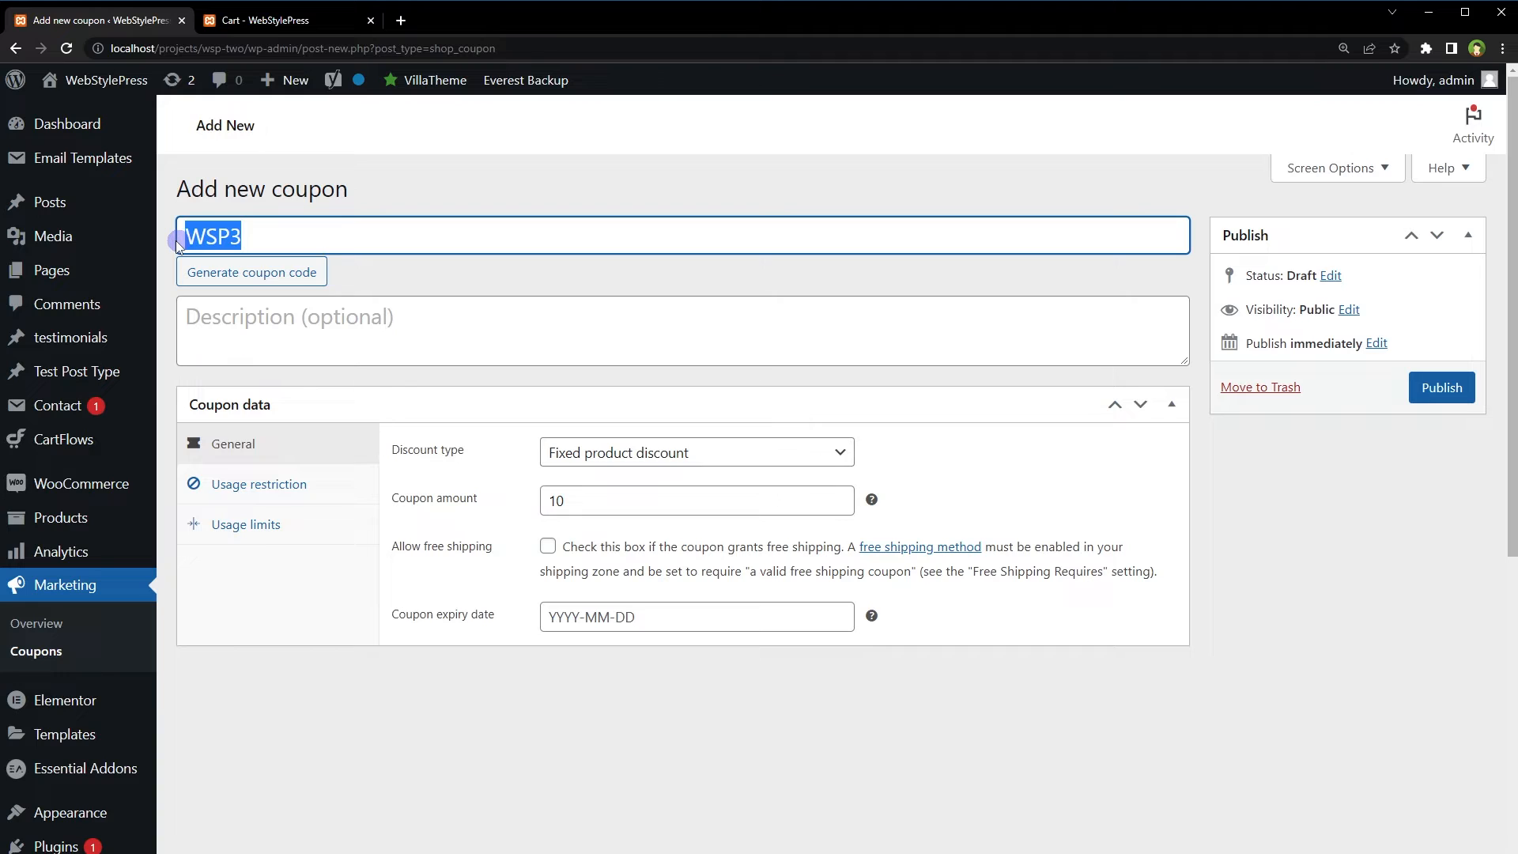
drag(582, 500, 513, 507)
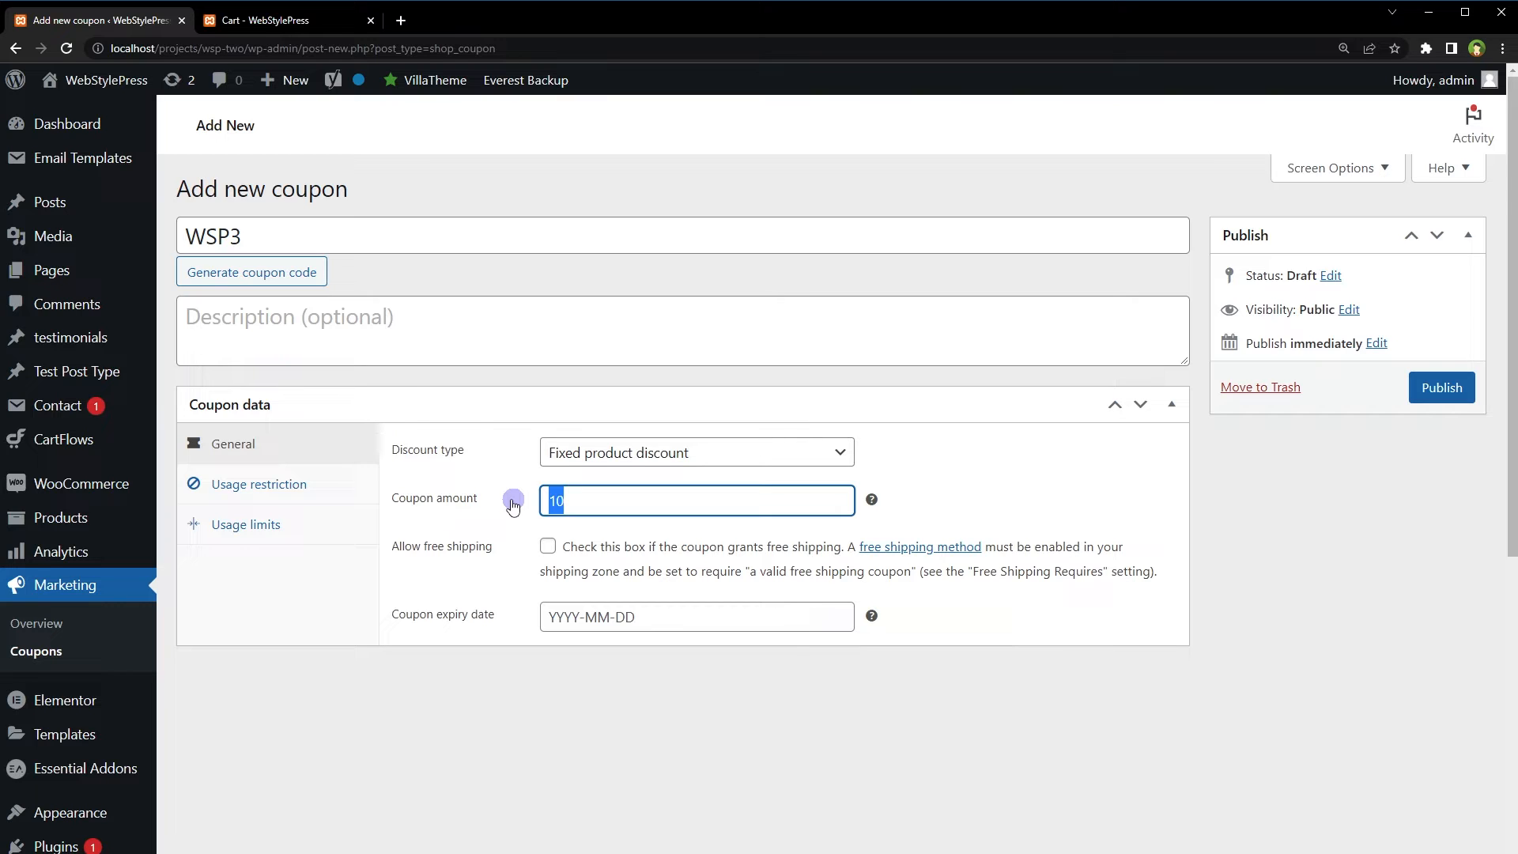
click(1437, 392)
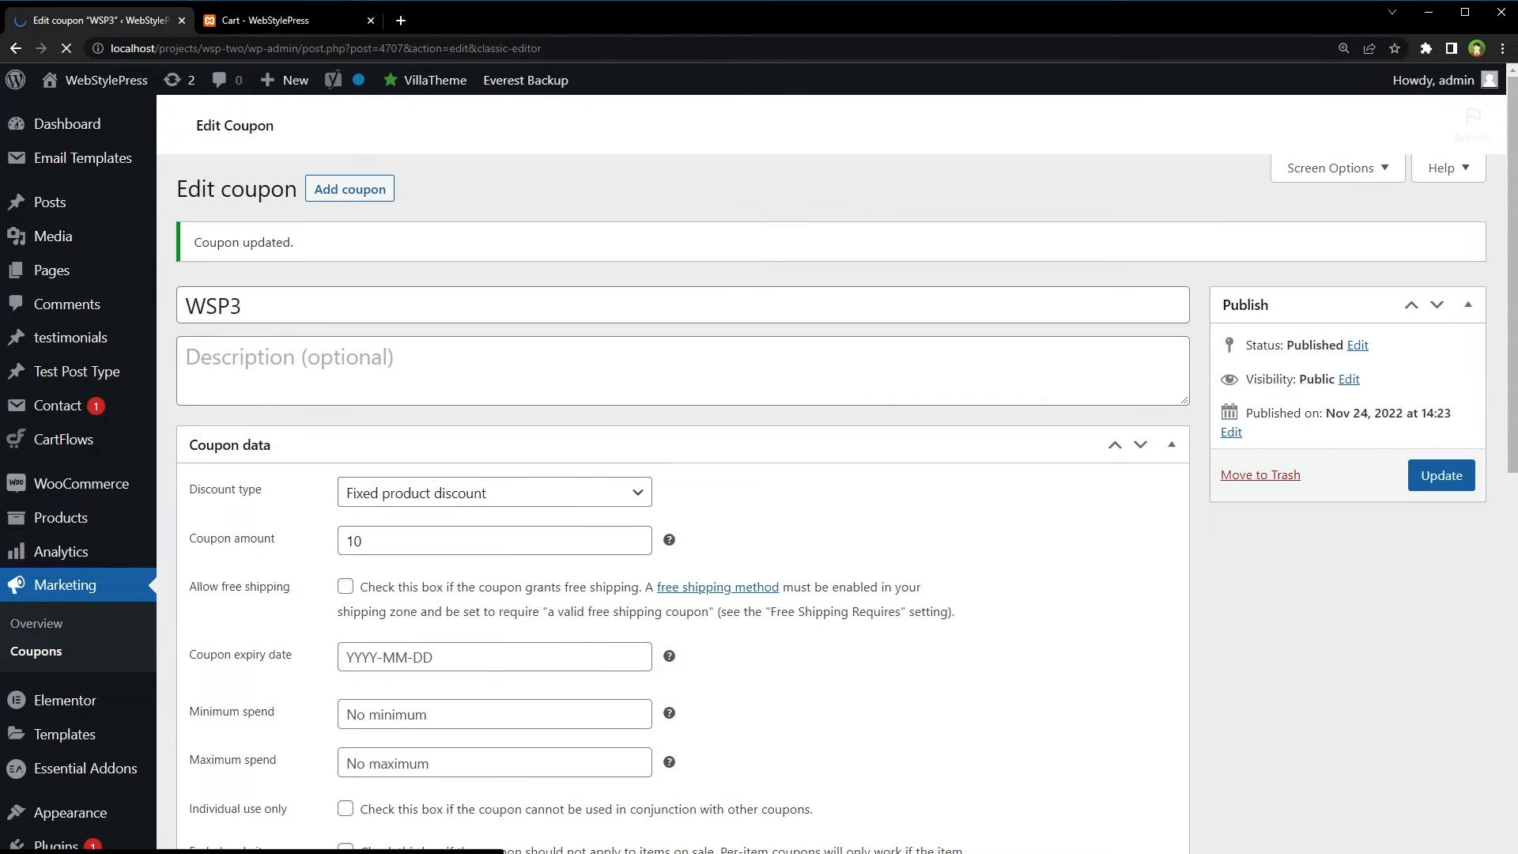
Reload the cart page and apply the coupon code WSP3
click(321, 25)
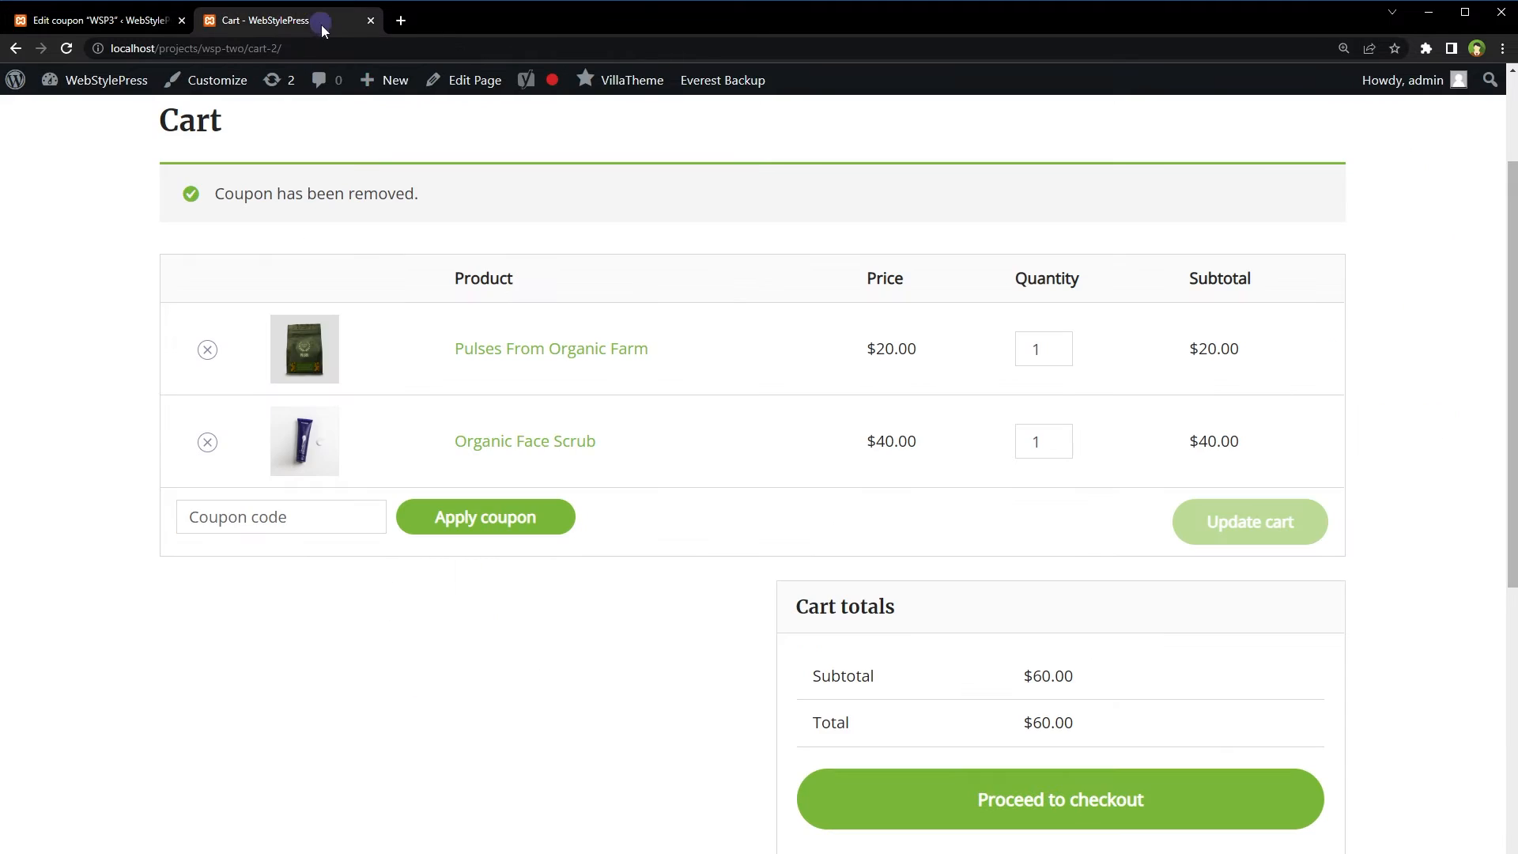
right_click(94, 328)
click(119, 374)
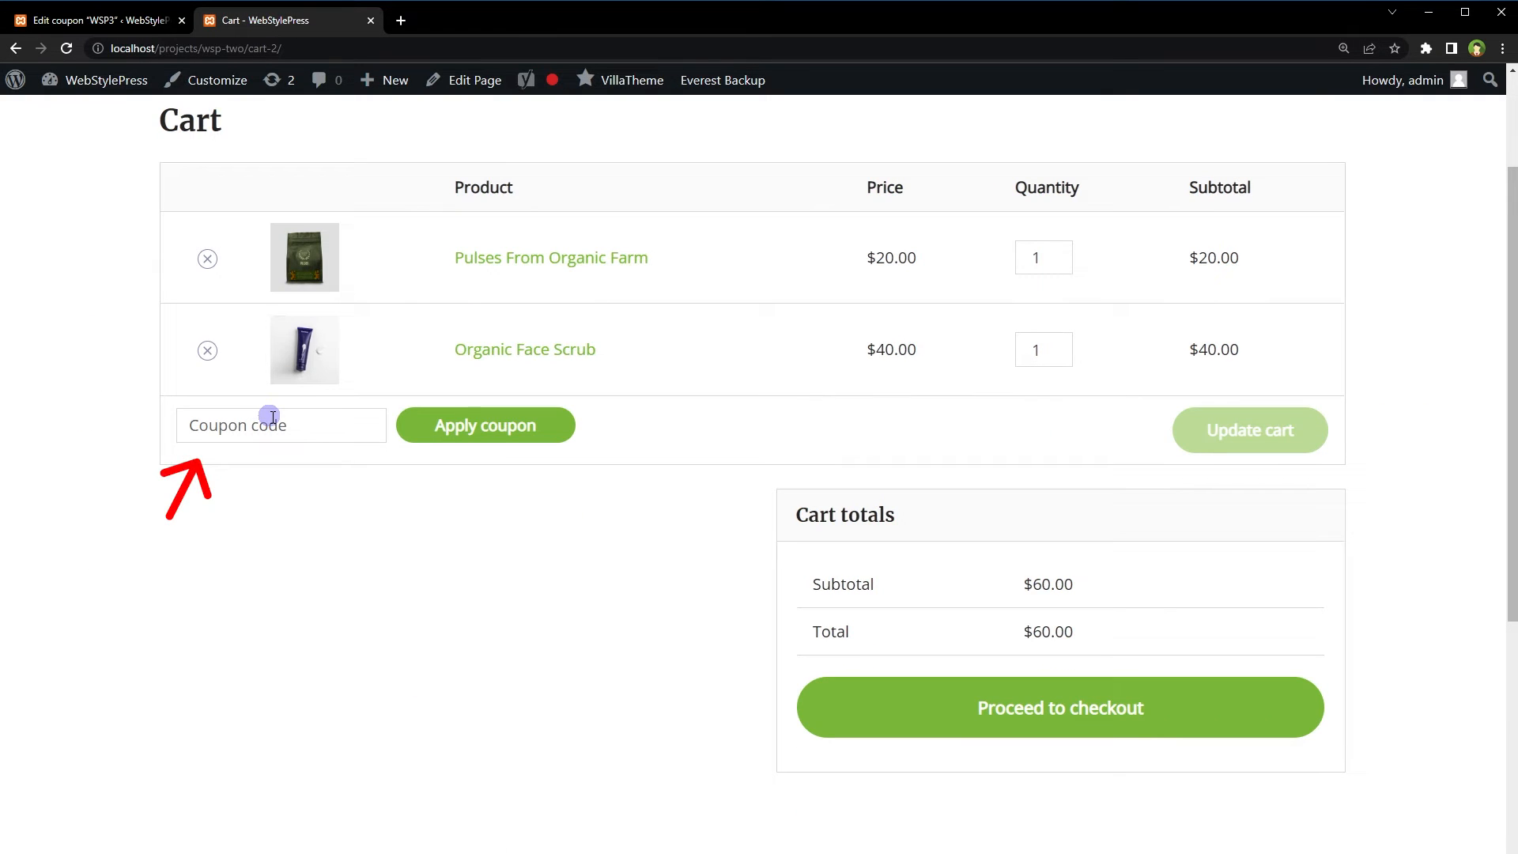
text(WSP3)
drag(276, 419, 203, 417)
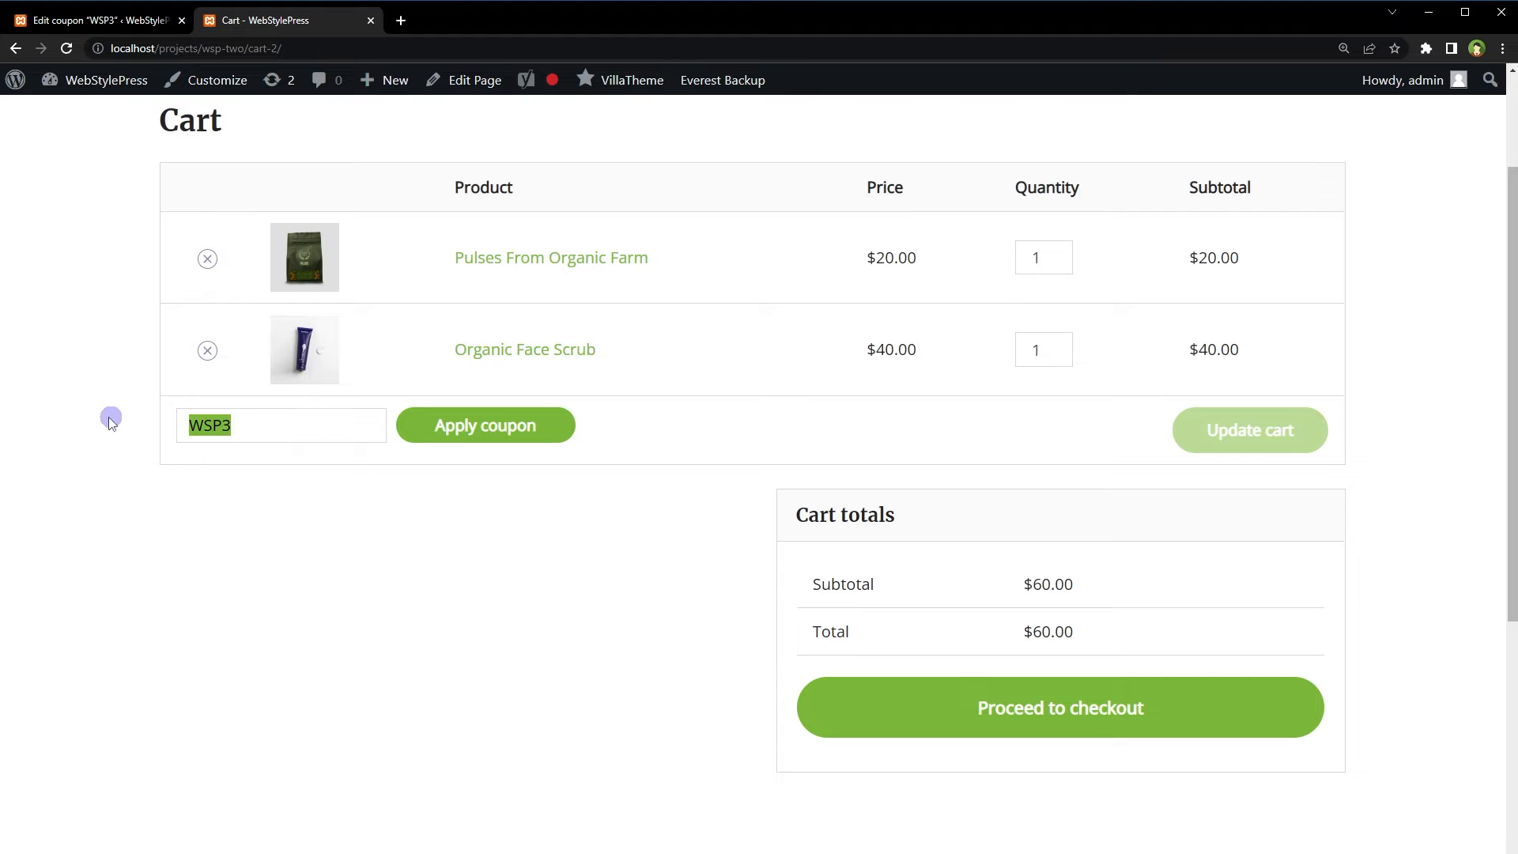
click(485, 437)
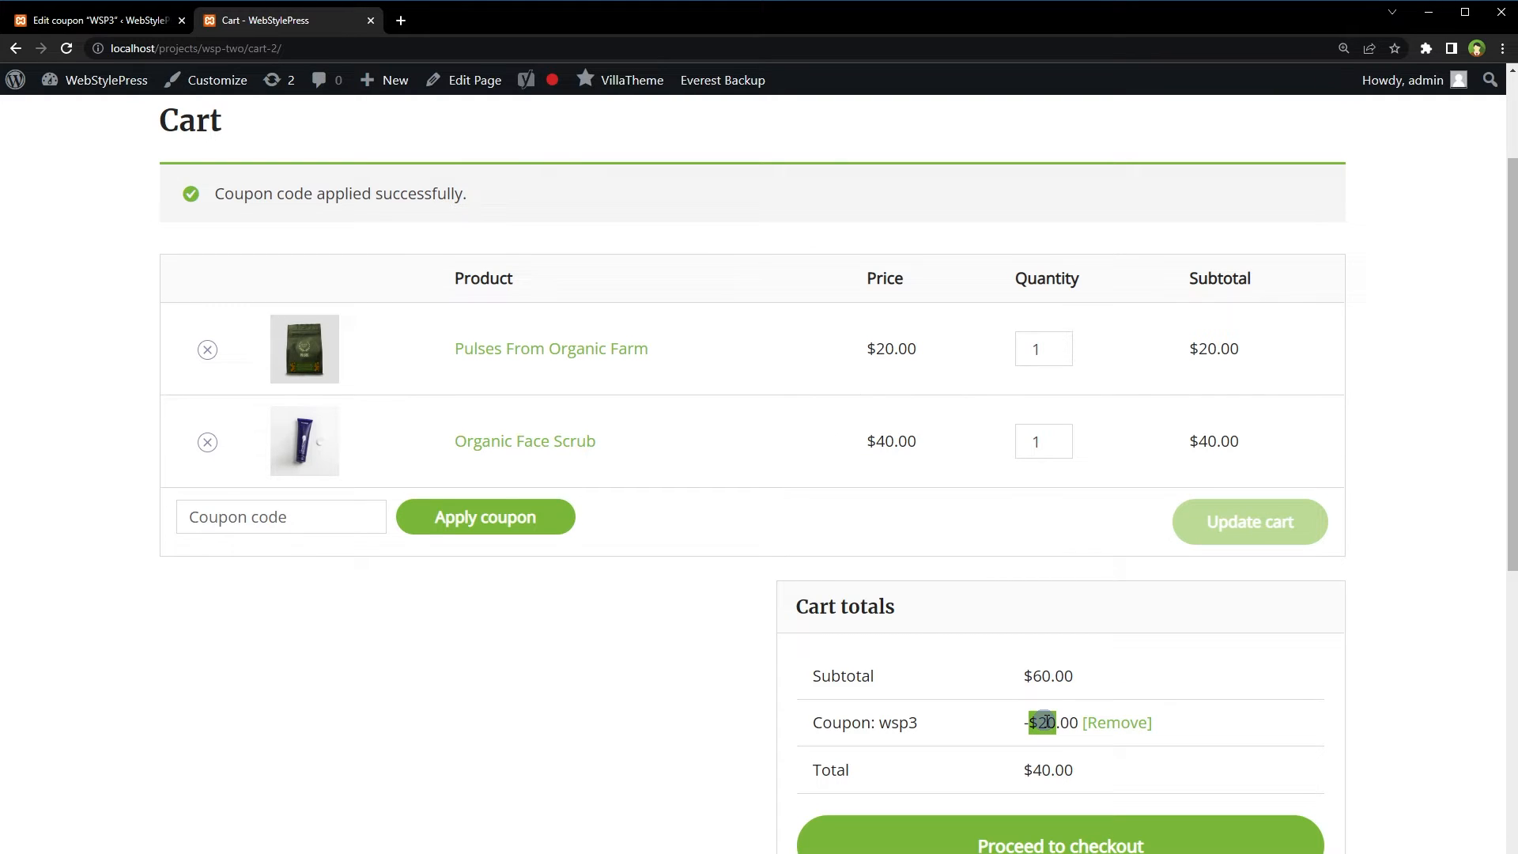
Check the cart's subtotal against its total with WSP3 applied, and remove that coupon
drag(1025, 675, 1095, 684)
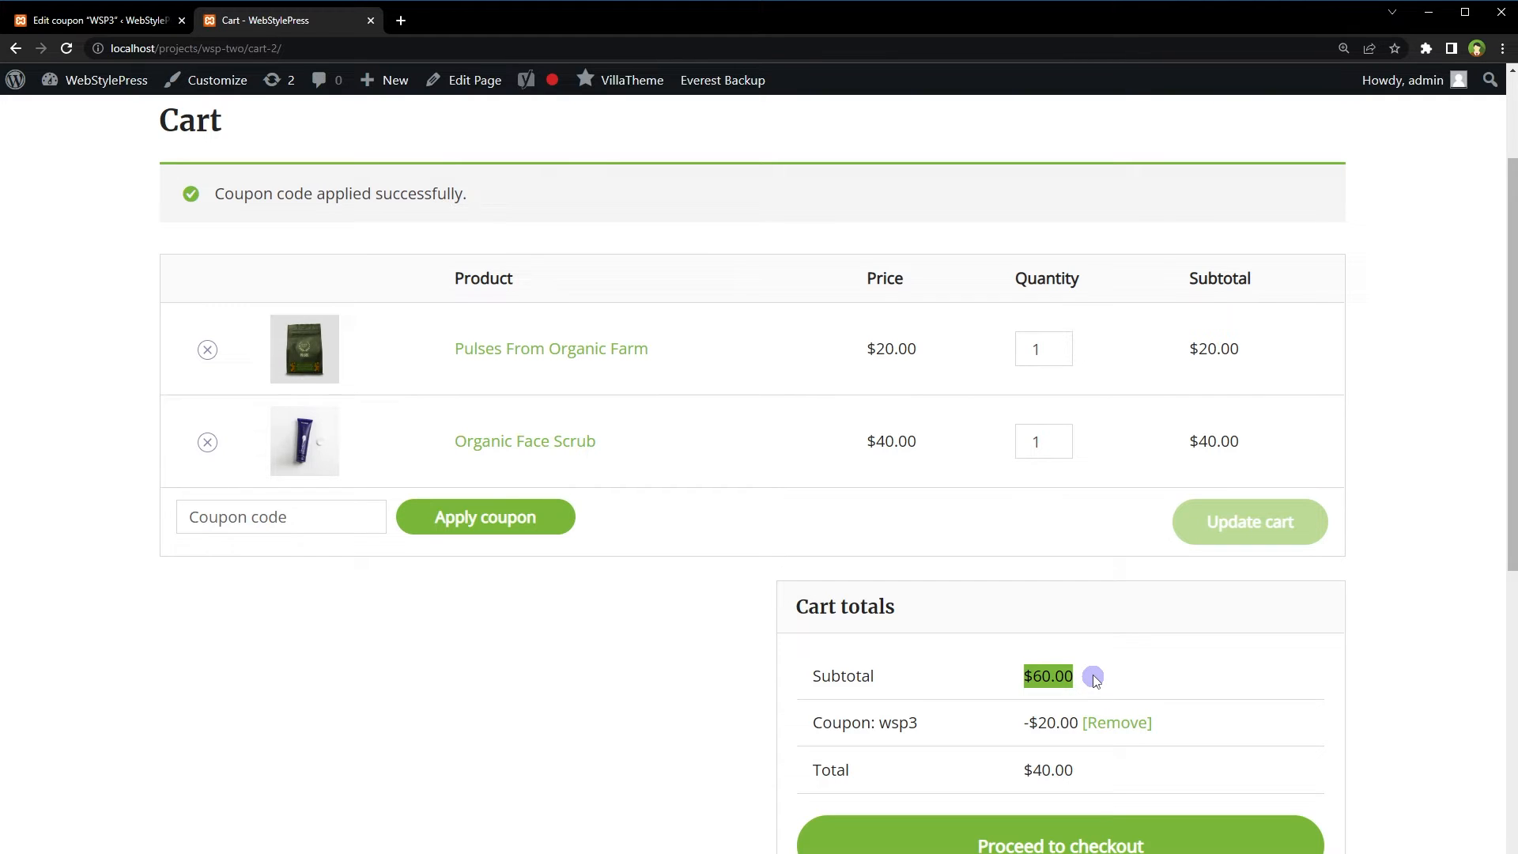
drag(1020, 769, 1111, 781)
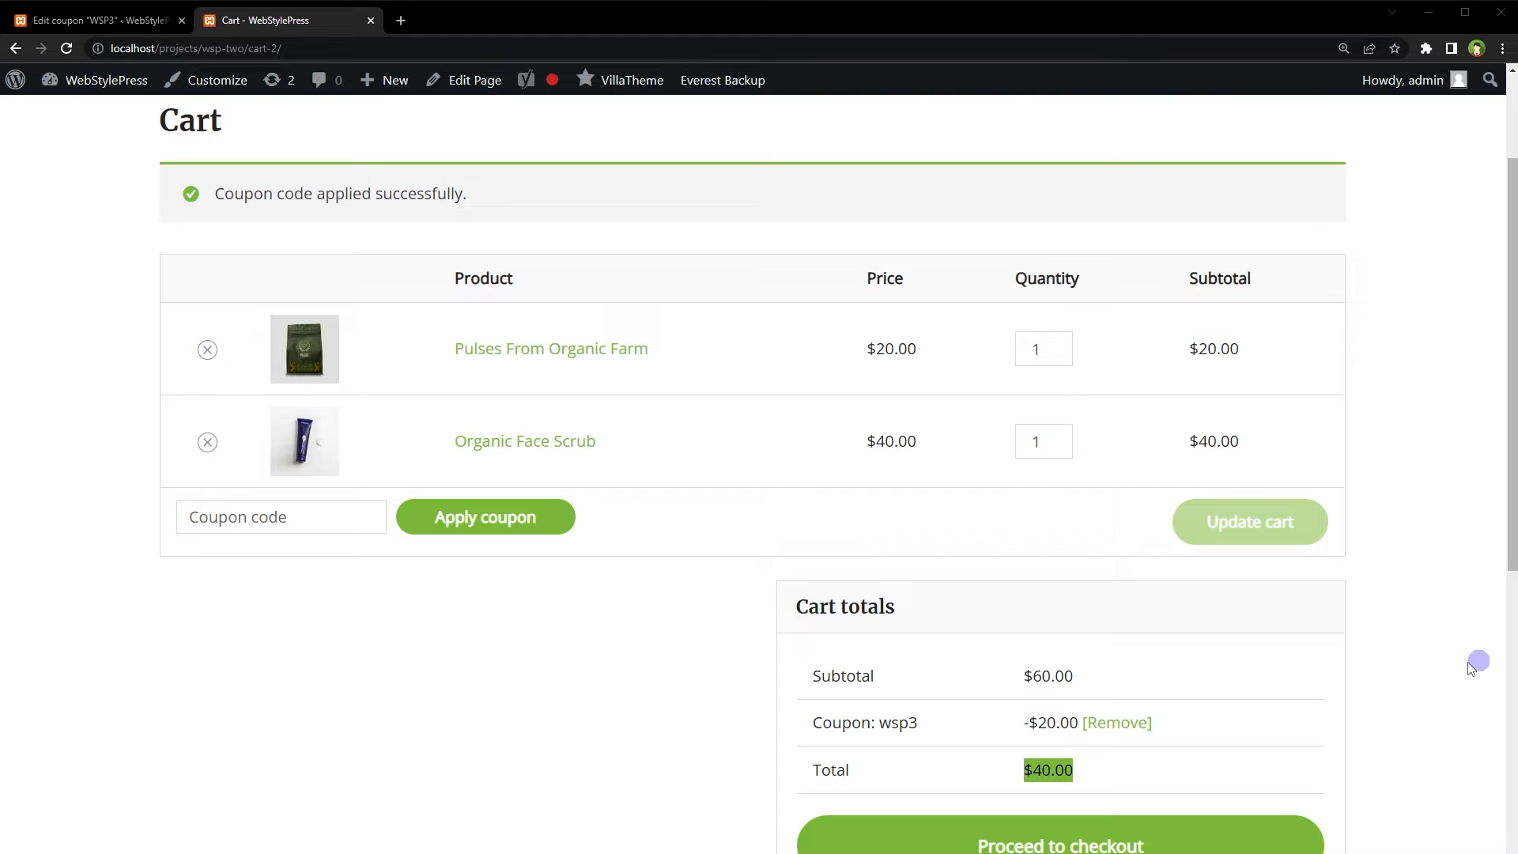
click(1123, 722)
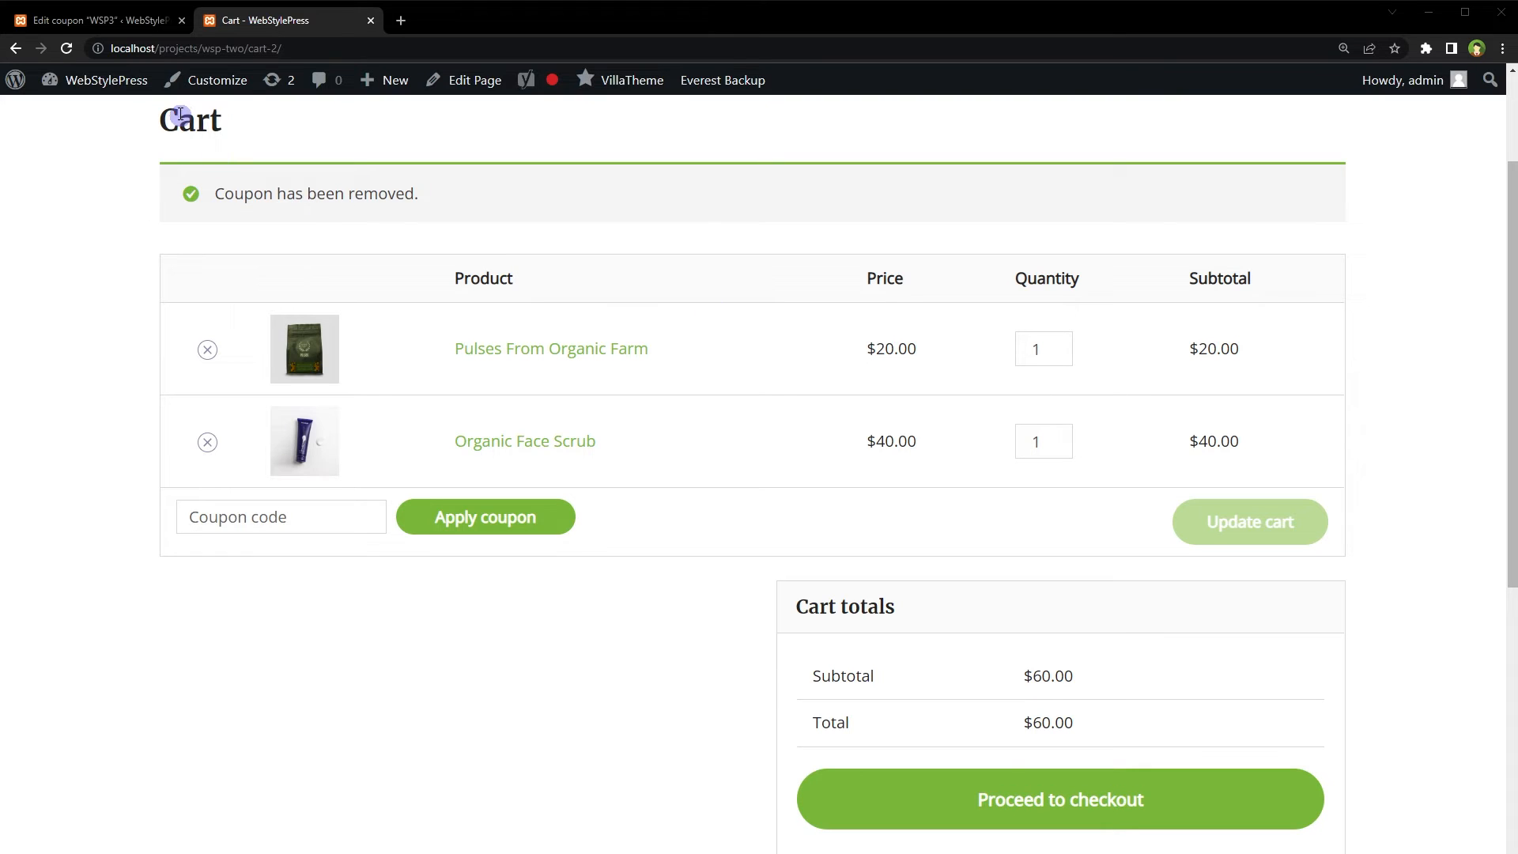
Return to the coupon editor and start a new coupon with the code WSP200 and the Percentage discount type
click(118, 20)
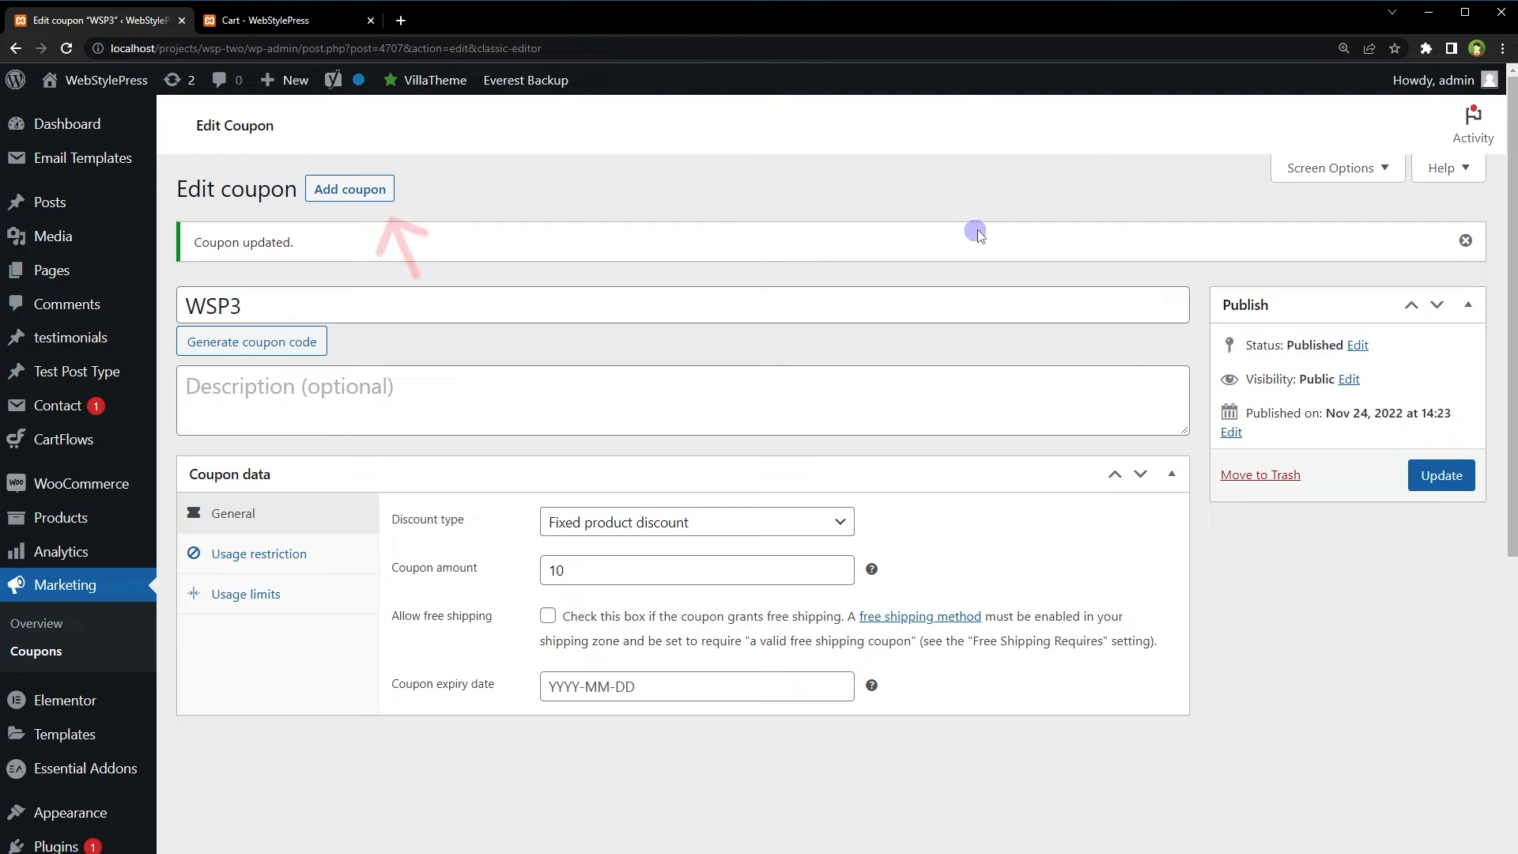
click(364, 191)
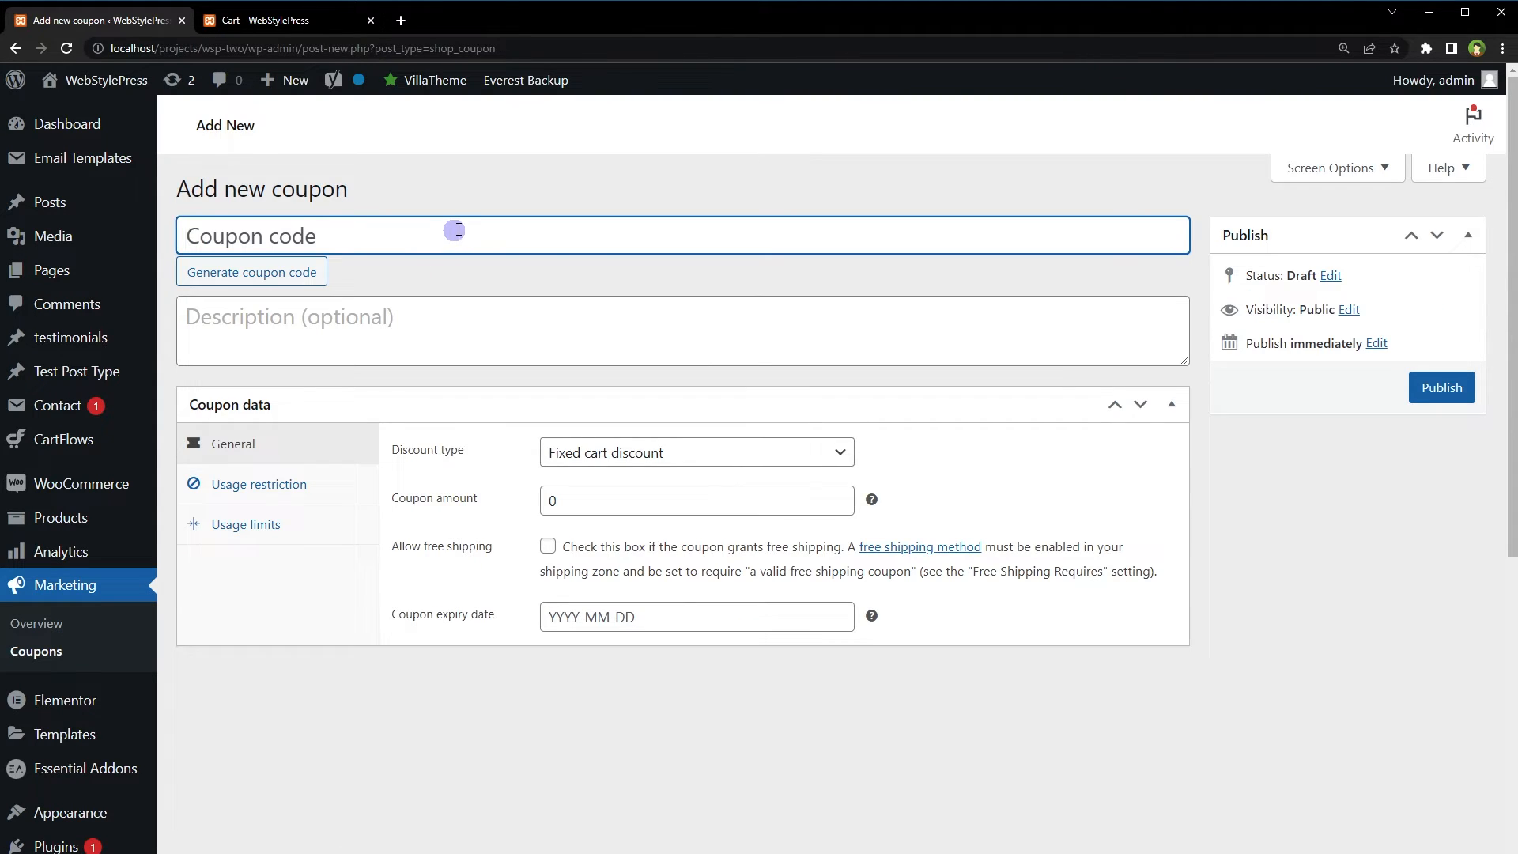
text(WSP200)
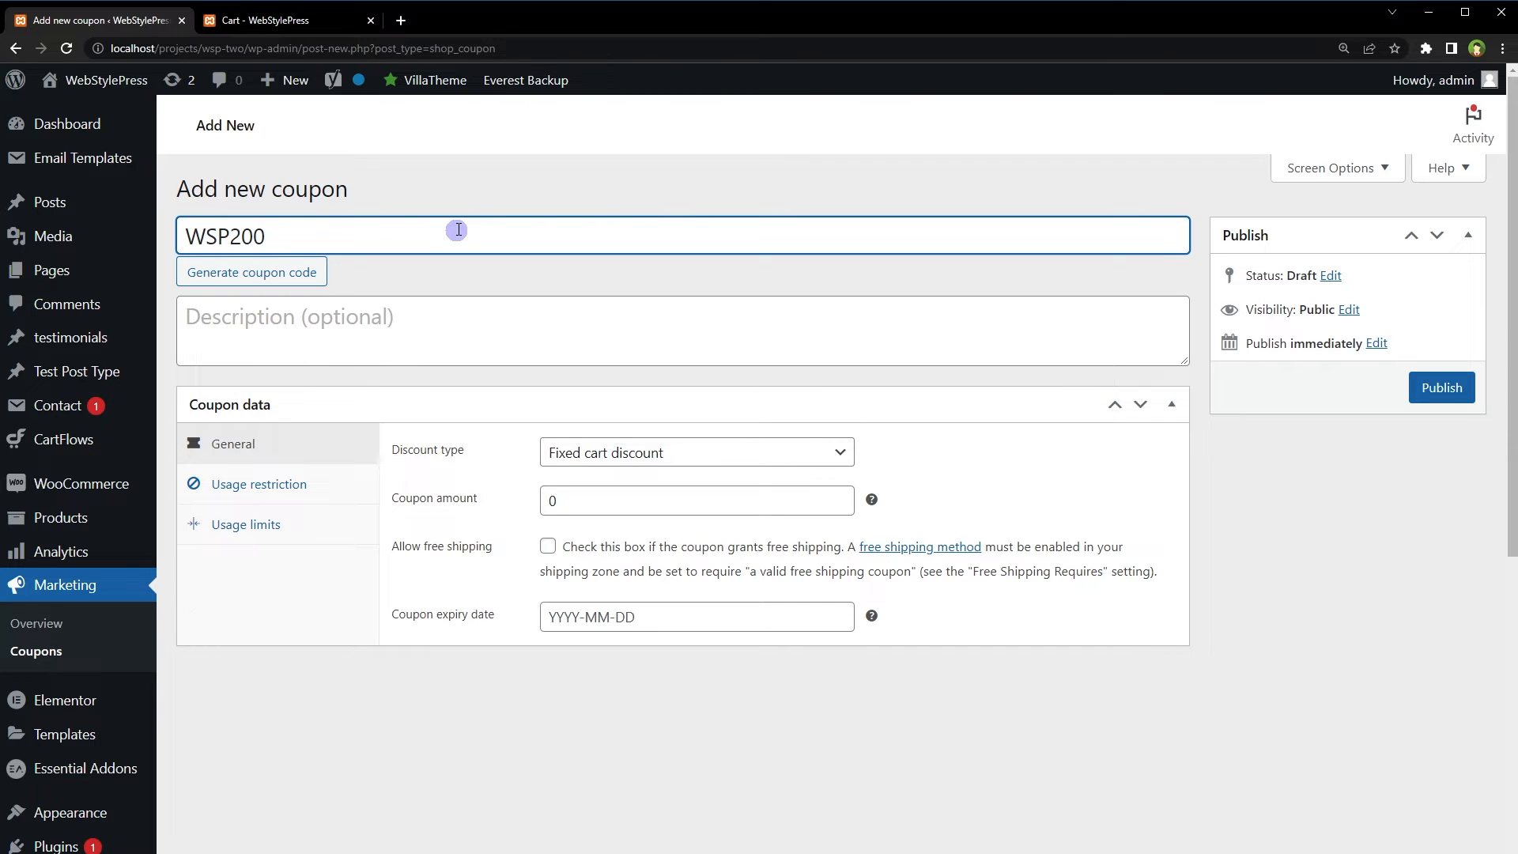
click(687, 453)
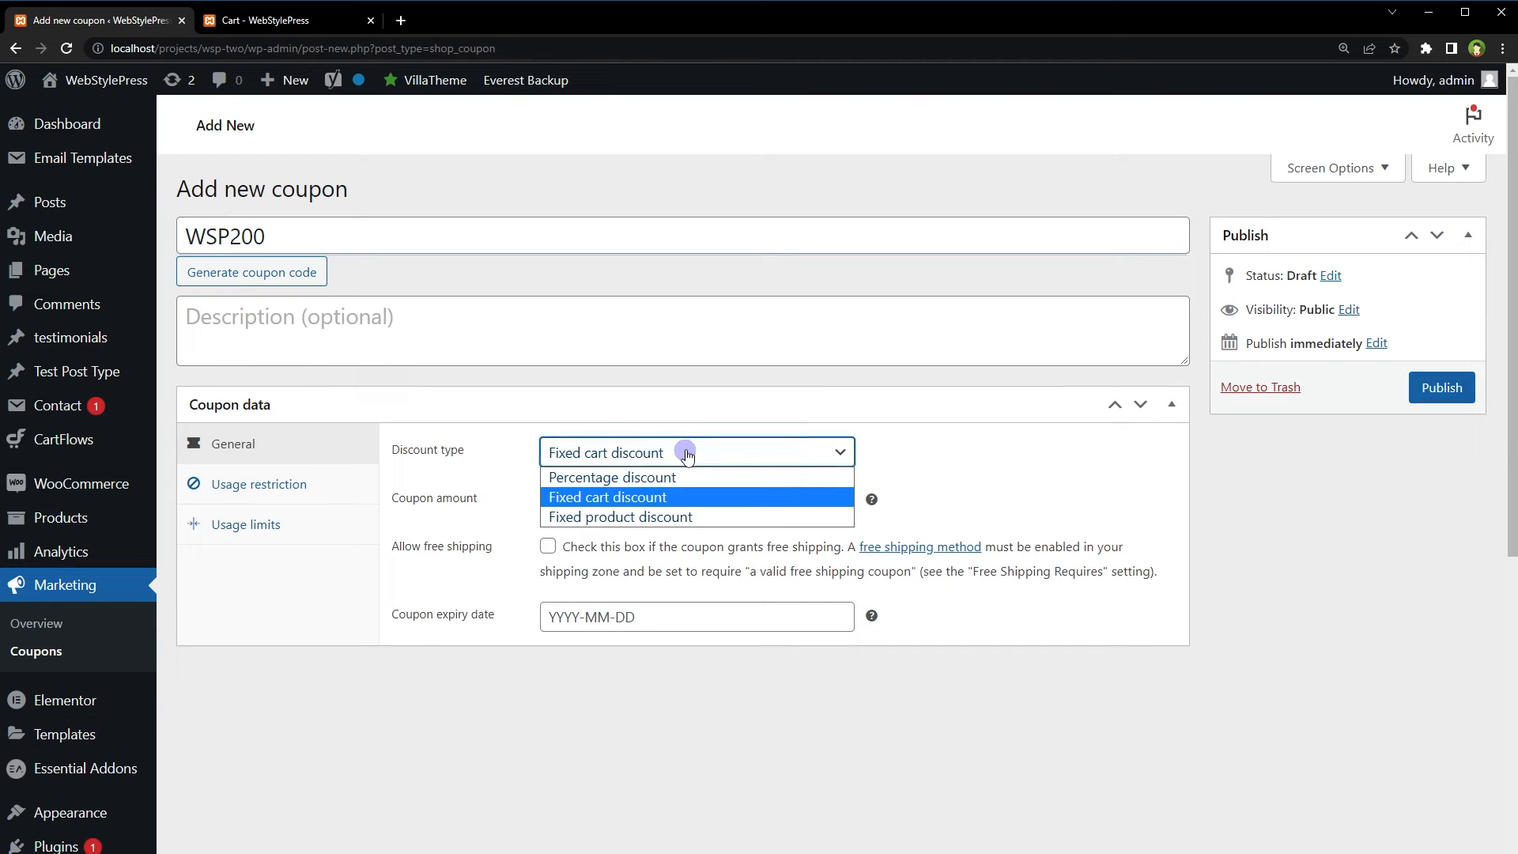
click(712, 479)
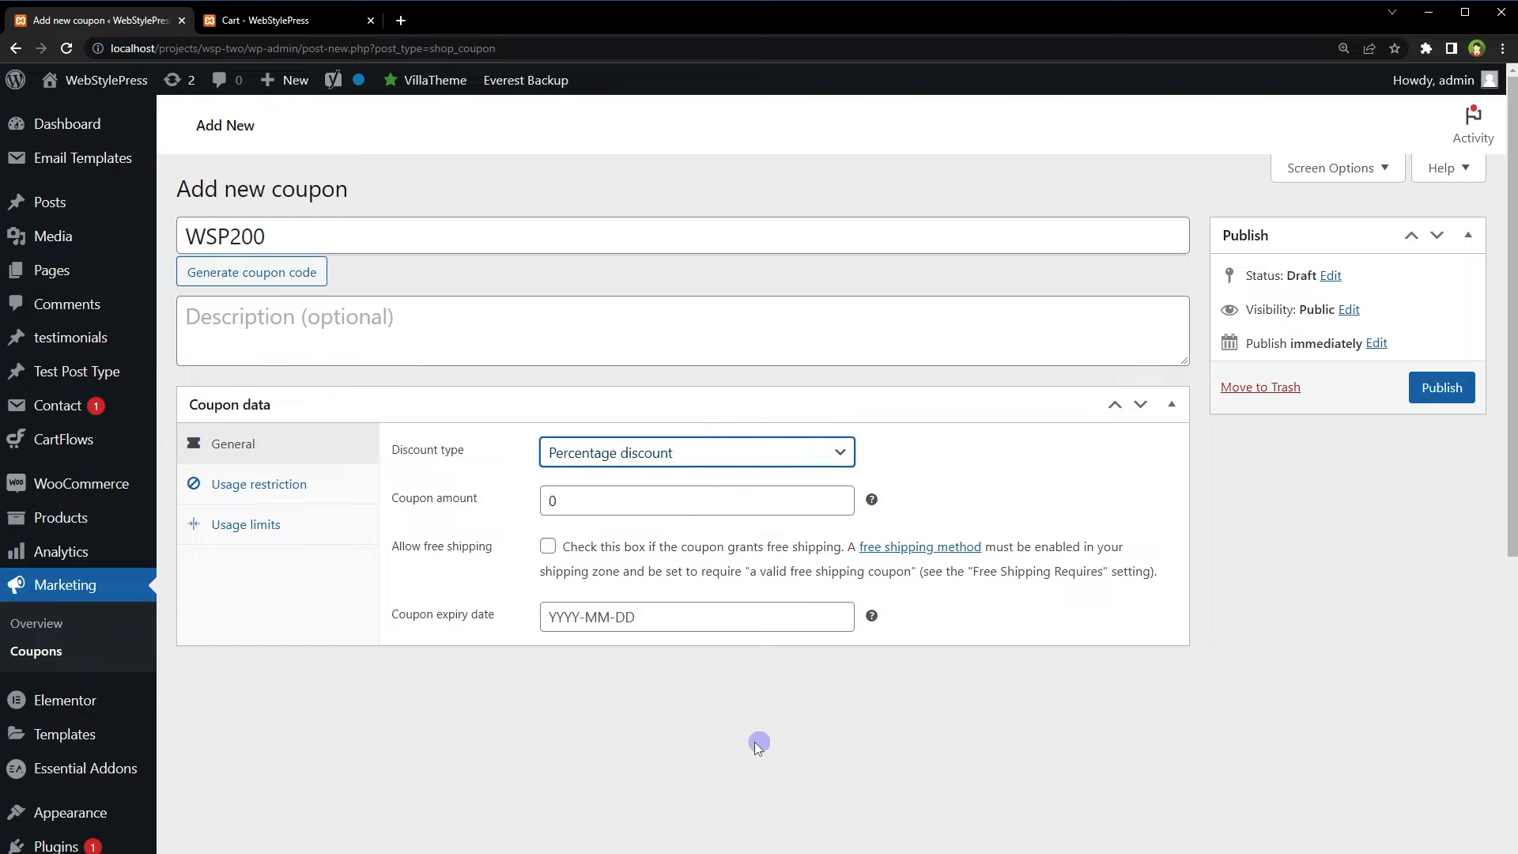
Set the WSP200 coupon amount to 10
click(640, 501)
click(443, 501)
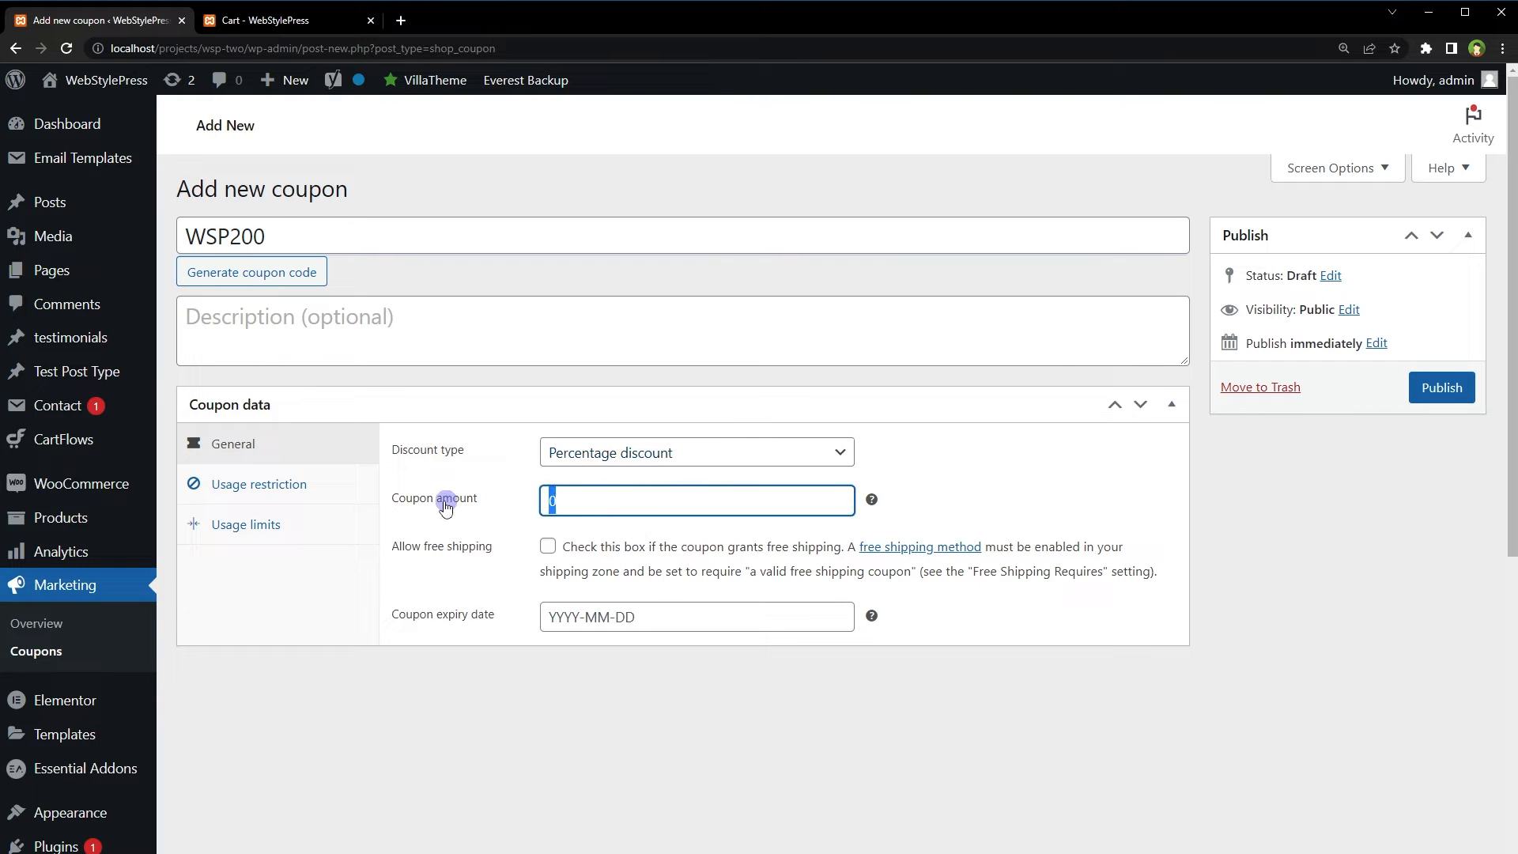
text(10)
drag(305, 234, 186, 235)
click(523, 506)
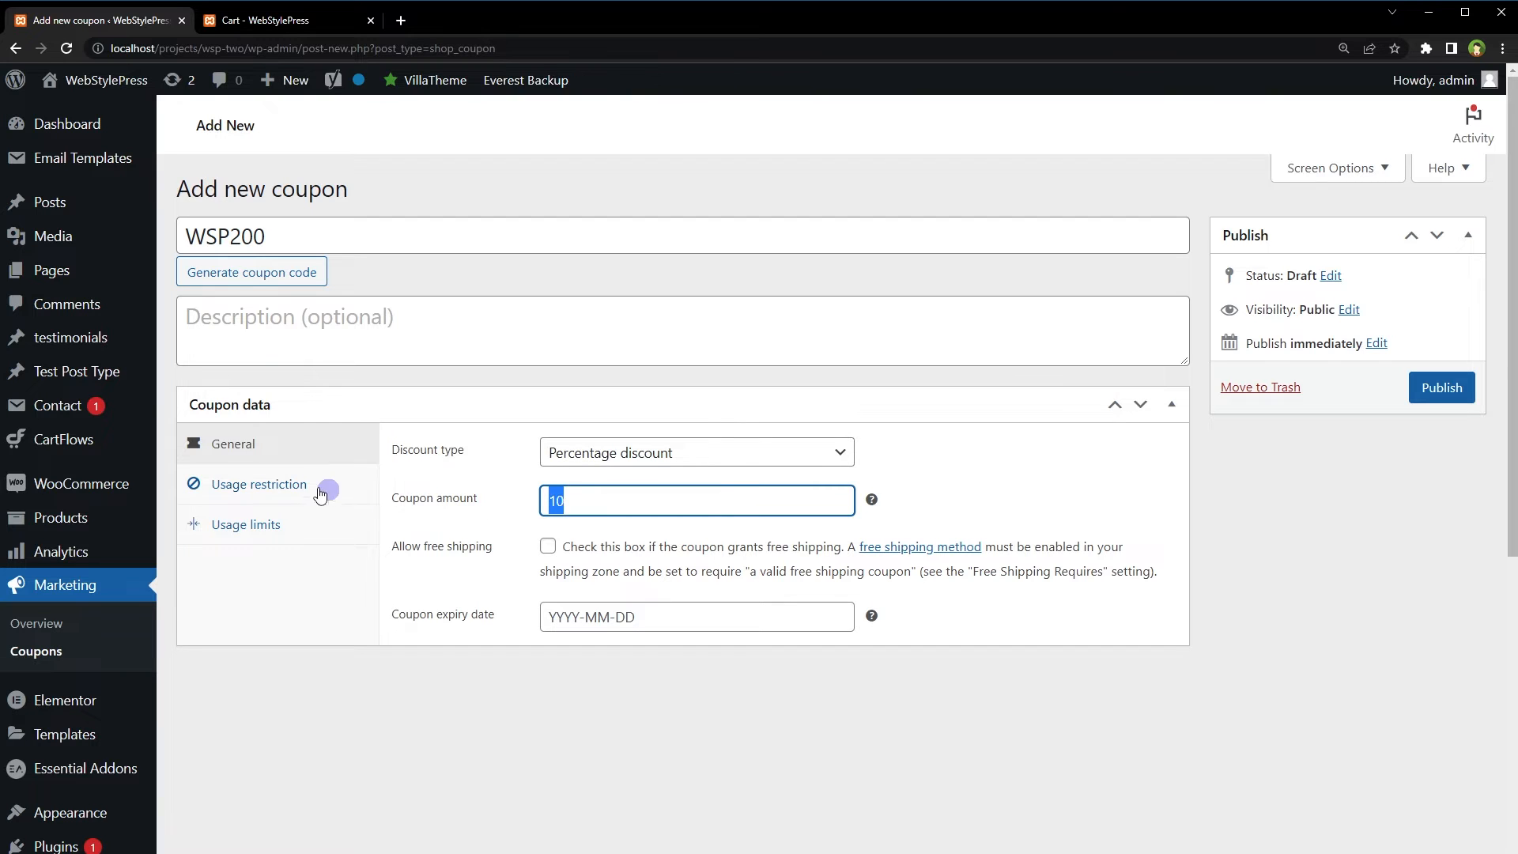
Set a minimum spend of 200 in the usage restrictions of WSP200 and publish the coupon
click(285, 488)
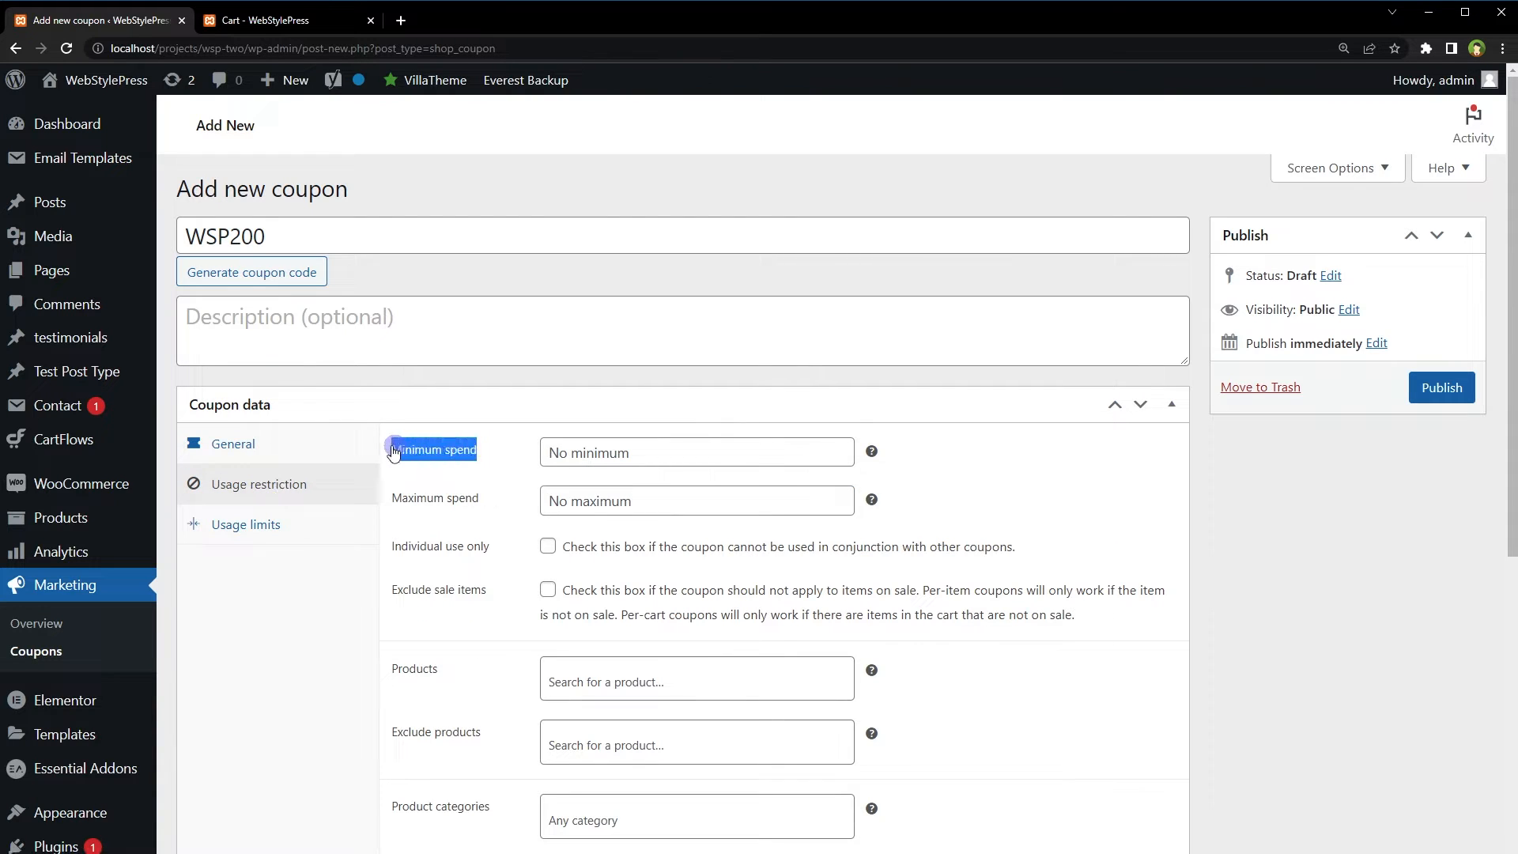
click(664, 449)
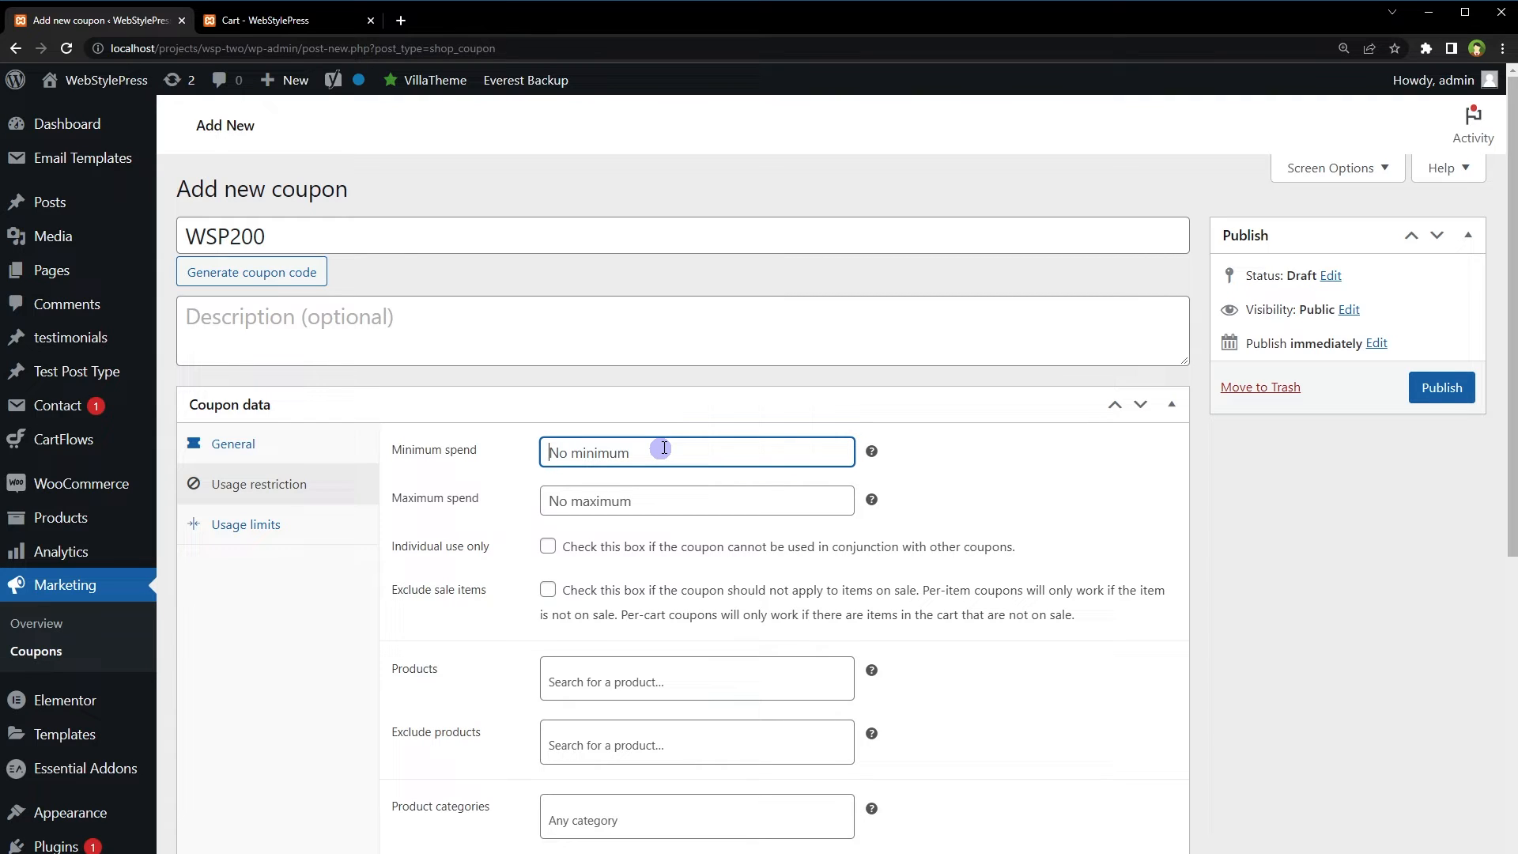
text(200)
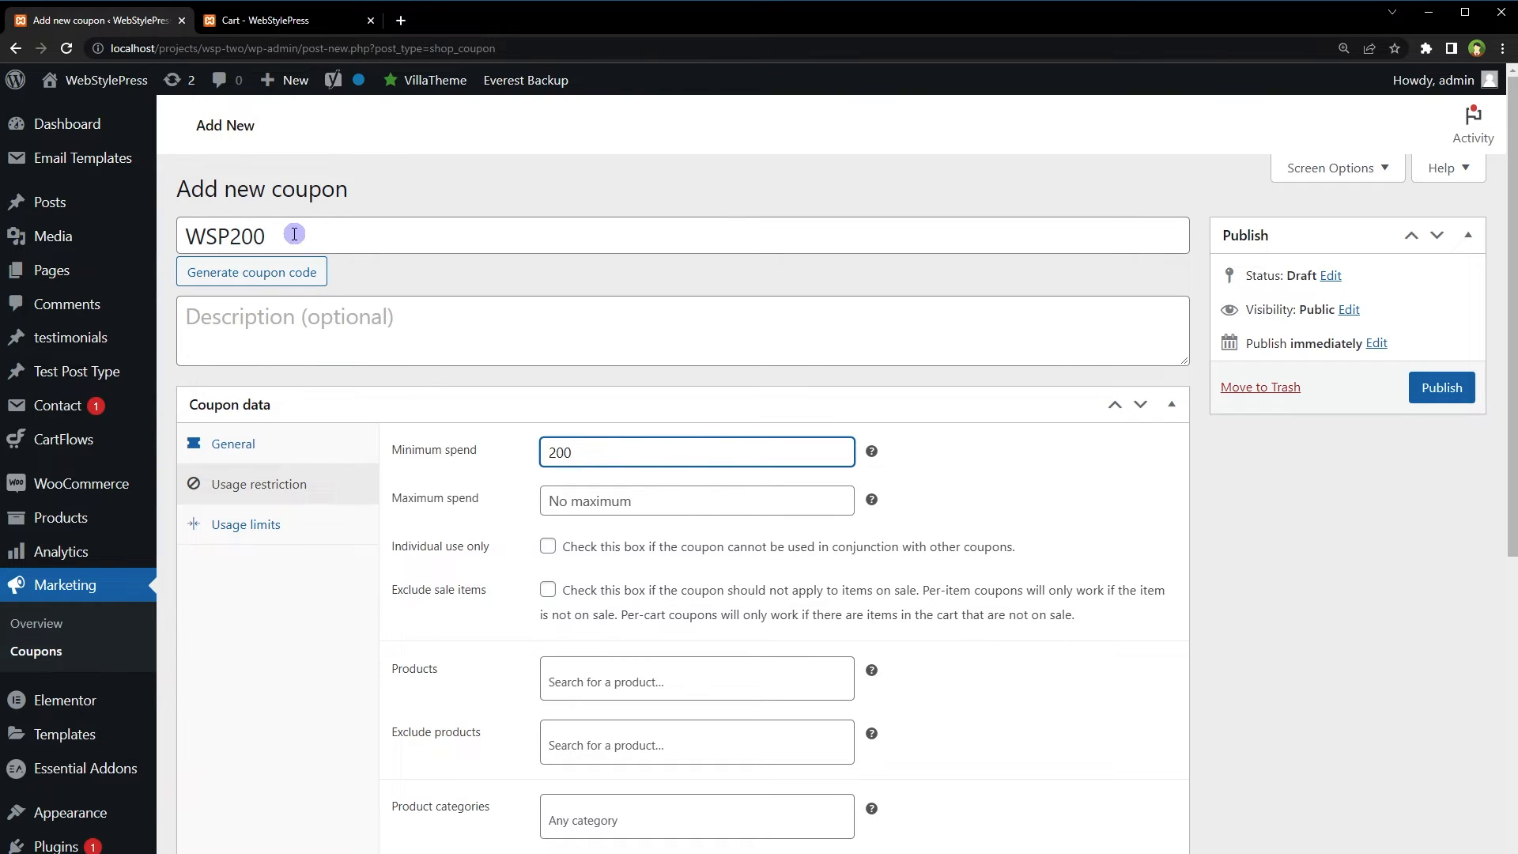
drag(289, 235, 171, 240)
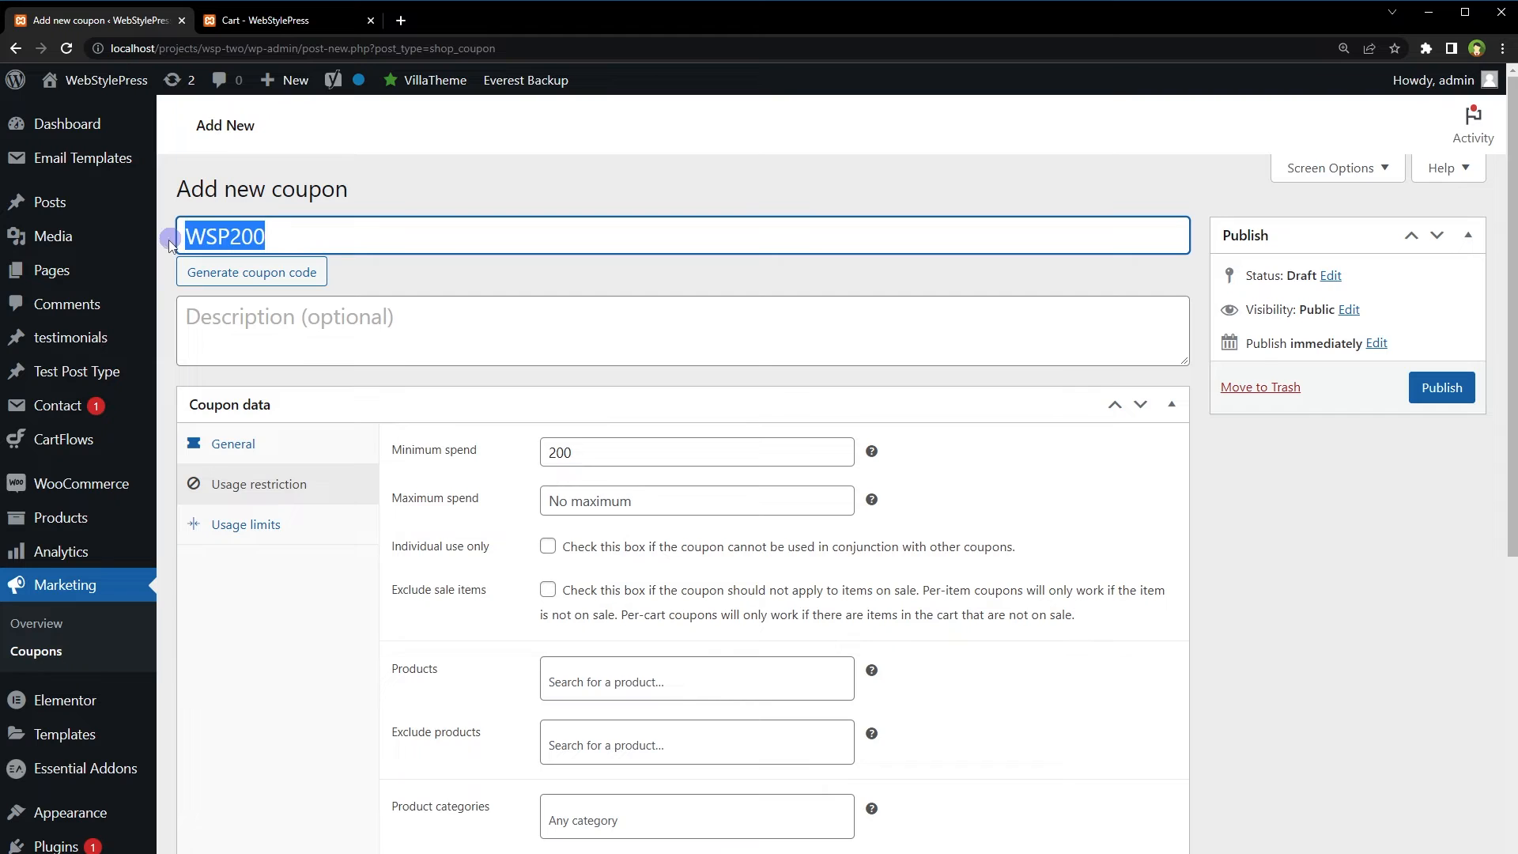
click(1442, 388)
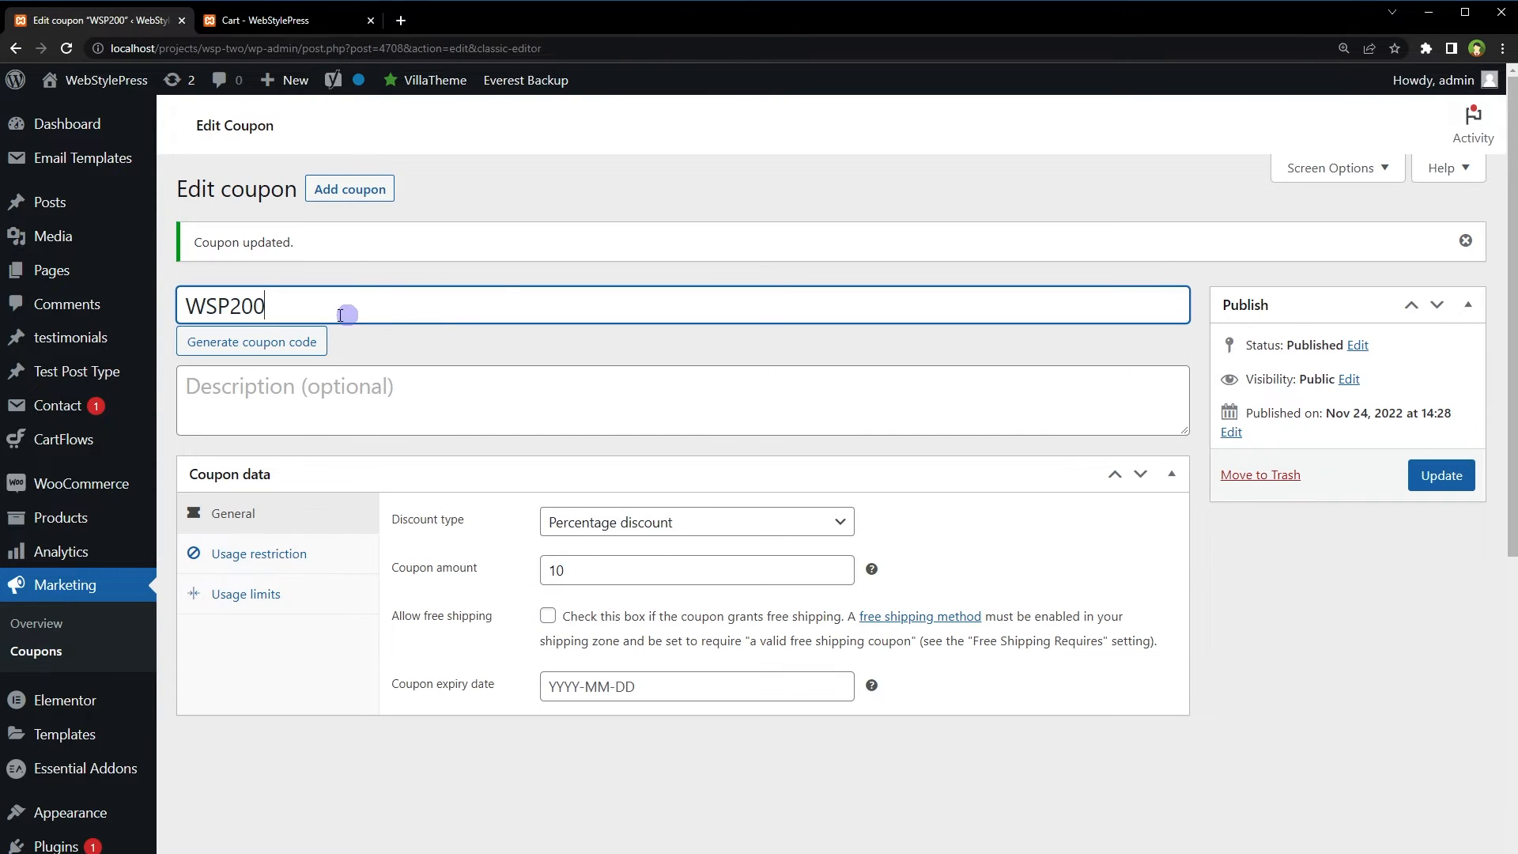
Copy the coupon code WSP200 and reload the cart page
drag(342, 305, 190, 309)
key(ctrl+c)
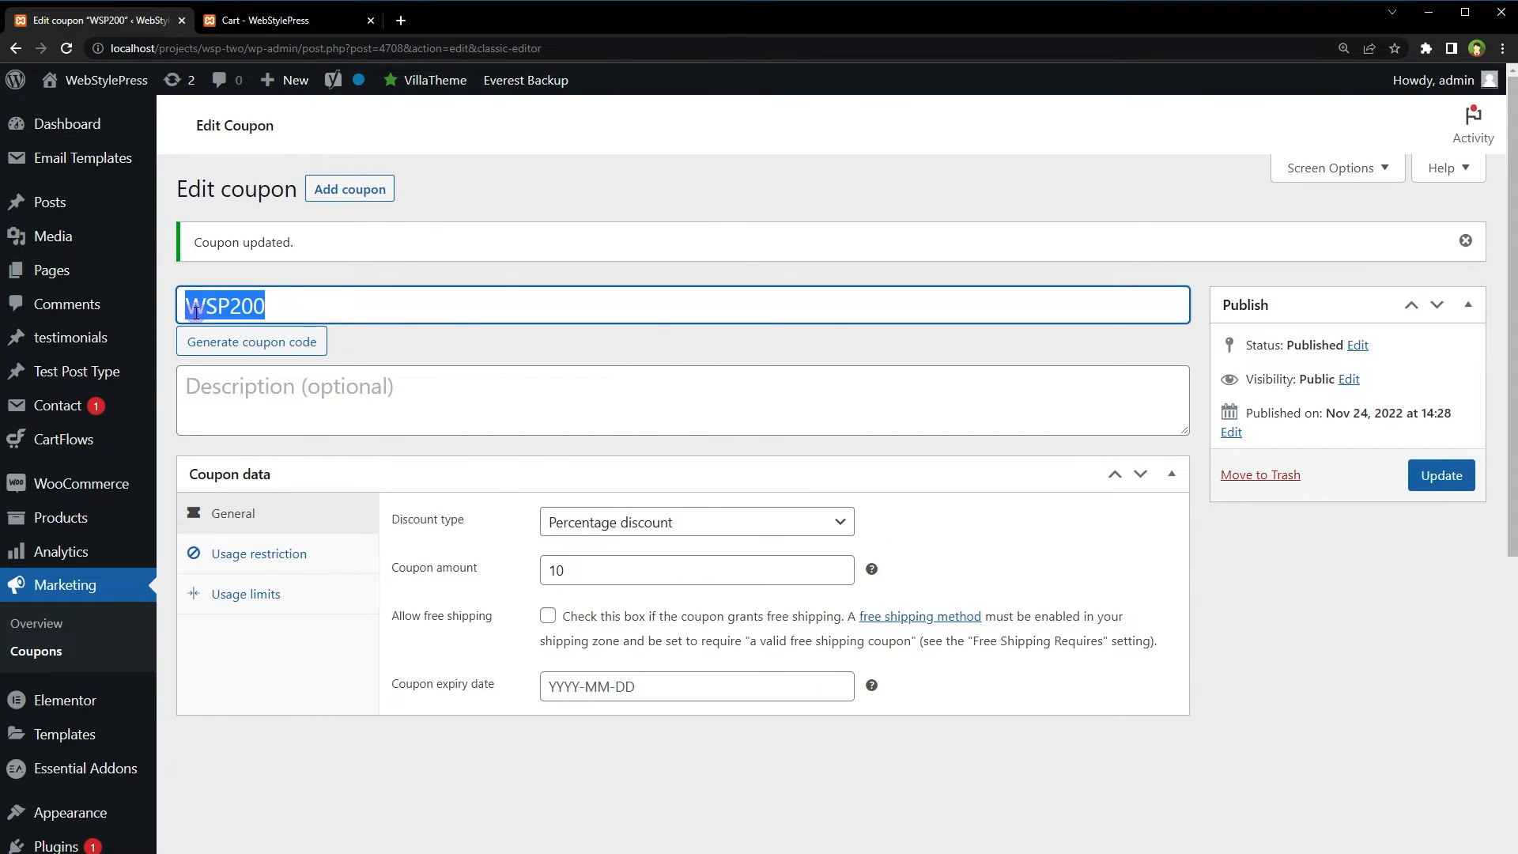
click(297, 29)
right_click(76, 370)
click(112, 416)
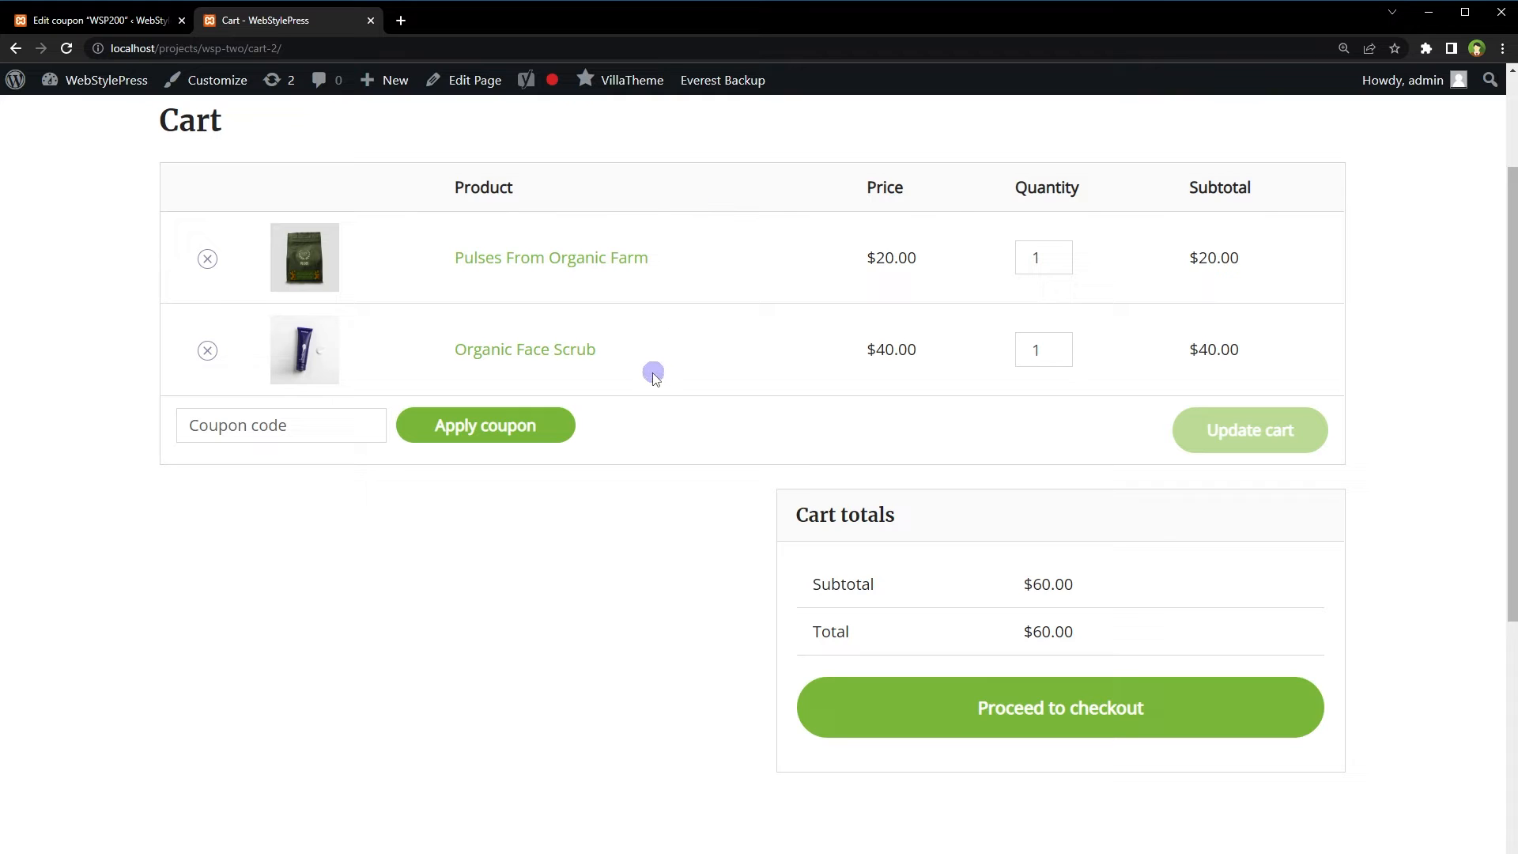
Check the cart subtotal, then try to apply the coupon code WSP200 and read the response
drag(1023, 583, 1155, 586)
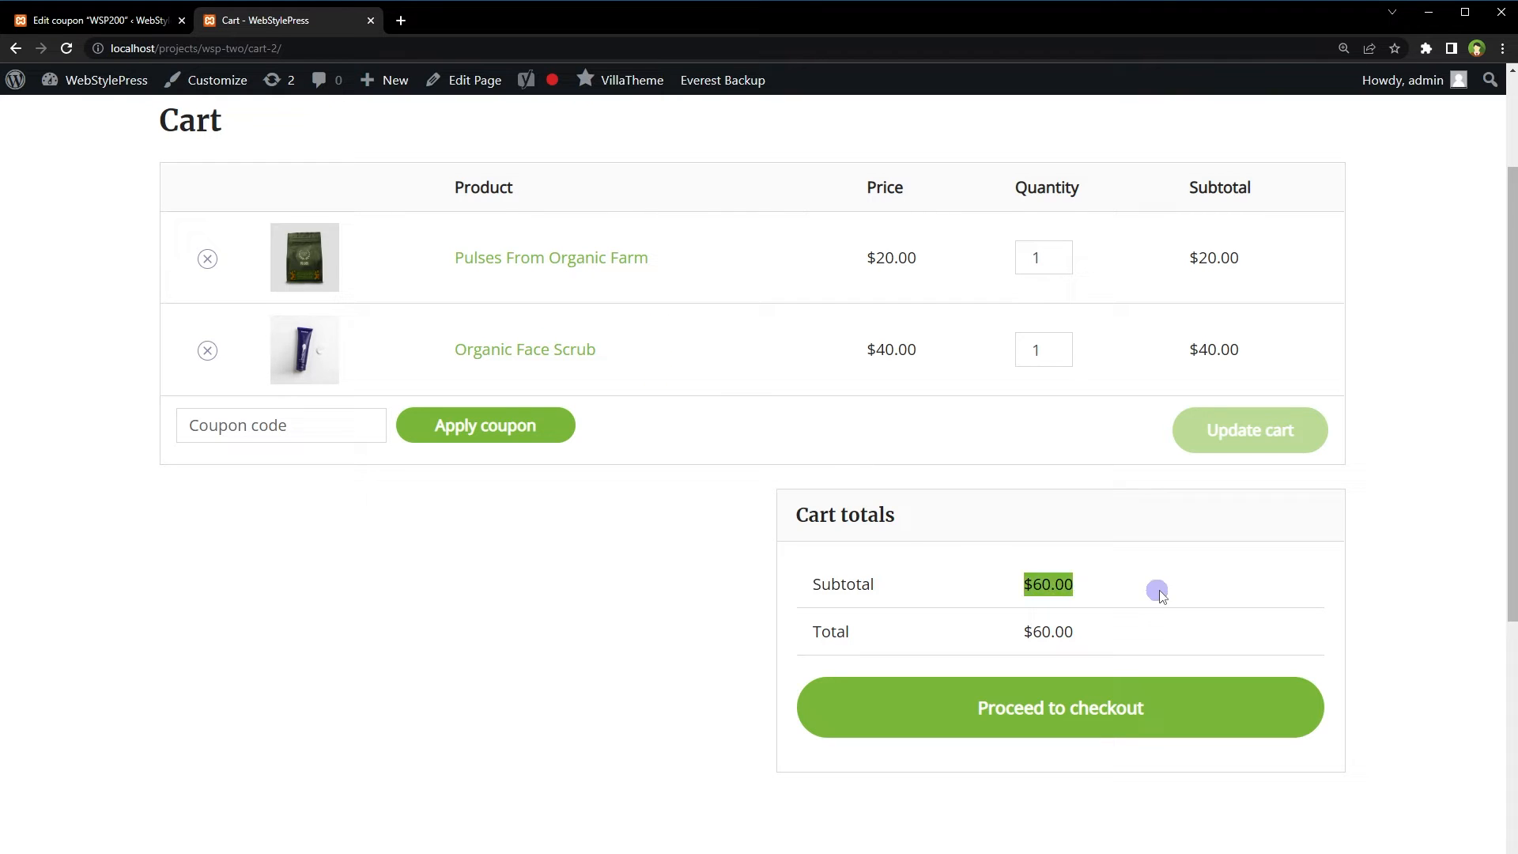
click(579, 603)
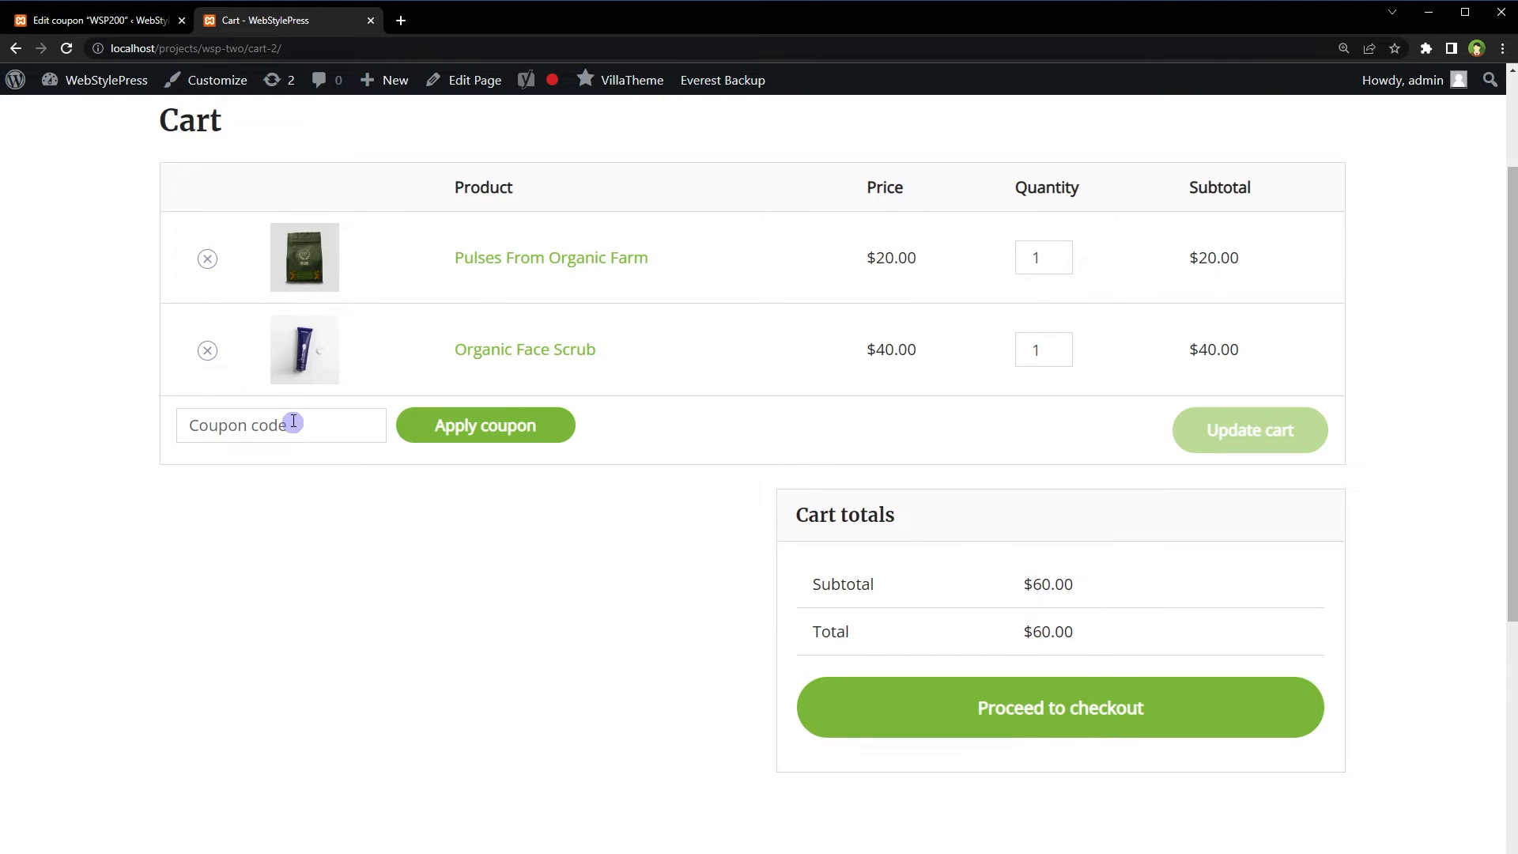
key(ctrl+v)
click(486, 425)
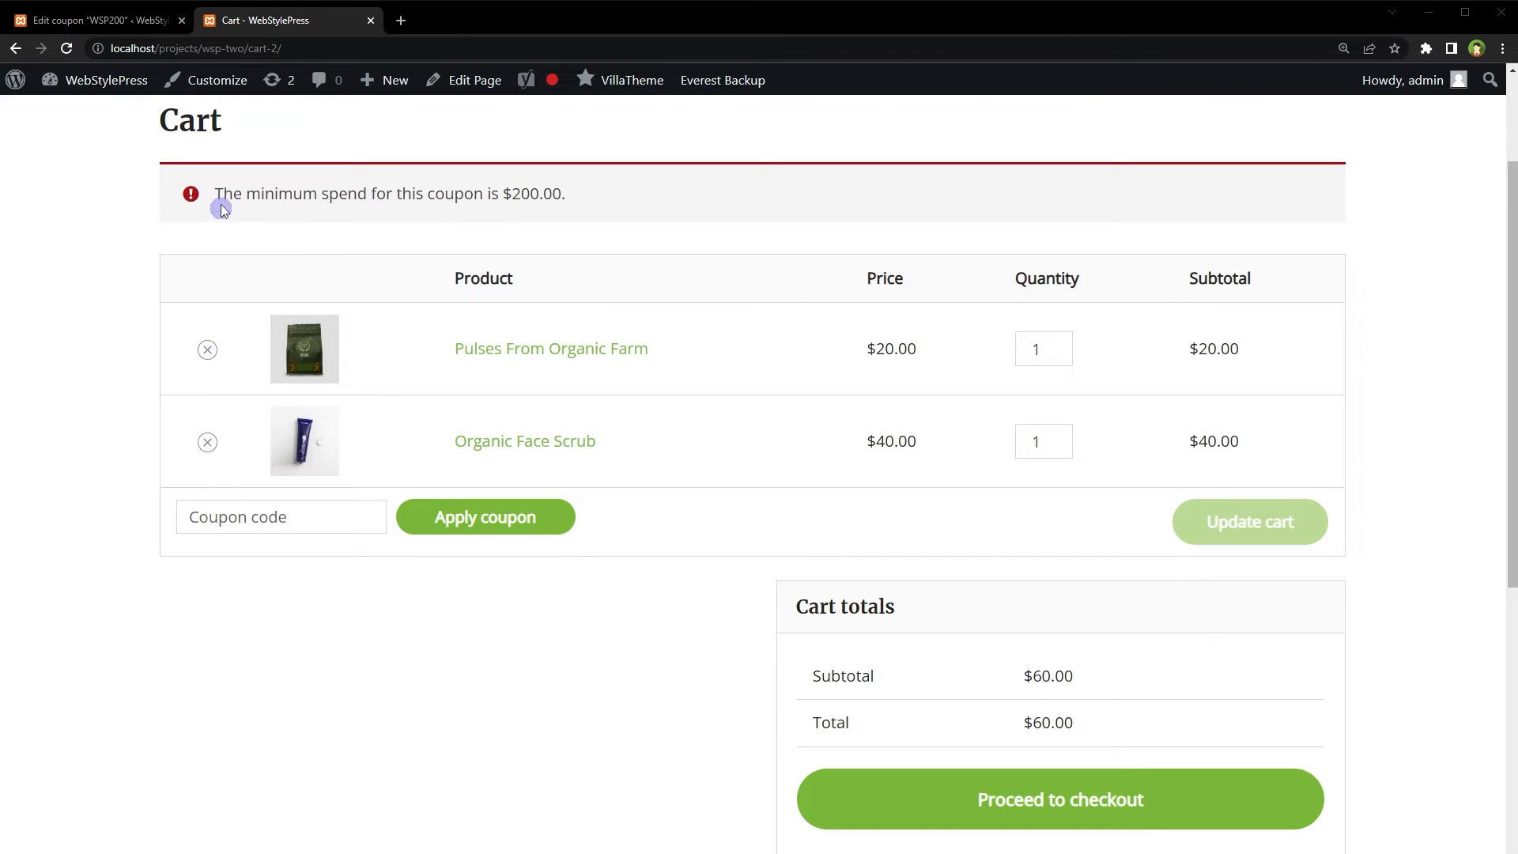
drag(214, 195, 581, 200)
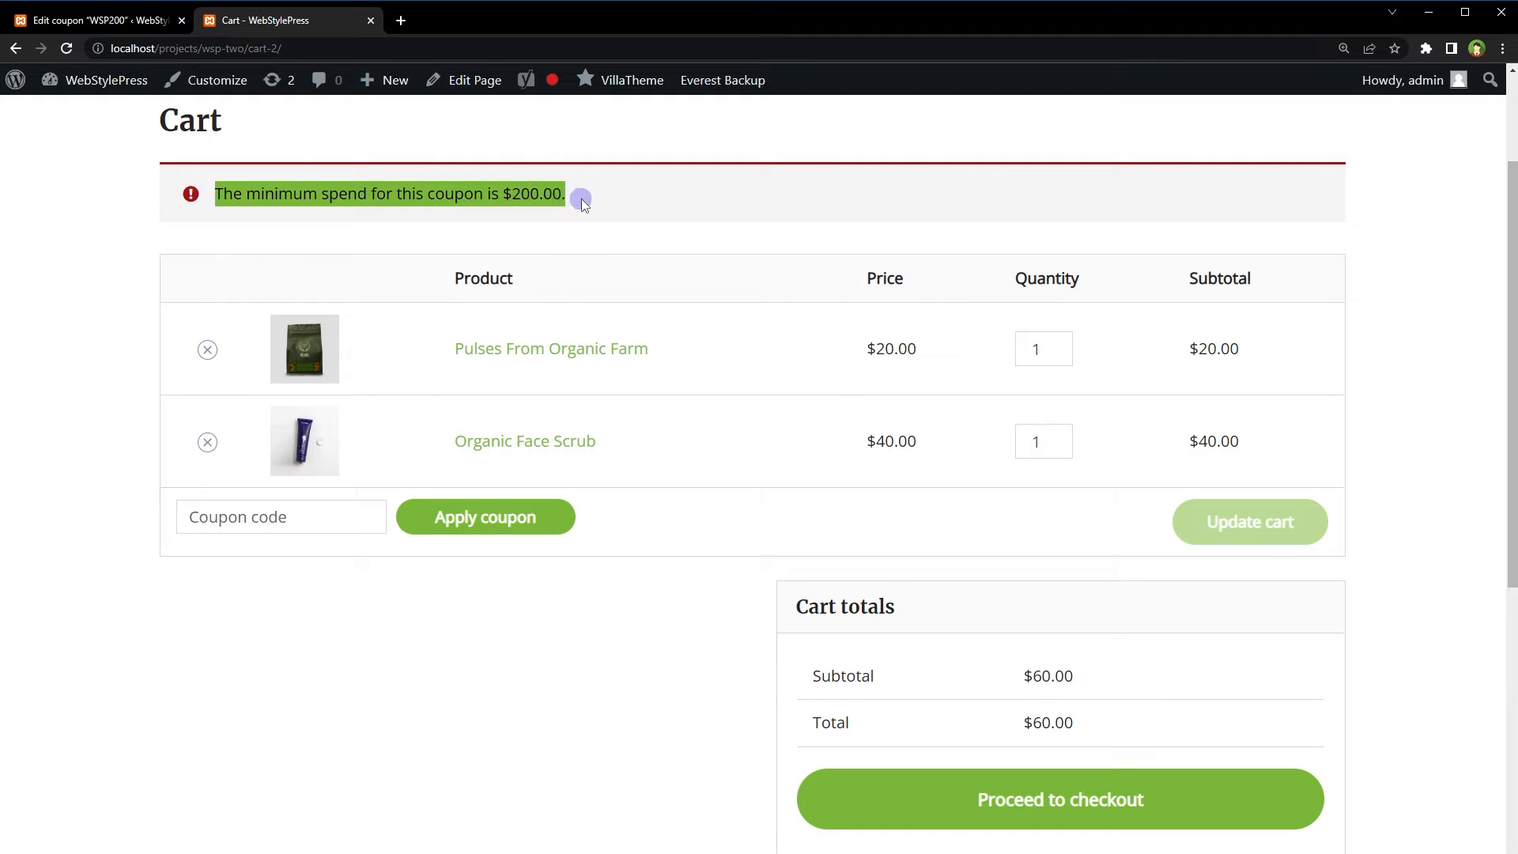
Set the Organic Face Scrub quantity to 5, update the cart and check its subtotal
double_click(1047, 450)
text(5)
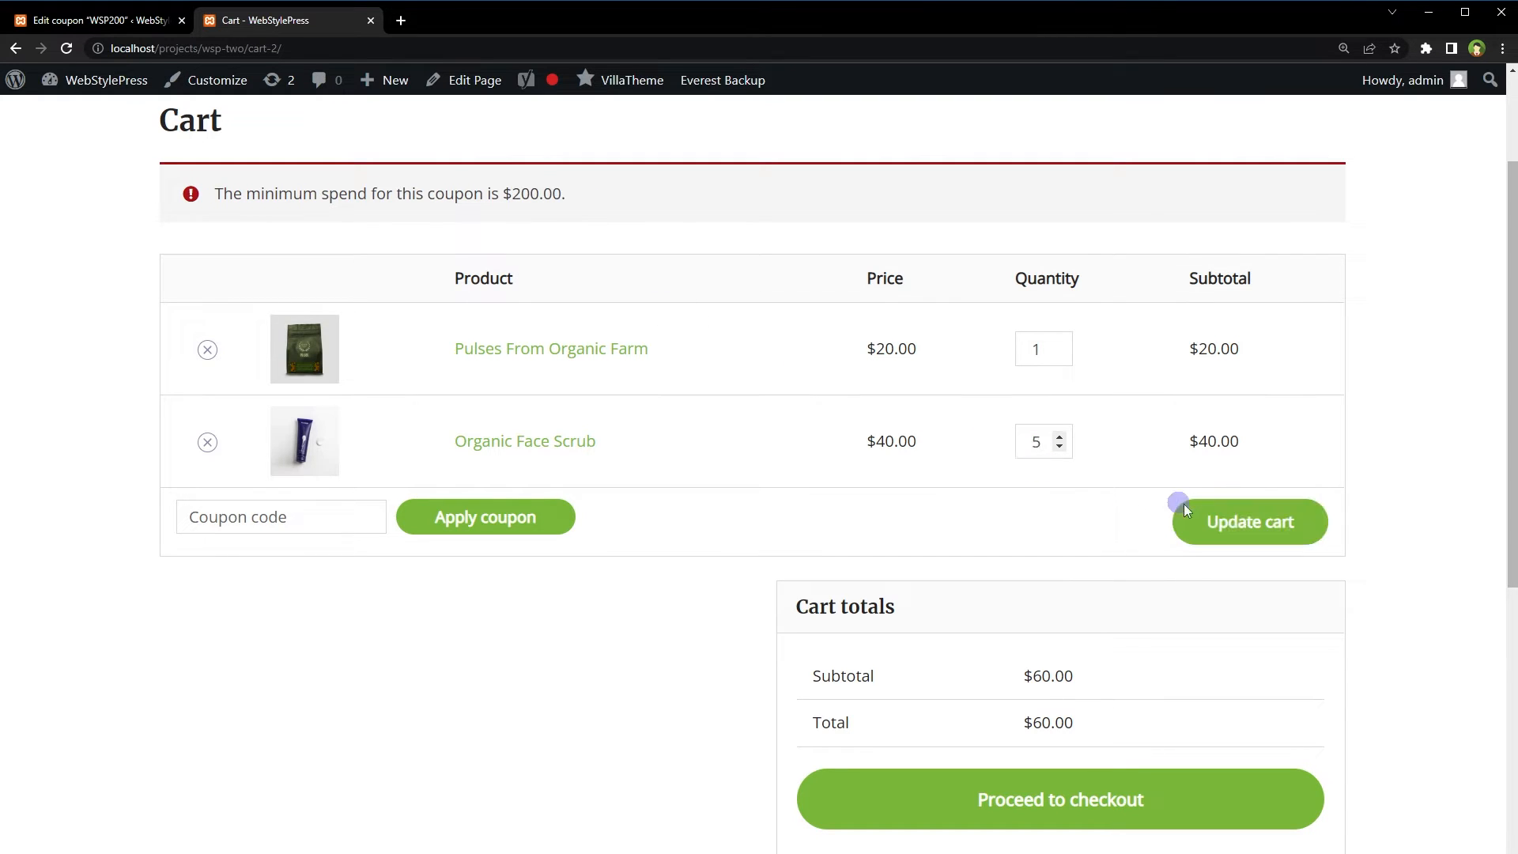
click(1222, 521)
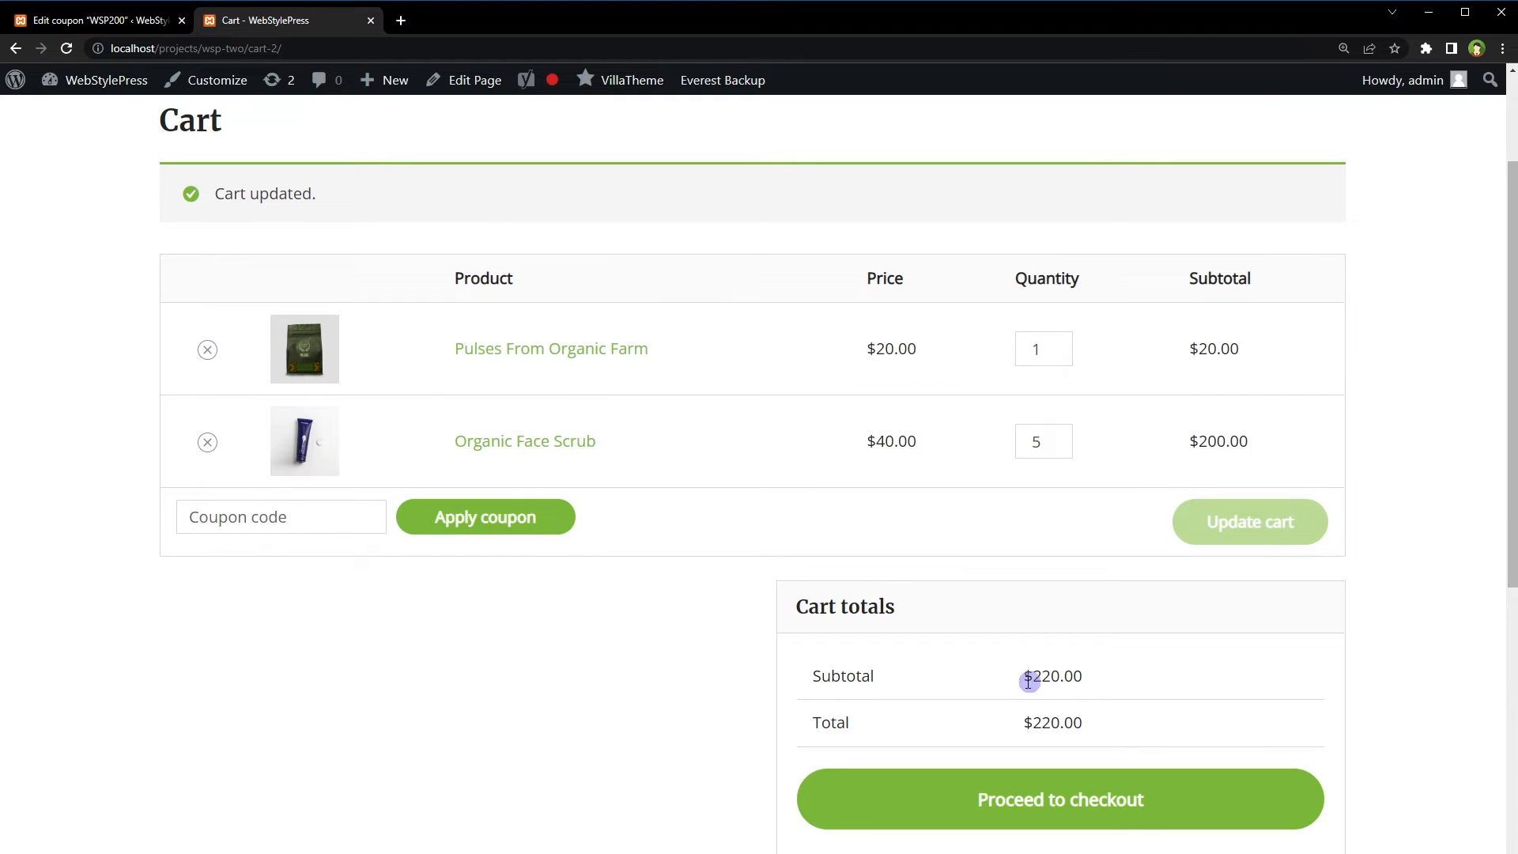
drag(1013, 678, 1126, 680)
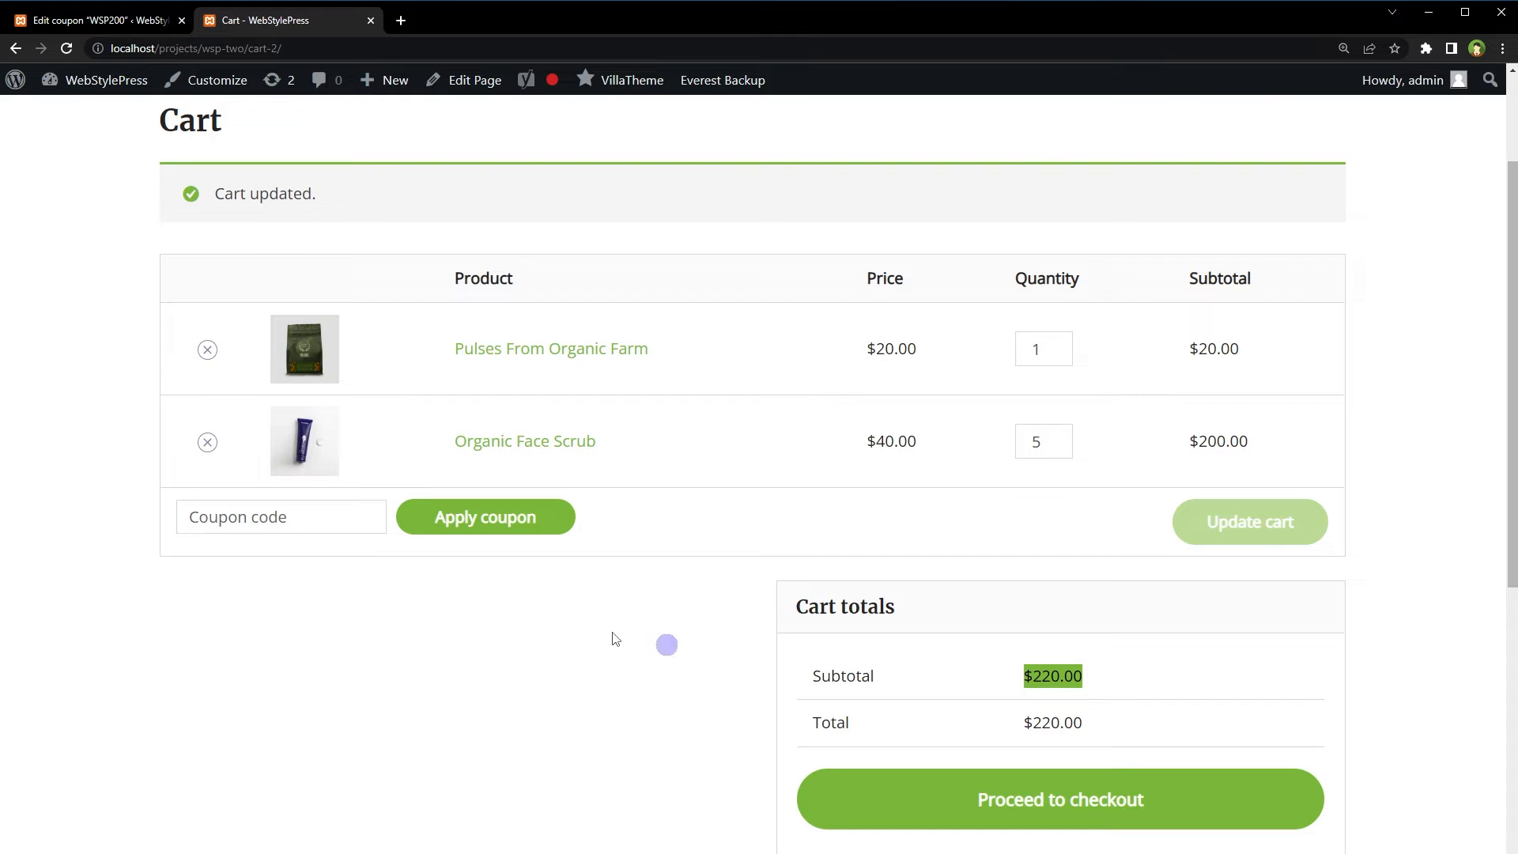
Apply the coupon code WSP200 to the updated cart
click(260, 520)
text(WSP200)
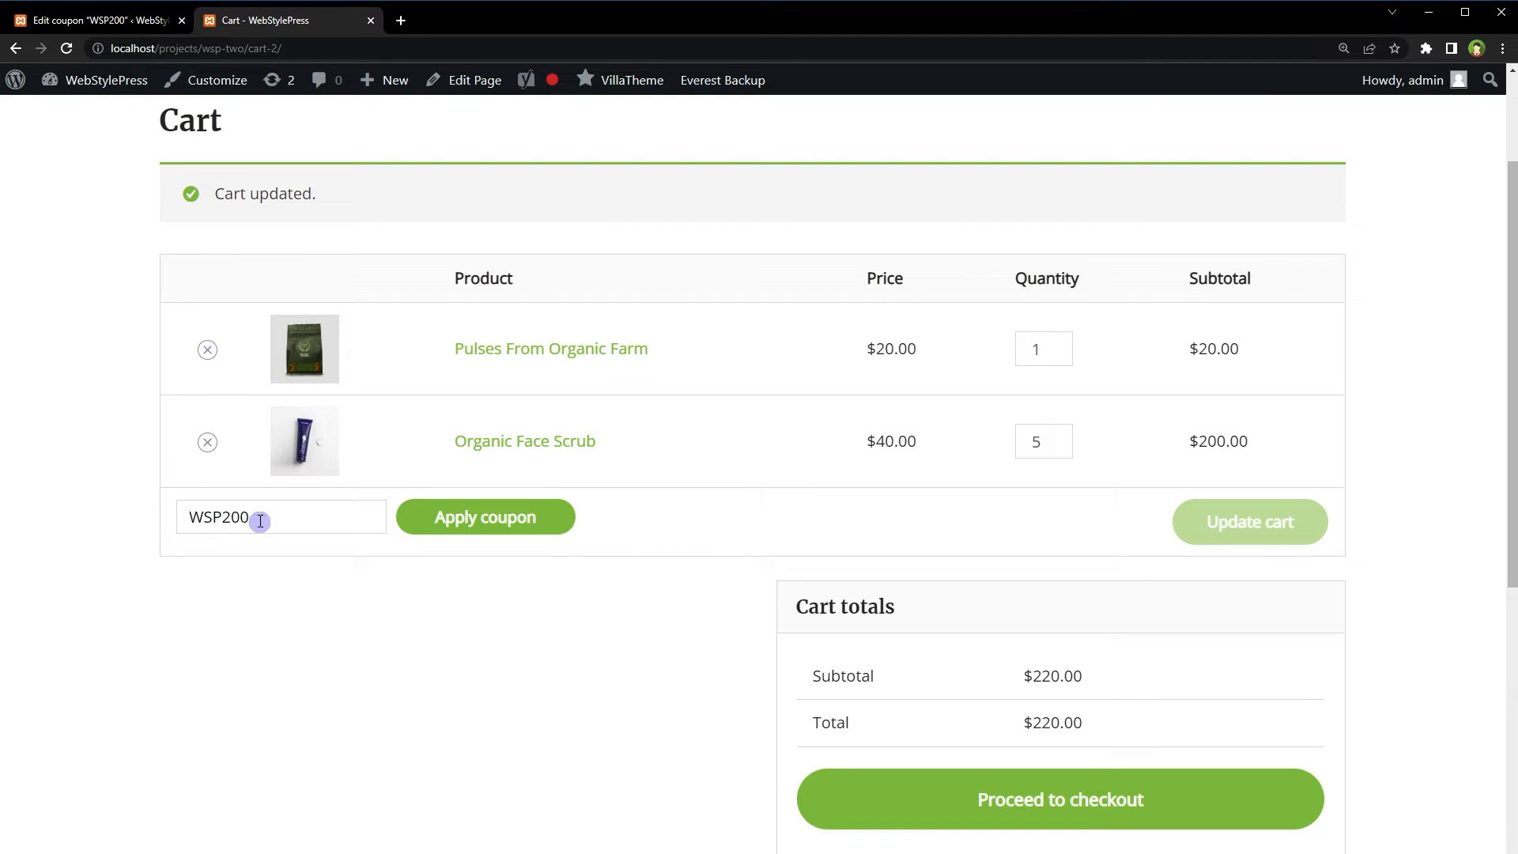
click(474, 522)
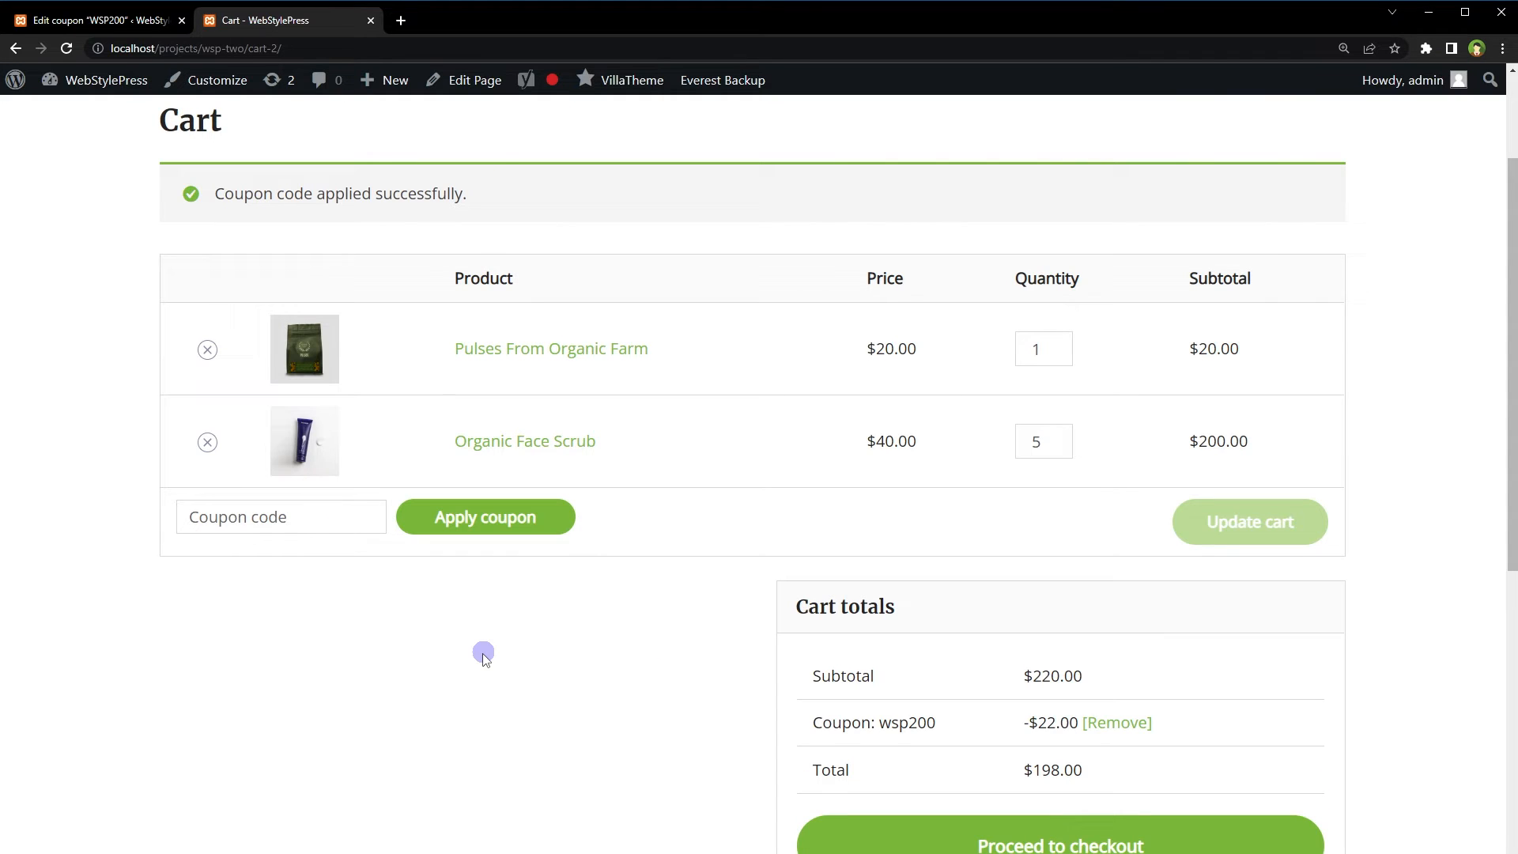
Check the WSP200 discount against the cart subtotal and remove the coupon from the cart
drag(215, 194, 529, 220)
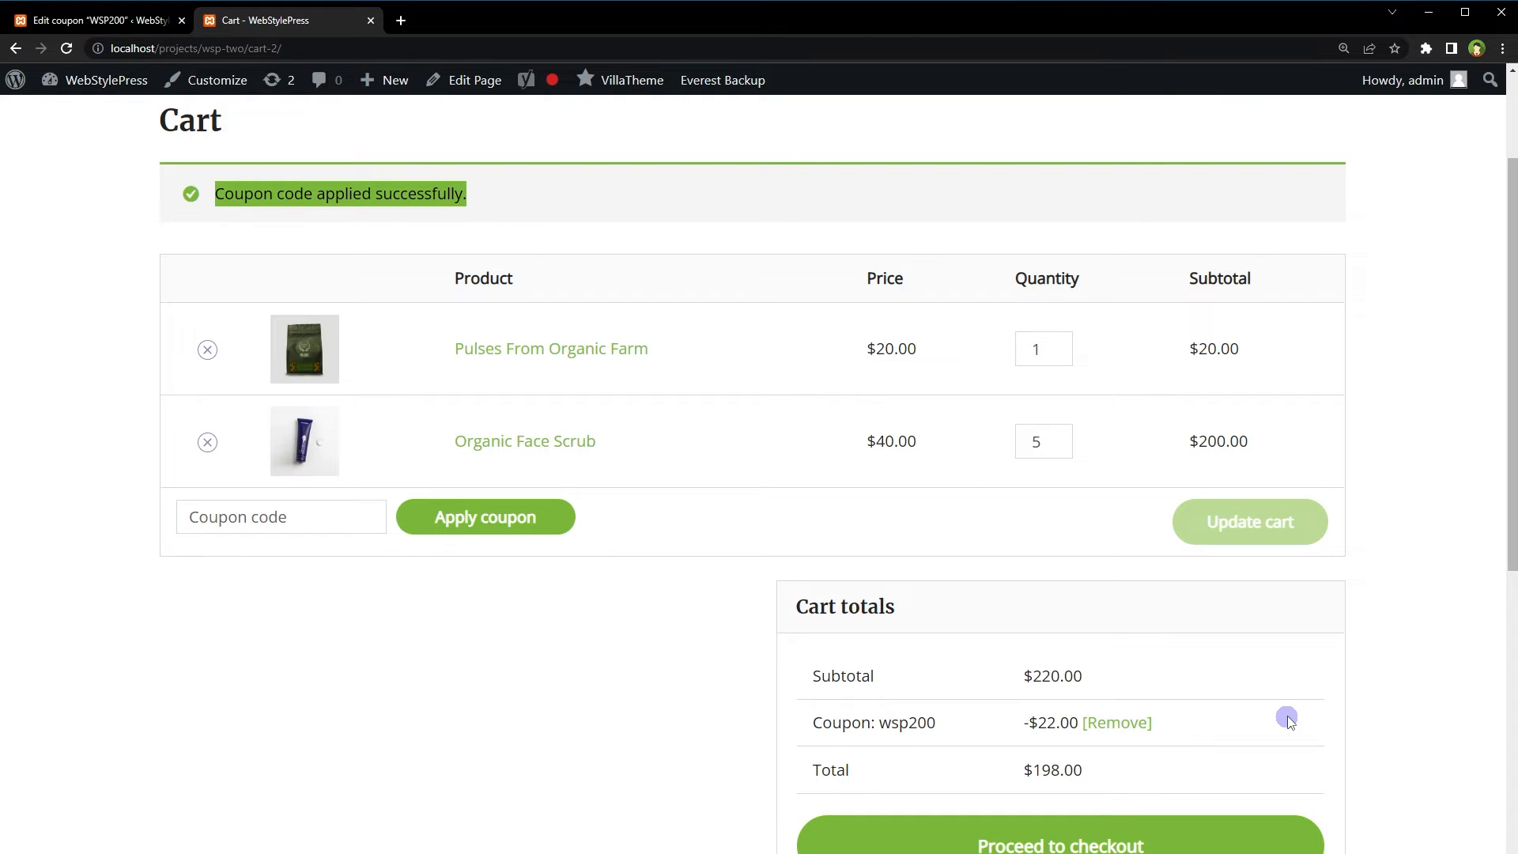
drag(1023, 676, 1030, 722)
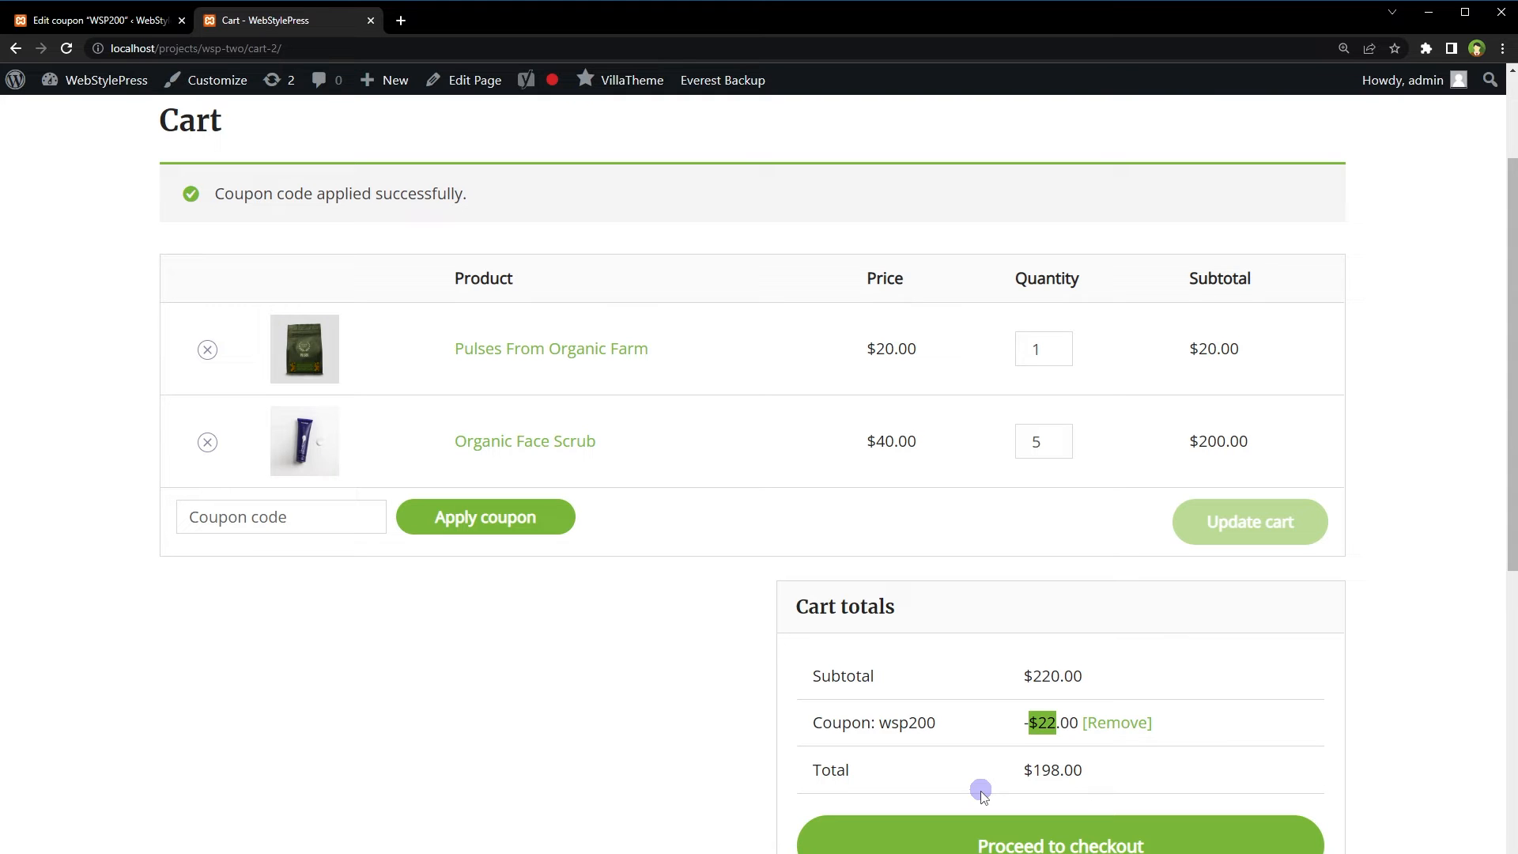
click(1117, 722)
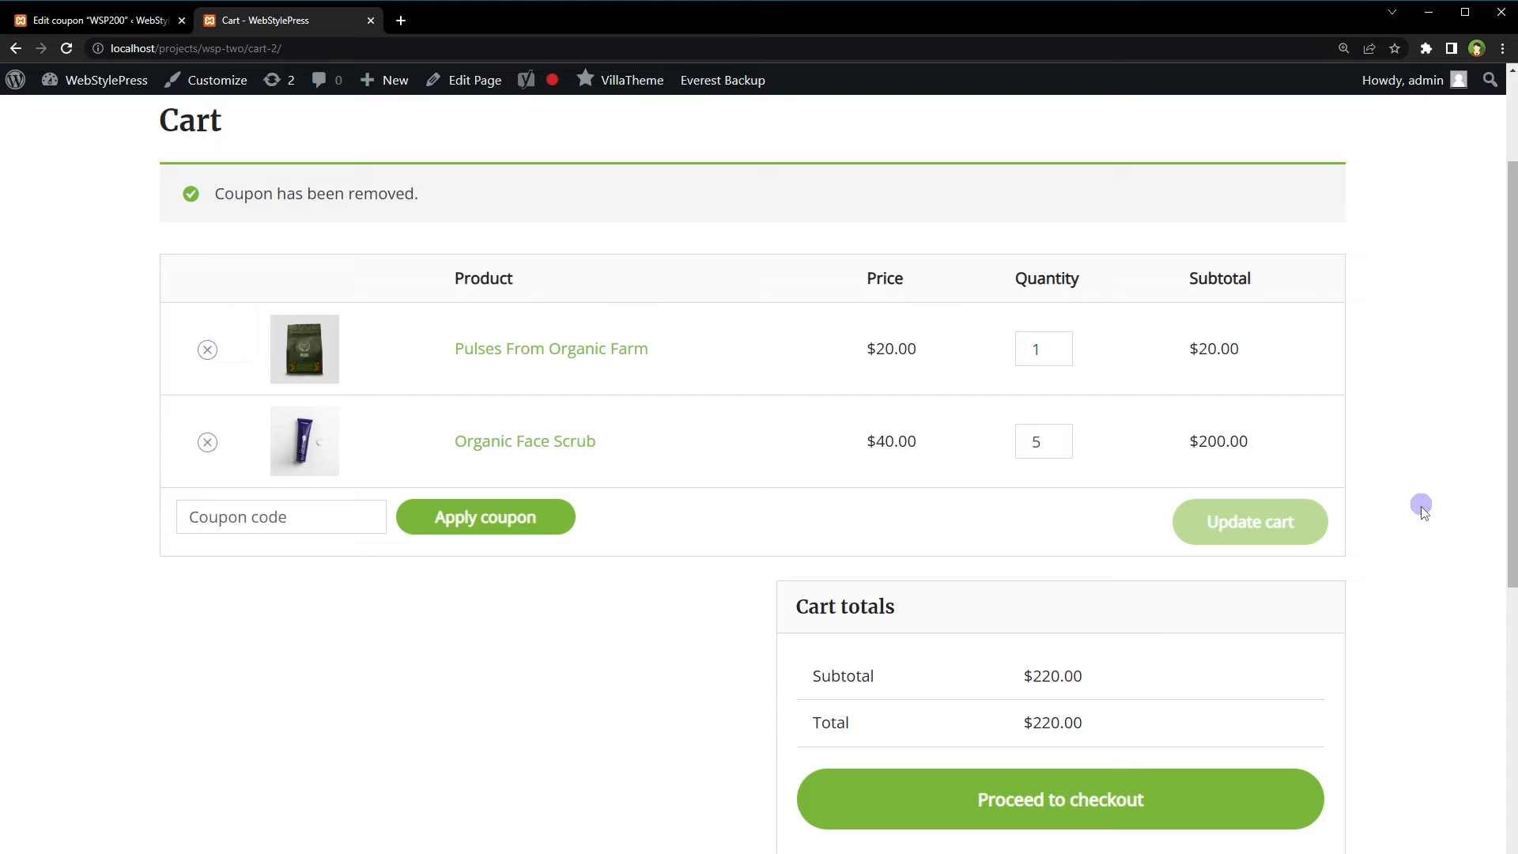
Copy the product name Pulses From Organic Farm and remove that product from the cart
drag(648, 352, 451, 351)
key(ctrl+c)
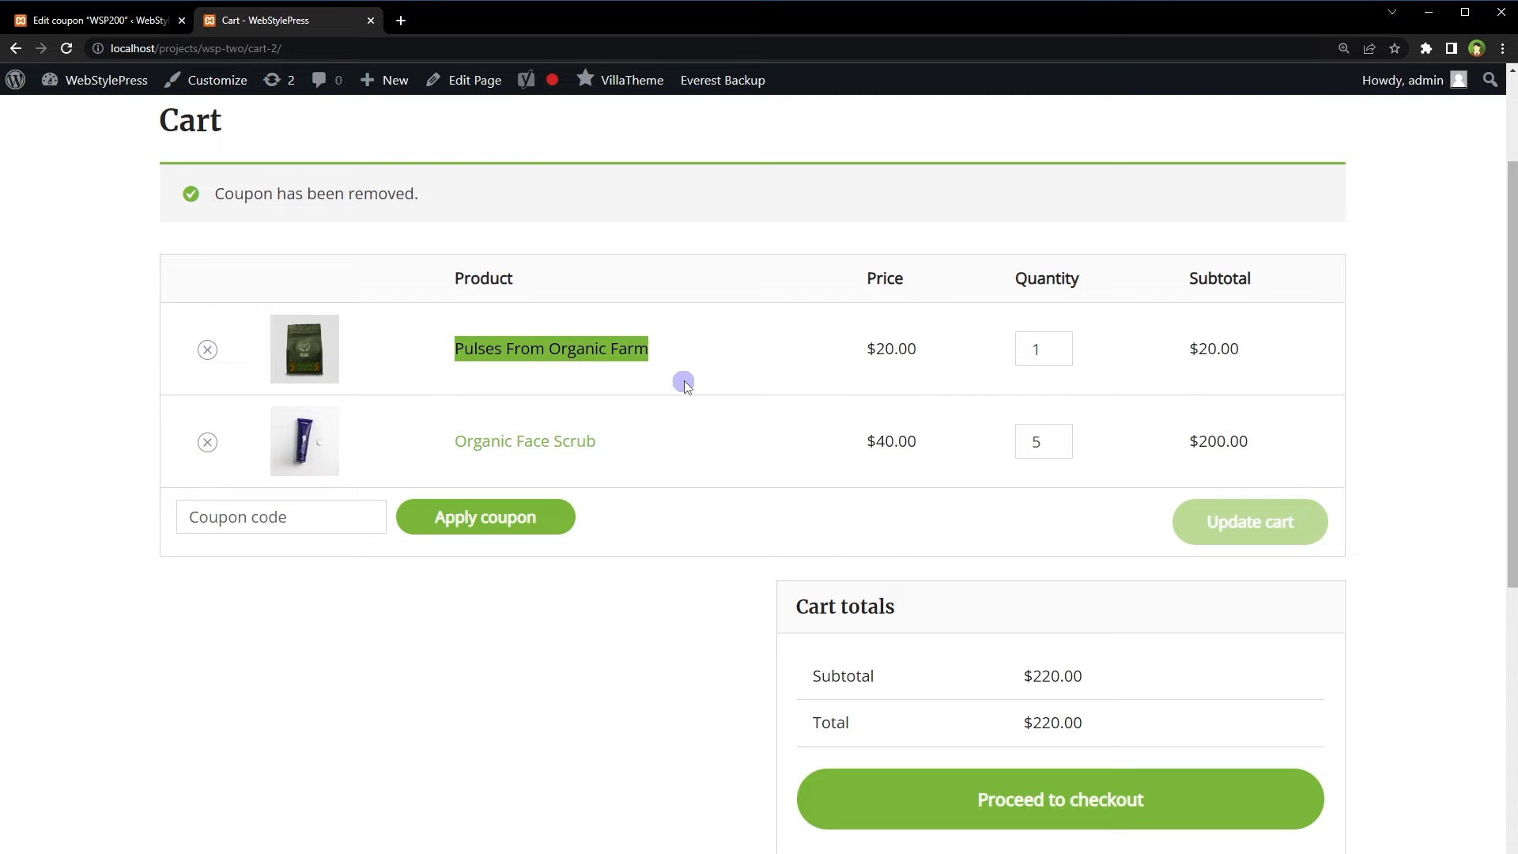
click(207, 352)
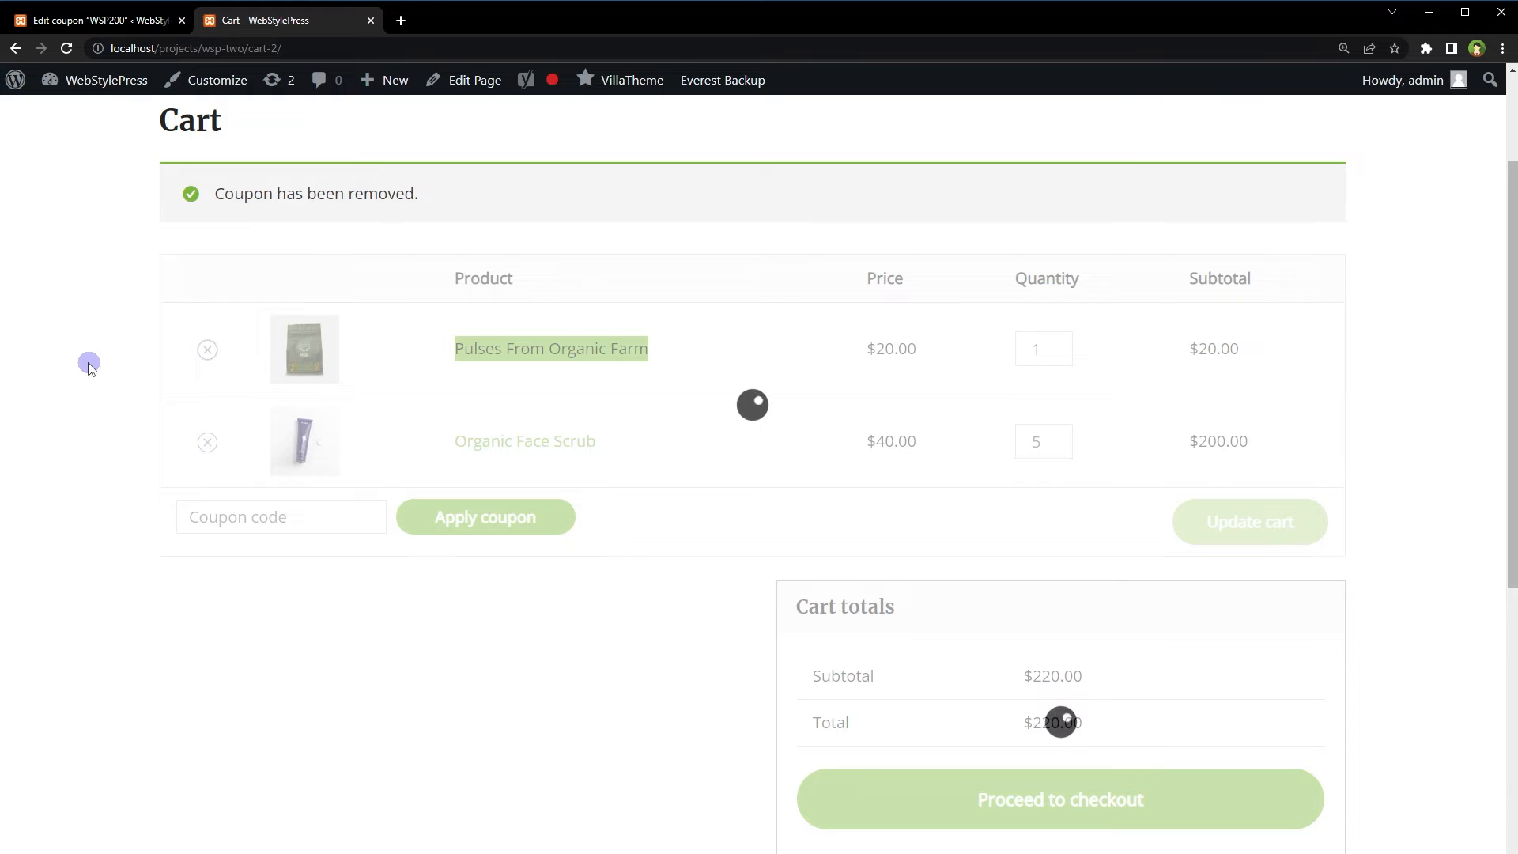
Return to the coupon editor and restrict WSP200 to the product Pulses From Organic Farm
click(44, 24)
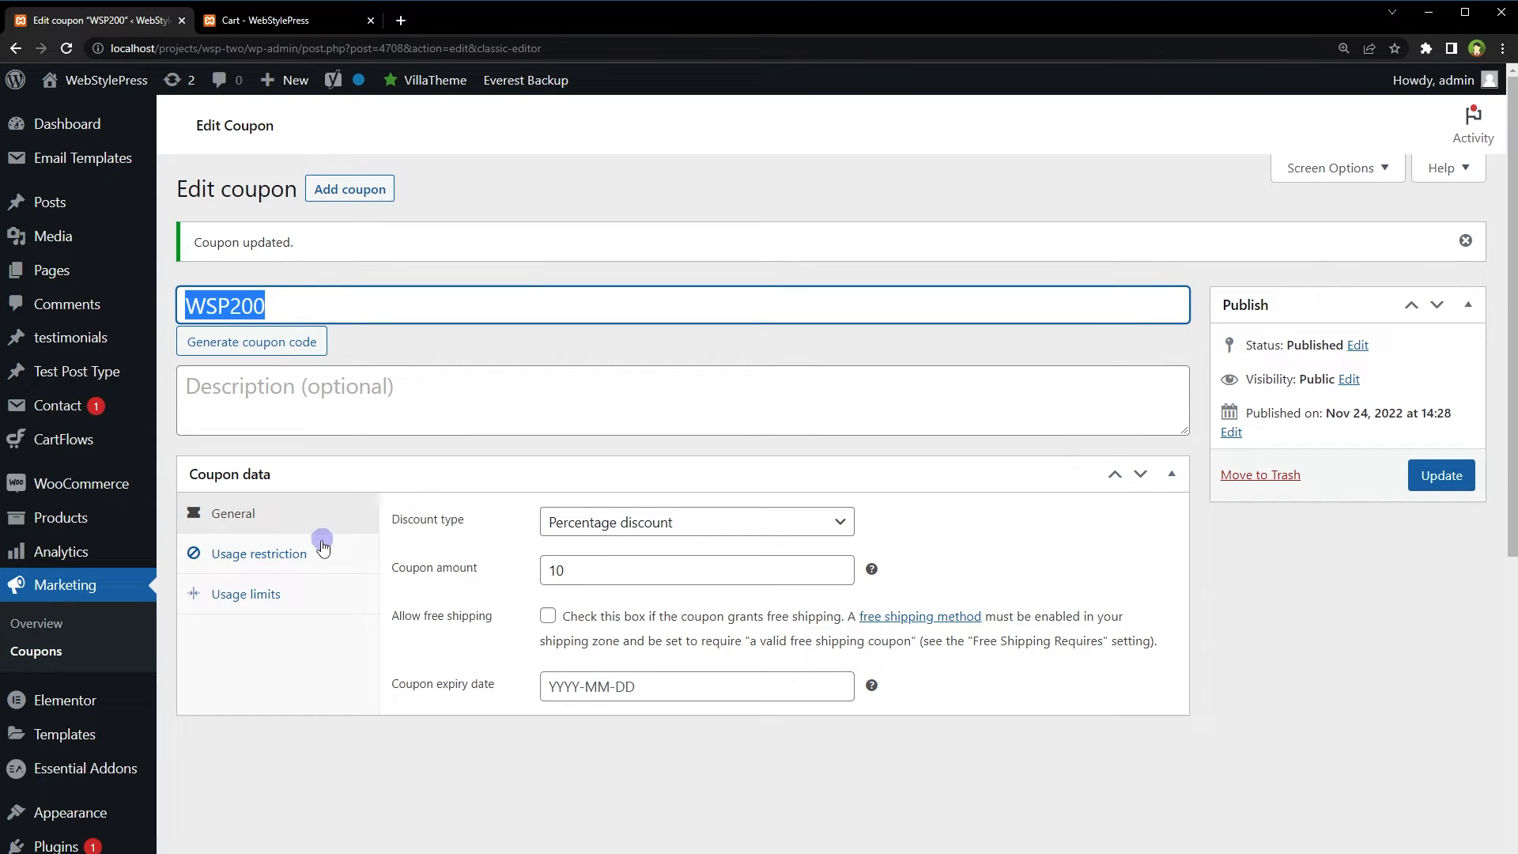
click(306, 551)
scroll(1077, 571, down, 3)
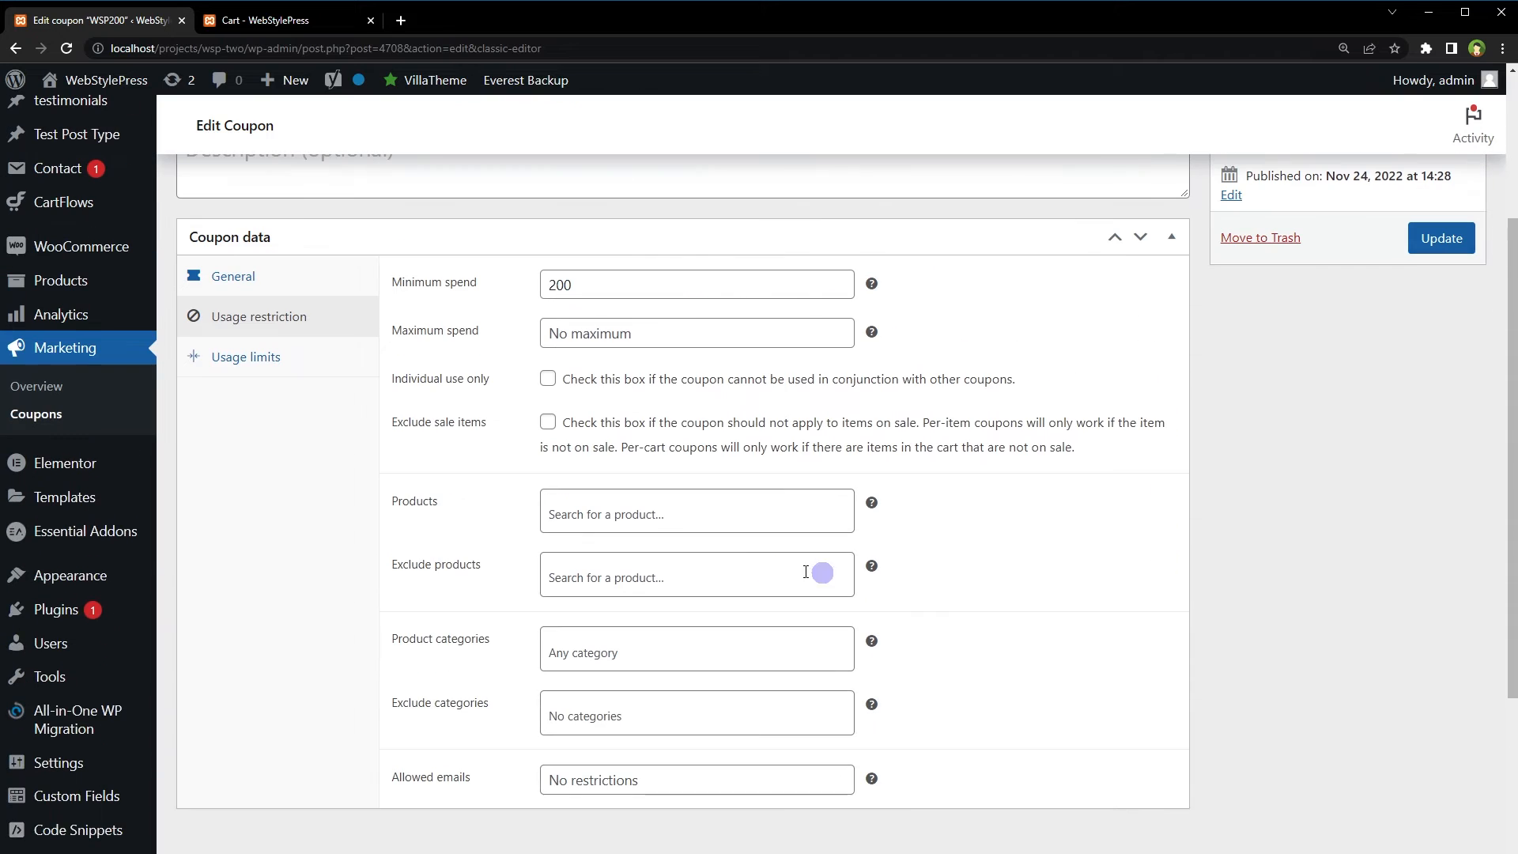
click(700, 514)
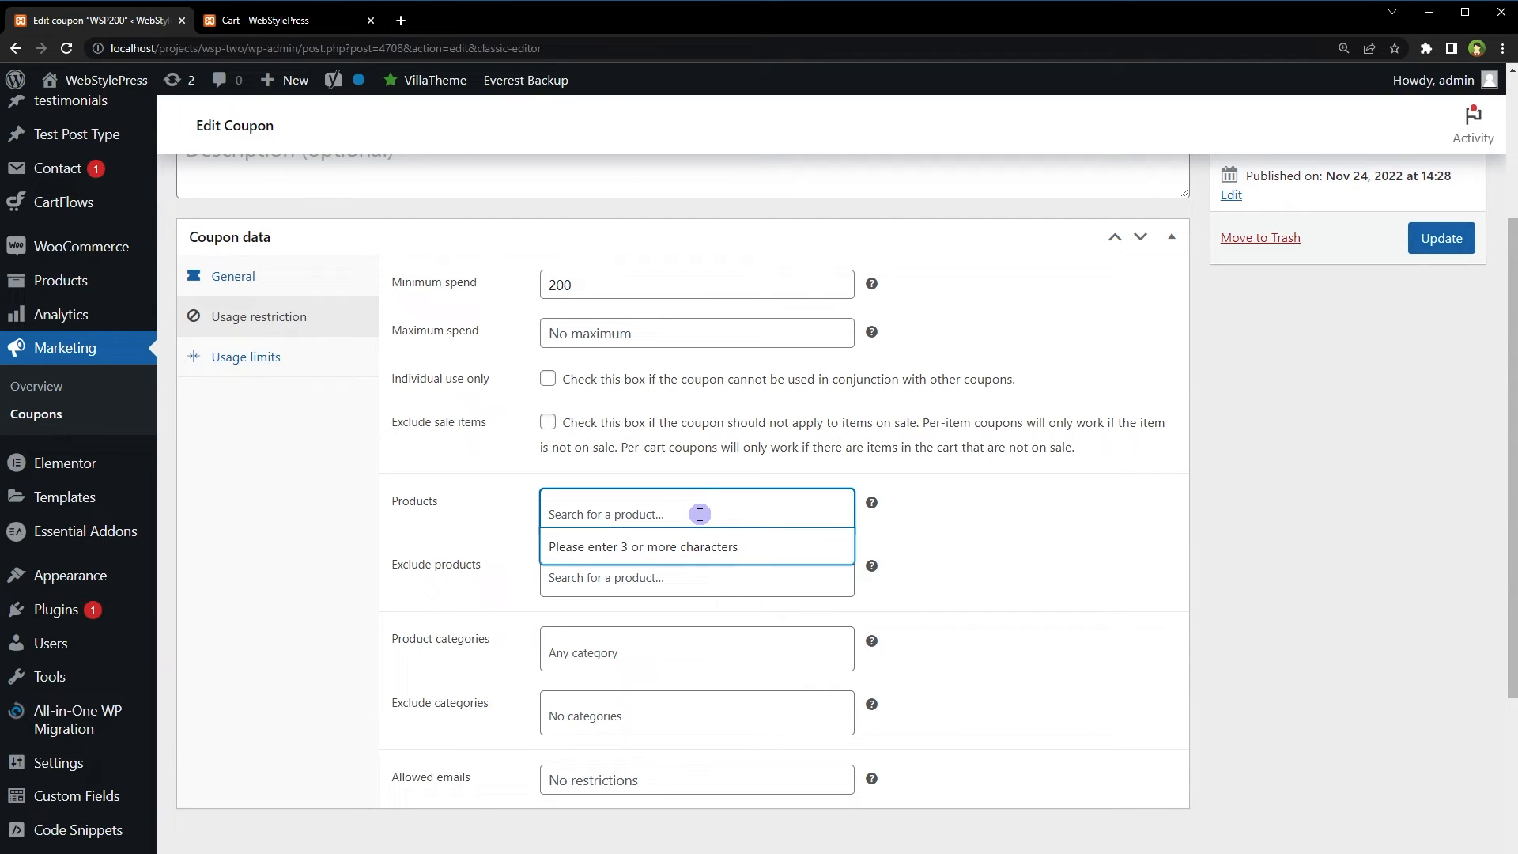
key(ctrl+v)
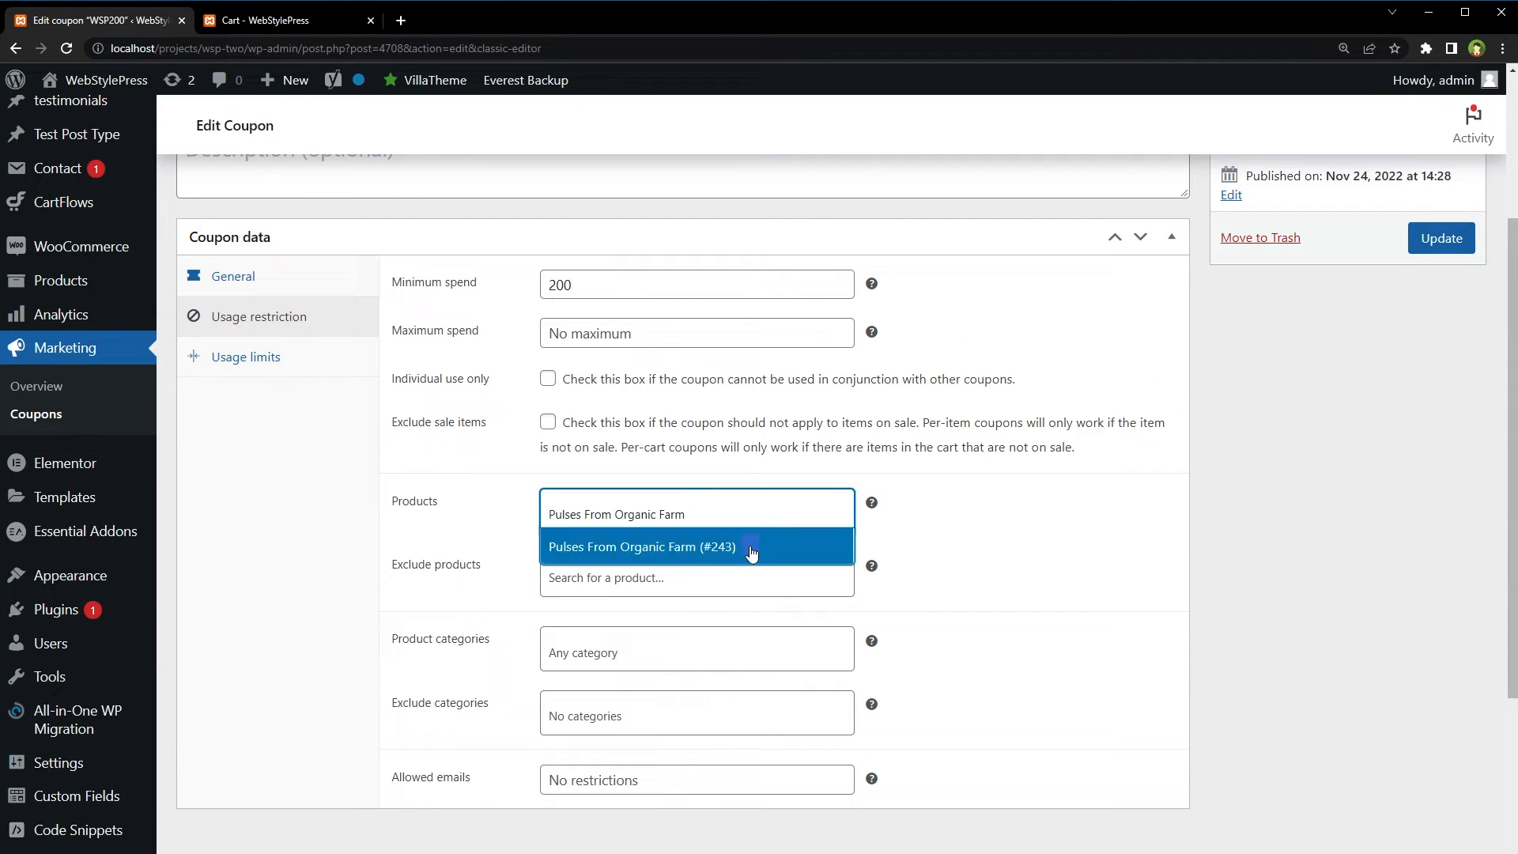
click(752, 547)
scroll(1014, 560, up, 2)
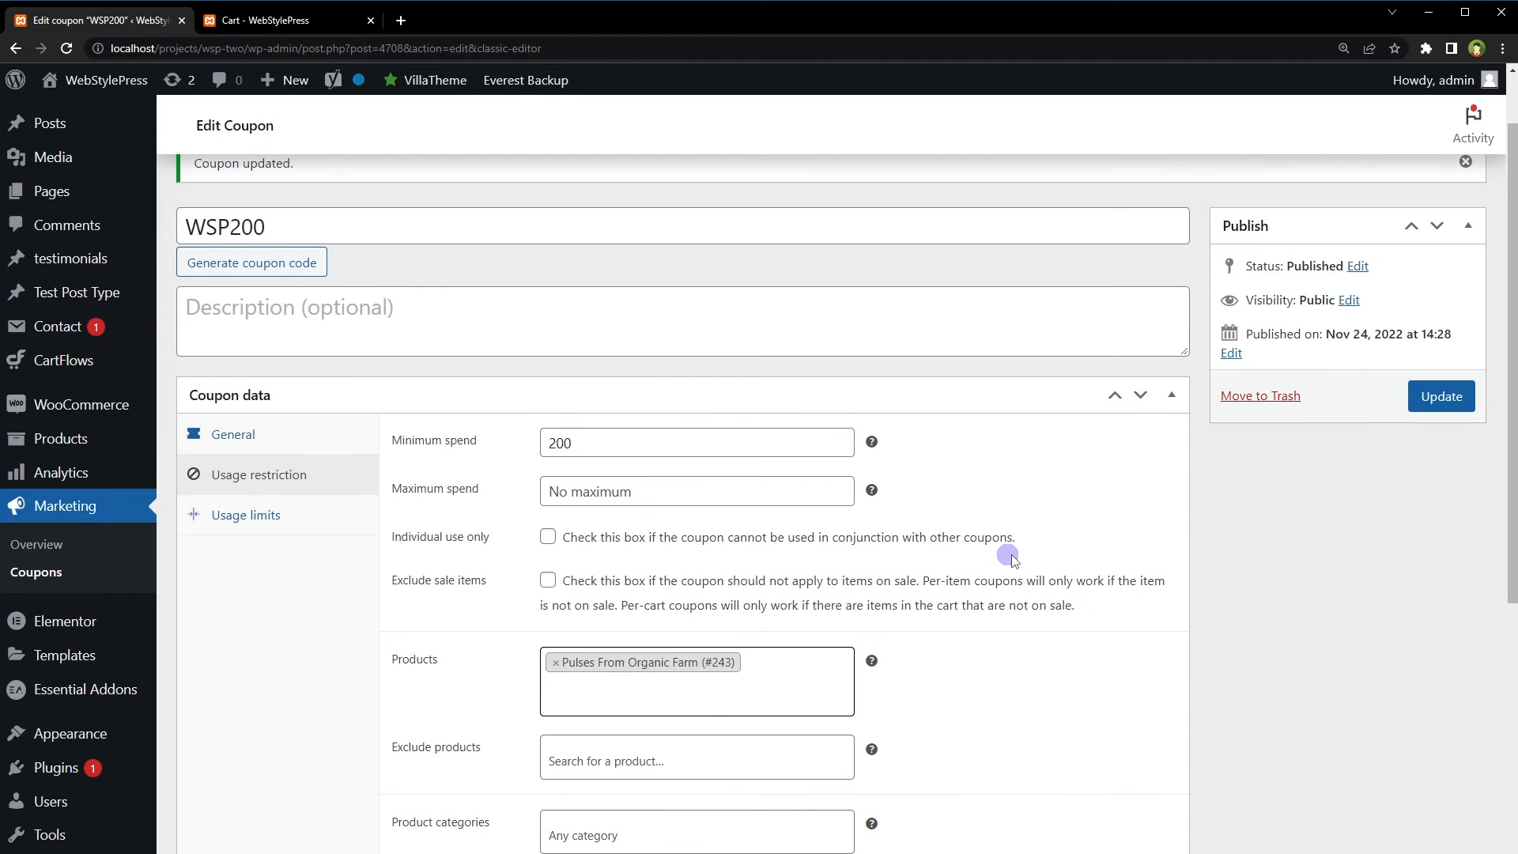
click(961, 676)
click(788, 693)
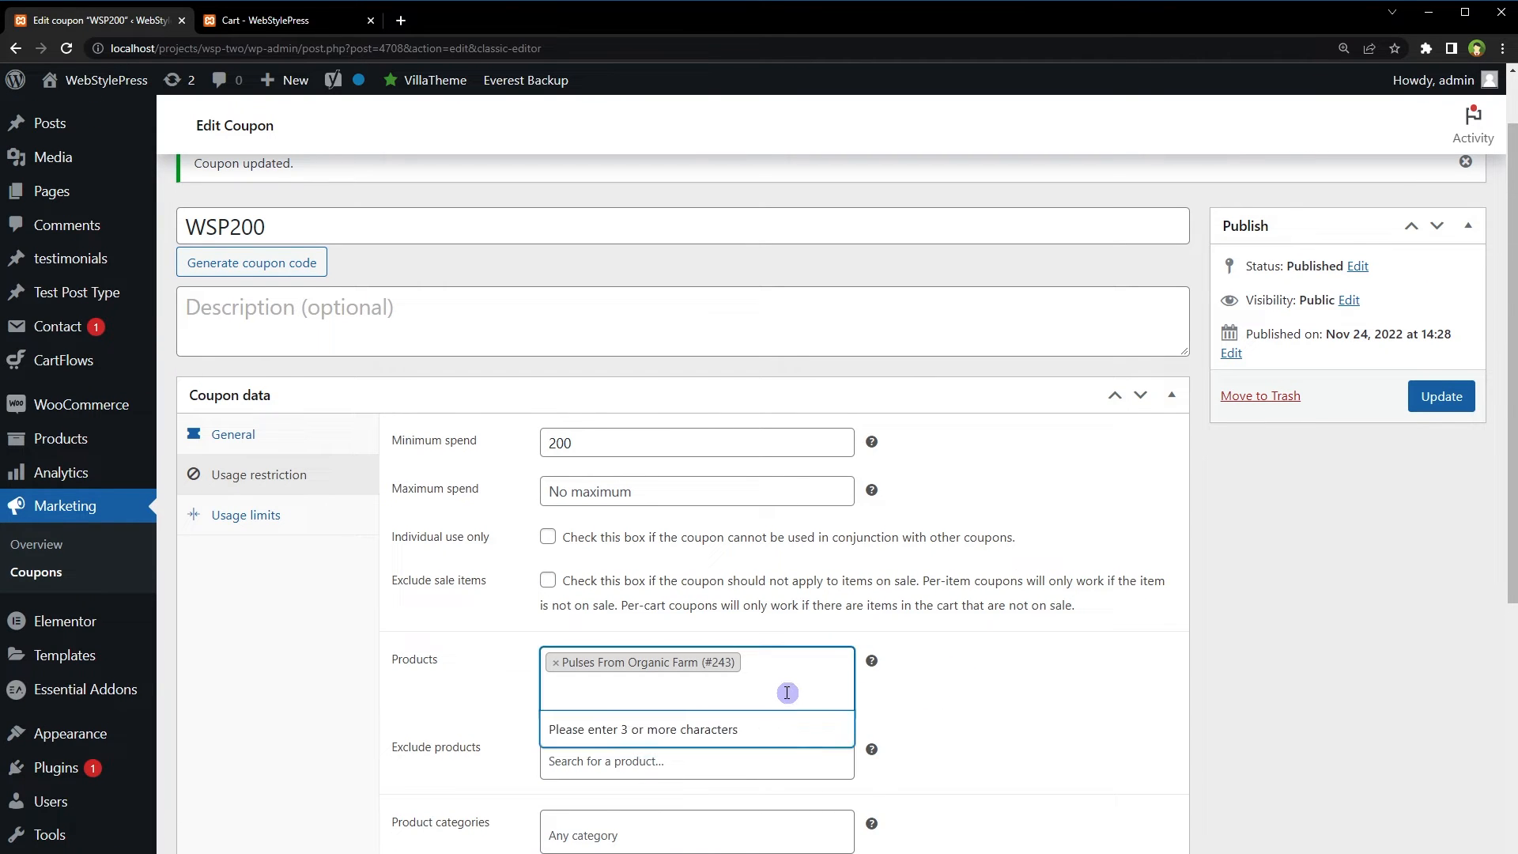
Copy the coupon code WSP200 and save the coupon's changes
drag(299, 225, 191, 235)
key(ctrl+c)
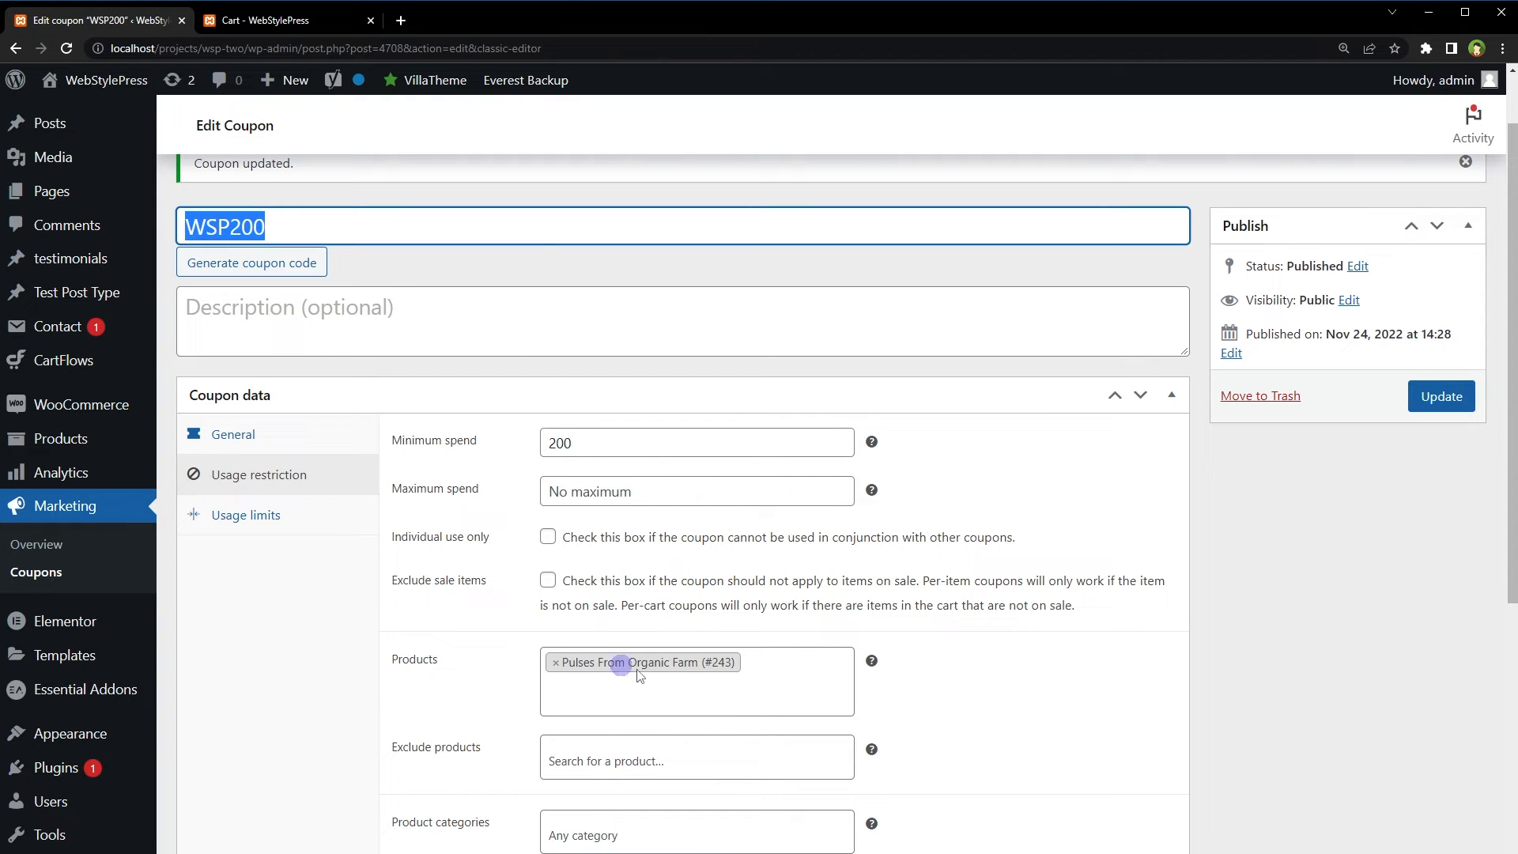
click(1426, 412)
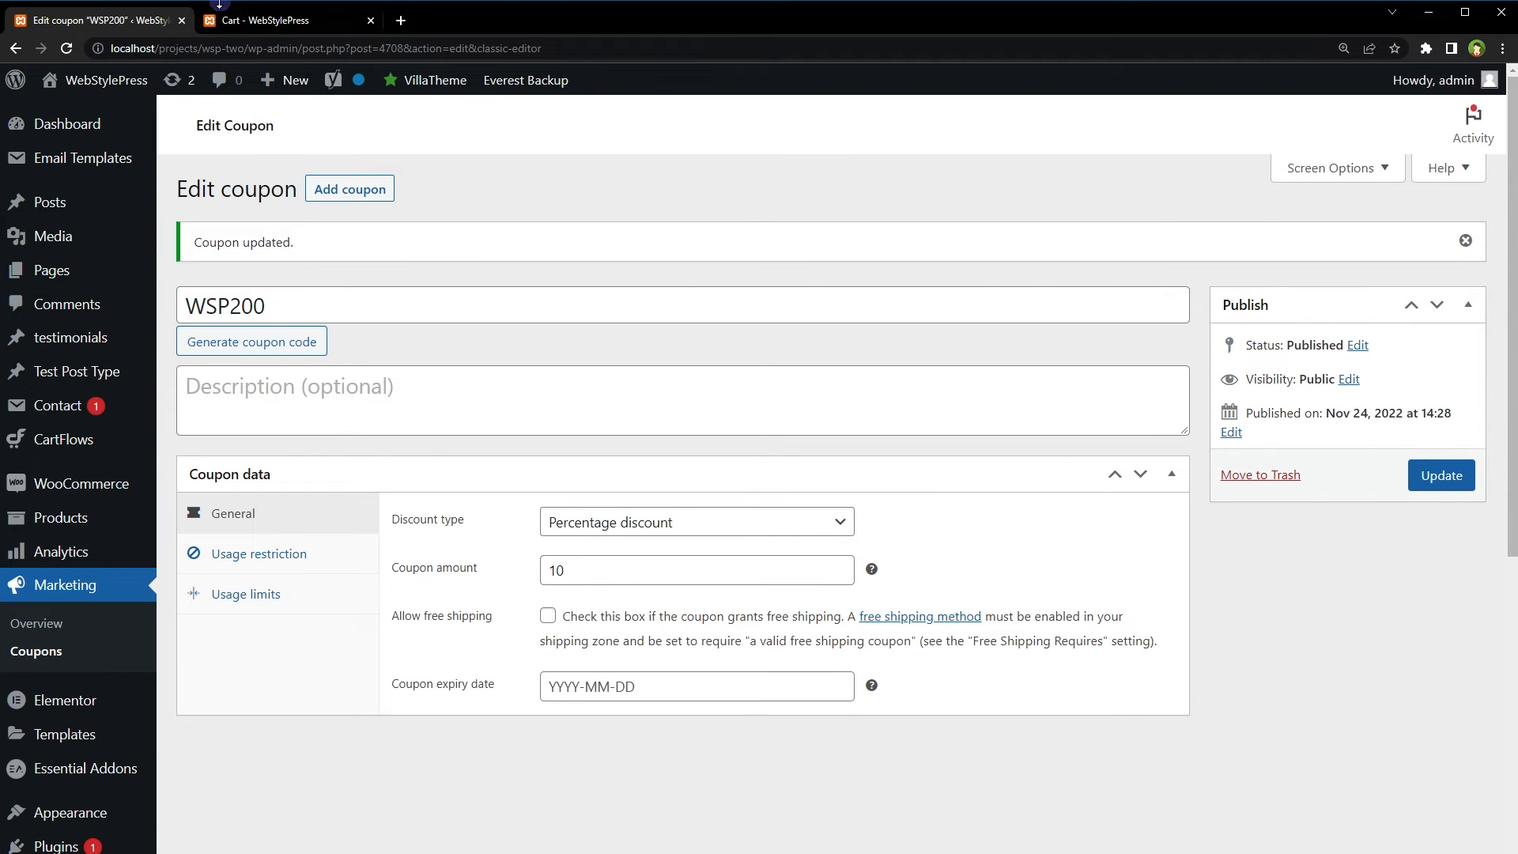
Reload the cart page, try to apply WSP200 with only Organic Face Scrub in the cart, and read the response
click(261, 20)
right_click(92, 342)
click(127, 389)
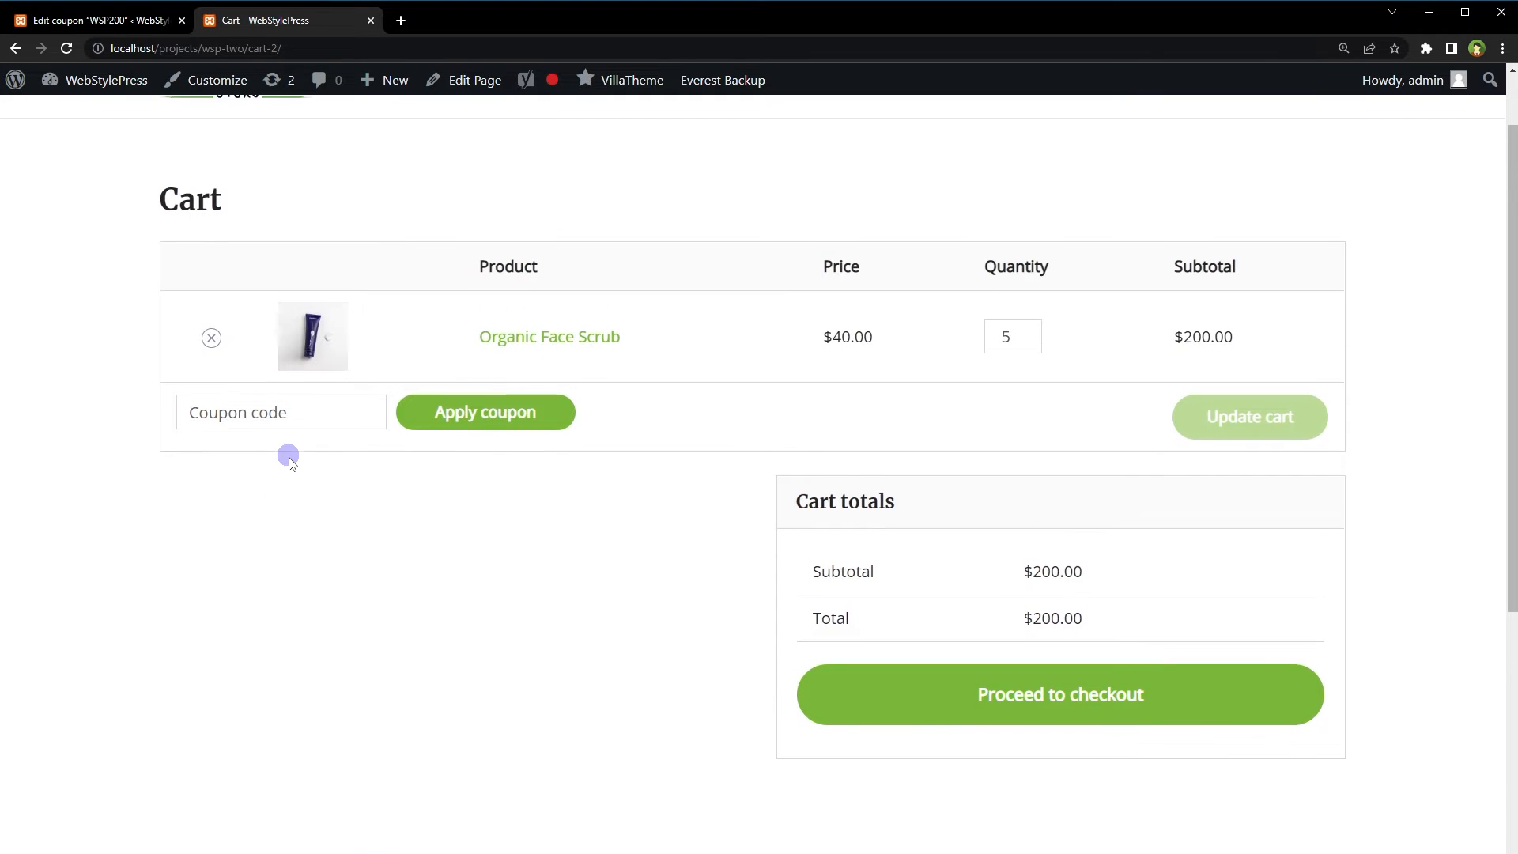
key(ctrl+v)
click(510, 413)
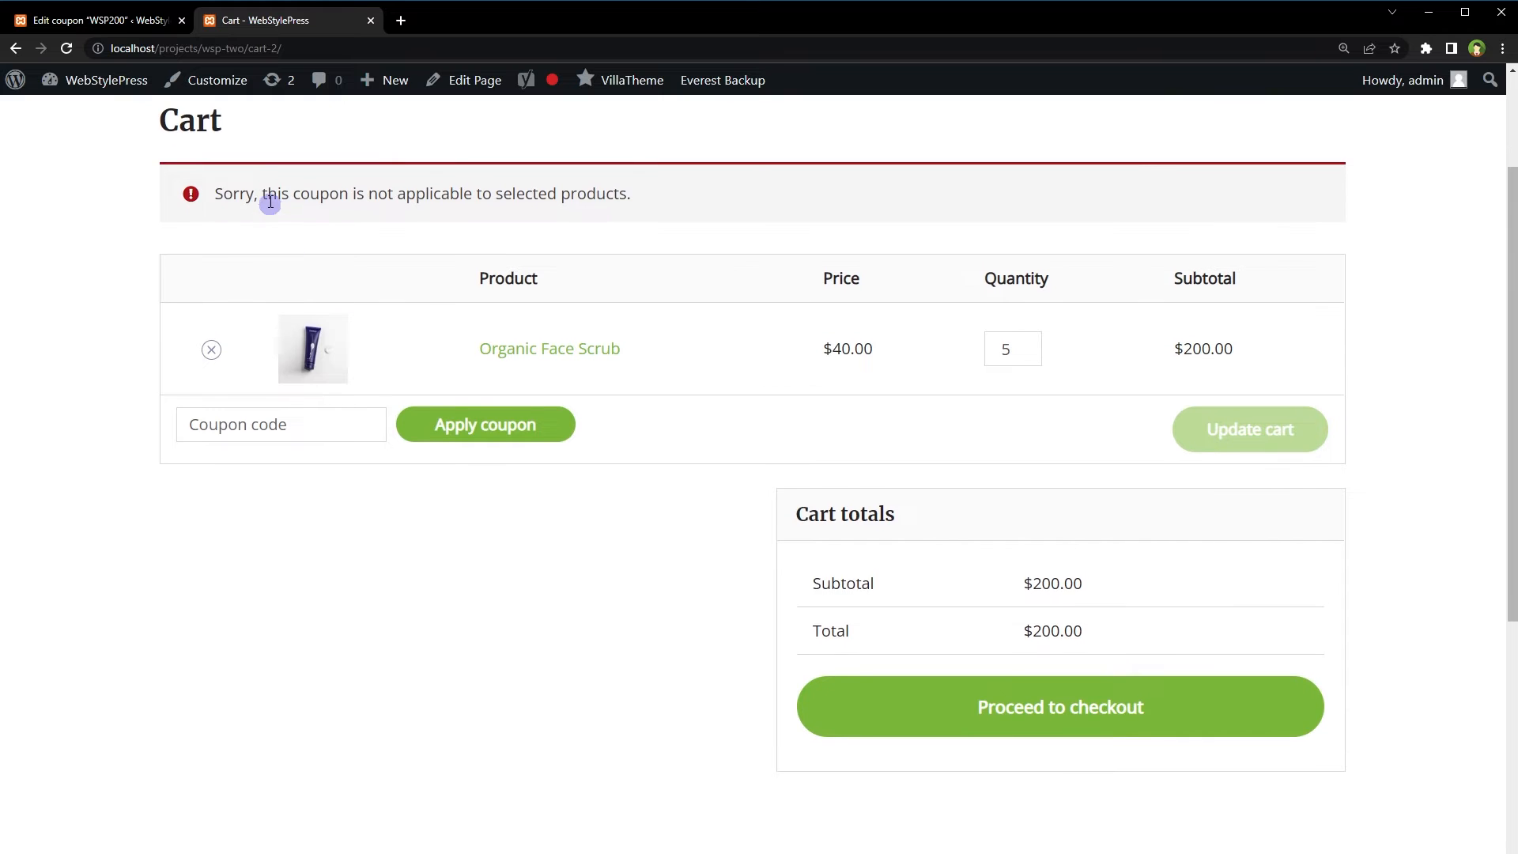
drag(271, 193, 460, 207)
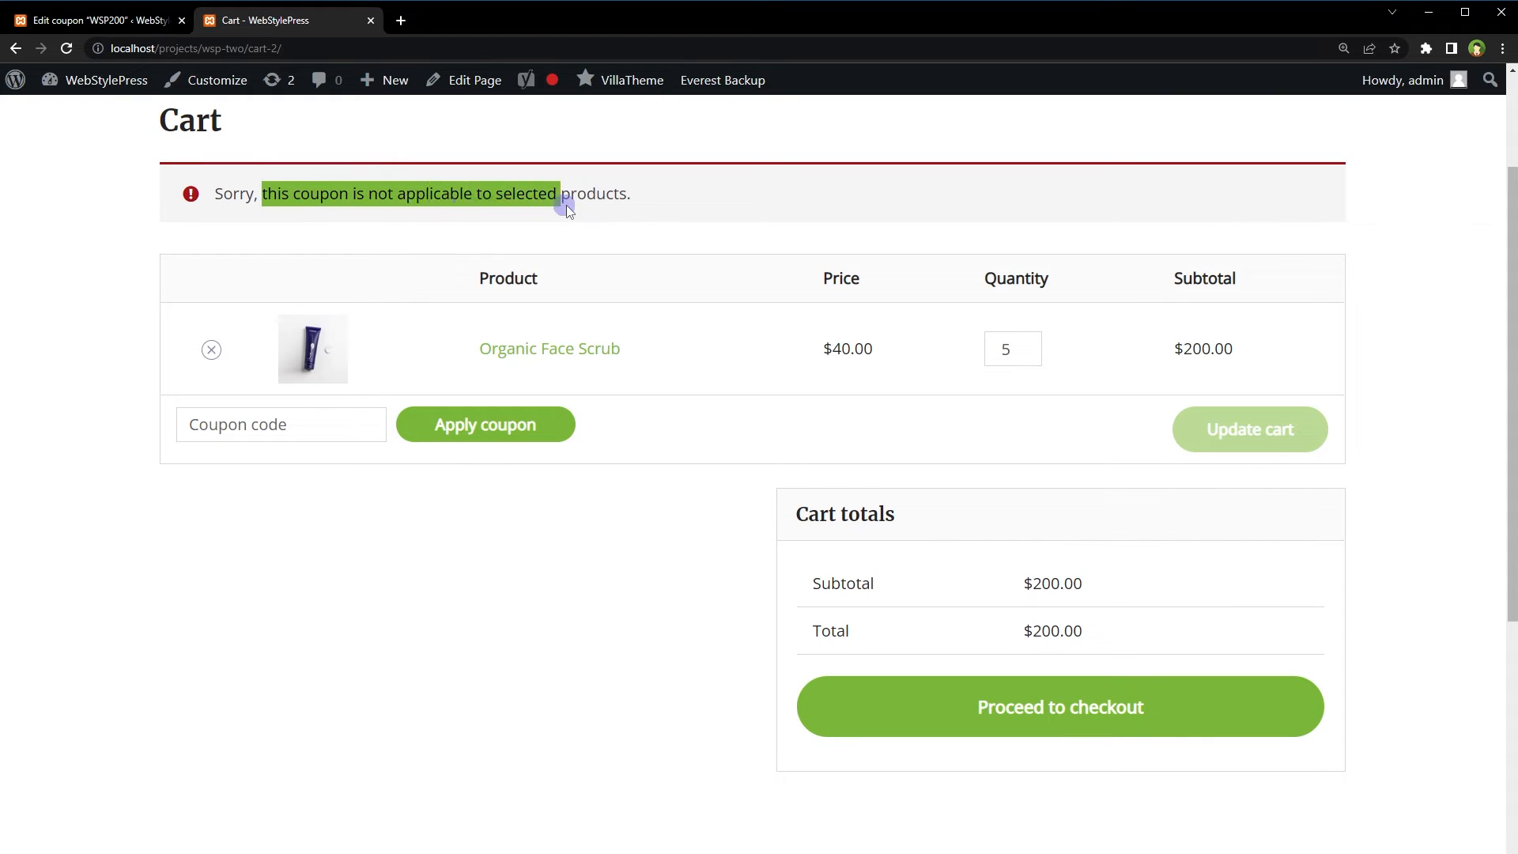
drag(566, 206, 631, 199)
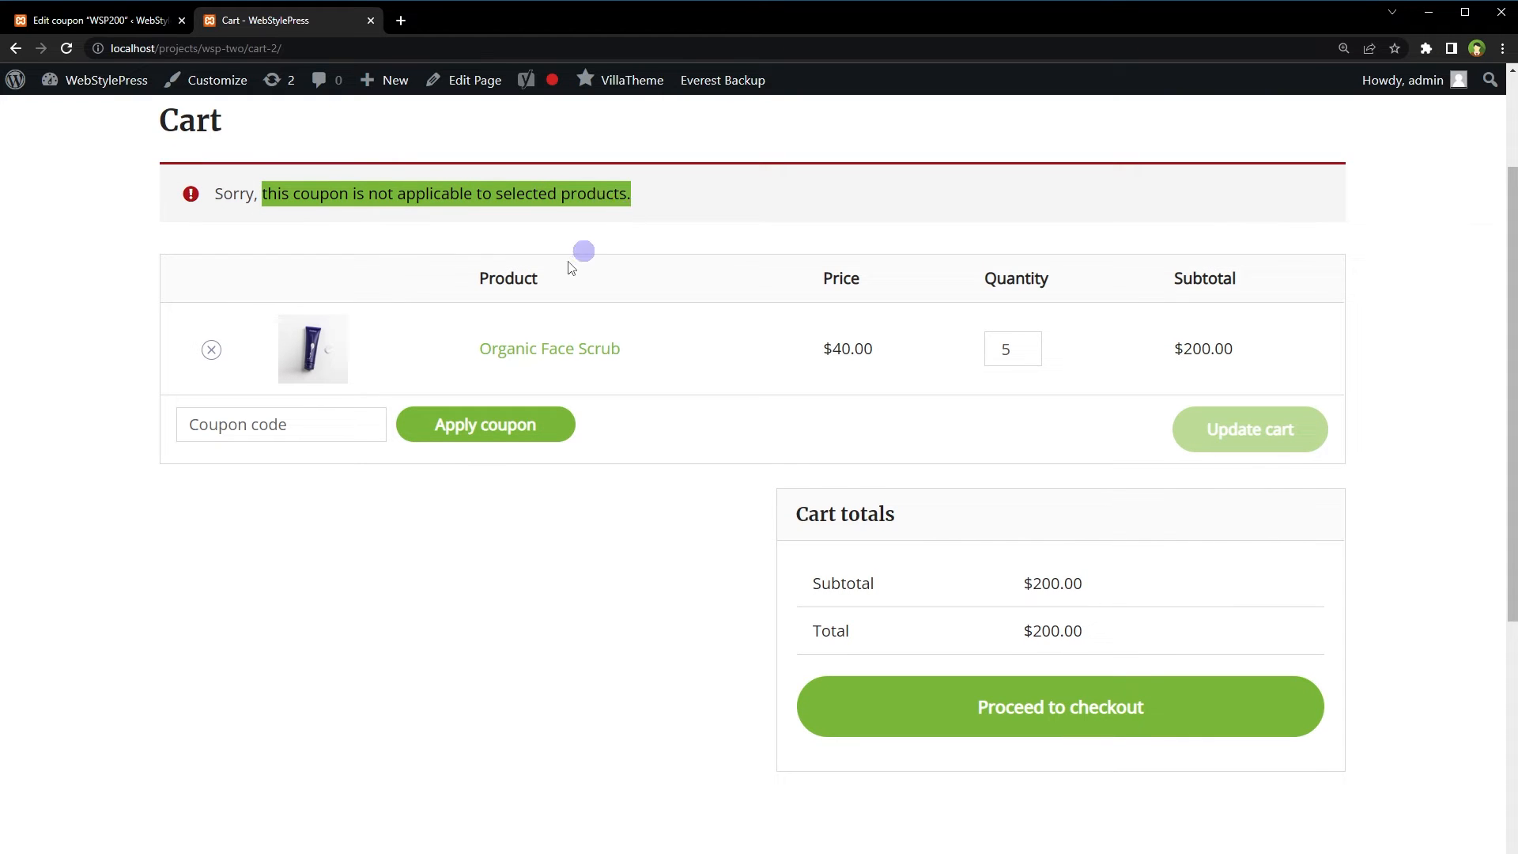
Remove Organic Face Scrub from the cart and add one Pulses From Organic Farm from the shop's second page
click(210, 353)
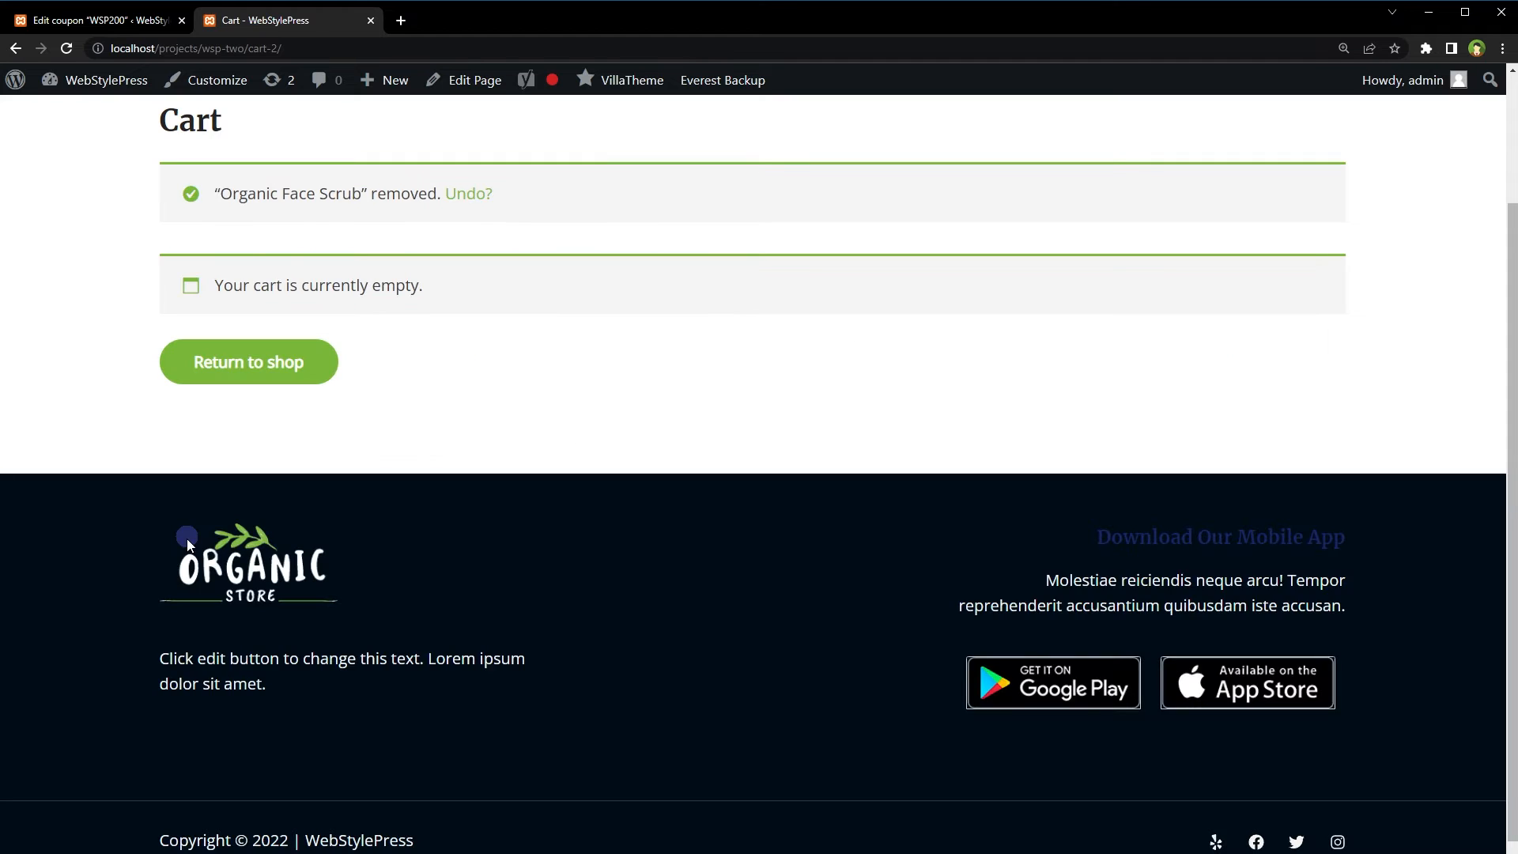
scroll(603, 368, up, 2)
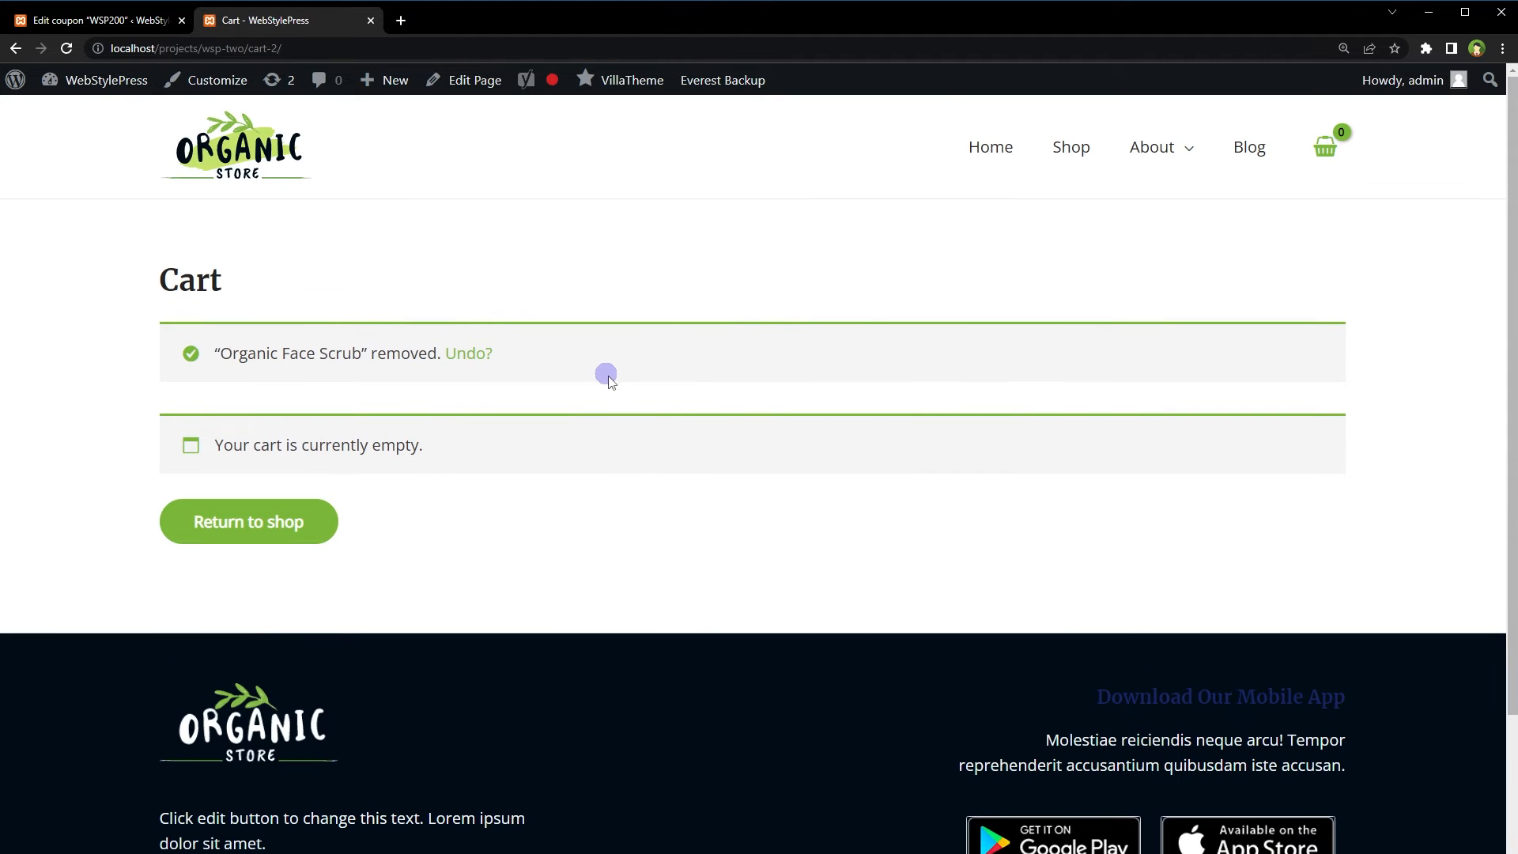
click(1071, 150)
scroll(832, 474, down, 15)
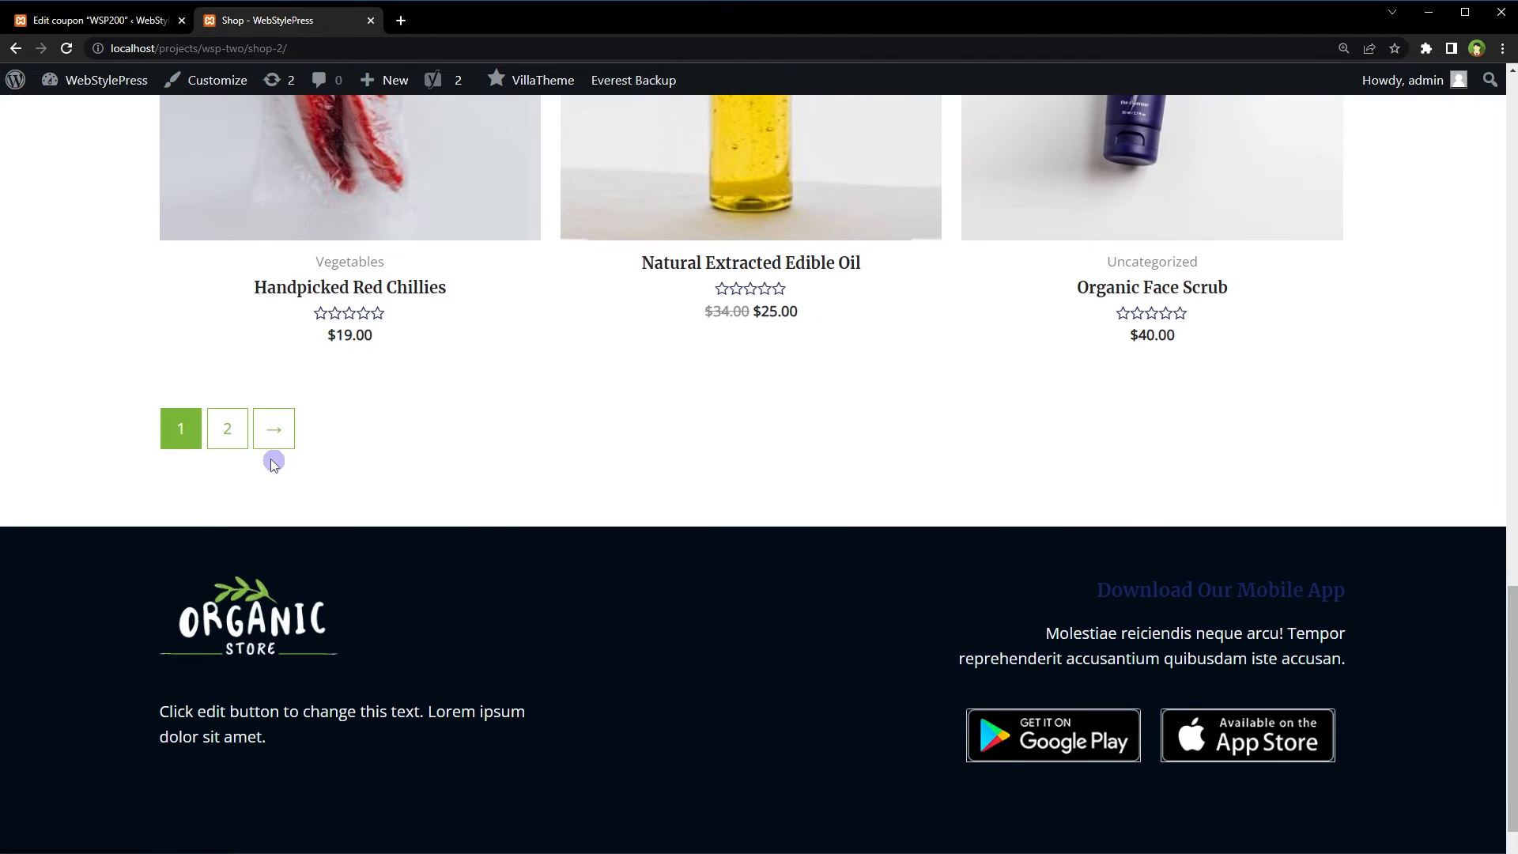
click(228, 434)
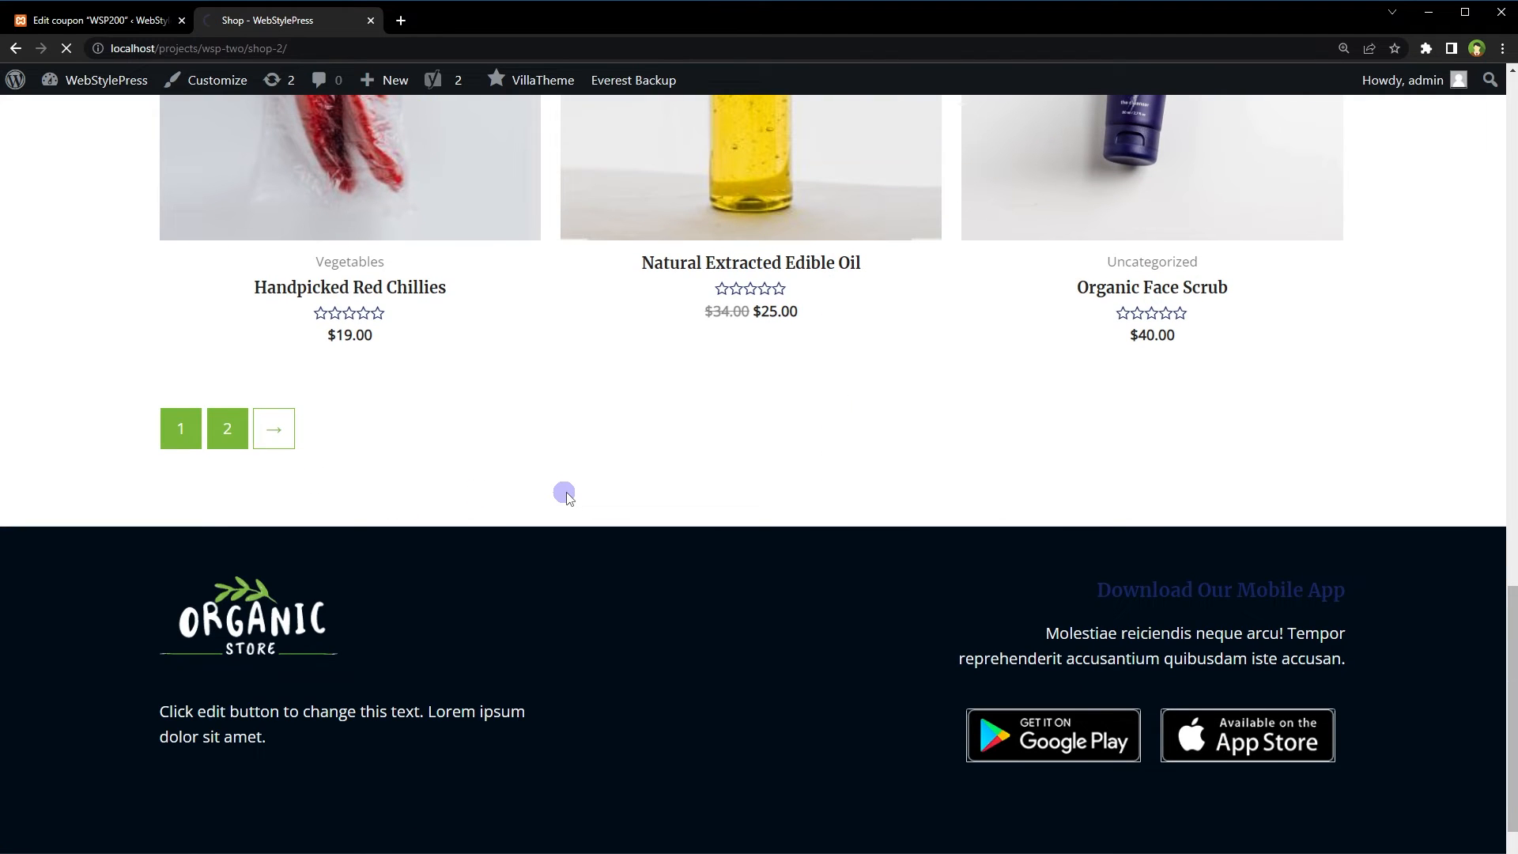
scroll(566, 495, down, 5)
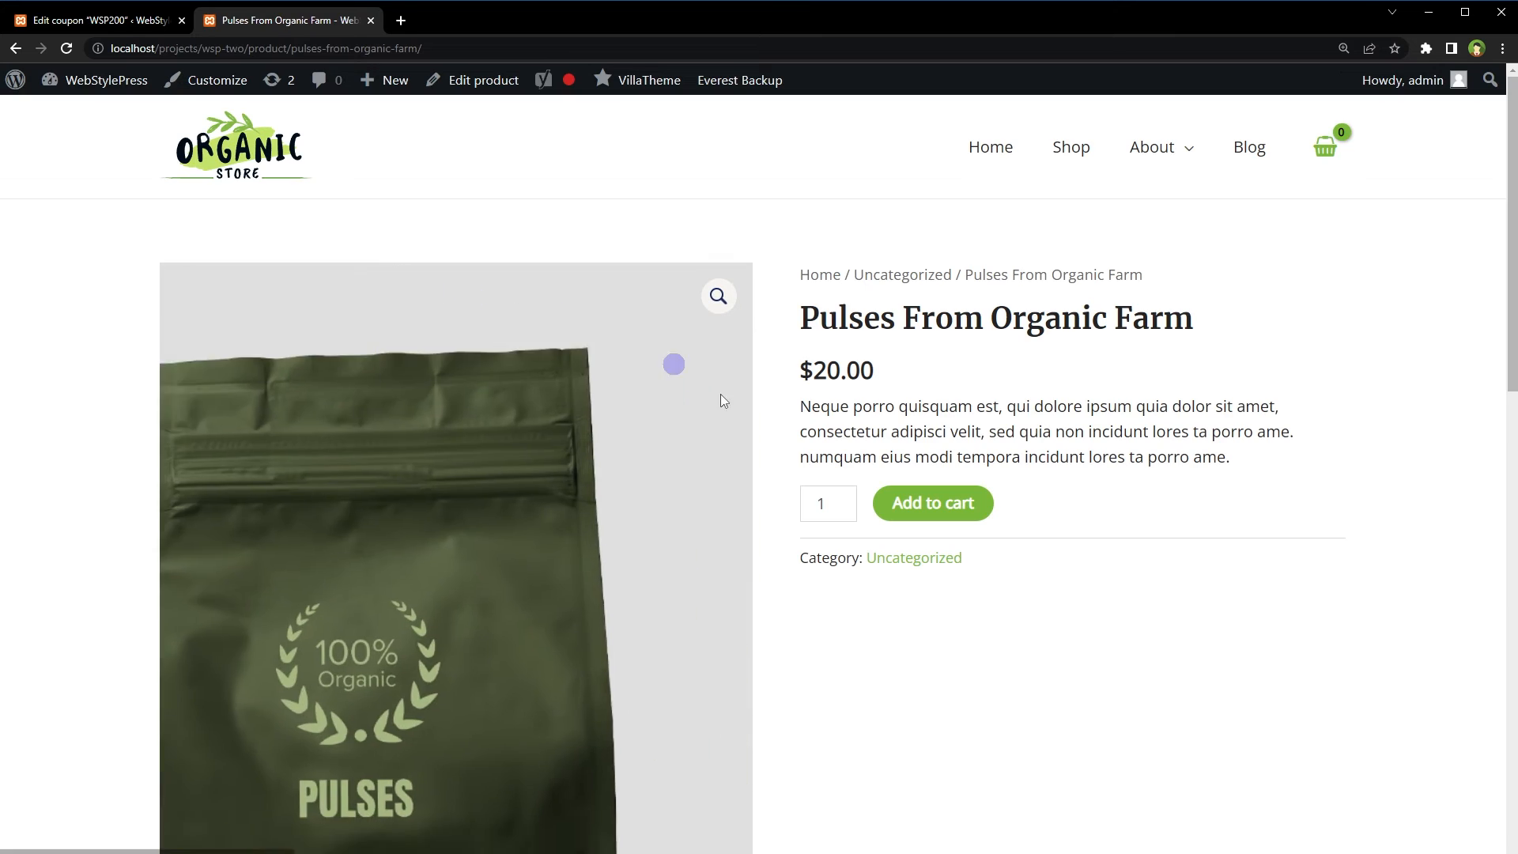
click(887, 506)
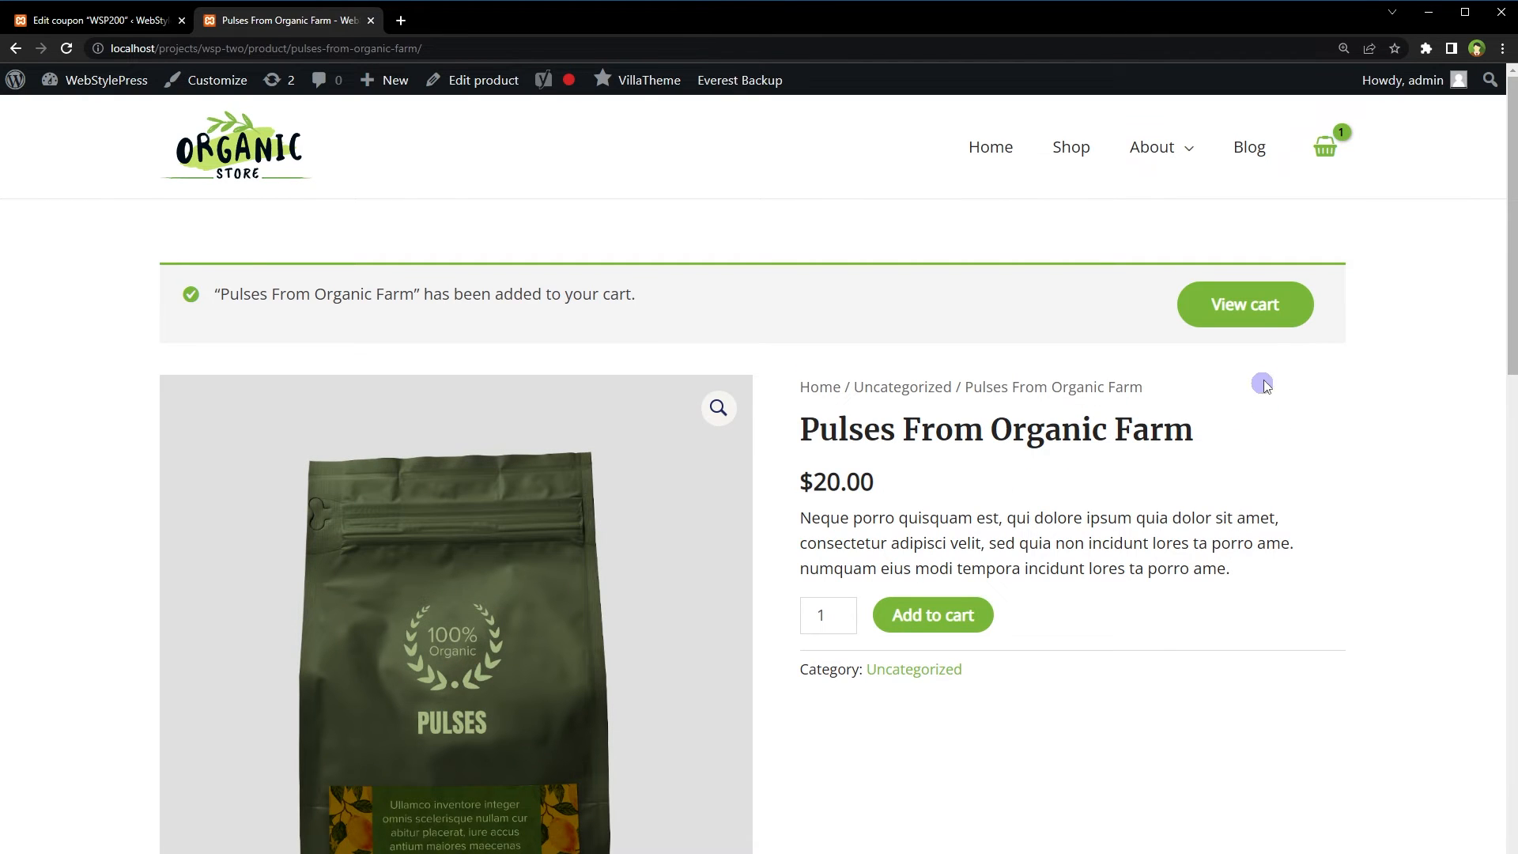
Open the cart, try to apply coupon WSP200 with a single Pulses From Organic Farm, and read the response
click(1236, 320)
click(329, 498)
text(WSP200)
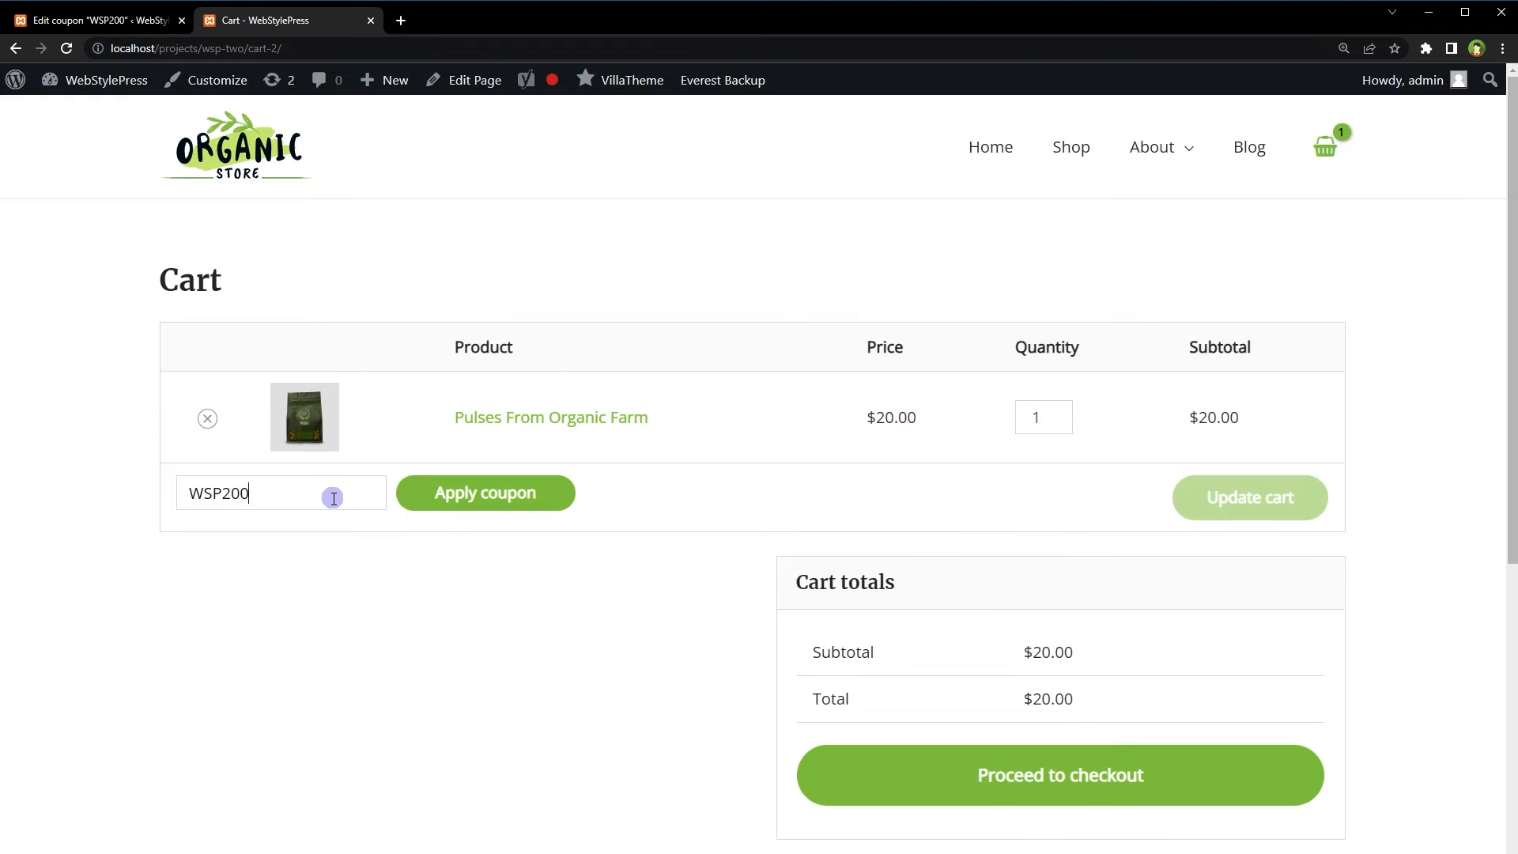
click(440, 492)
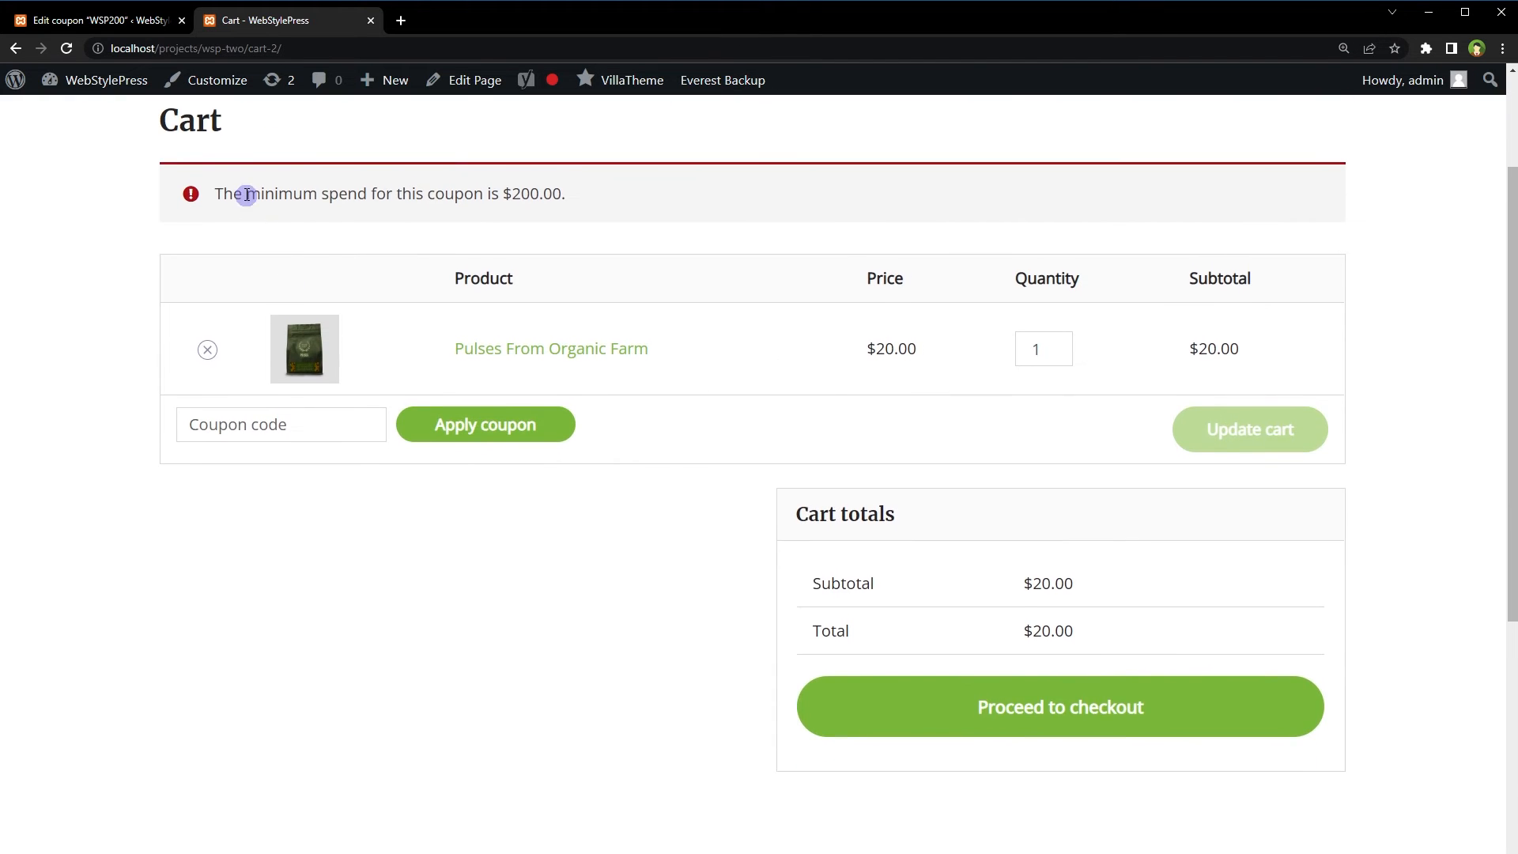
drag(246, 193, 544, 213)
Set the Pulses From Organic Farm quantity to 11, update the cart, and check the subtotal
click(1042, 345)
text(1)
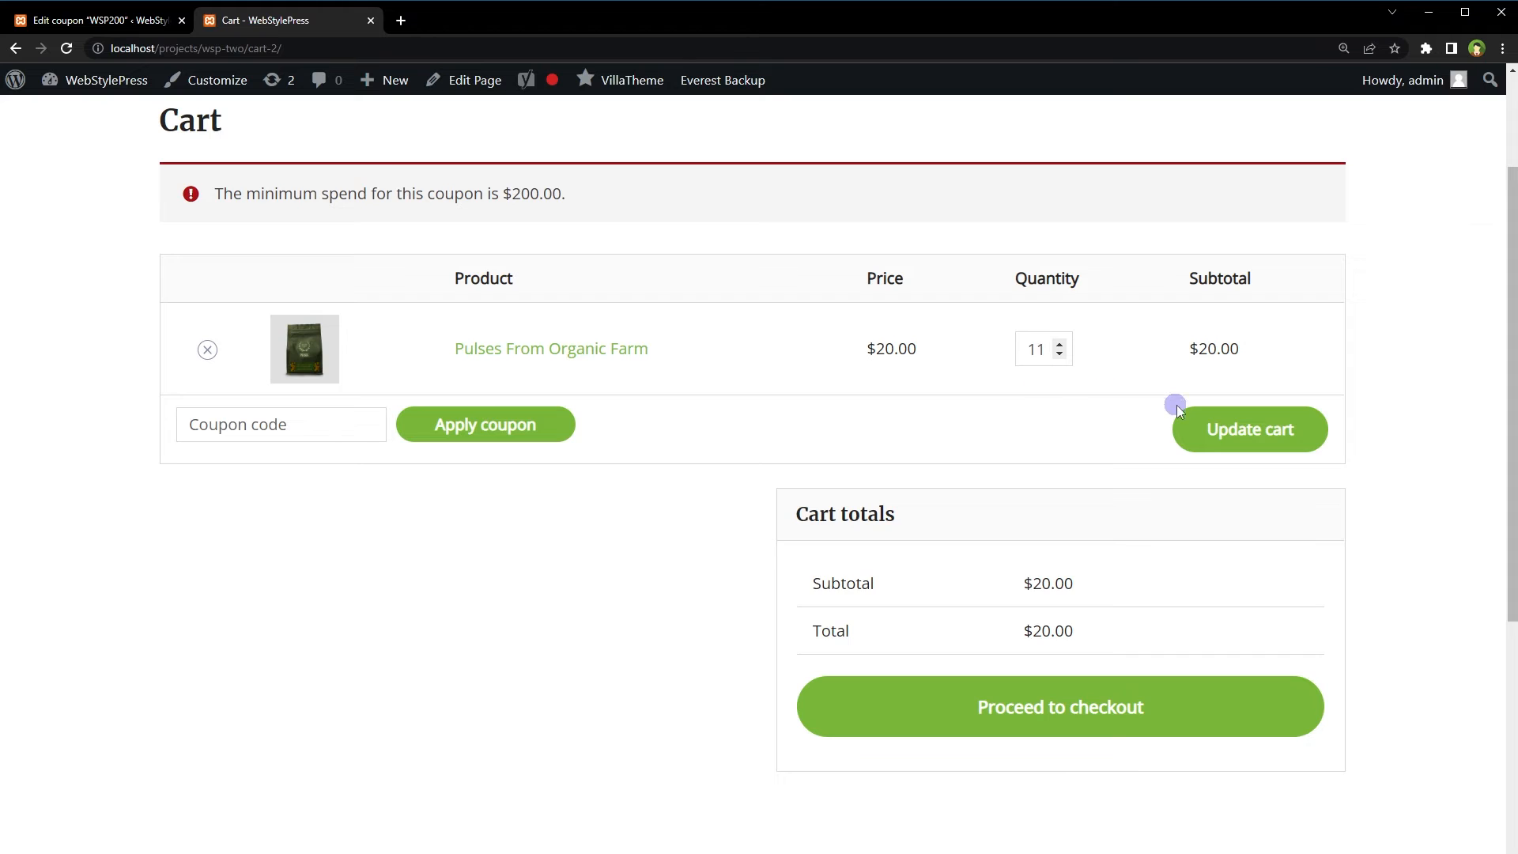
click(1187, 423)
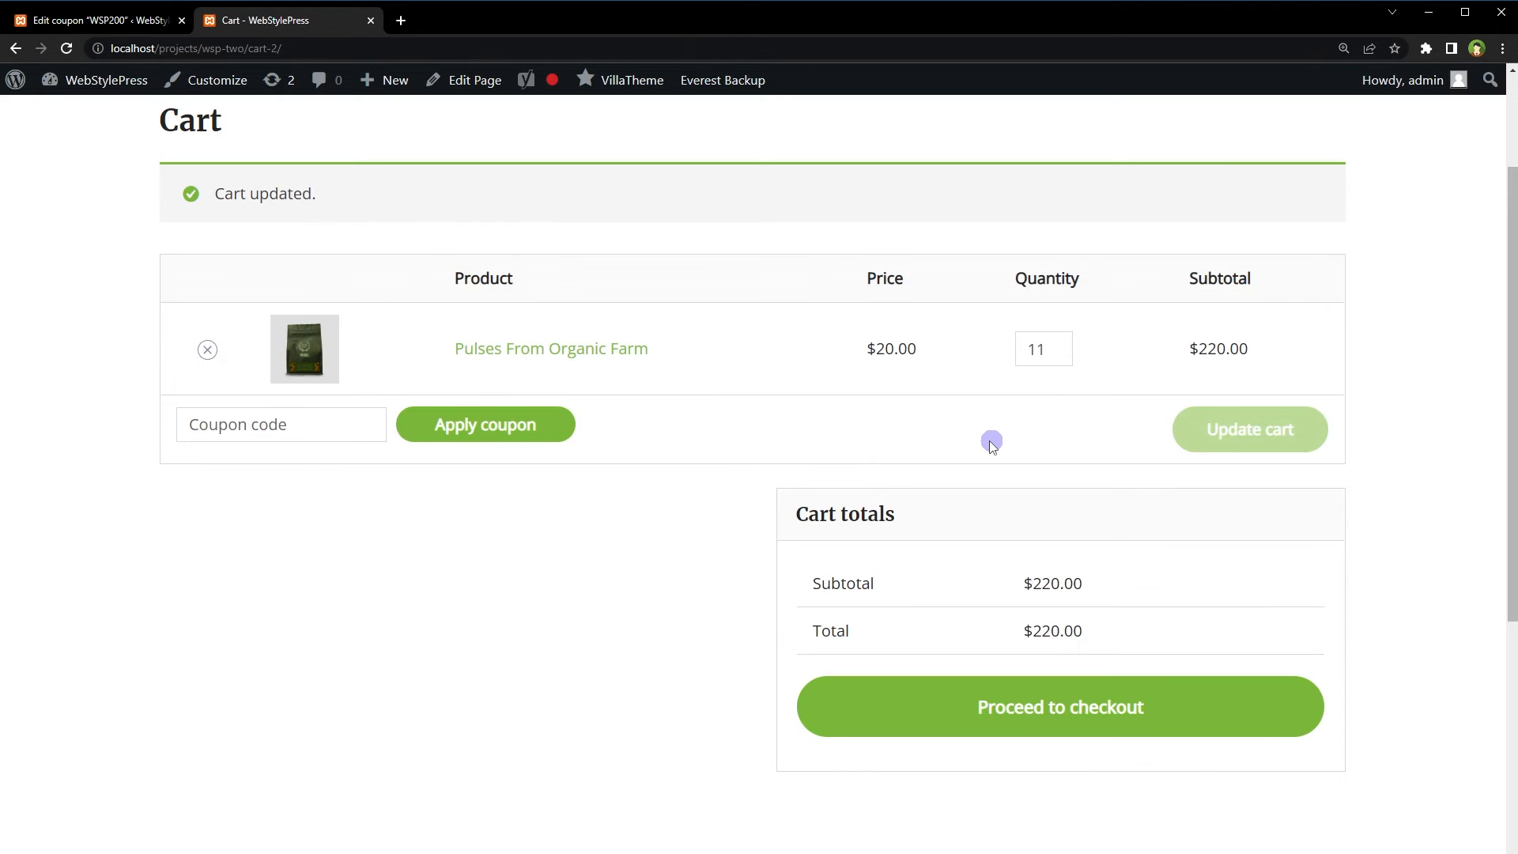
drag(1015, 582, 1139, 585)
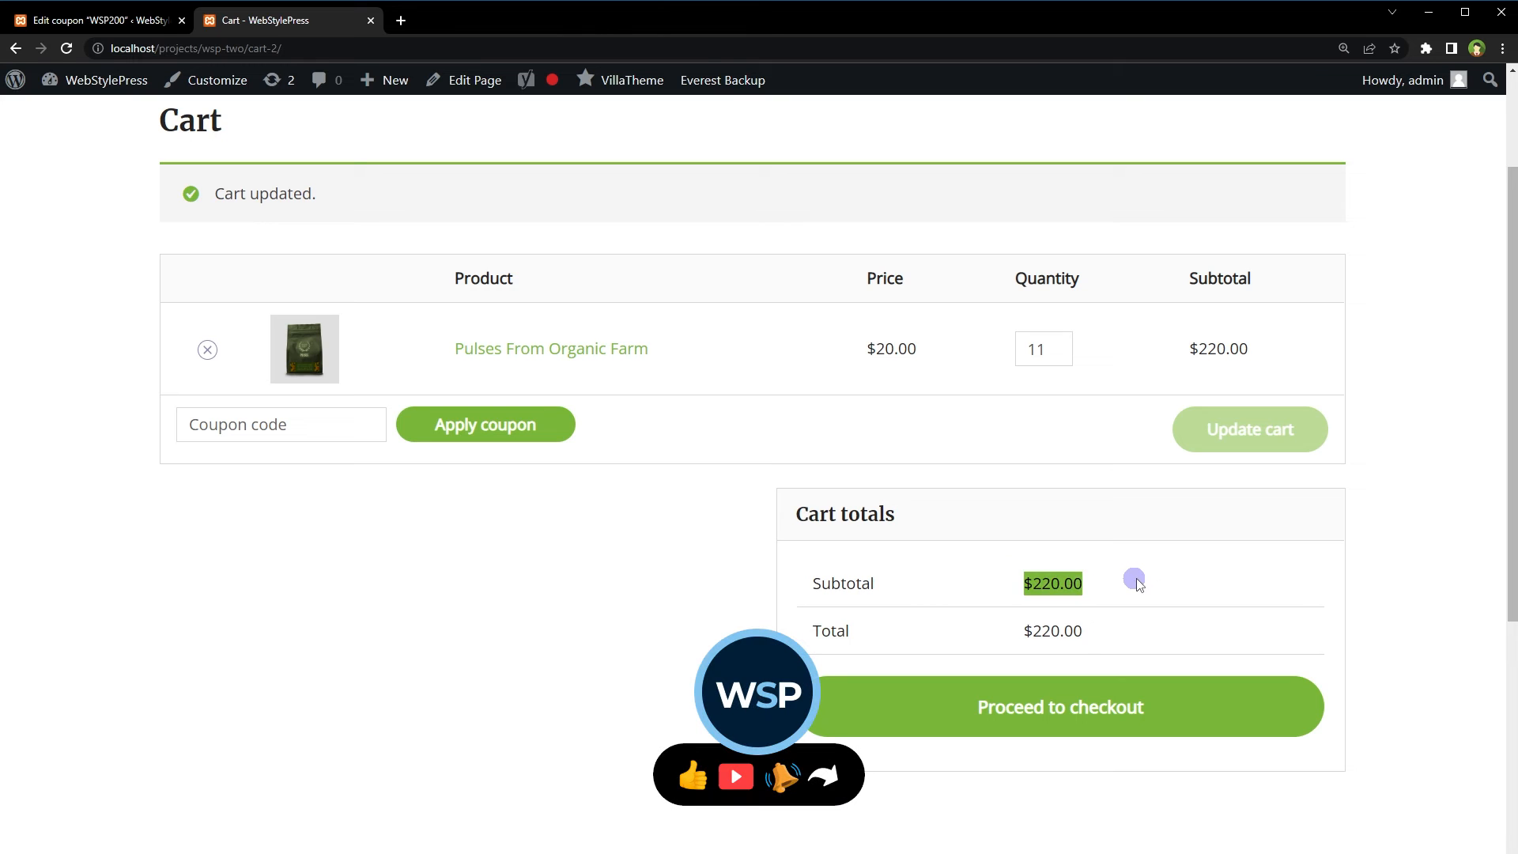
Apply coupon WSP200 to the cart of 11 Pulses From Organic Farm and check the discount amount
click(314, 427)
text(WSP200)
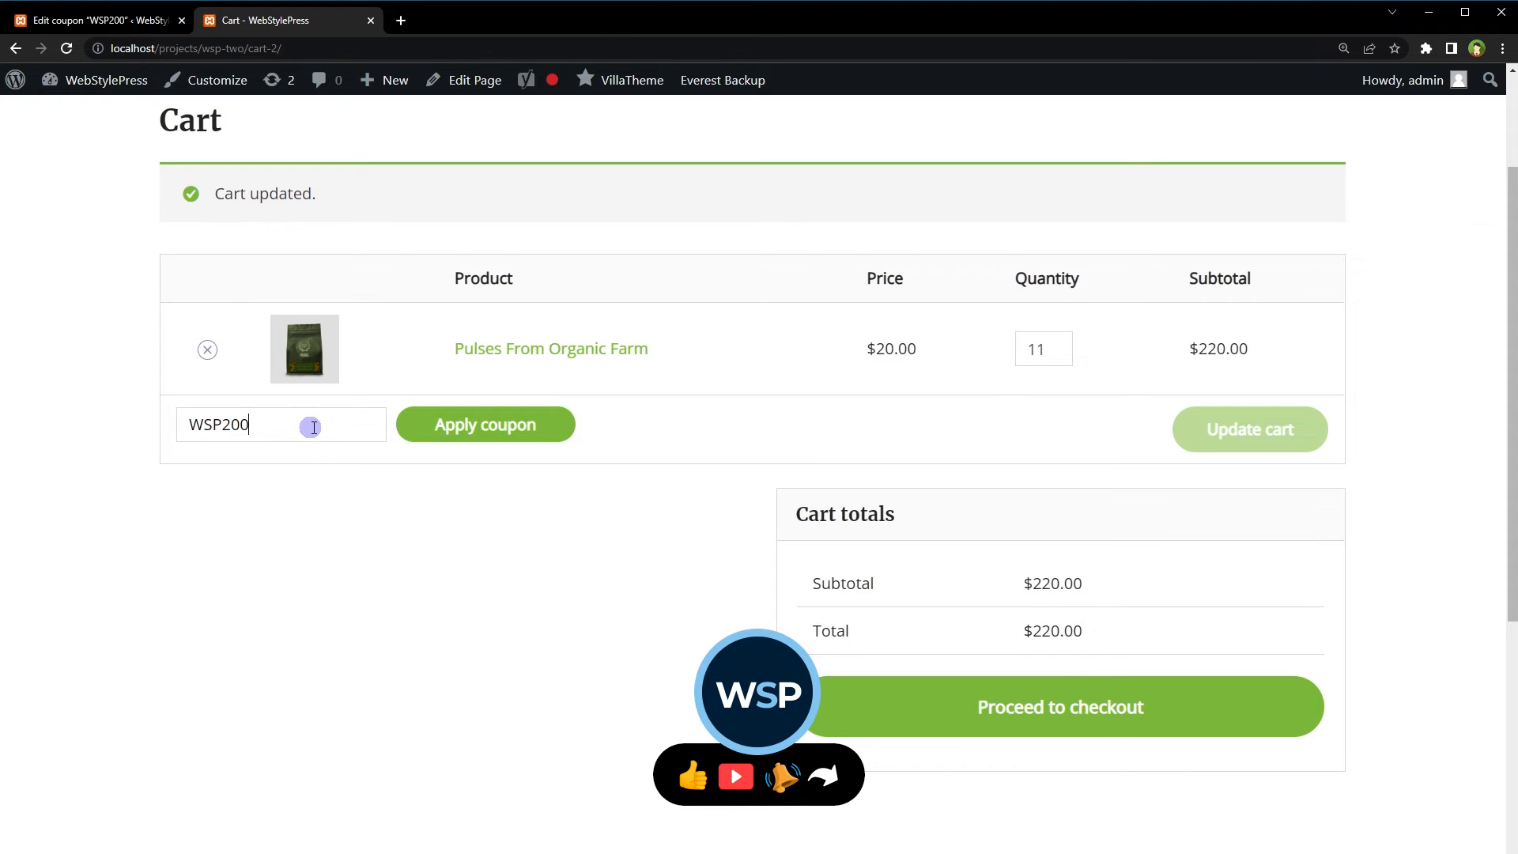
click(466, 431)
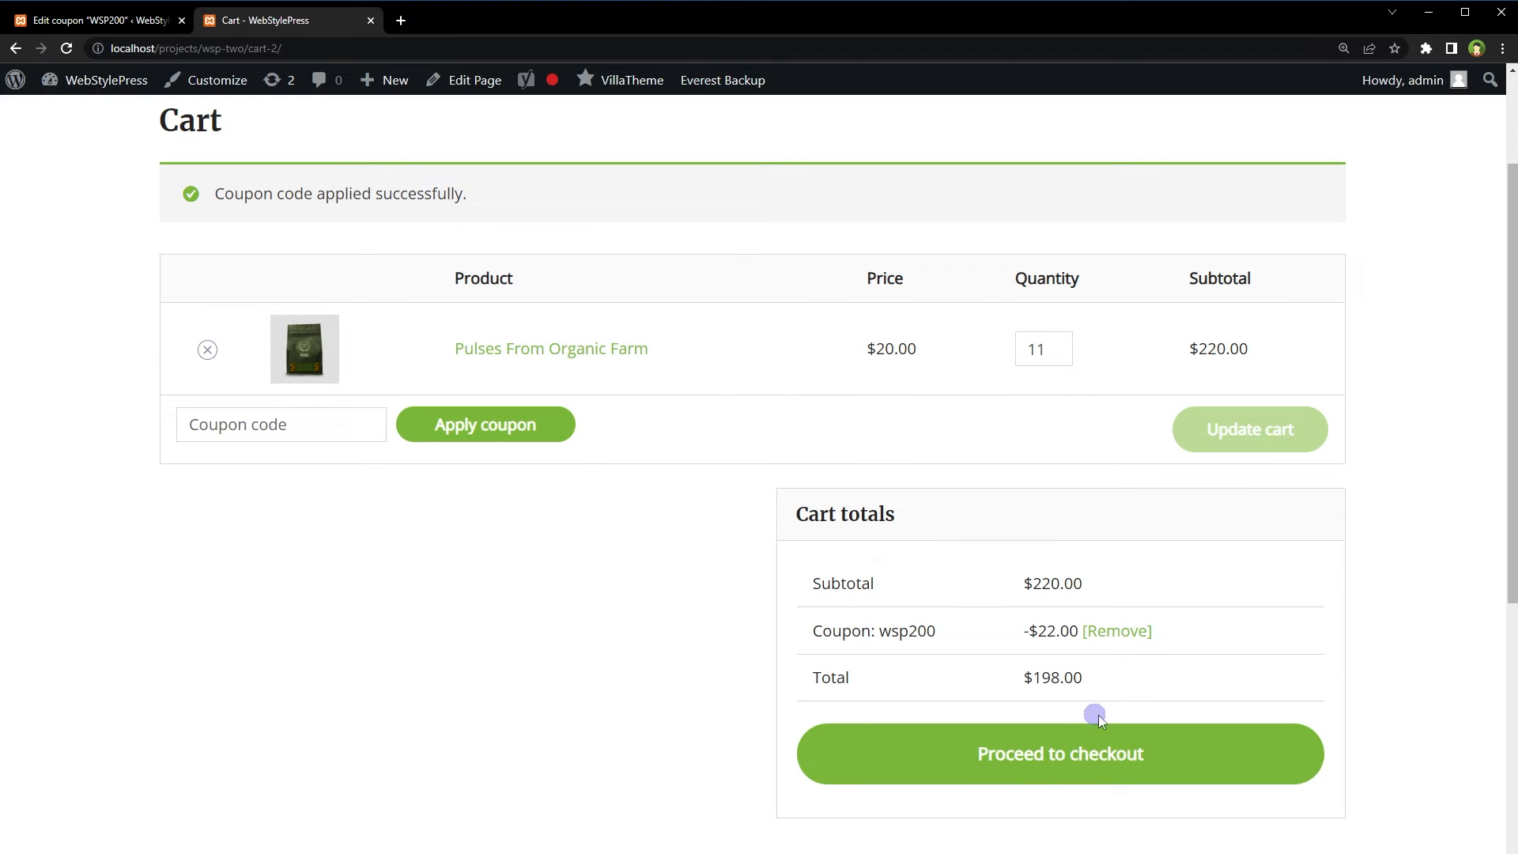
drag(1036, 631, 1062, 632)
Remove coupon WSP200 from the cart and add one Cashew Butter from the shop, opened in a separate tab
click(1152, 630)
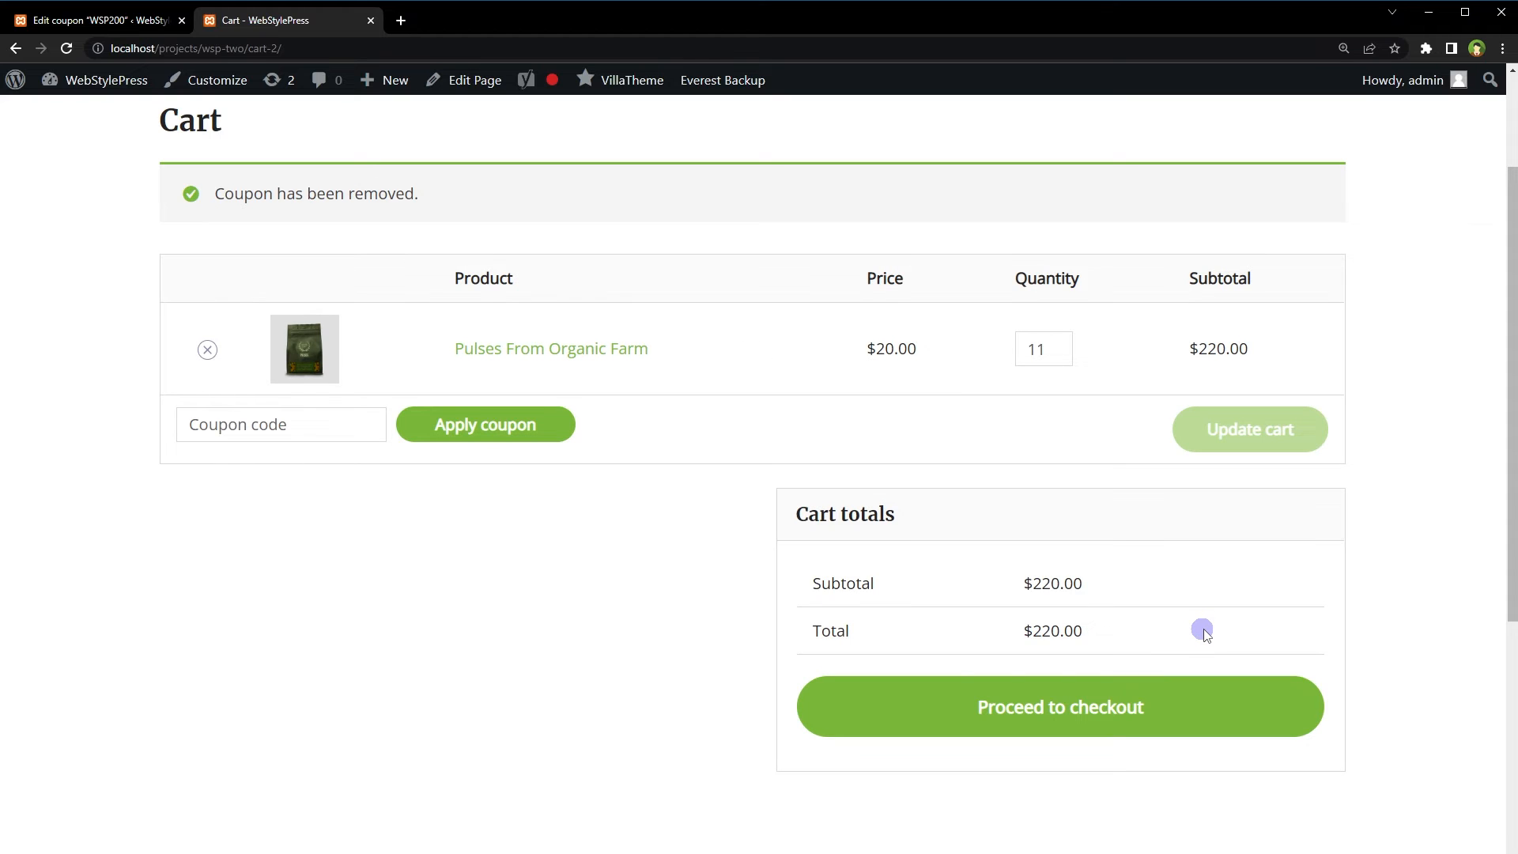
scroll(1204, 629, up, 2)
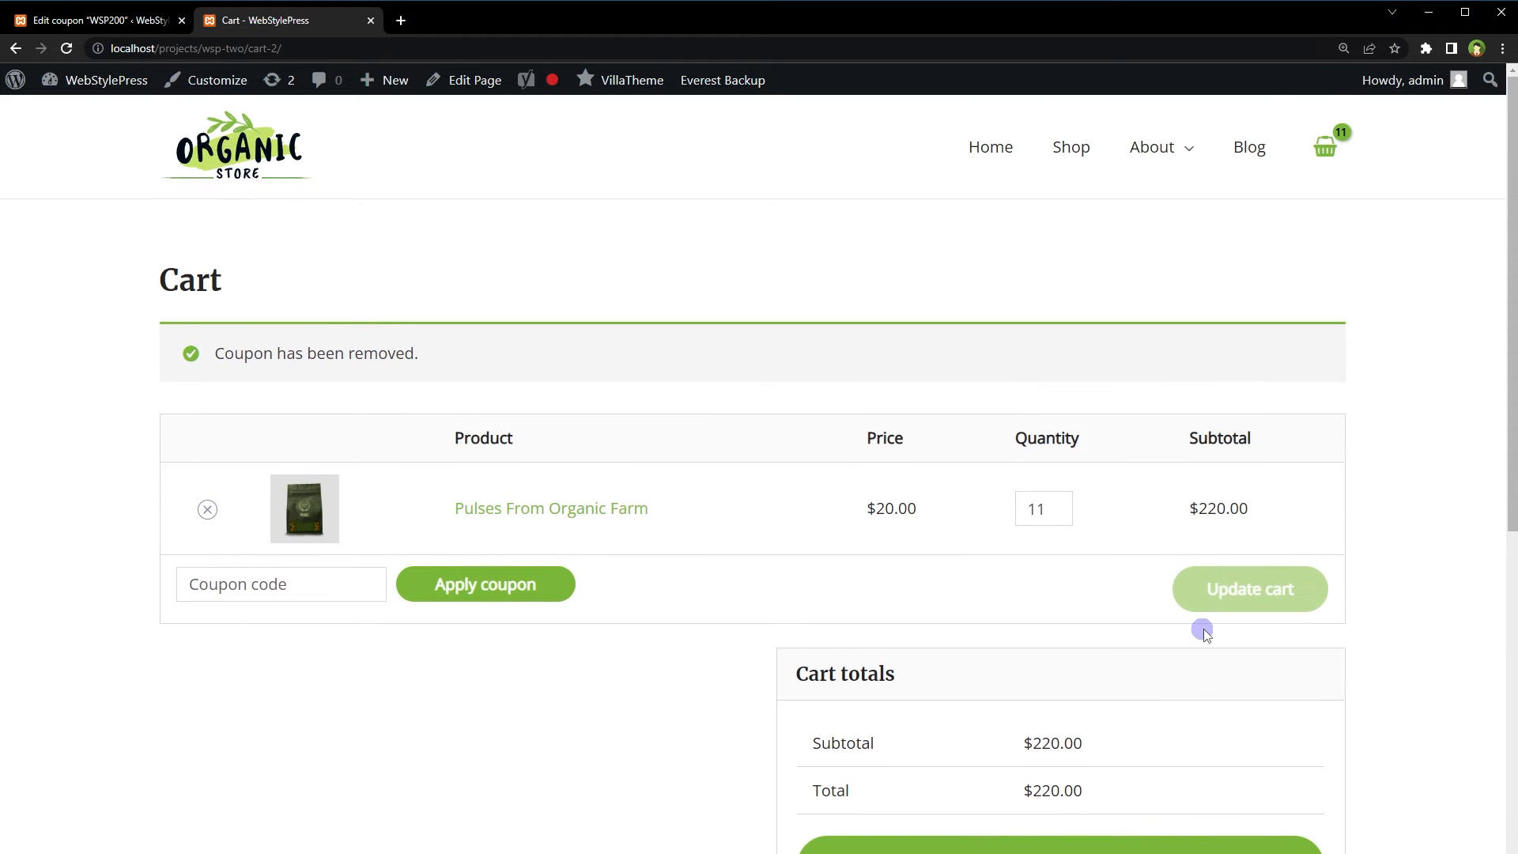
middle_click(1087, 158)
click(453, 17)
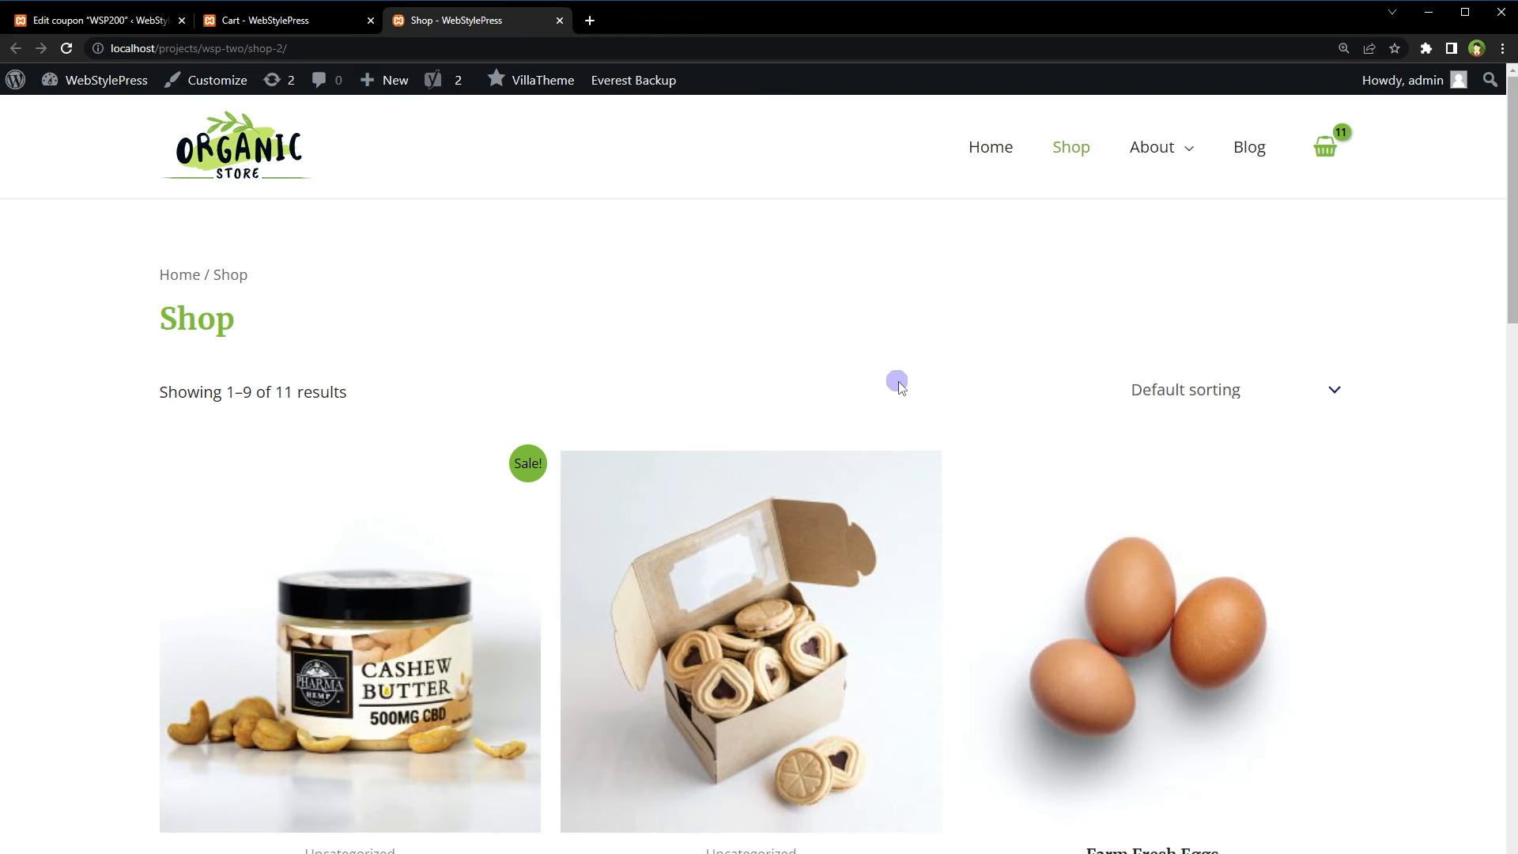
scroll(899, 384, down, 3)
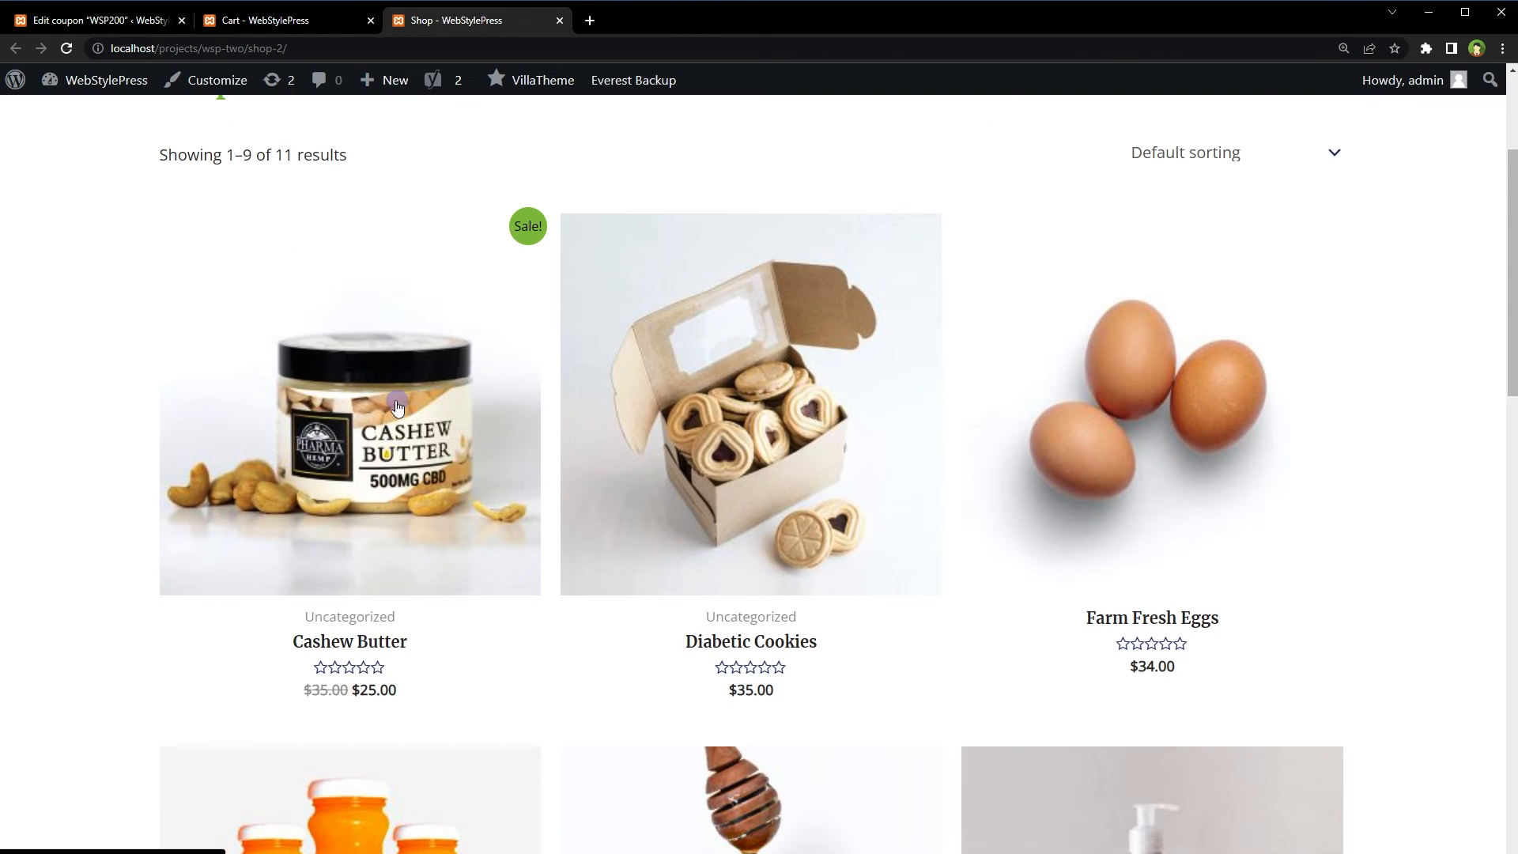
click(398, 401)
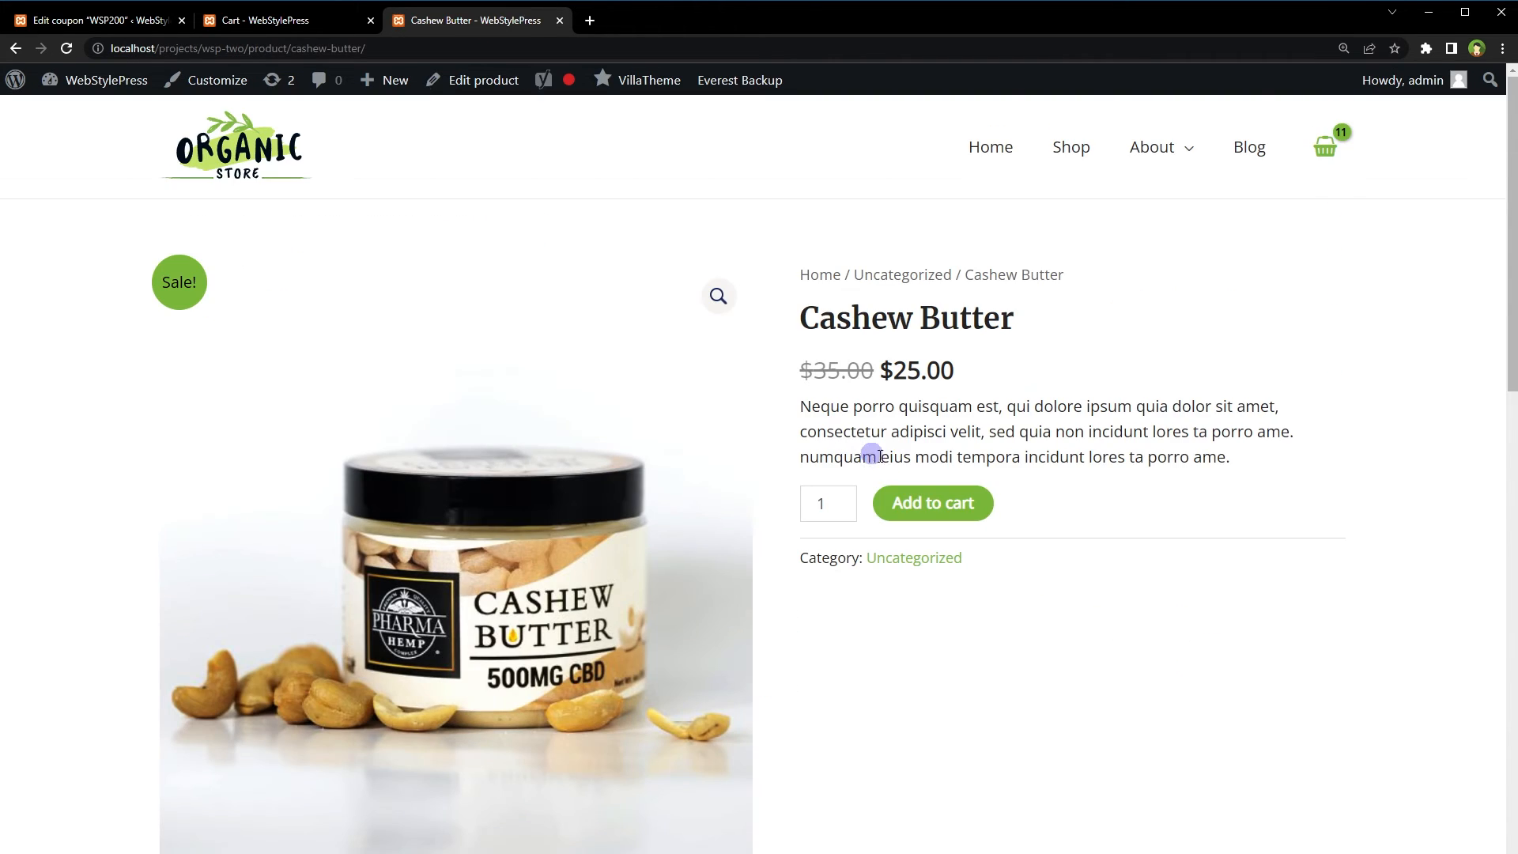
click(940, 503)
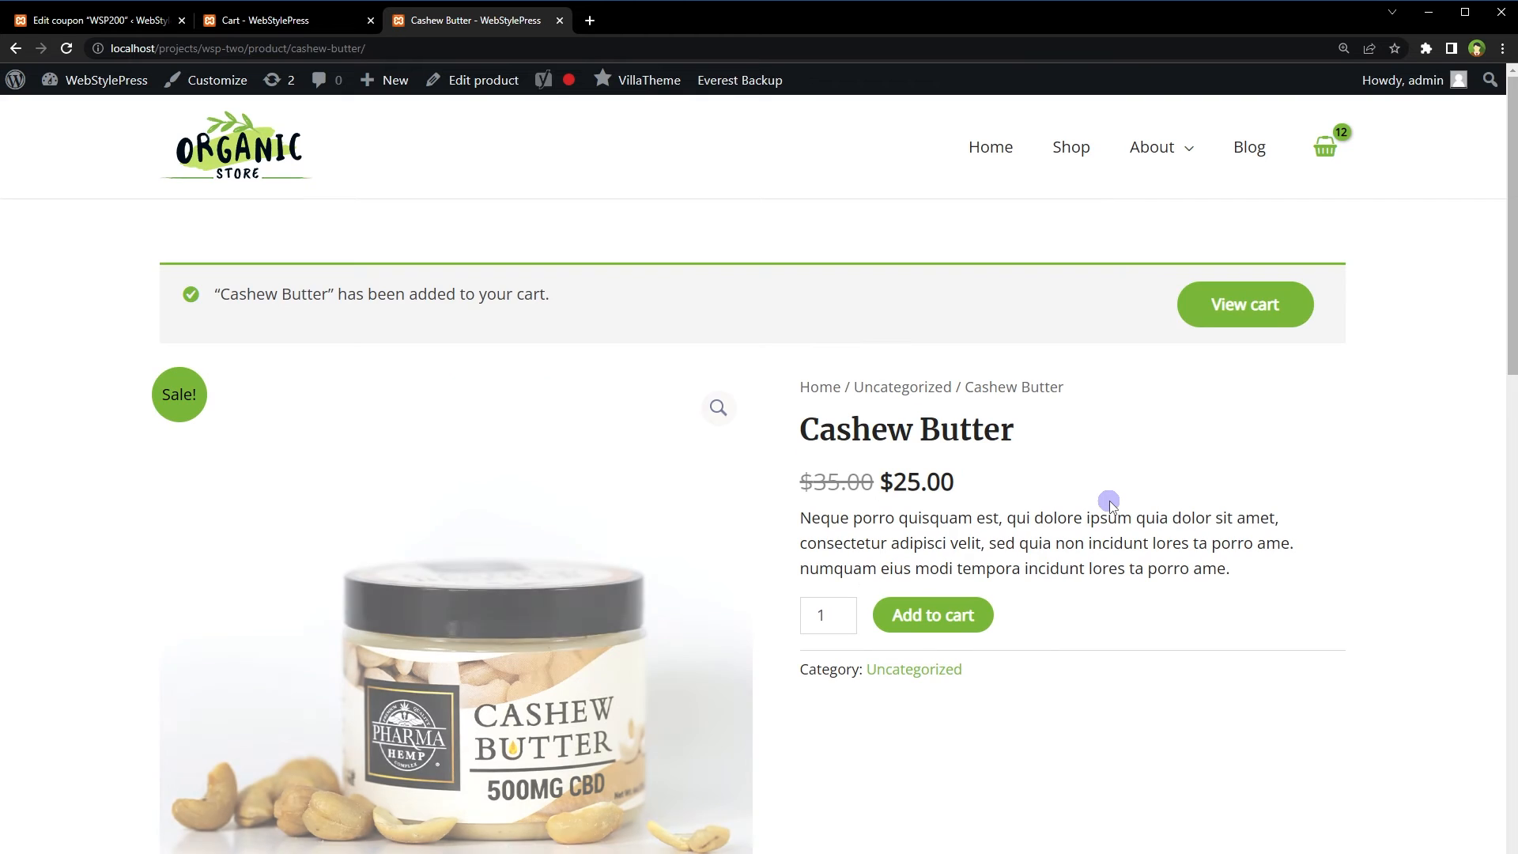
Close the Cashew Butter tab, reload the cart, and apply coupon WSP200 with both products in it
click(560, 22)
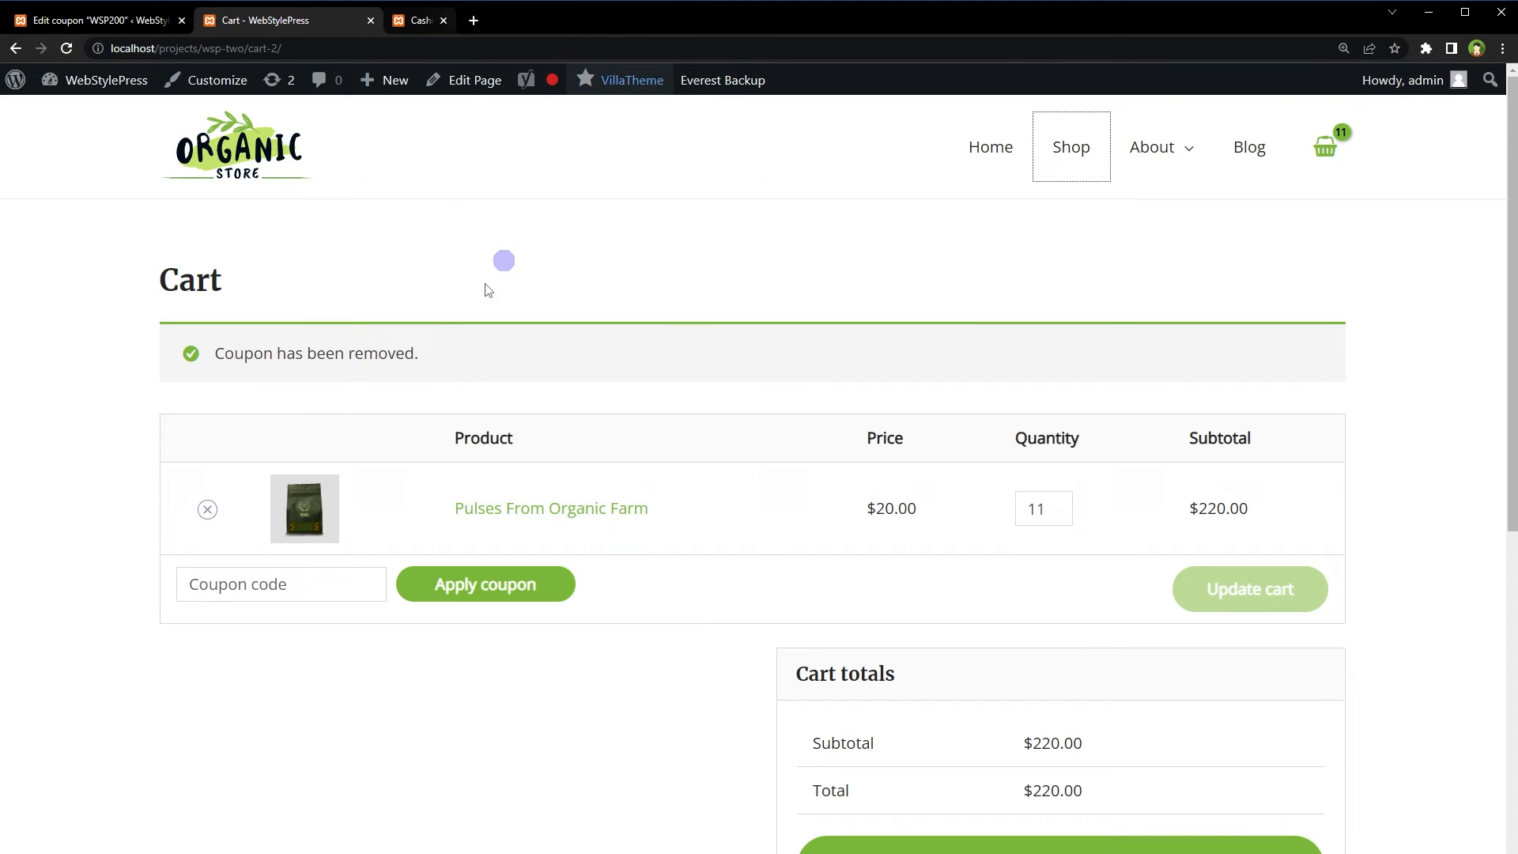
right_click(94, 412)
click(117, 459)
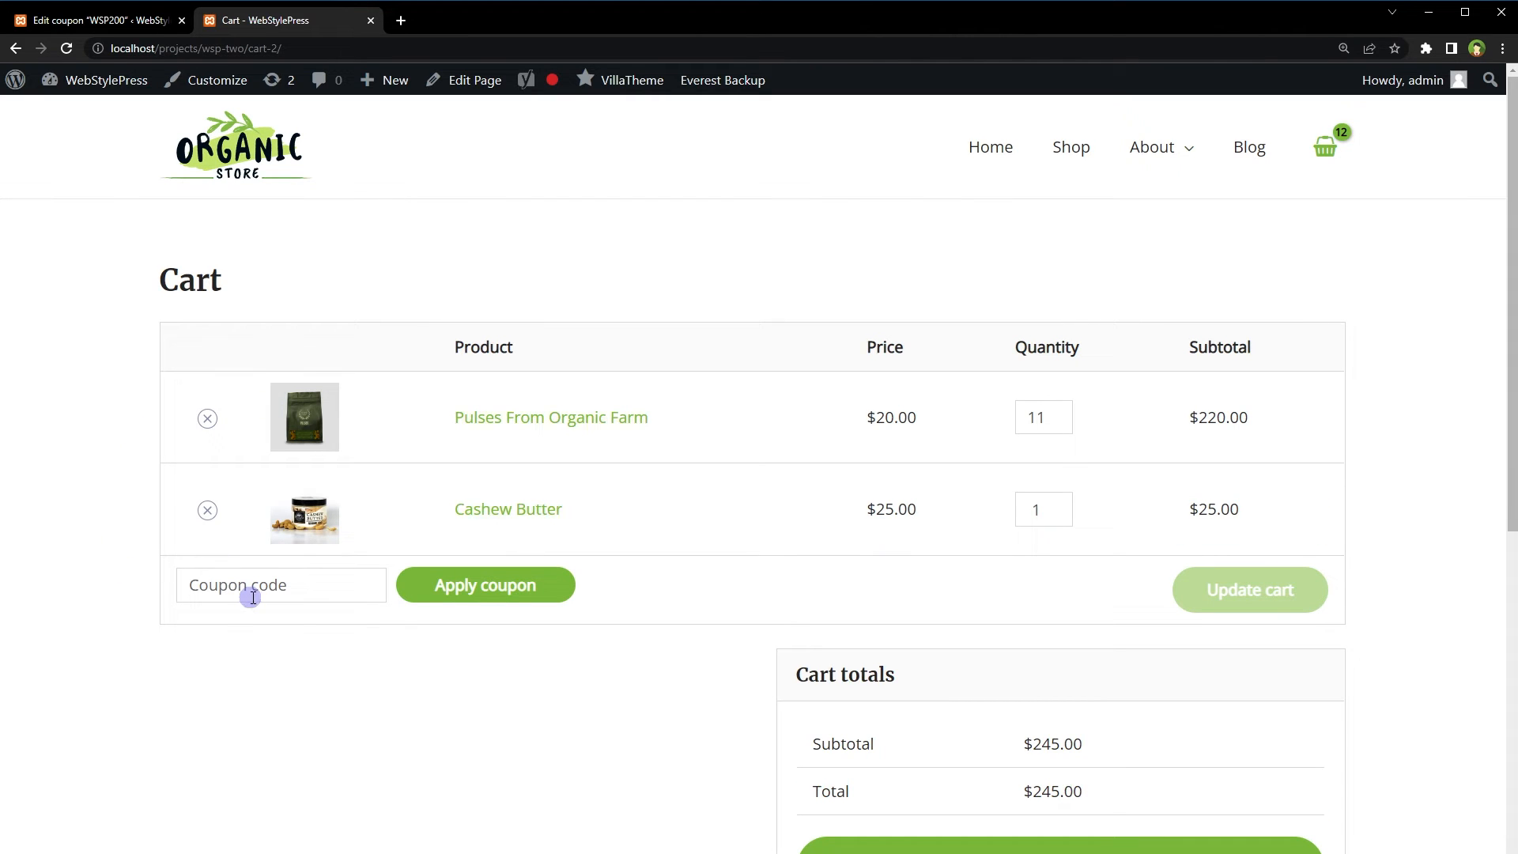
scroll(457, 678, down, 3)
scroll(464, 685, up, 3)
text(WSP200)
click(403, 585)
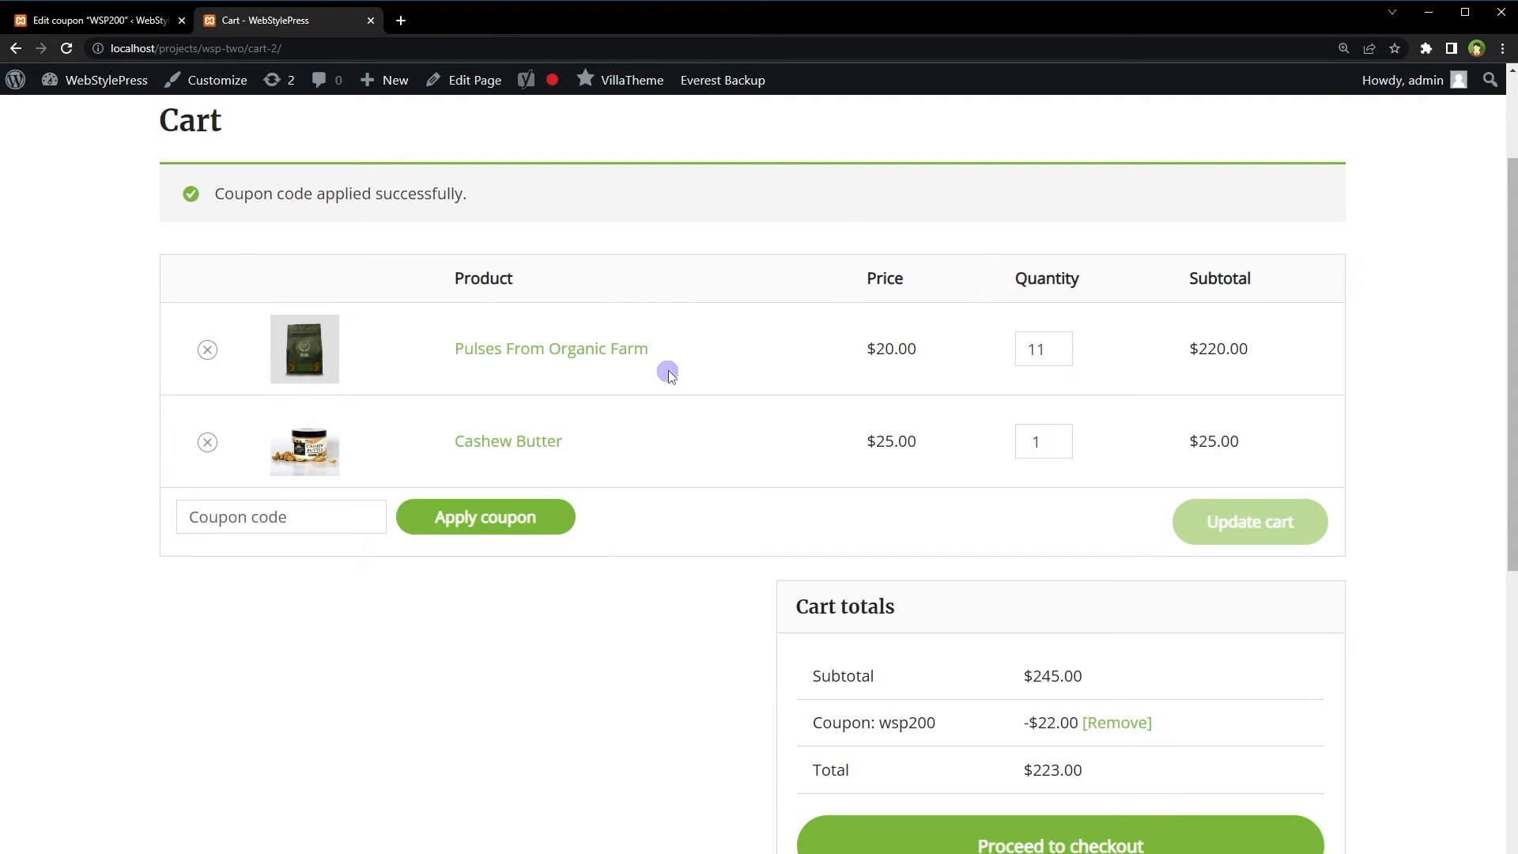
drag(688, 353, 441, 359)
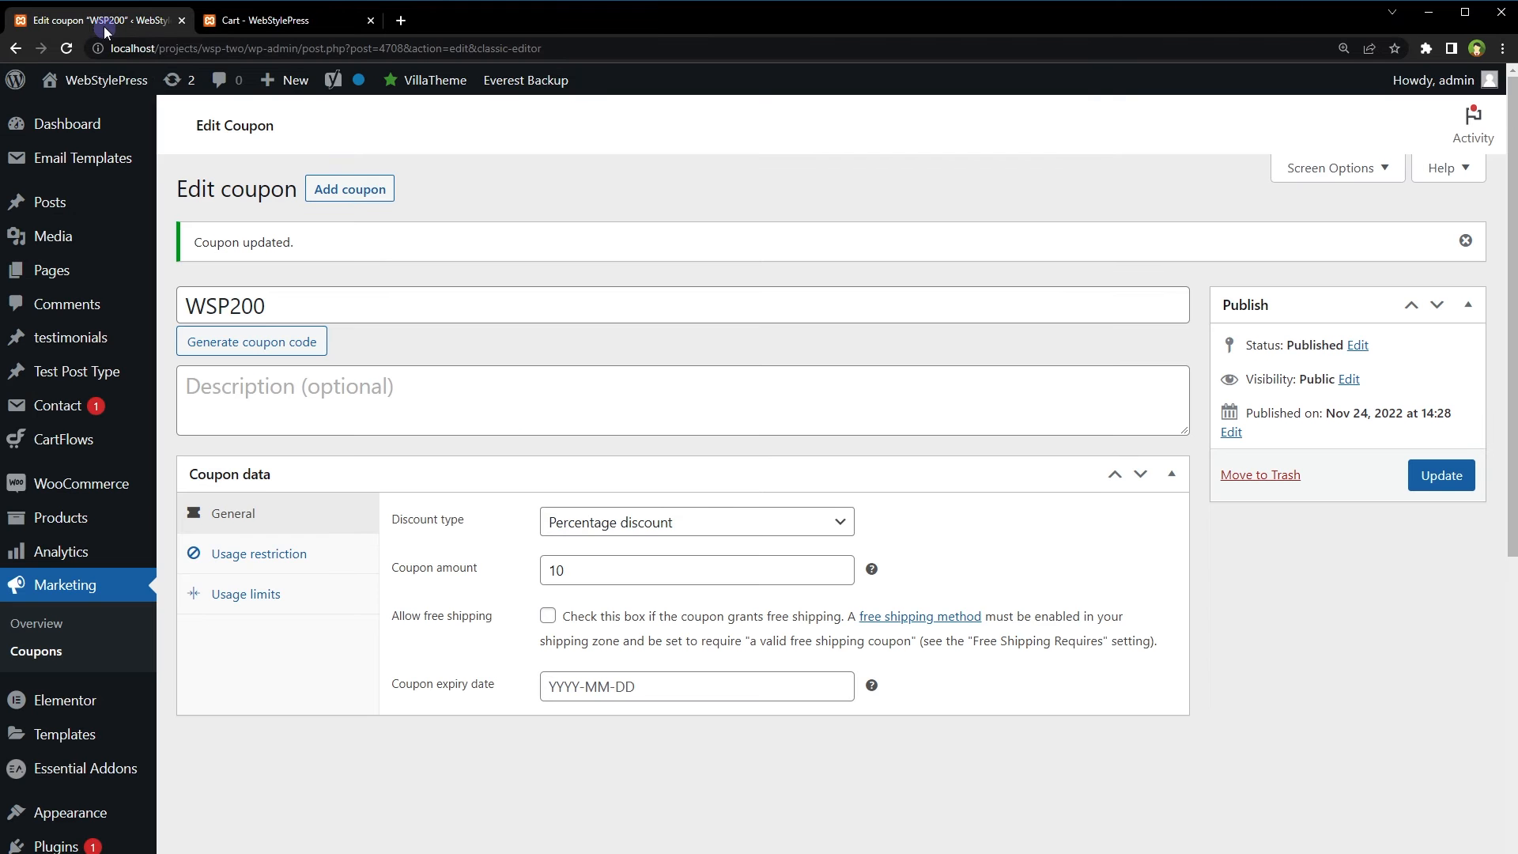
Return to the WSP200 coupon editor and review the allowed products in its usage restrictions
click(119, 20)
click(261, 554)
scroll(953, 471, down, 2)
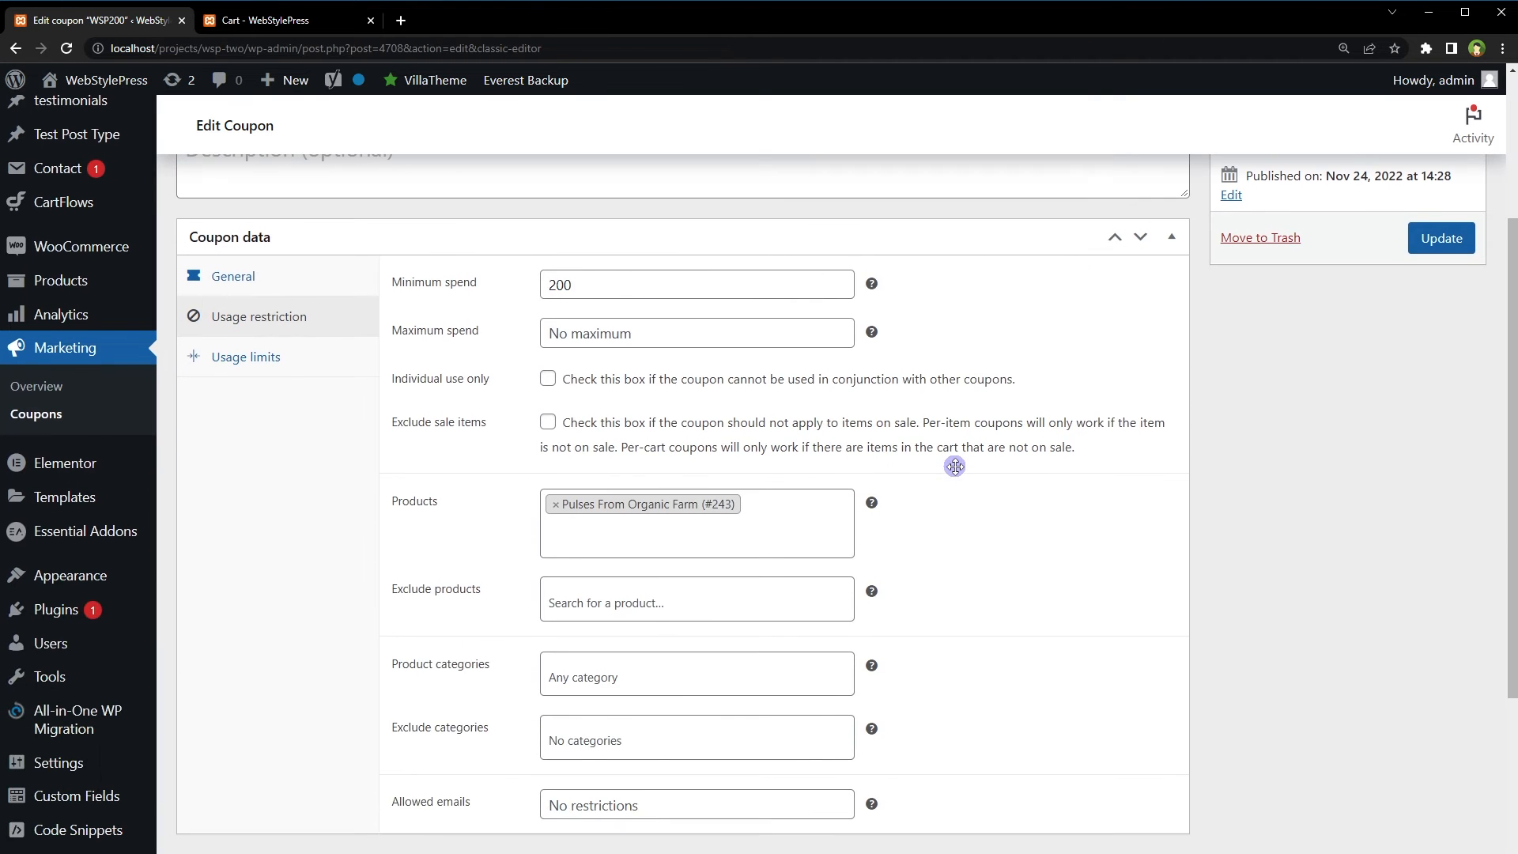
scroll(953, 474, up, 1)
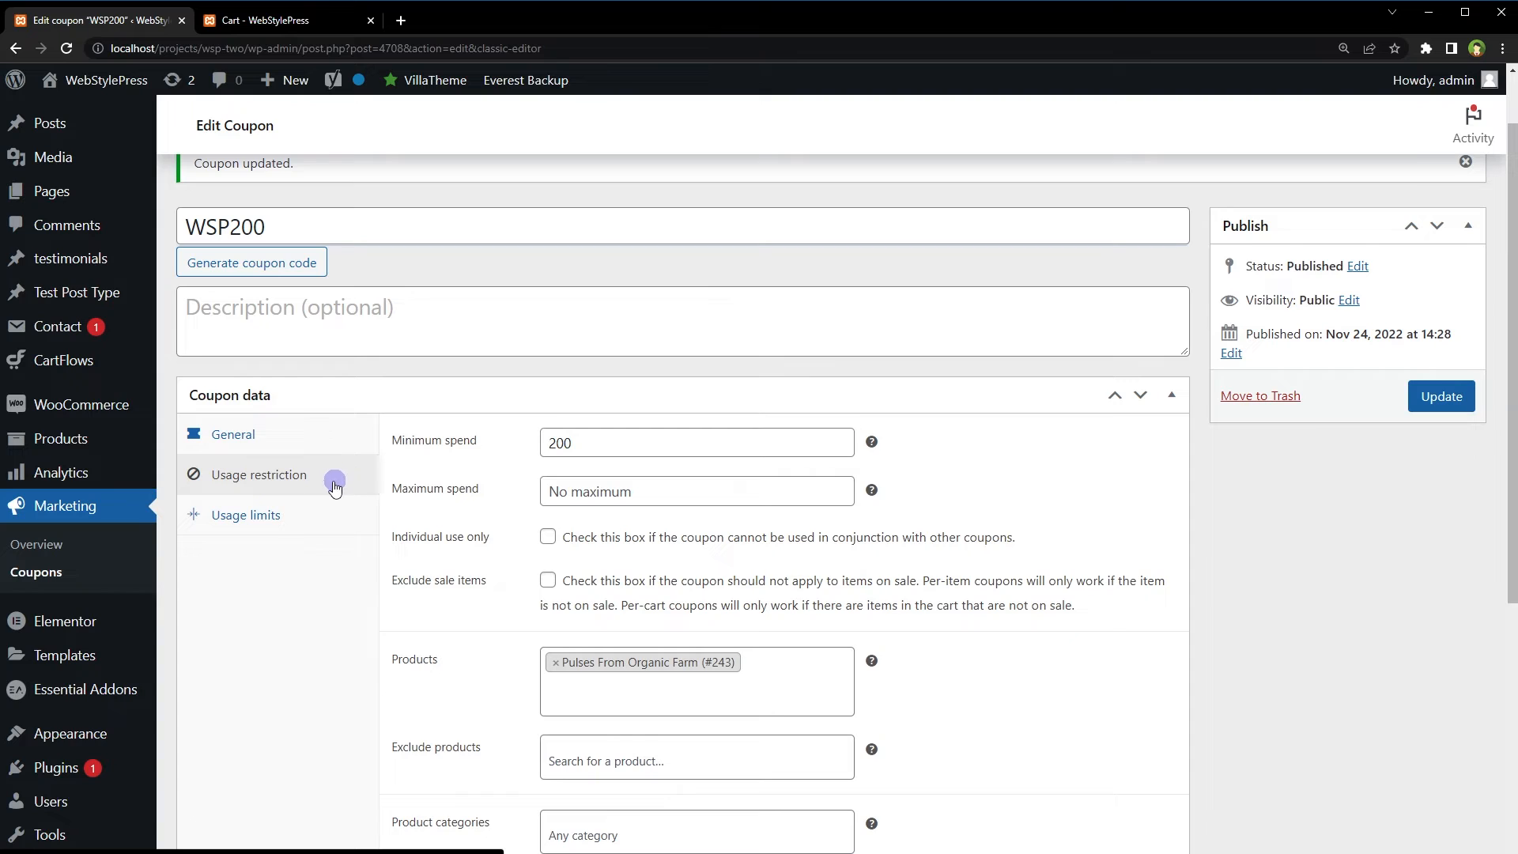
click(573, 692)
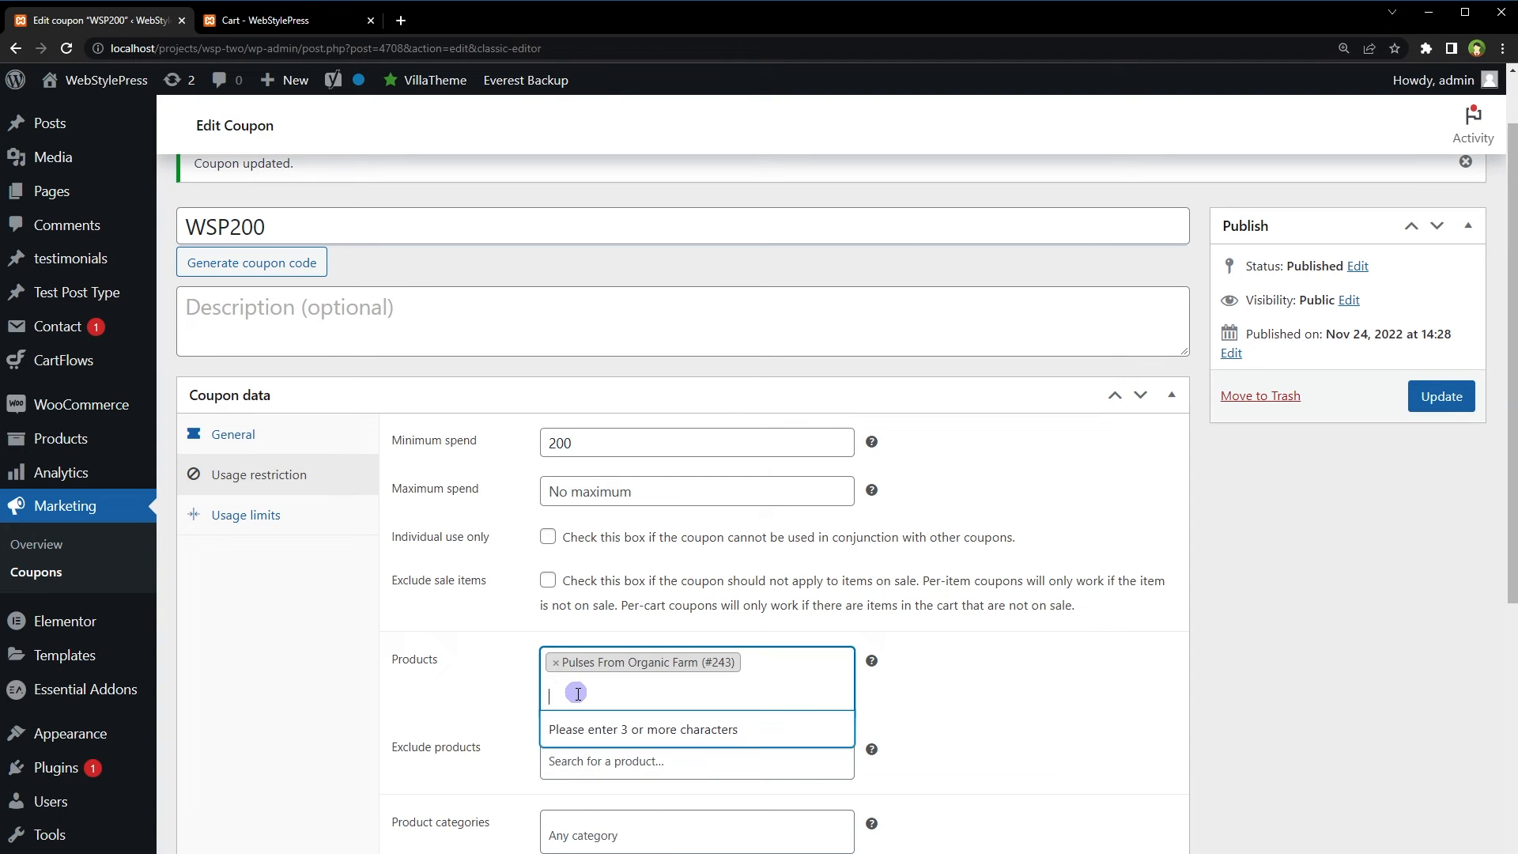
drag(267, 230, 197, 238)
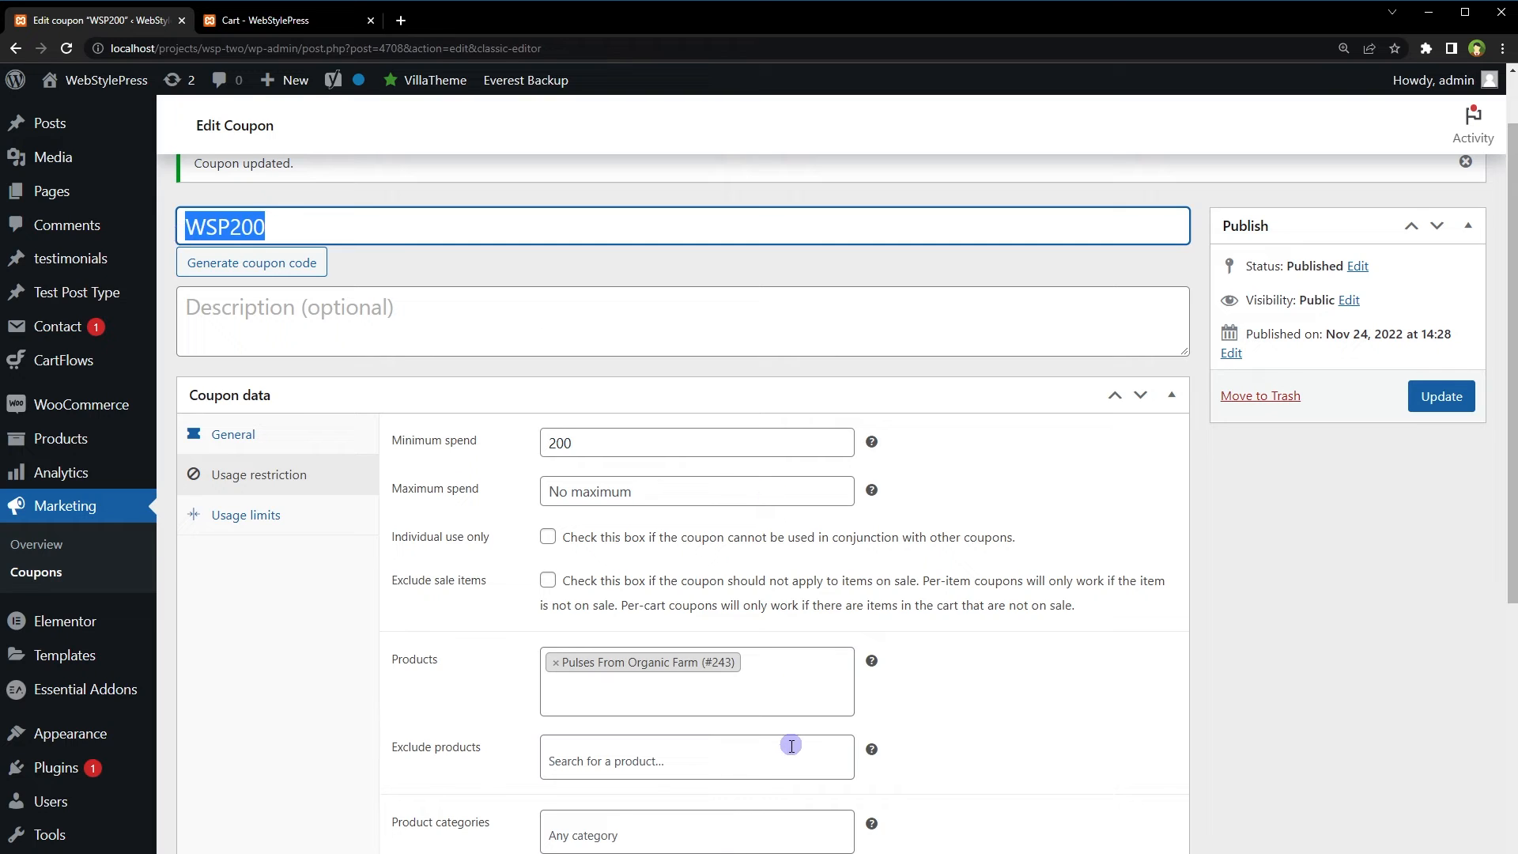
click(647, 695)
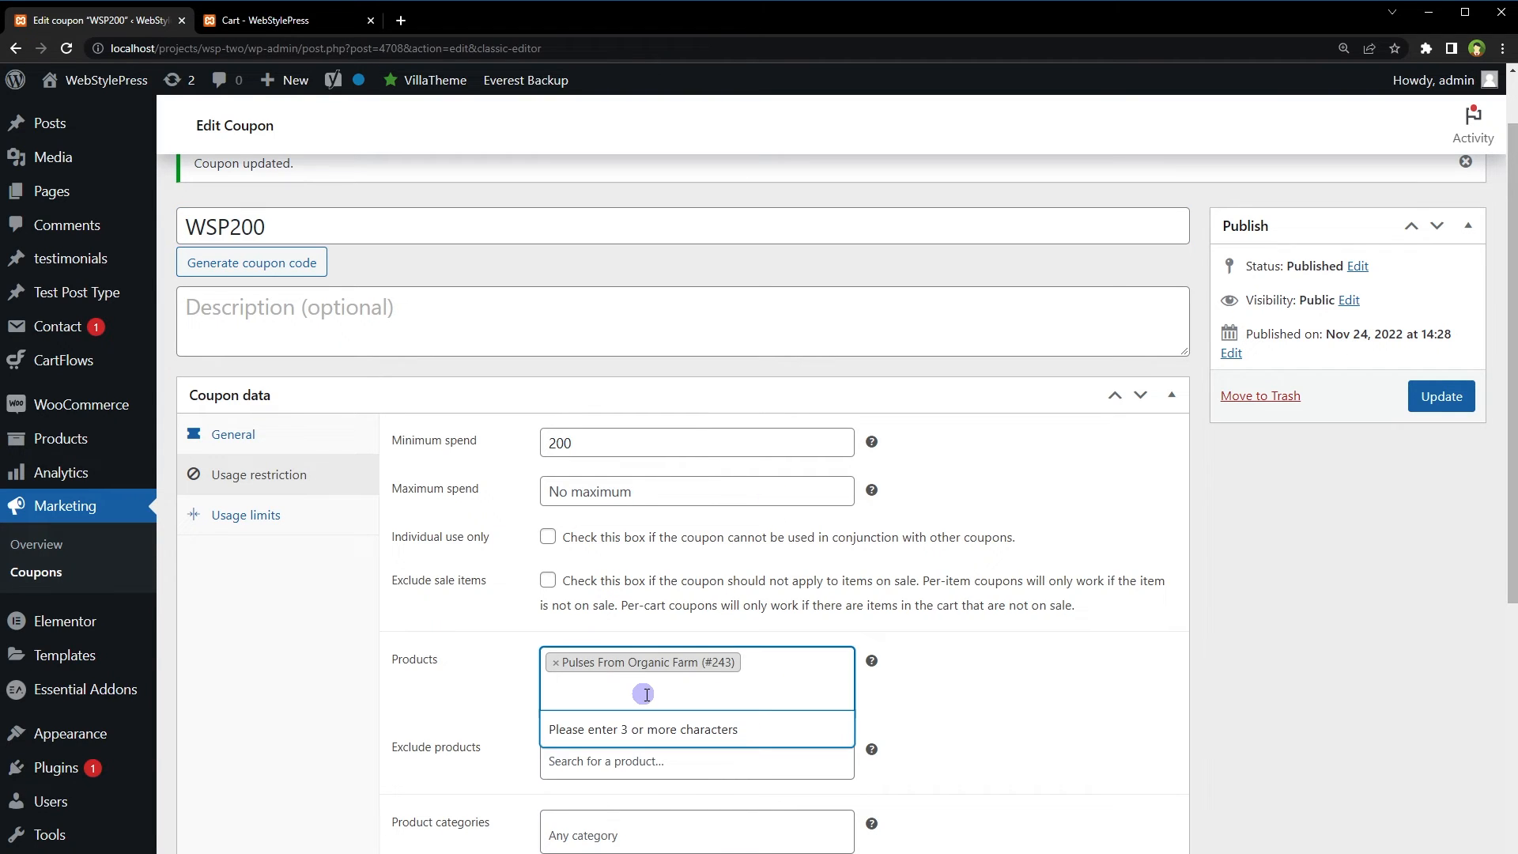
Go back to the cart and remove the applied WSP200 coupon
click(241, 16)
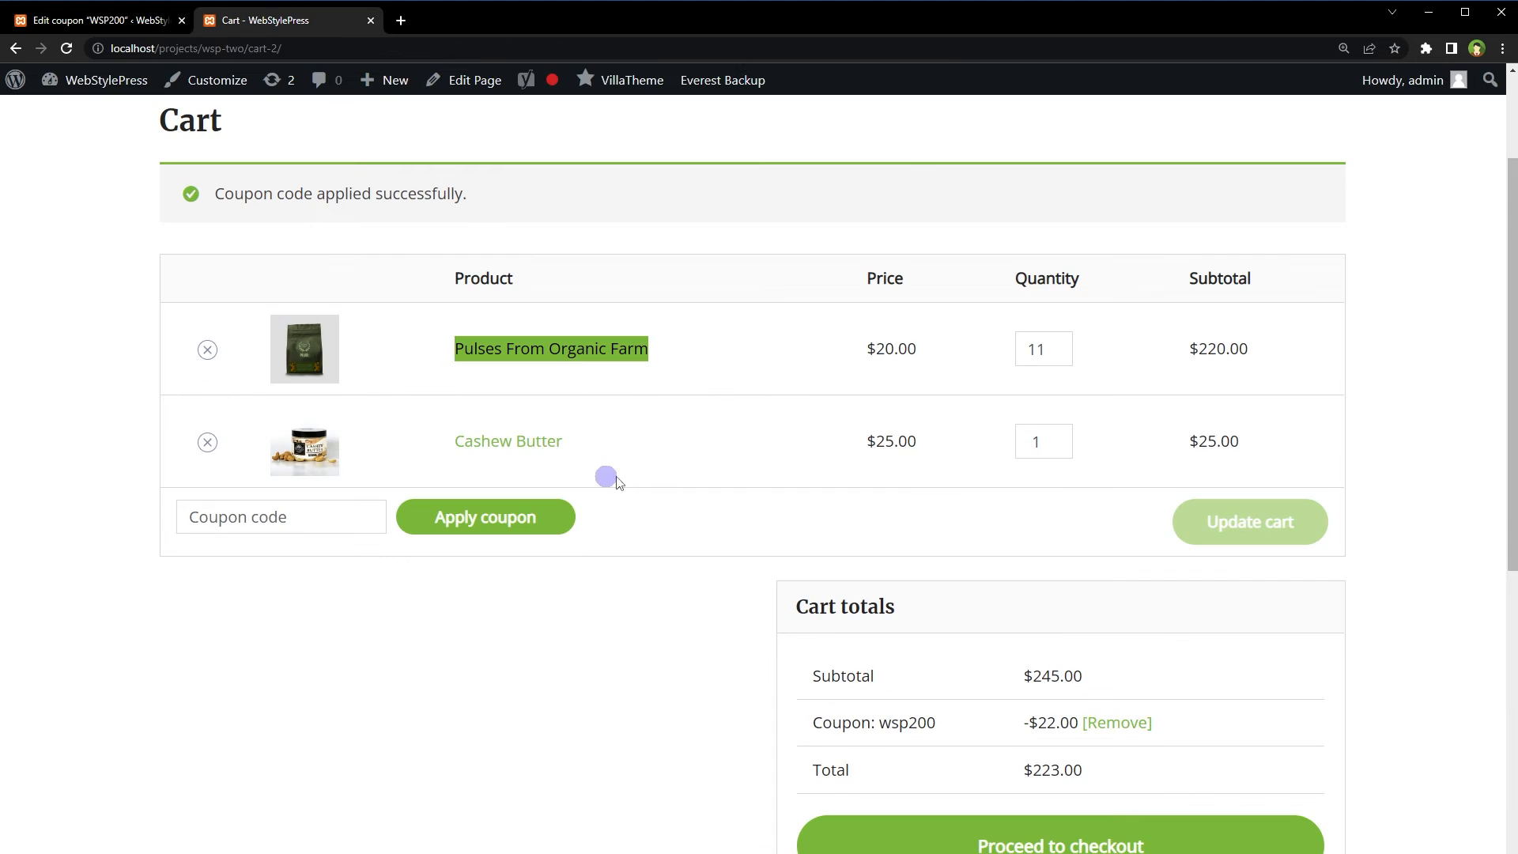
drag(695, 353, 439, 358)
click(1116, 722)
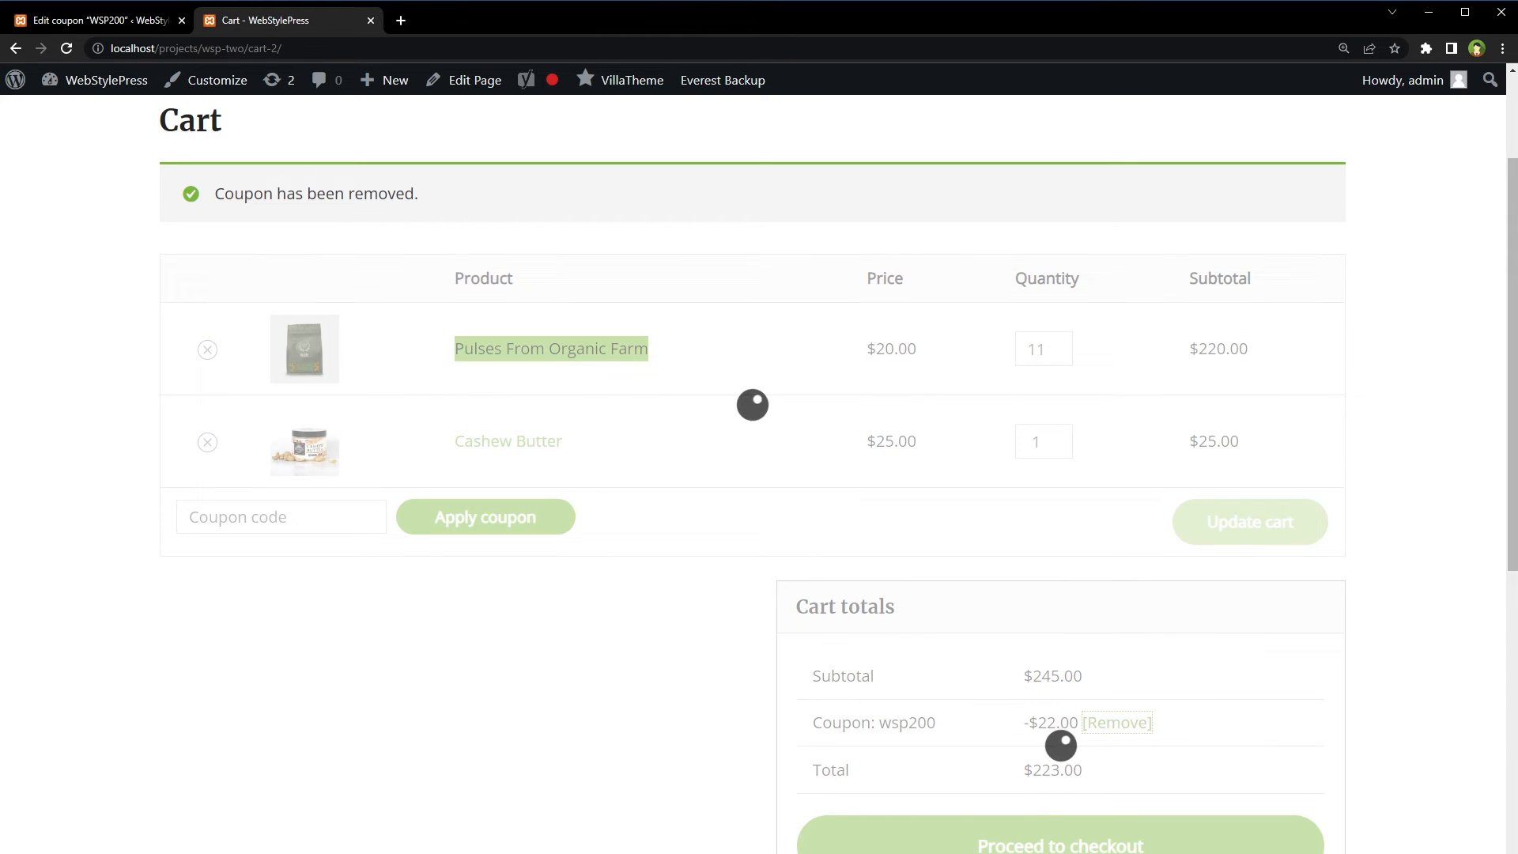
Reopen the WSP200 coupon editor and examine its minimum spend, product, excluded product and product category restriction settings
click(103, 22)
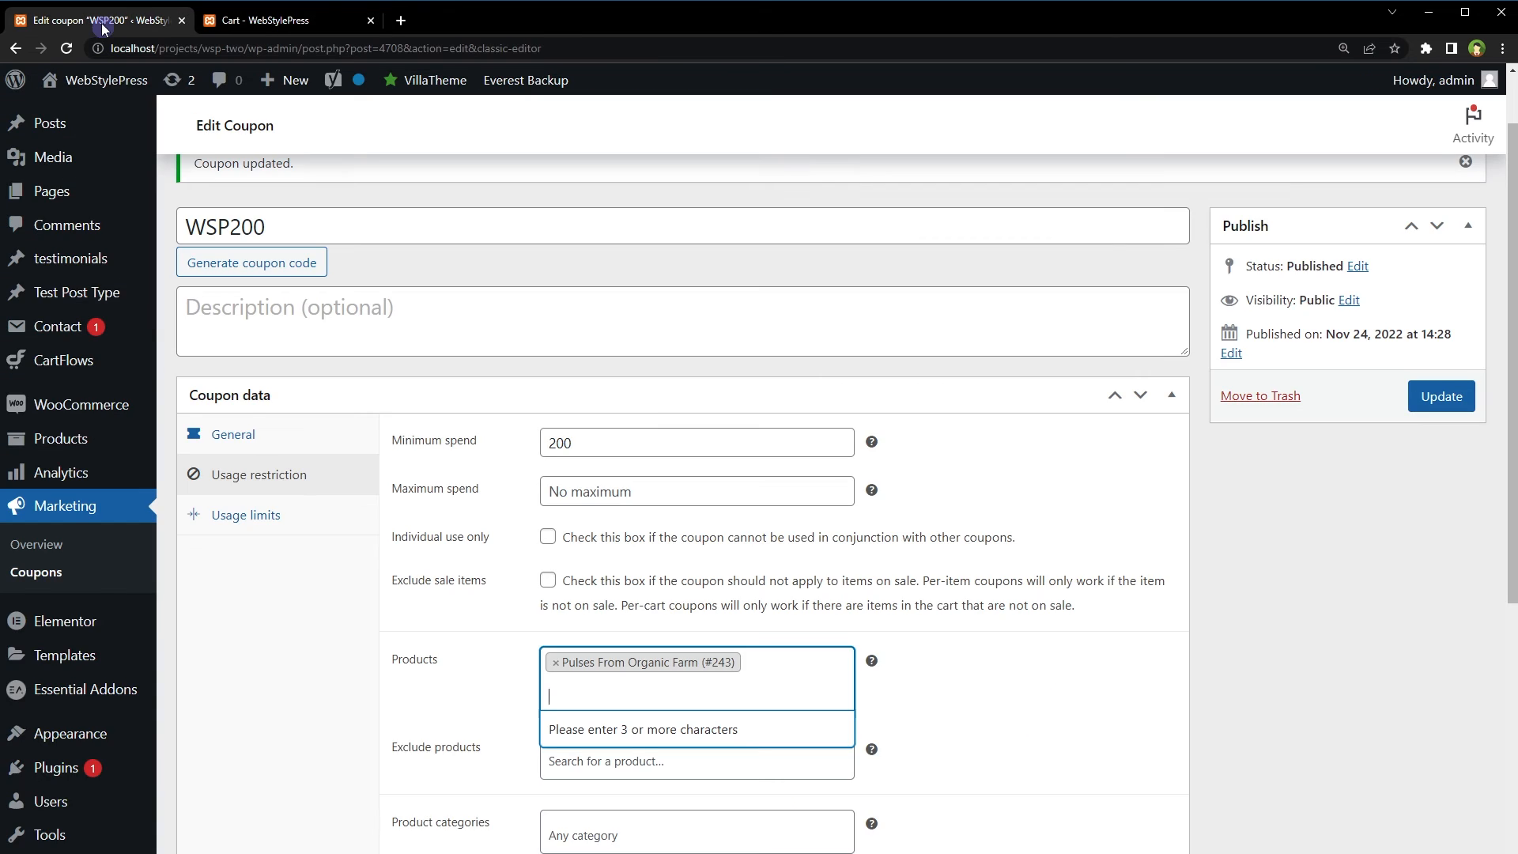
scroll(1360, 518, down, 3)
scroll(1361, 523, up, 1)
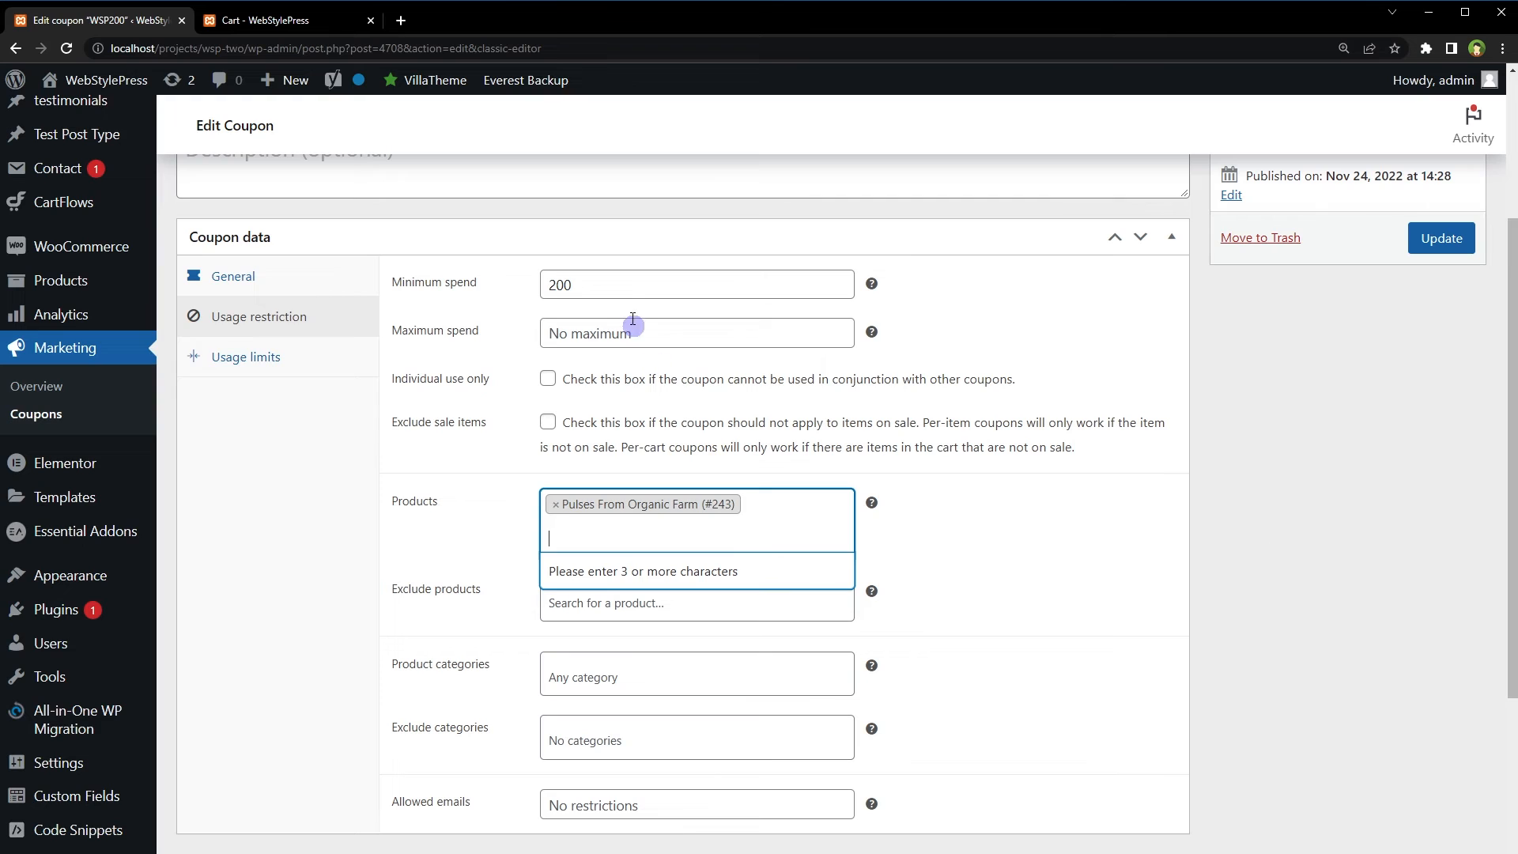
click(623, 292)
click(715, 548)
click(491, 668)
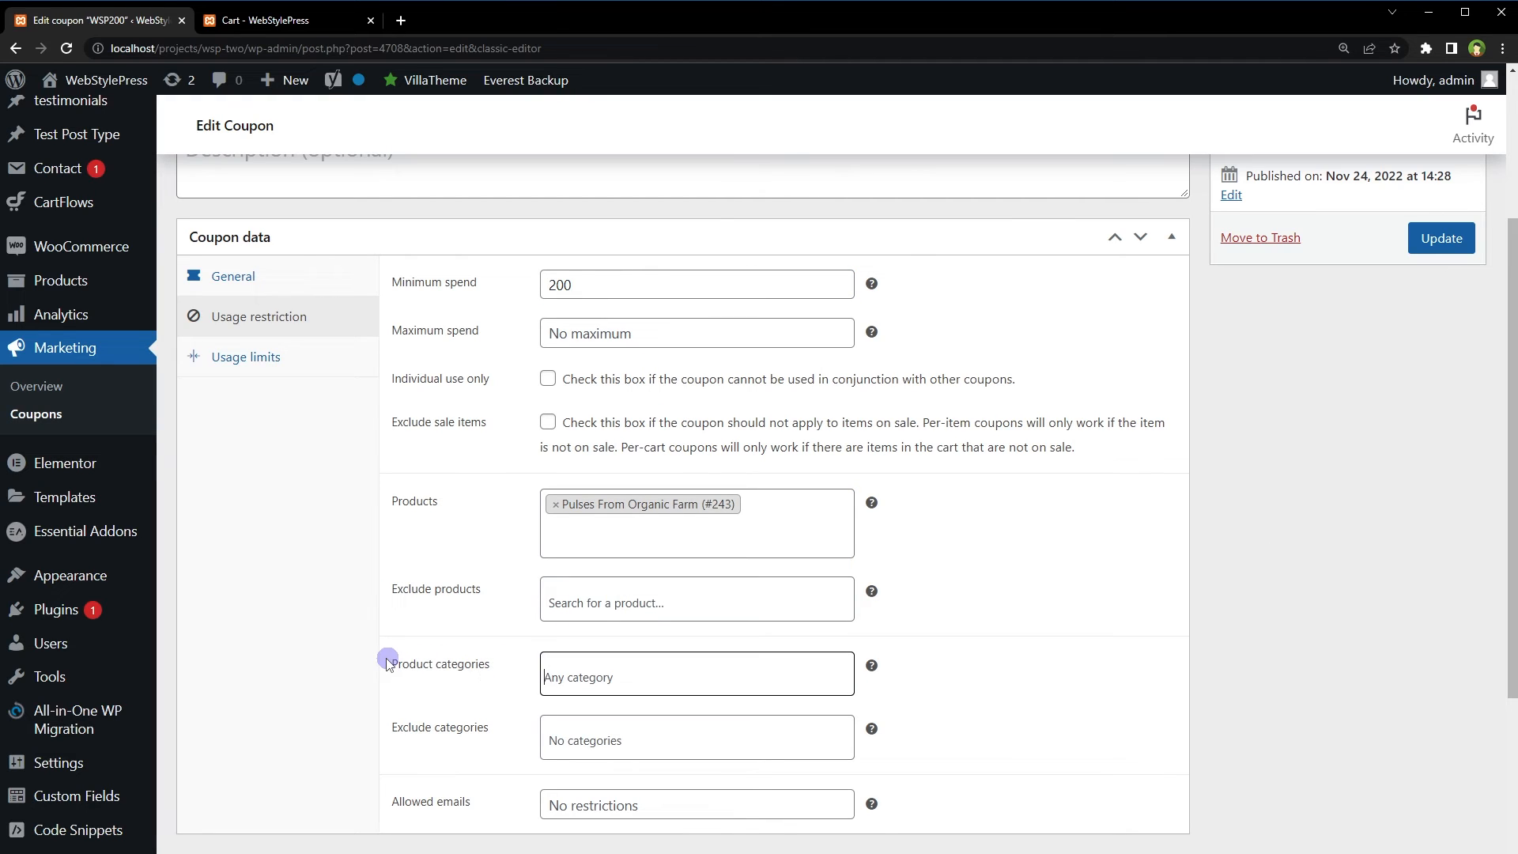
drag(398, 663, 475, 668)
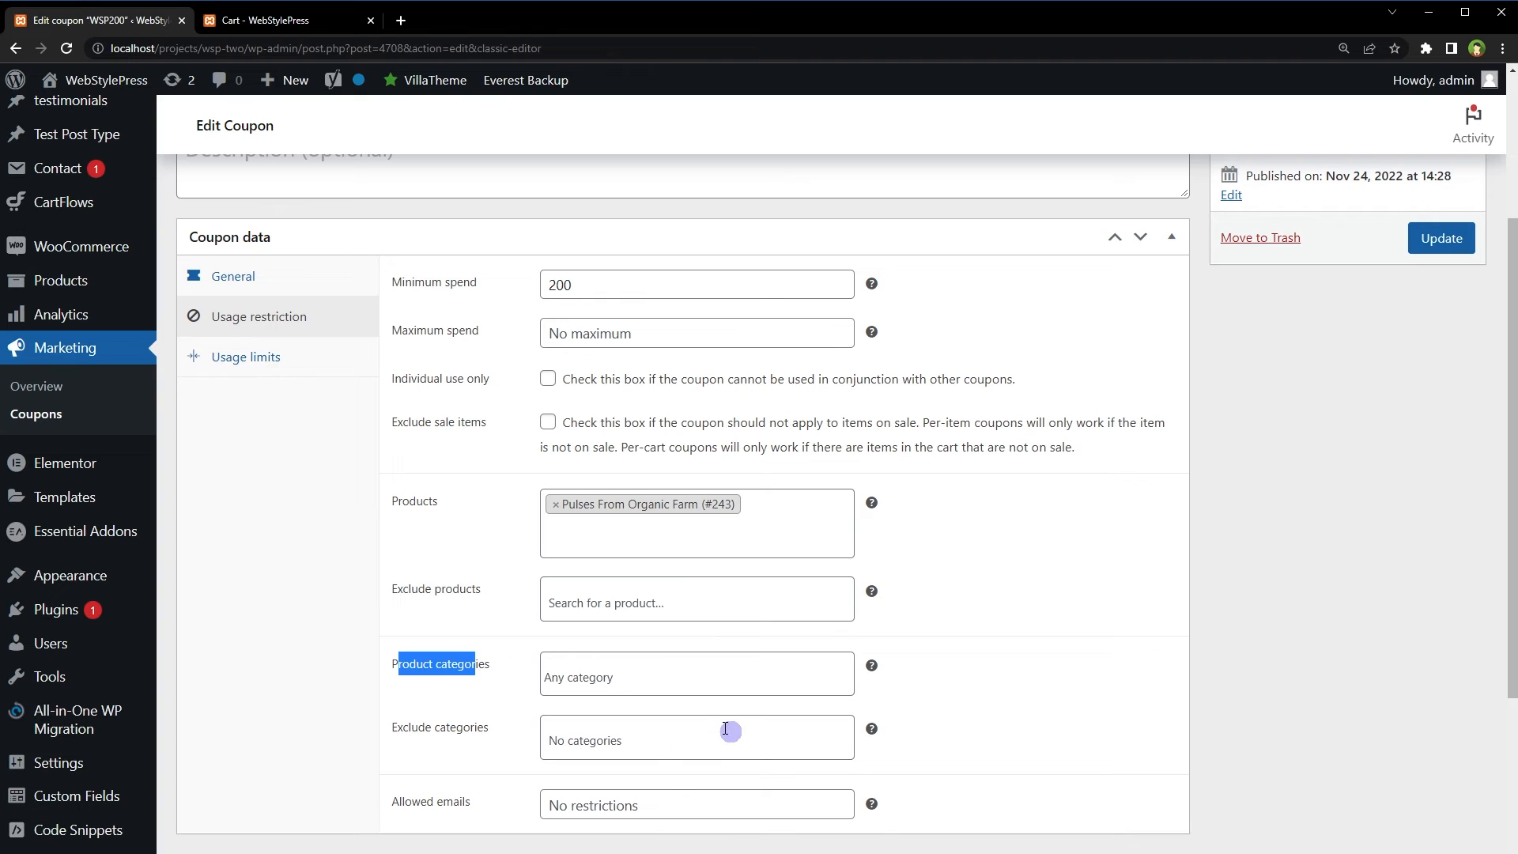
click(696, 587)
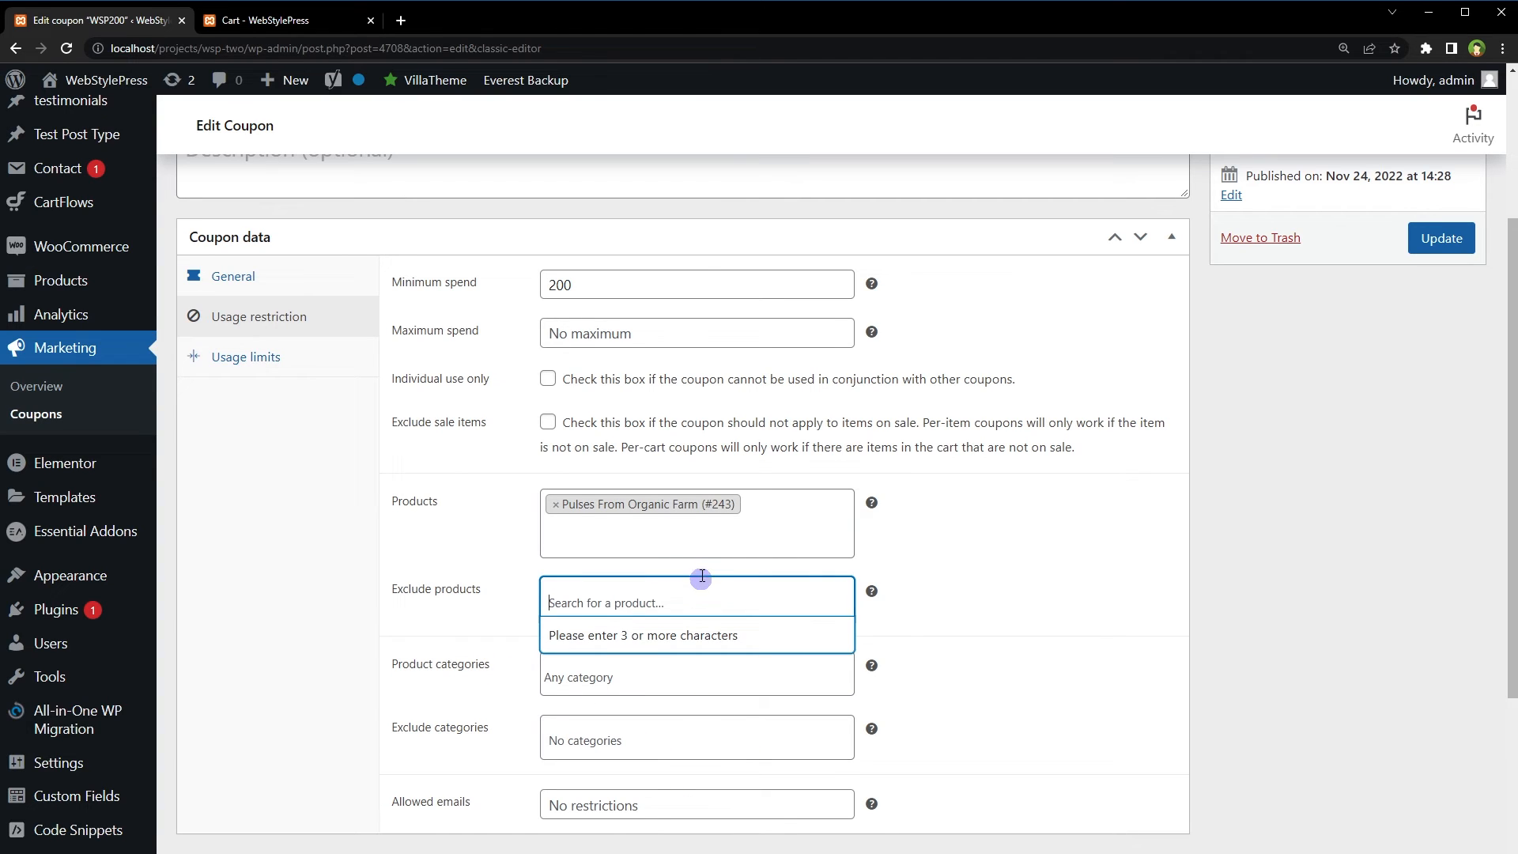
Examine the WSP200 coupon's product, product category, excluded category and allowed emails restriction fields
click(688, 545)
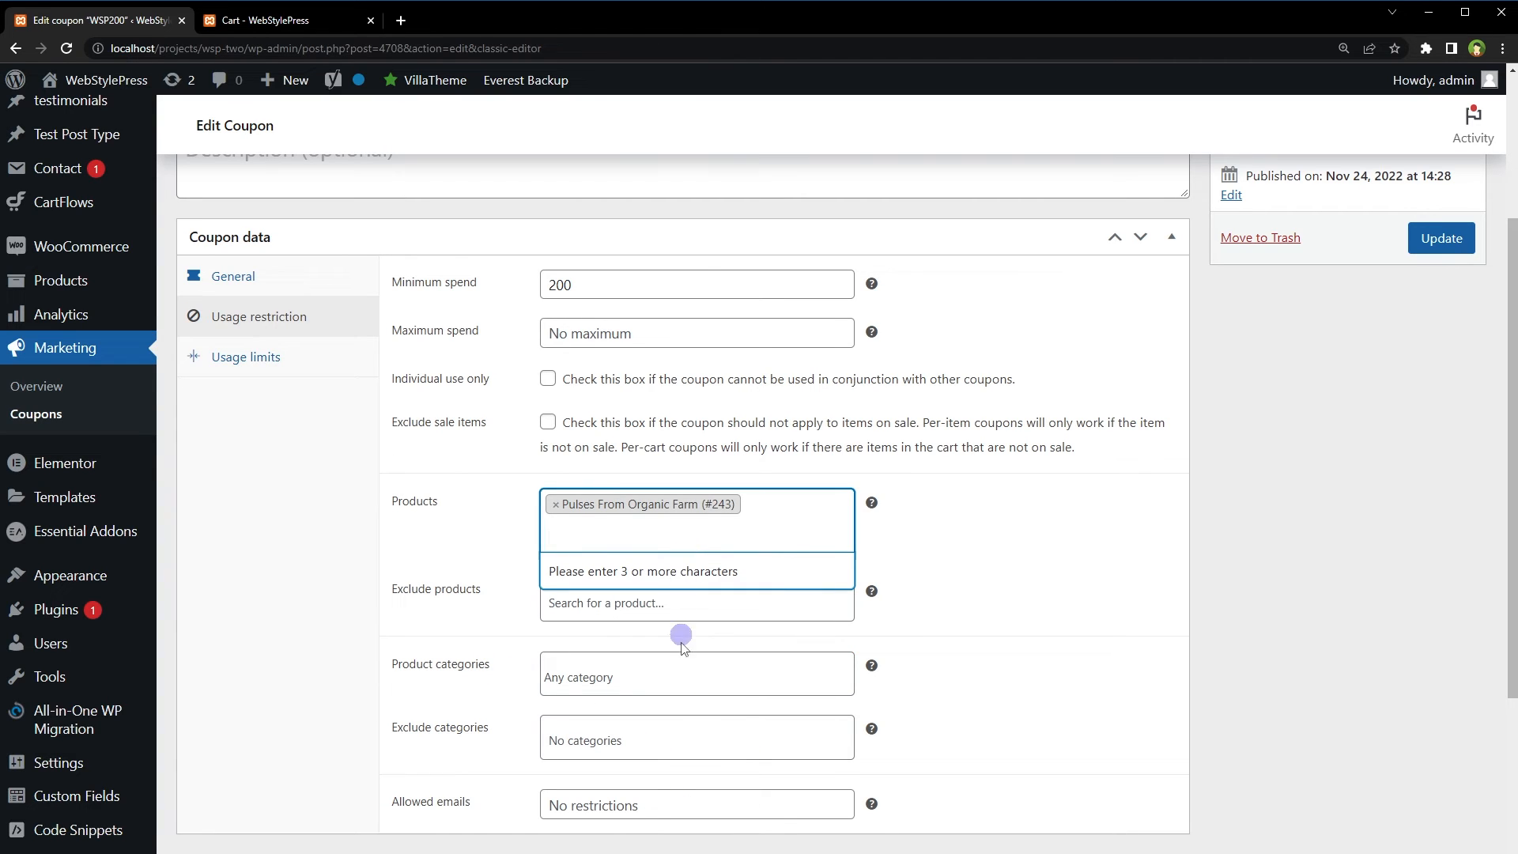
click(681, 677)
click(311, 692)
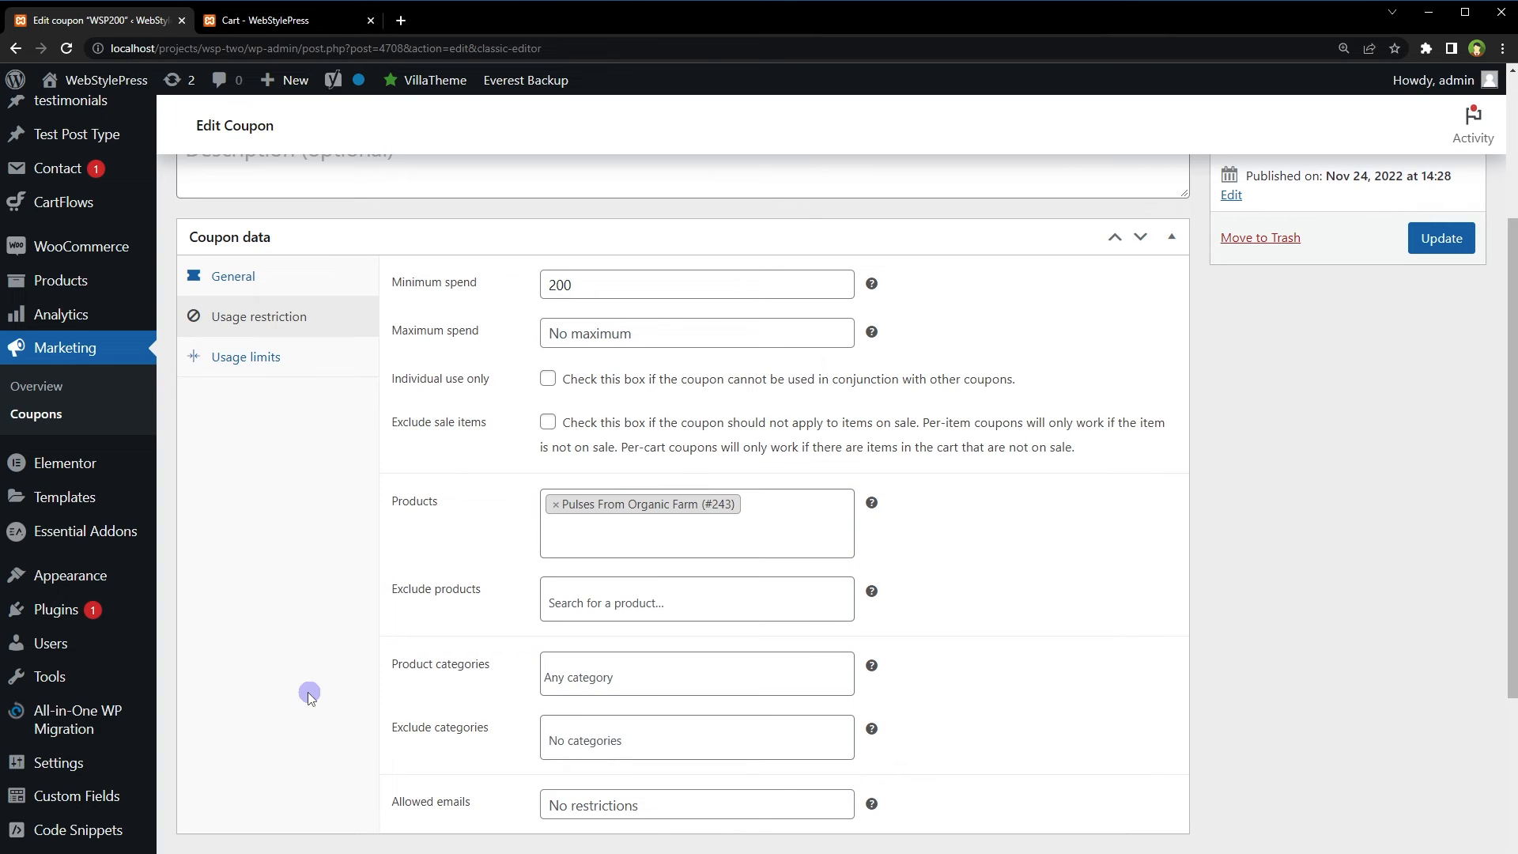
click(595, 746)
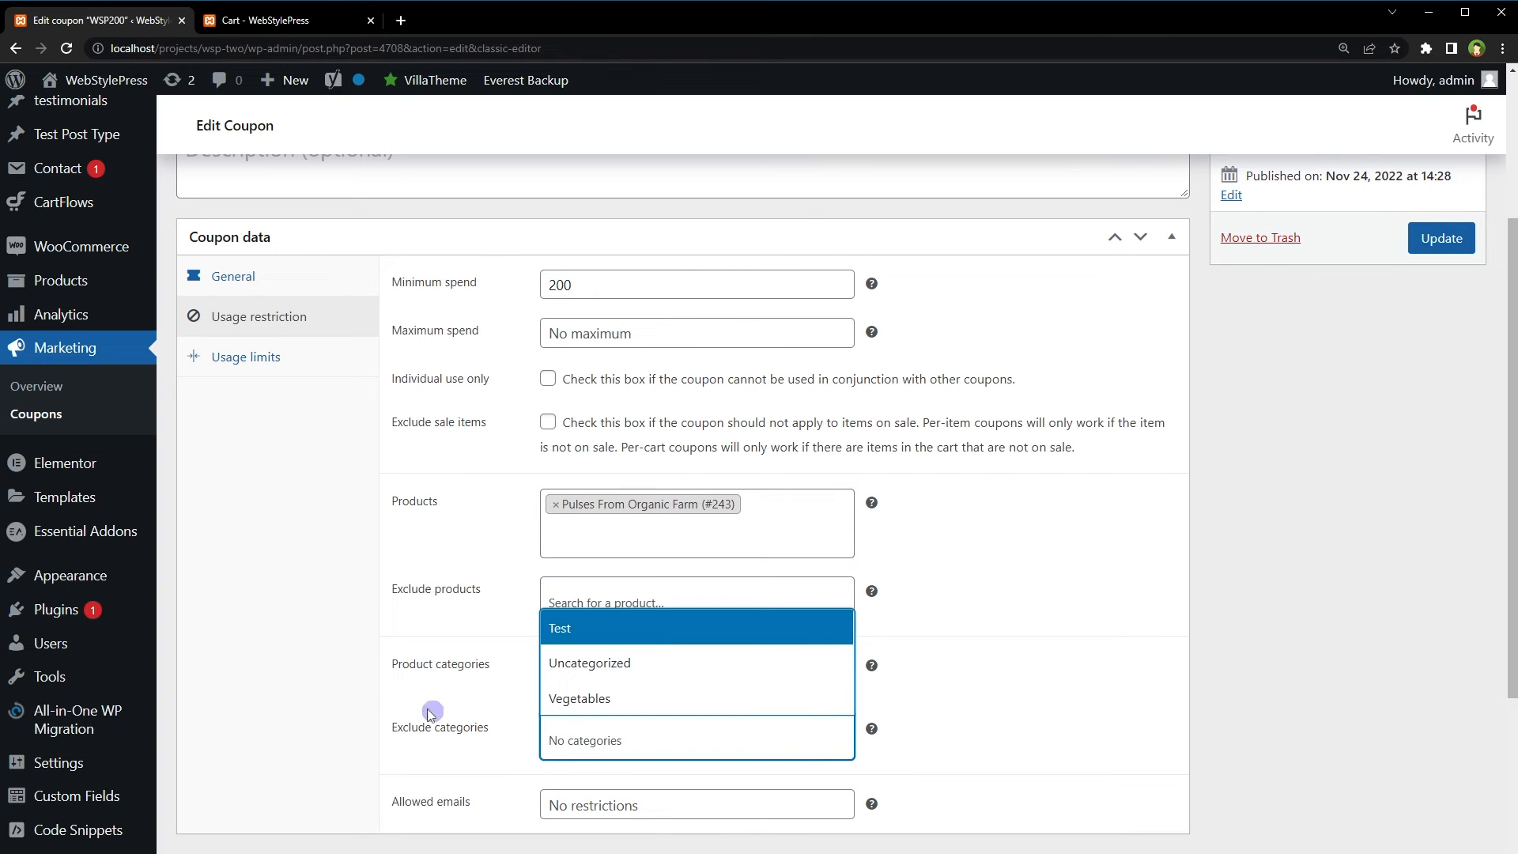
click(332, 684)
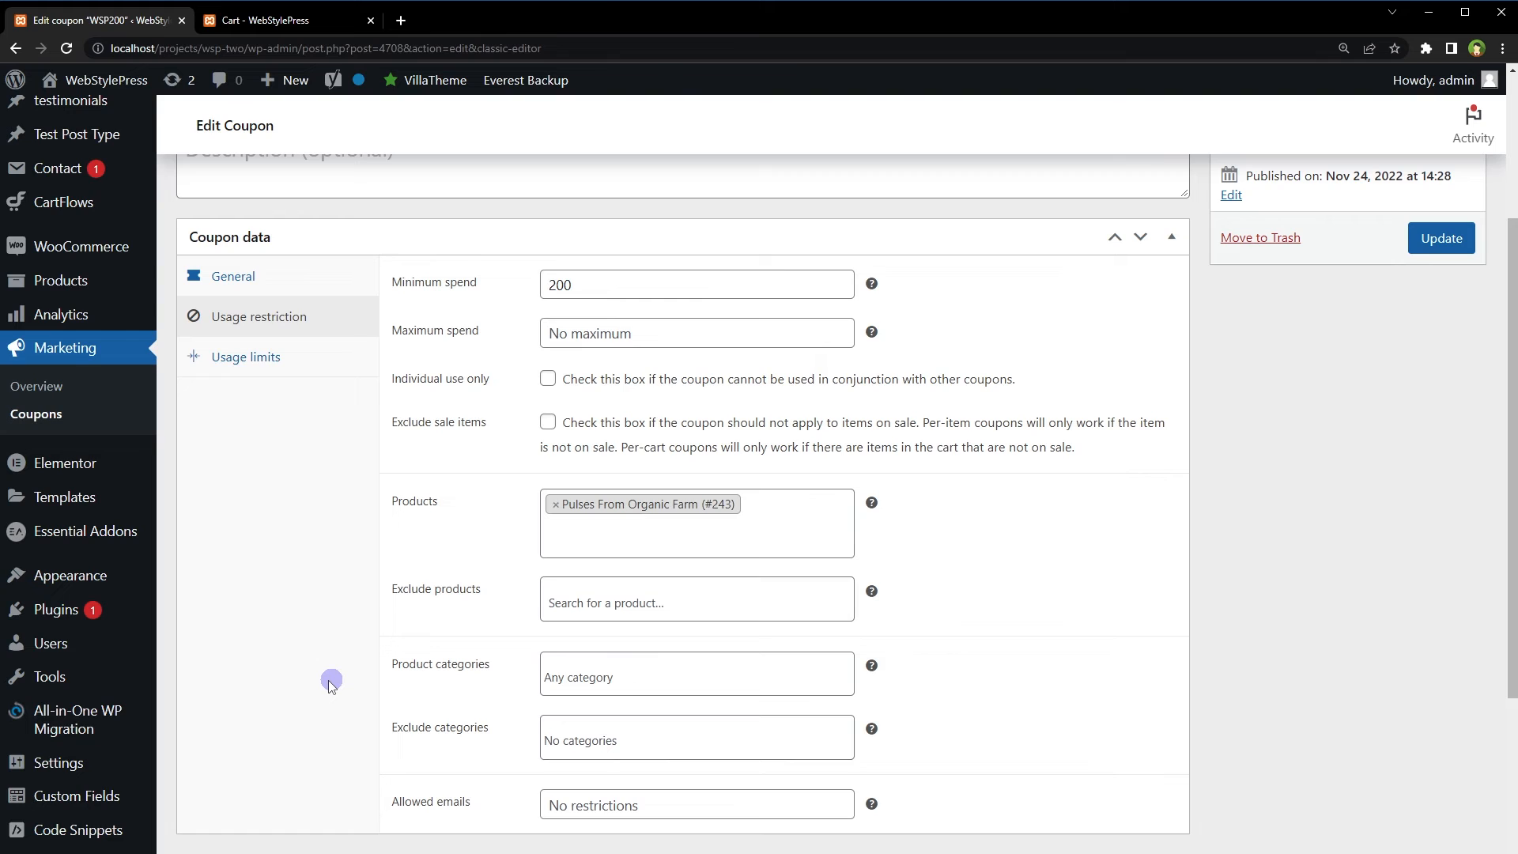
click(647, 807)
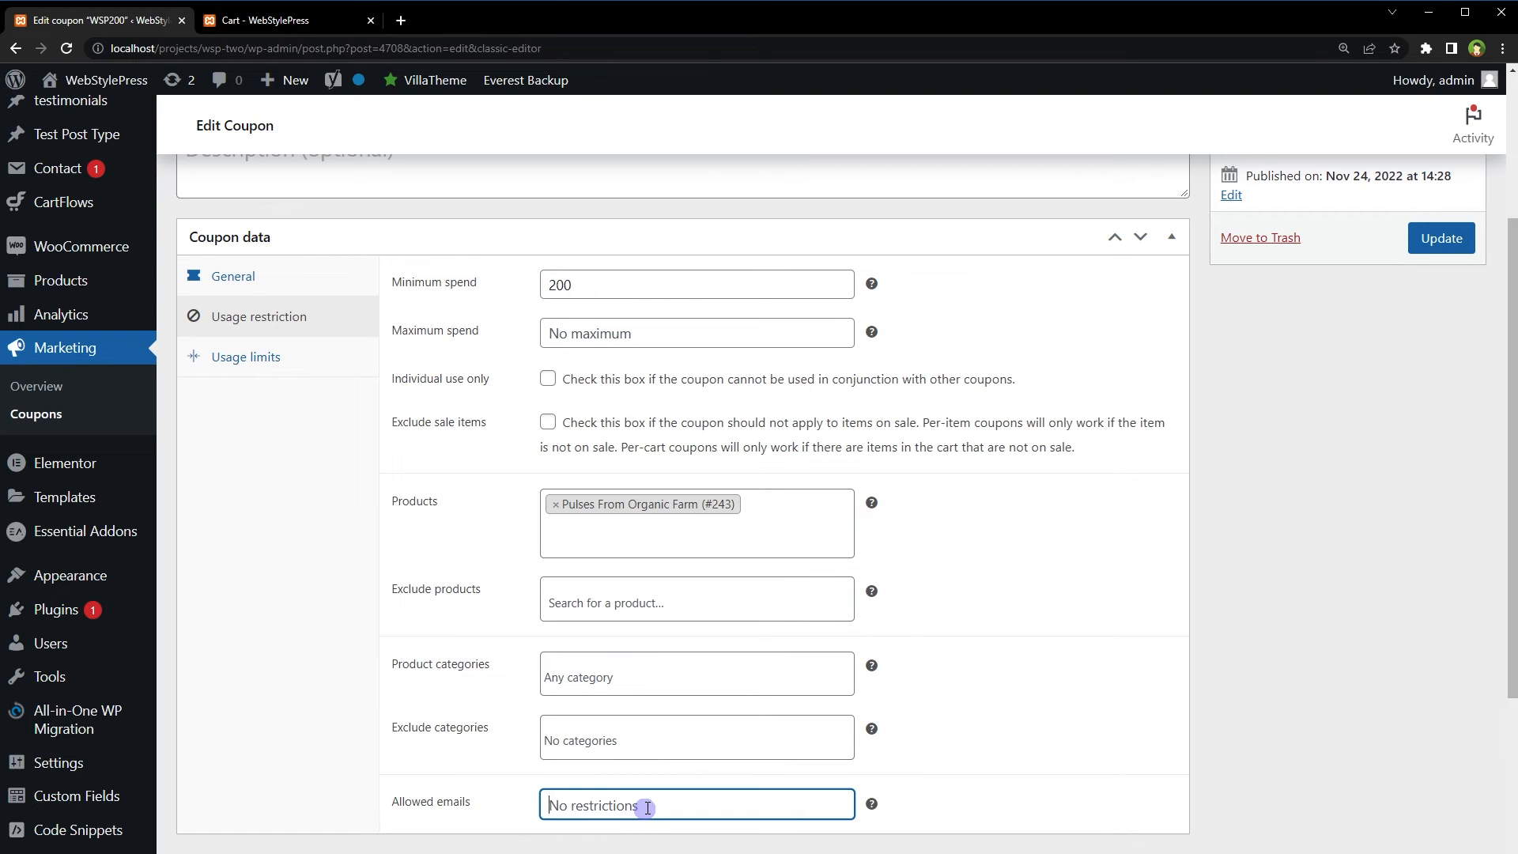
drag(475, 800, 340, 788)
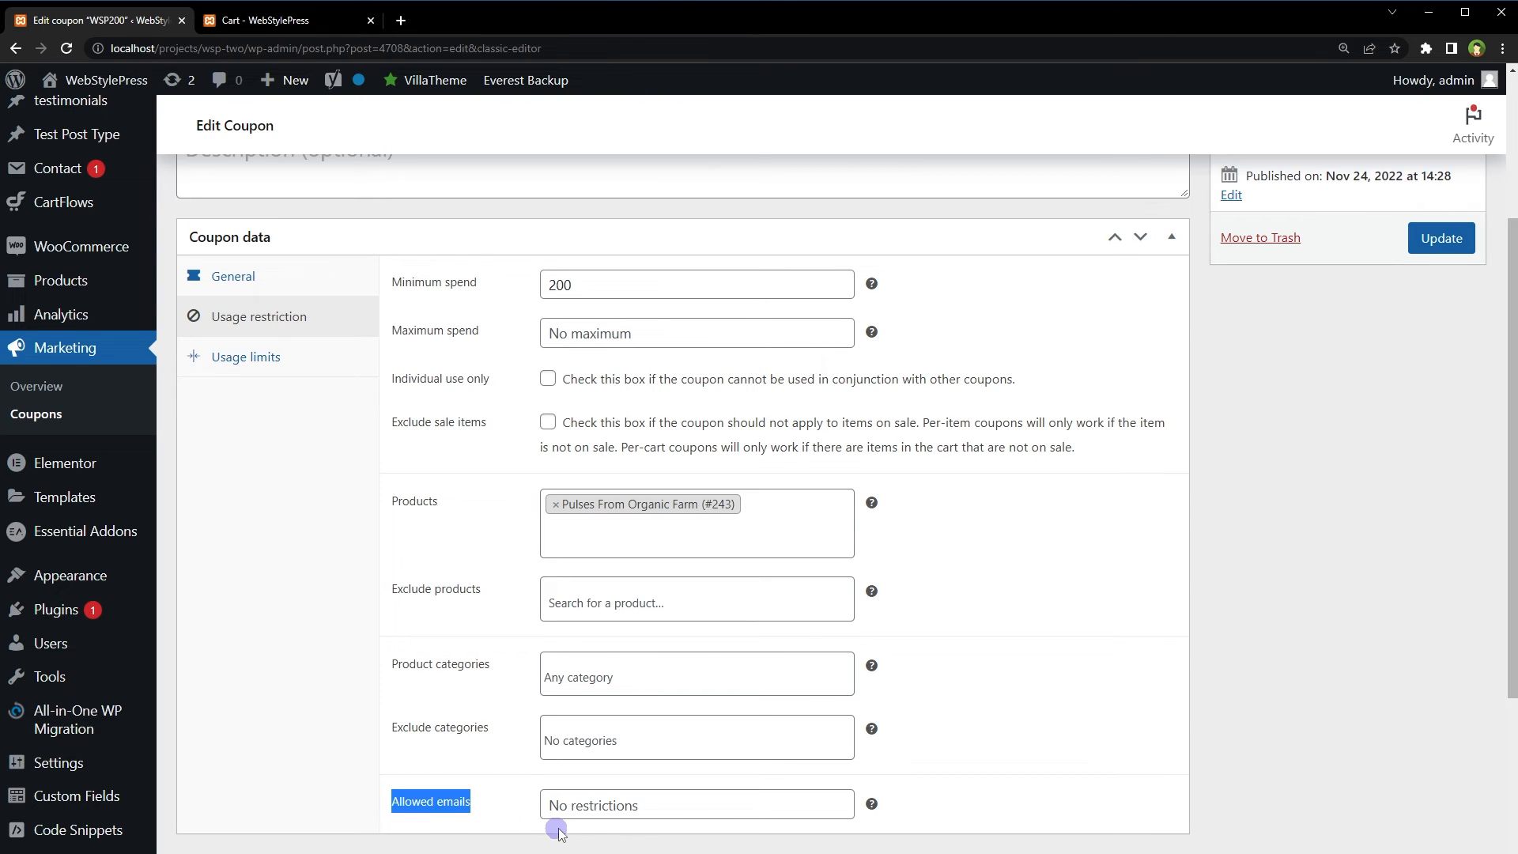
click(626, 794)
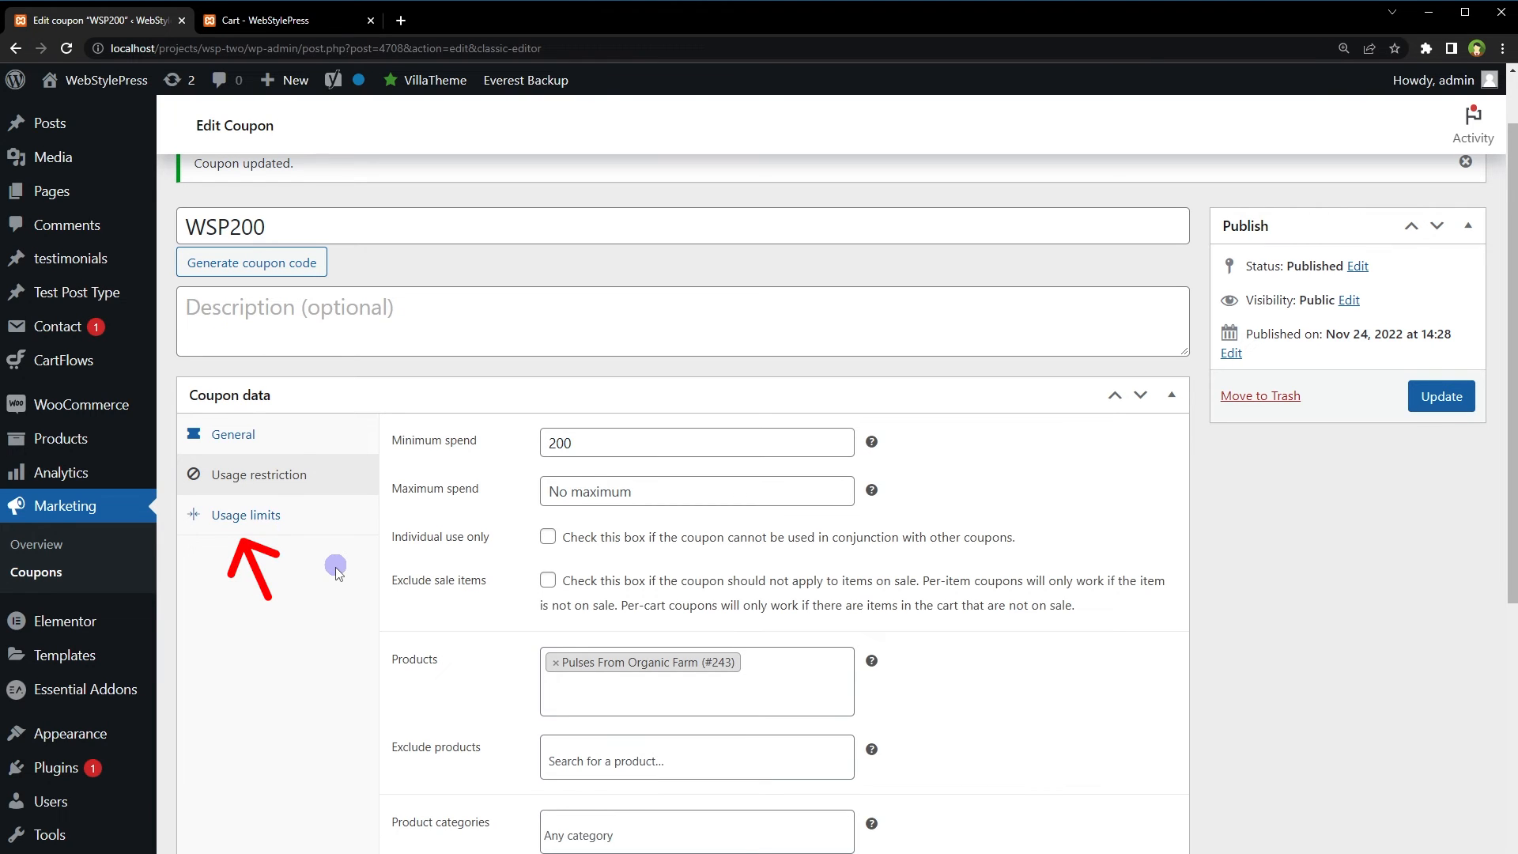
Open the WSP200 coupon's usage limits and set the usage limit per coupon to 1
click(306, 521)
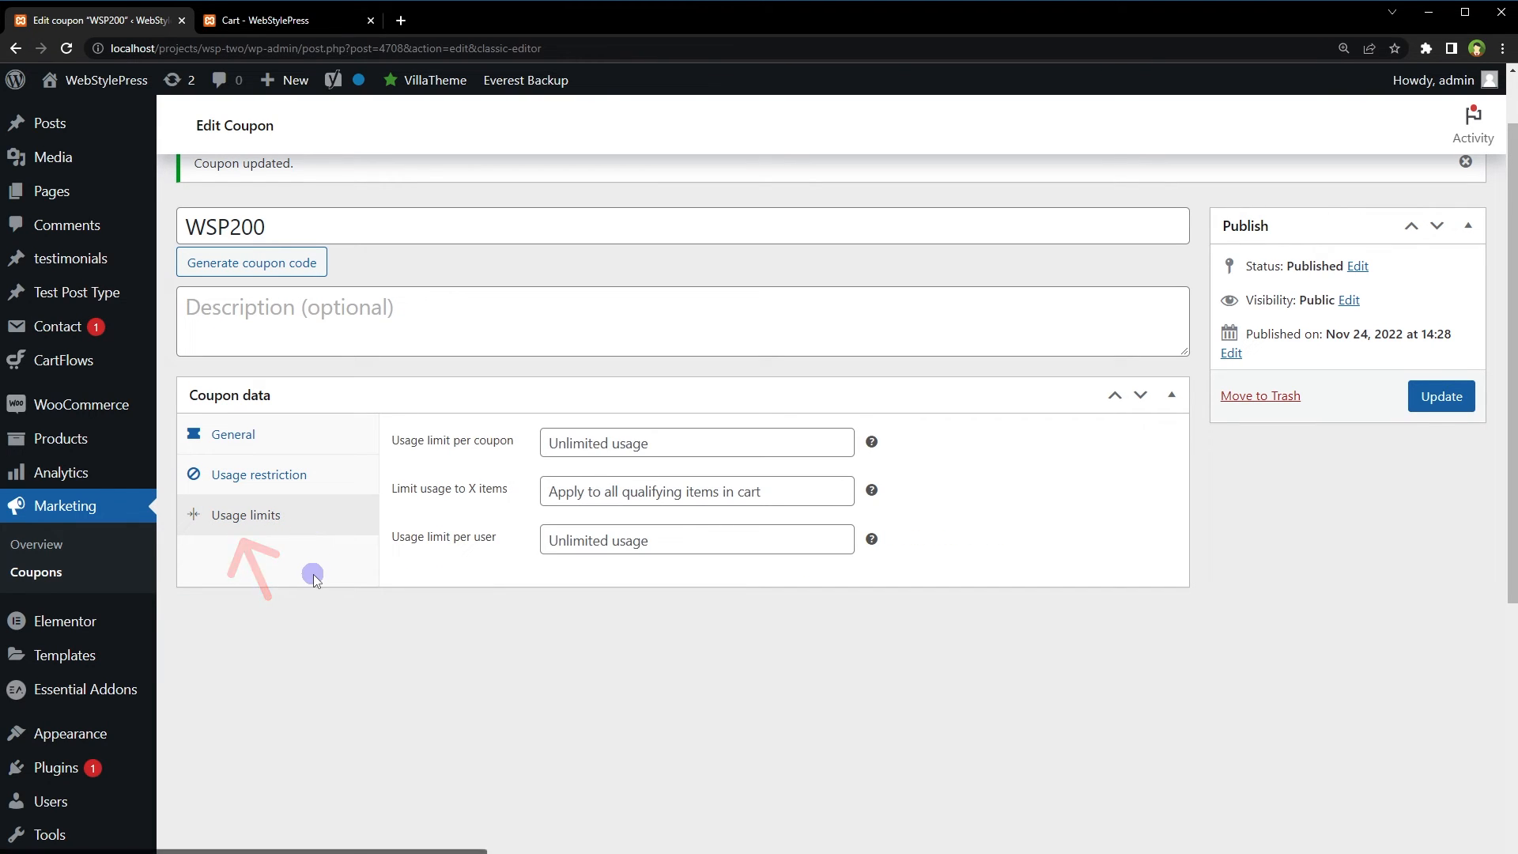
drag(391, 443, 556, 449)
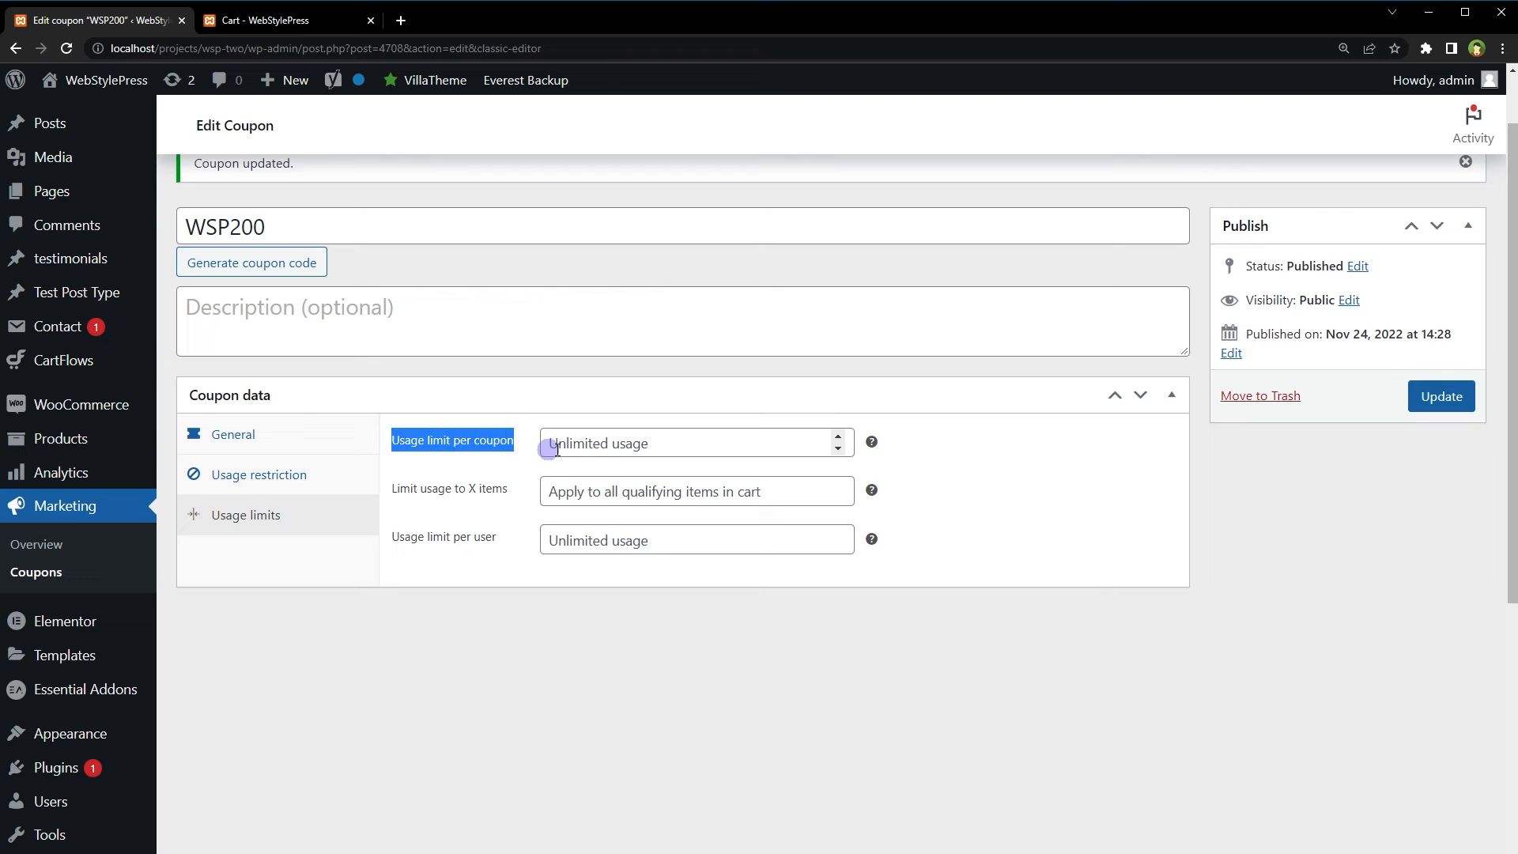
click(600, 452)
click(388, 438)
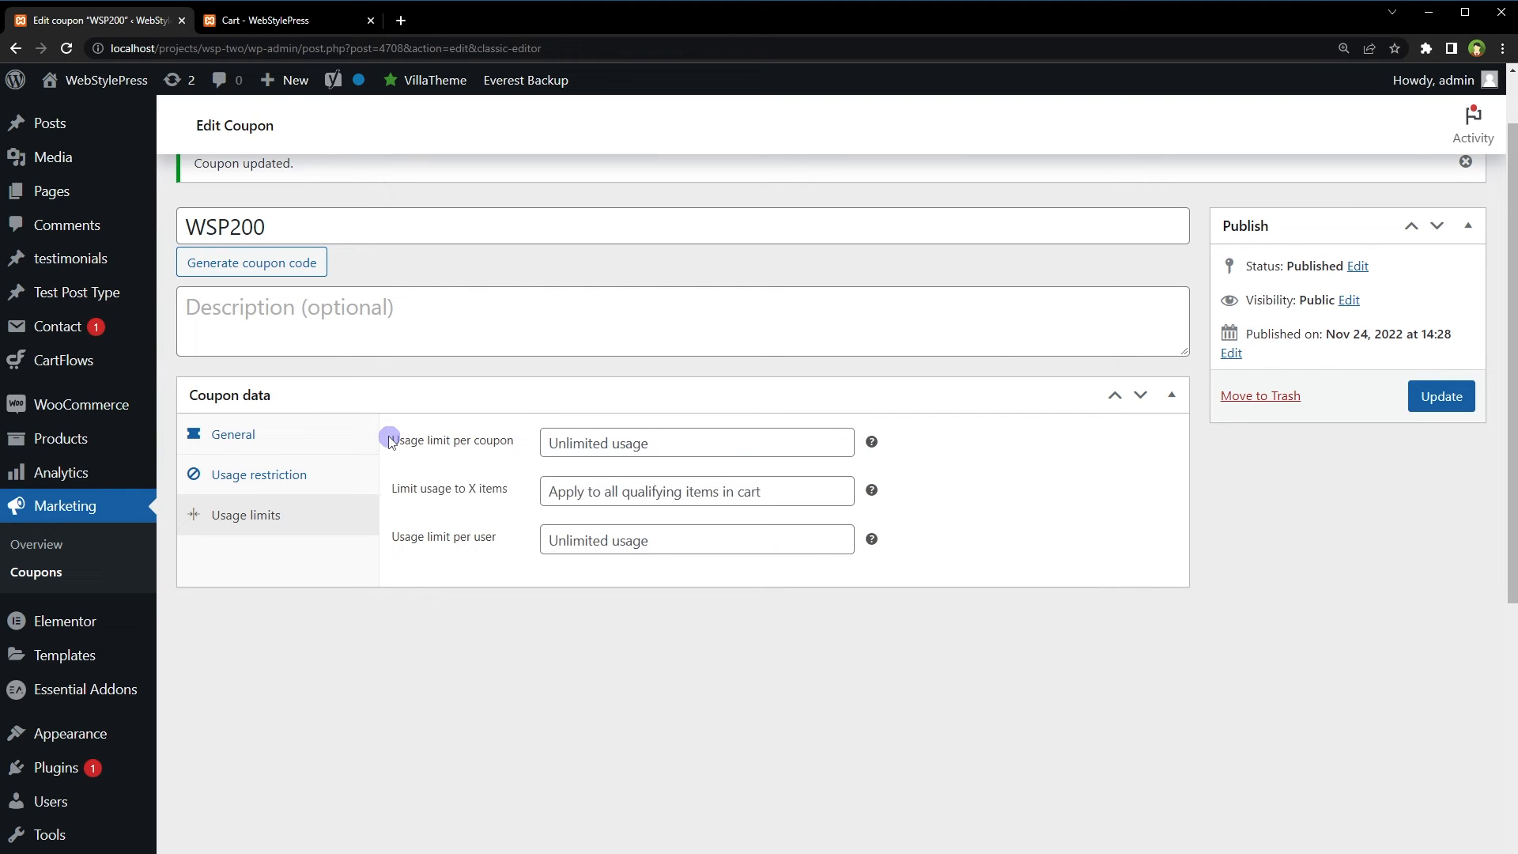
drag(388, 437, 476, 447)
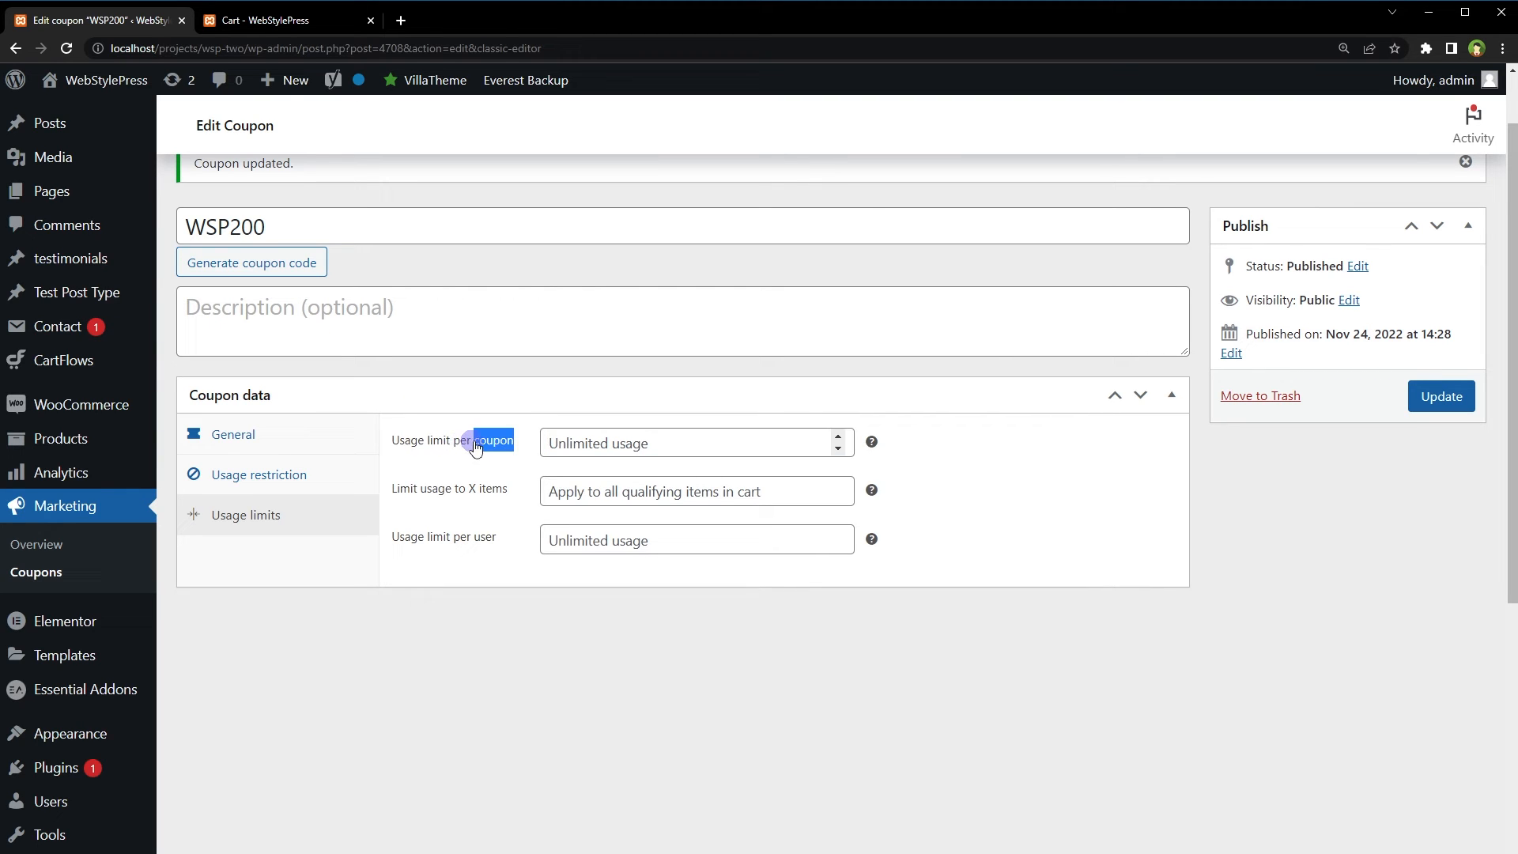
click(568, 452)
text(1)
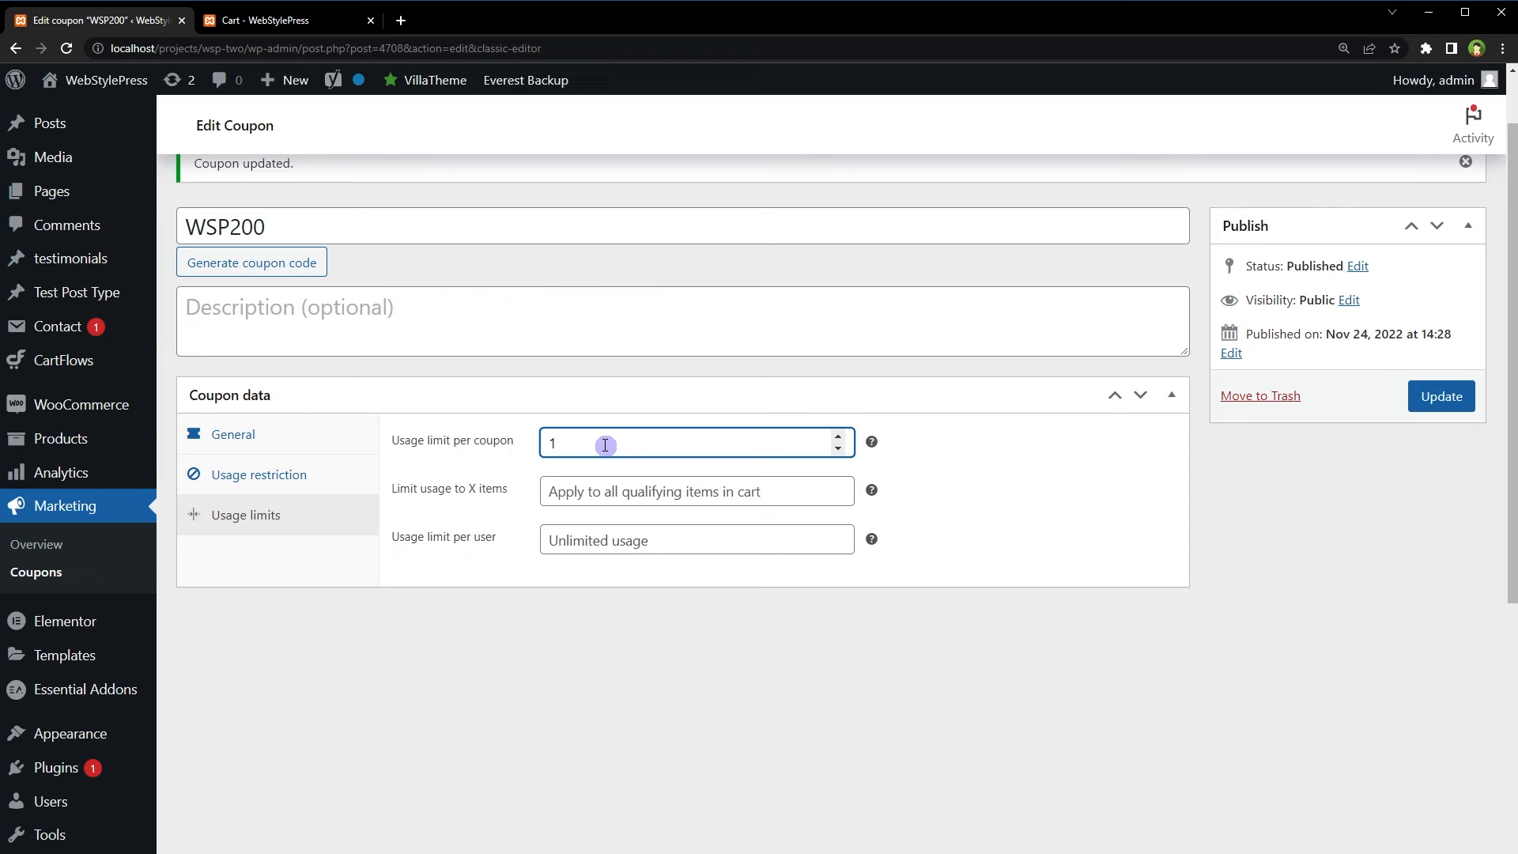
double_click(550, 444)
drag(323, 224, 173, 225)
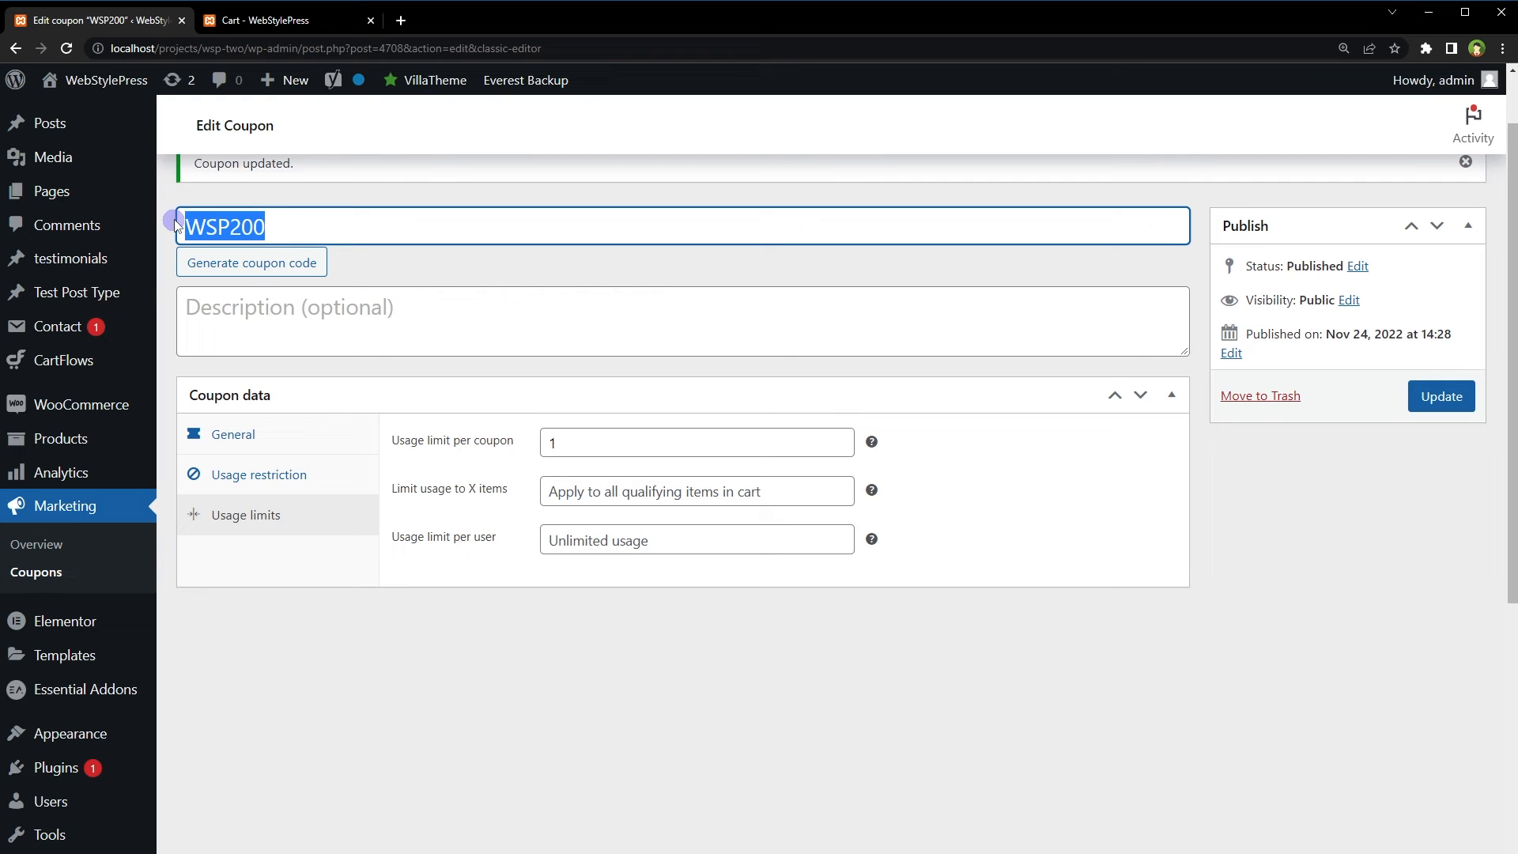
drag(548, 443, 525, 452)
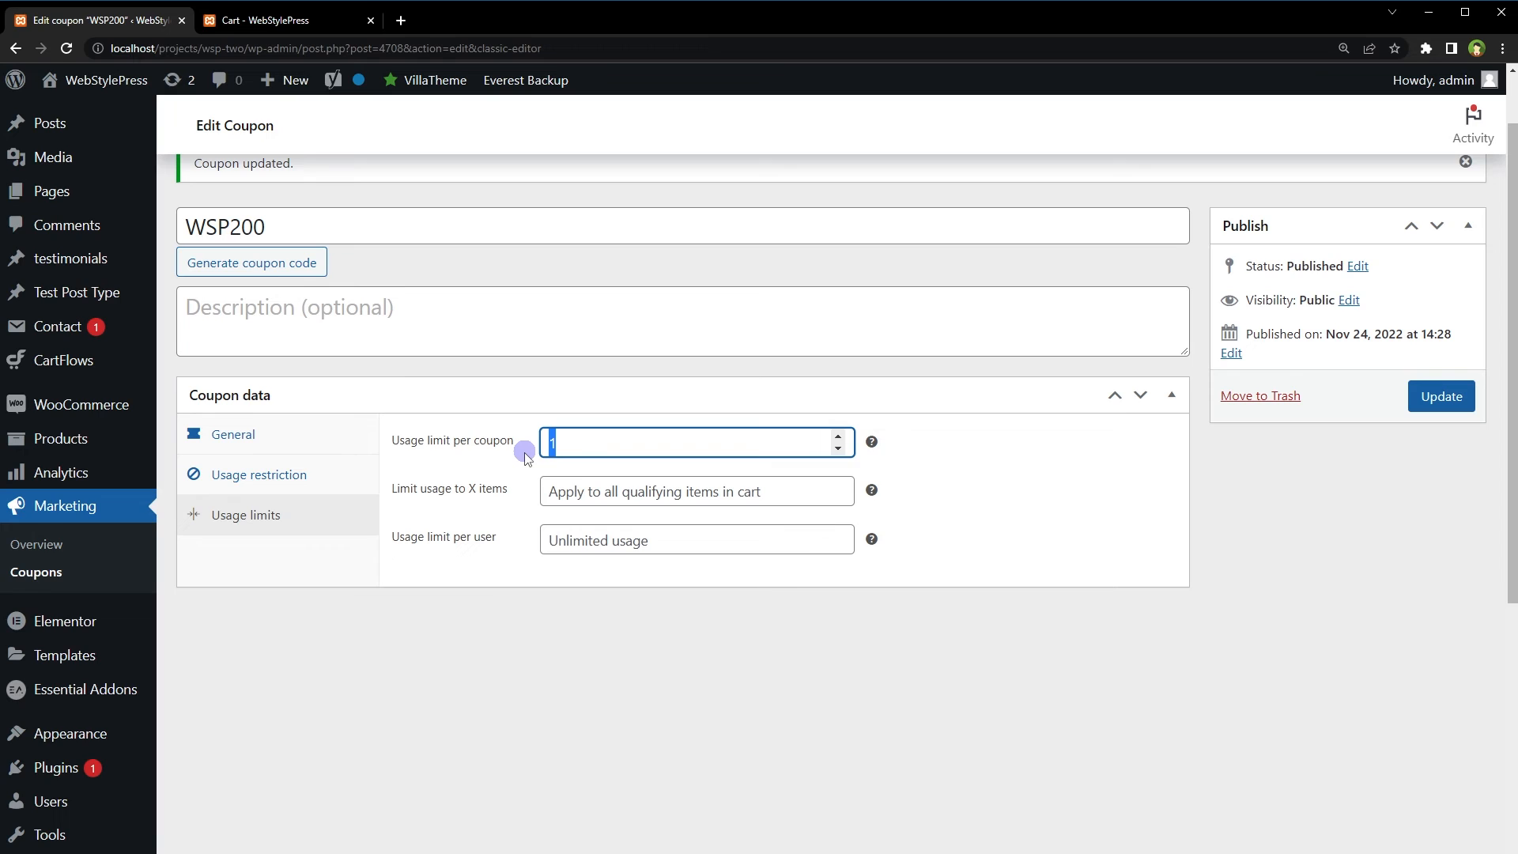
Limit the coupon's usage to 2 items and review the product fields in its usage restrictions
drag(411, 489, 512, 498)
click(688, 491)
text(2)
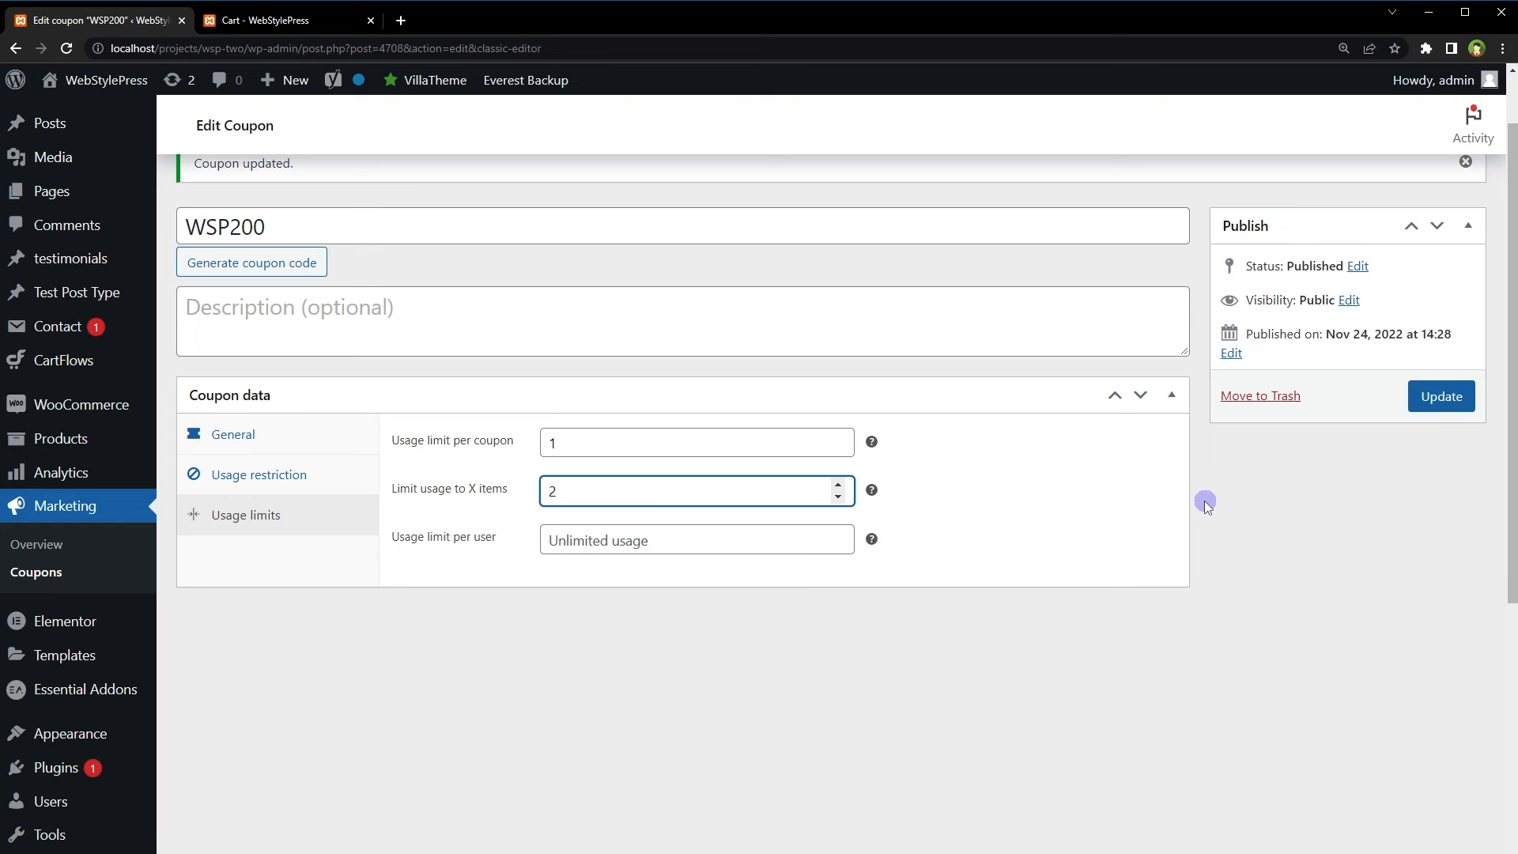
click(299, 475)
scroll(1010, 554, down, 1)
scroll(1010, 554, down, 2)
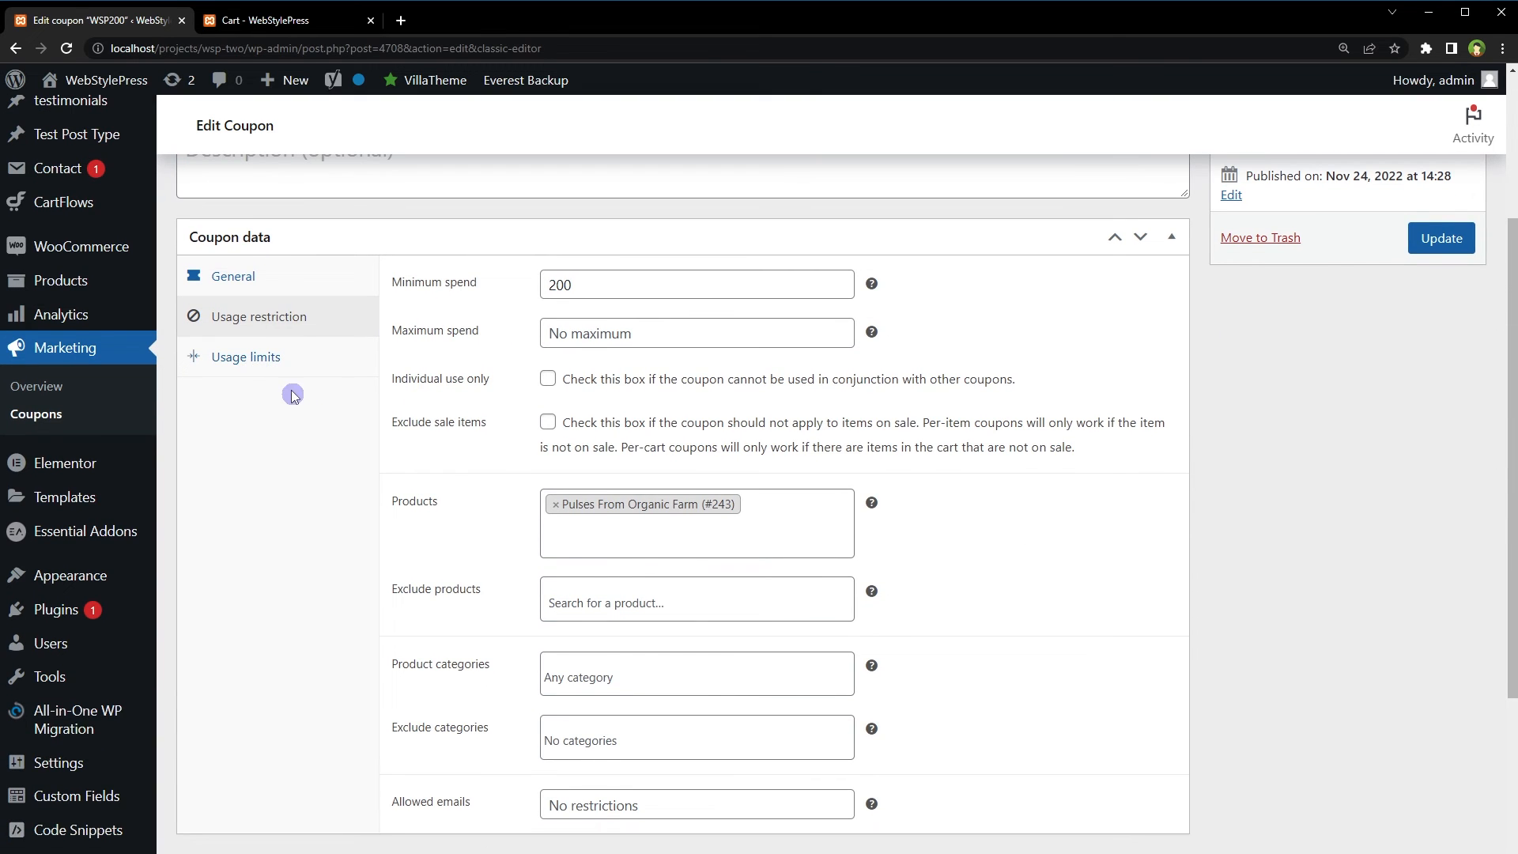
Return to the coupon's usage limits and set the usage limit per user to 2
click(269, 358)
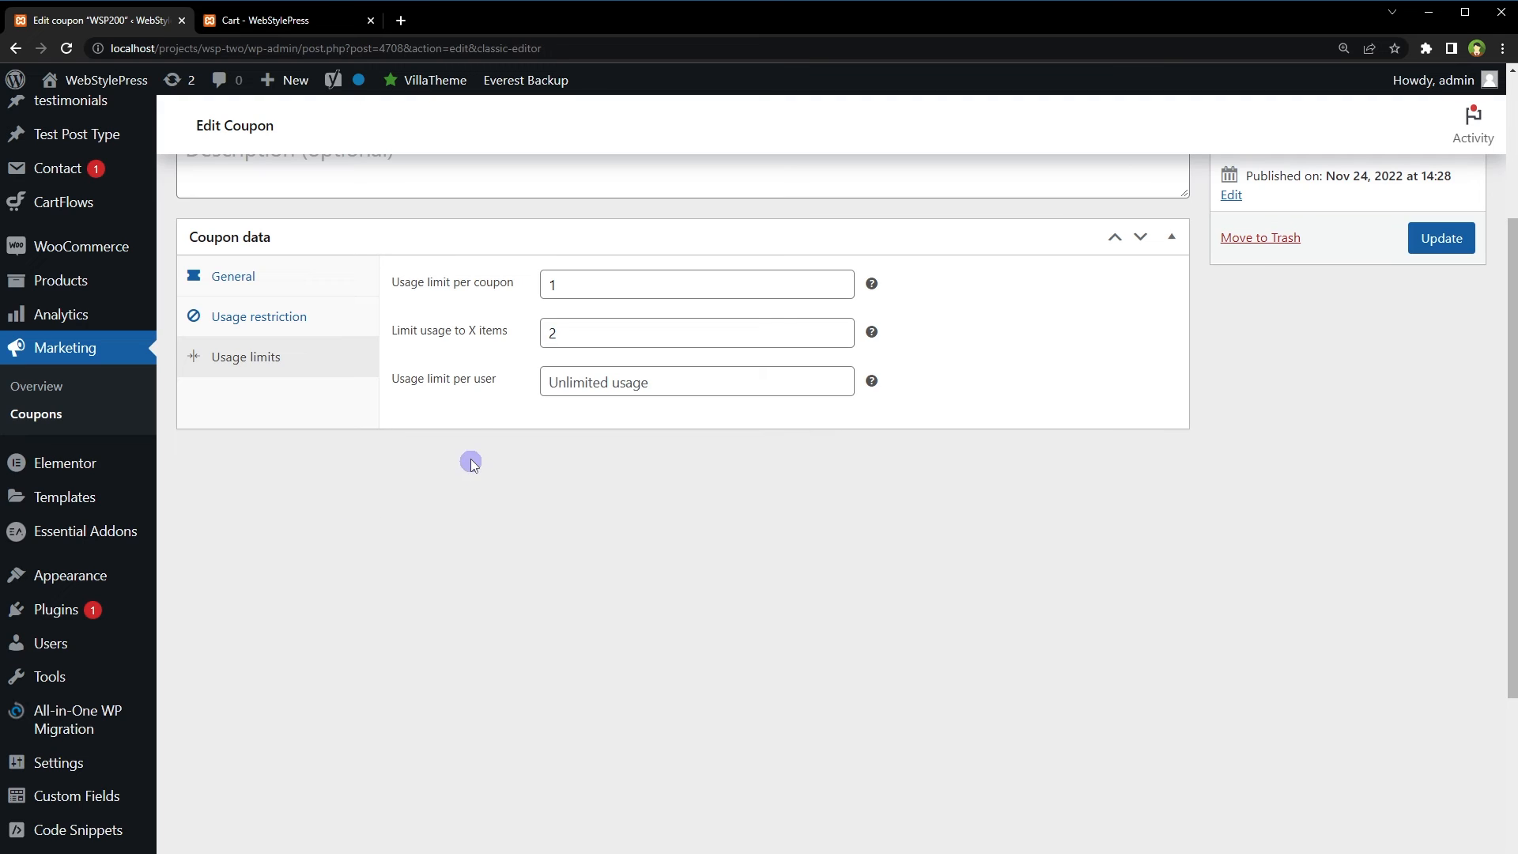
drag(417, 378, 514, 372)
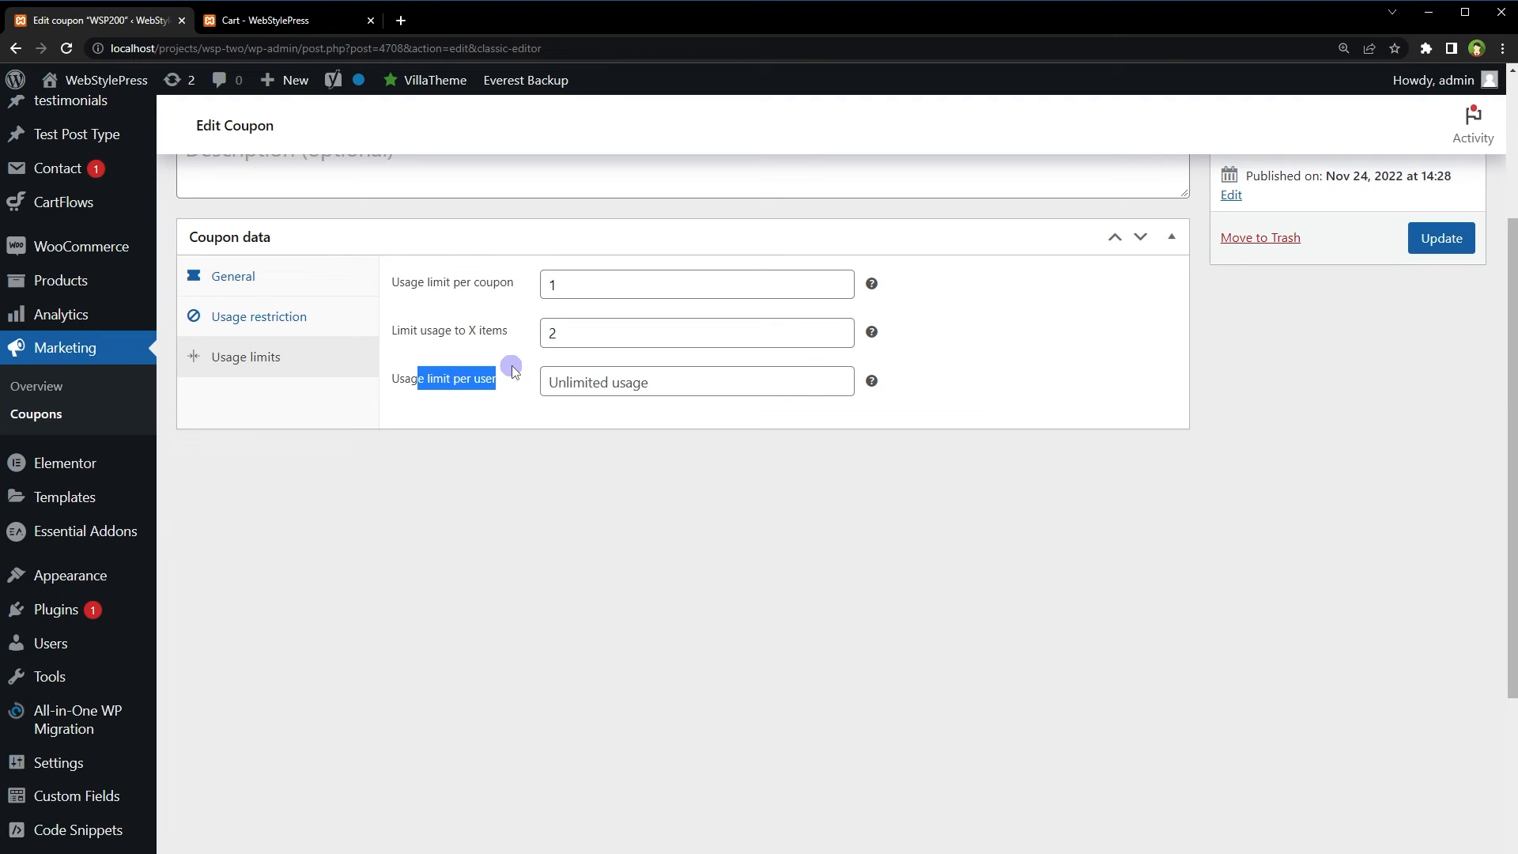
click(624, 390)
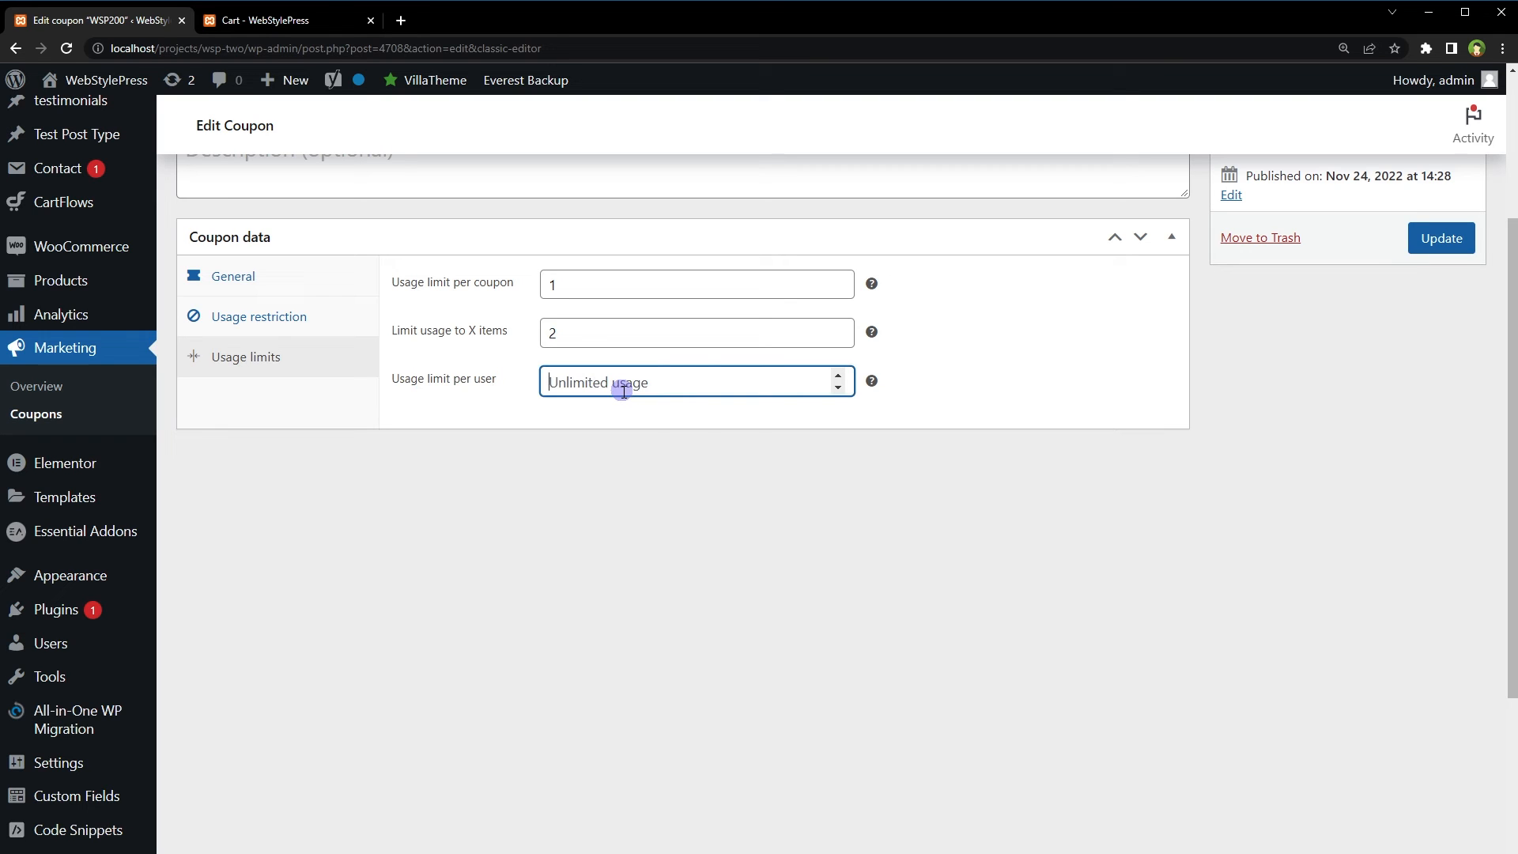
text(2)
scroll(710, 519, up, 2)
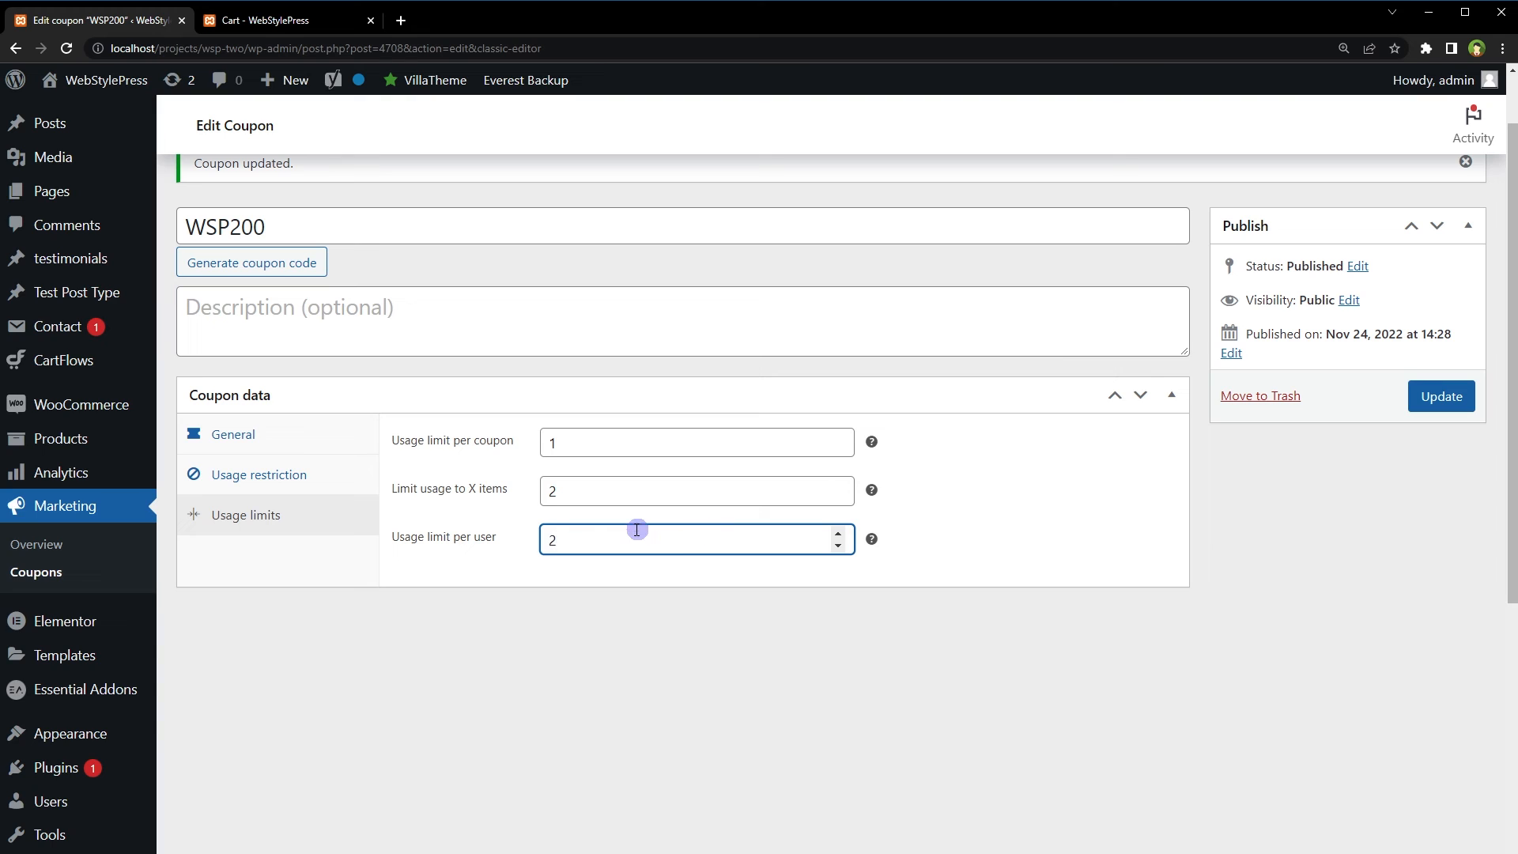
drag(630, 527, 513, 542)
drag(331, 234, 171, 229)
click(558, 533)
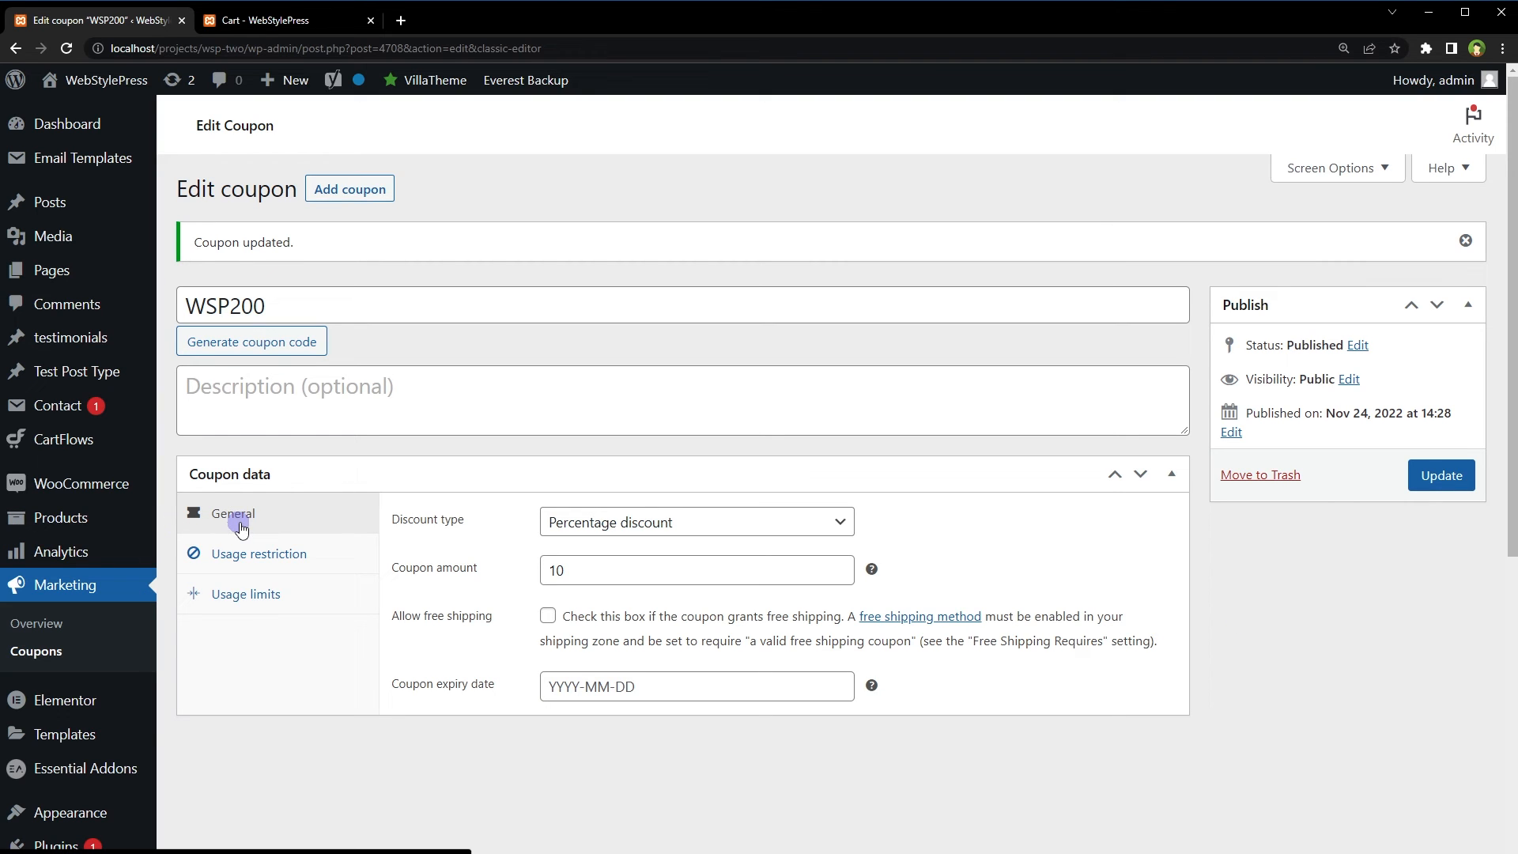
Set the WSP200 coupon's expiry date to 2022-11-30
click(702, 691)
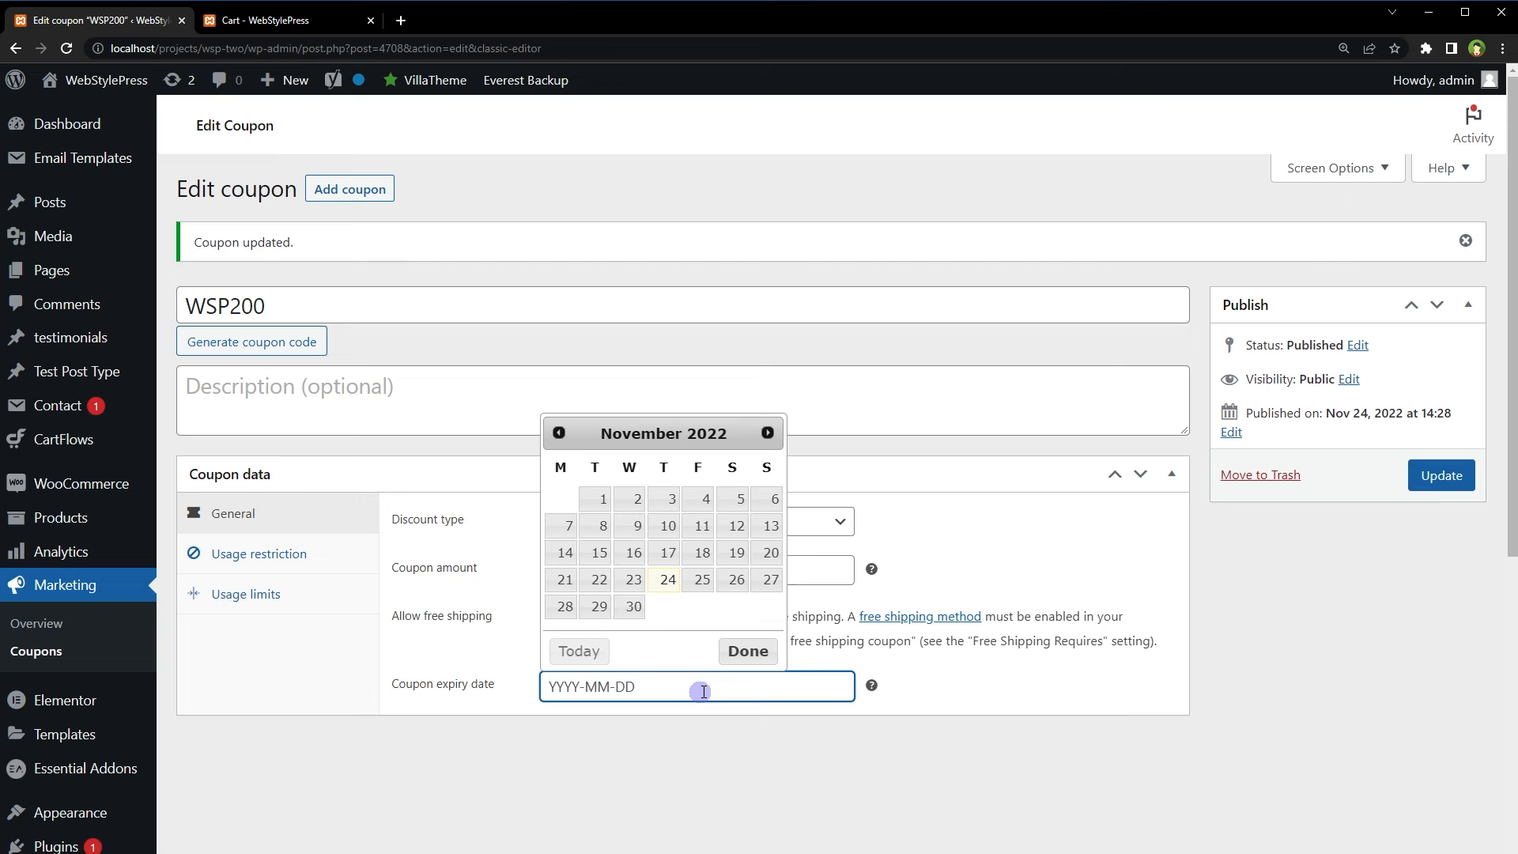
click(634, 606)
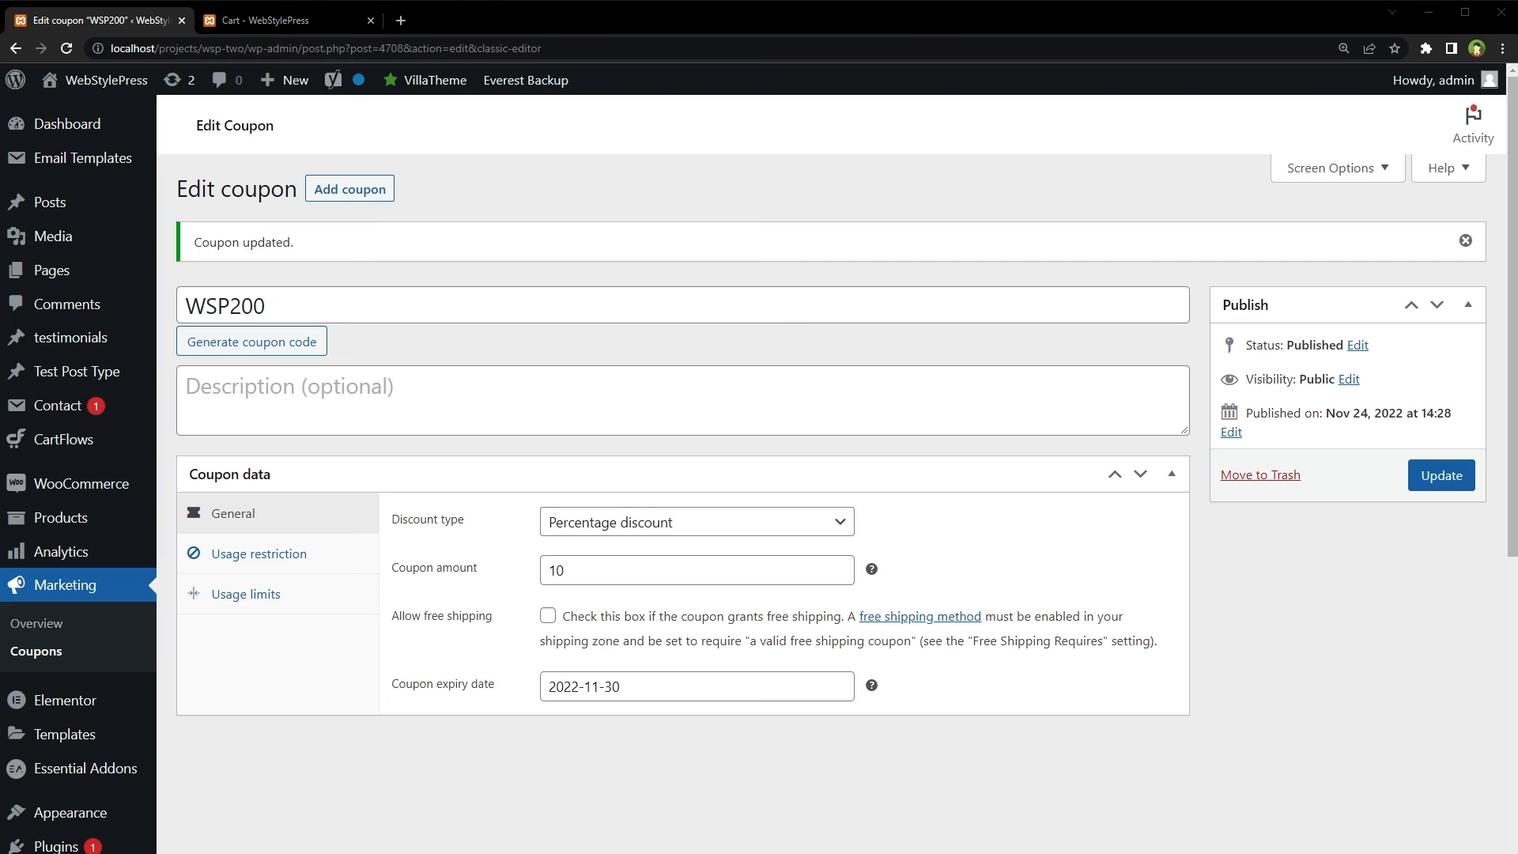
Open the Add Plugins page in a new browser tab, search for "top bar", and install and activate WP Darko's Top Bar plugin
scroll(815, 419, down, 3)
mouse_move(32, 624)
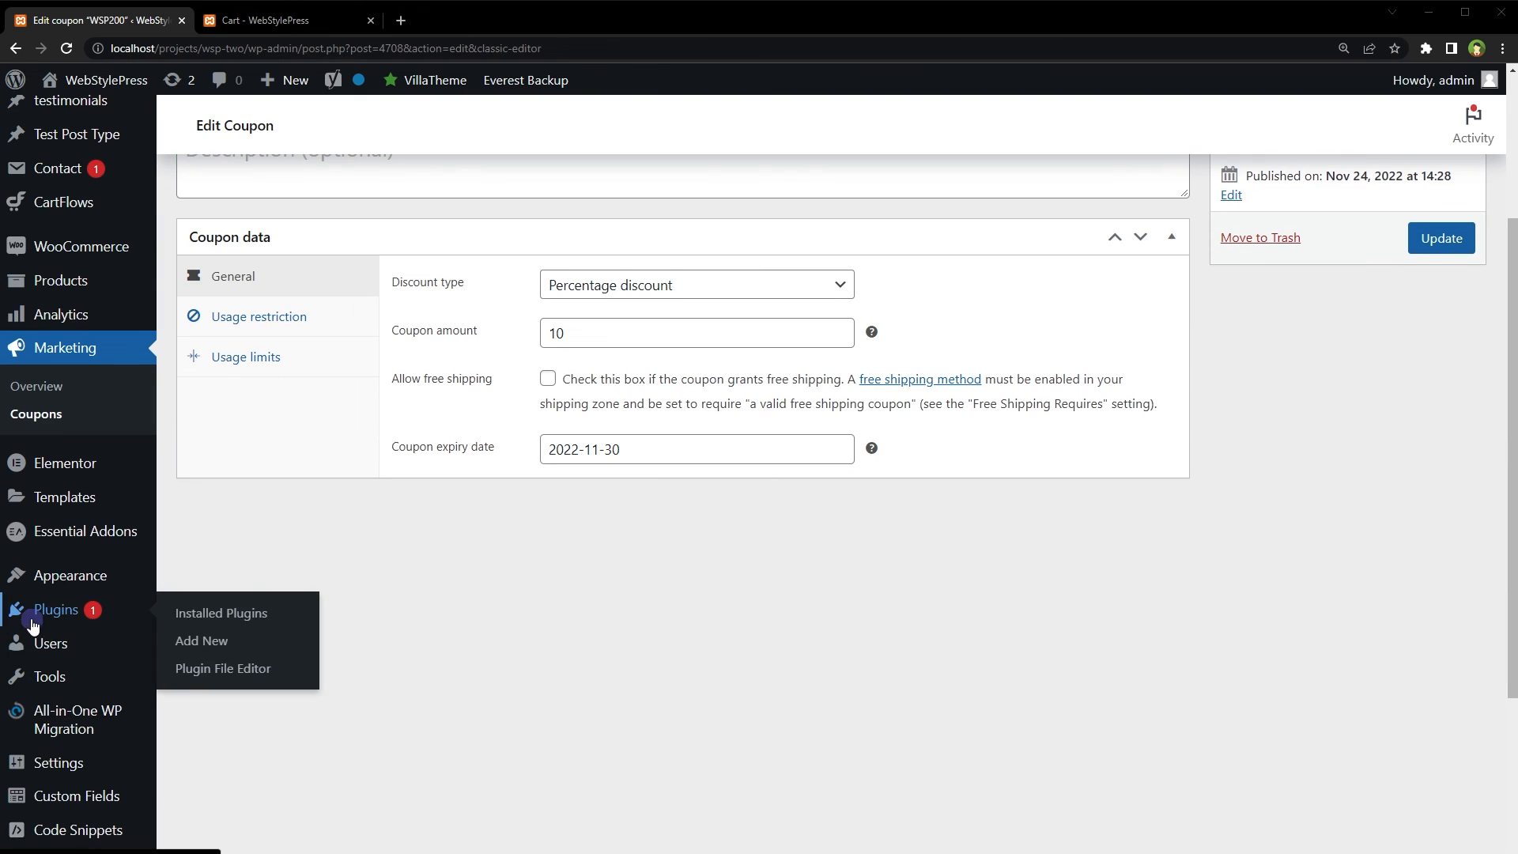
ctrl+click(208, 639)
click(281, 22)
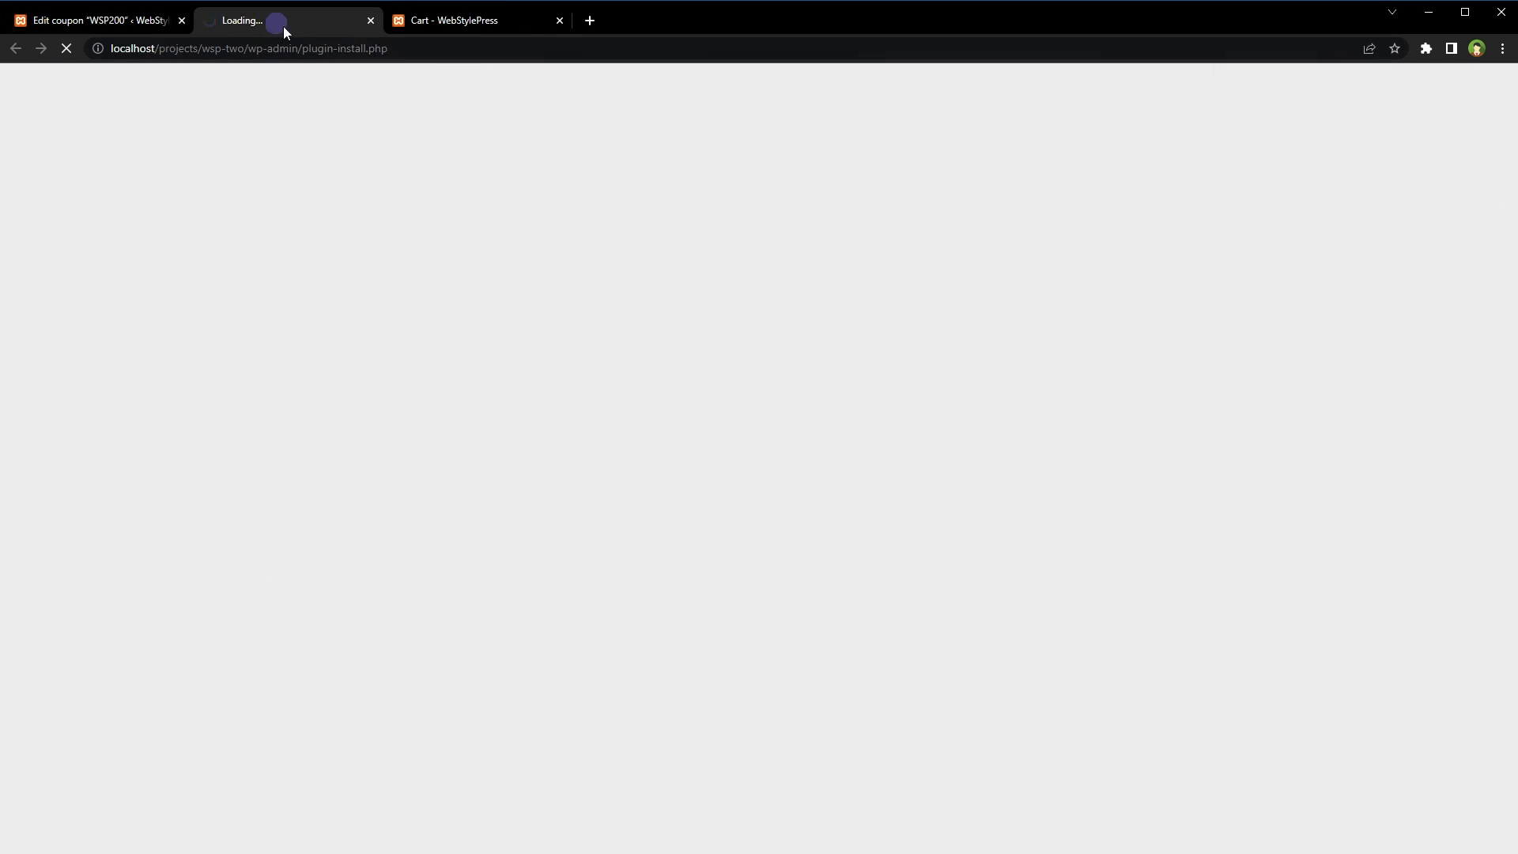
click(1363, 194)
text(top bar)
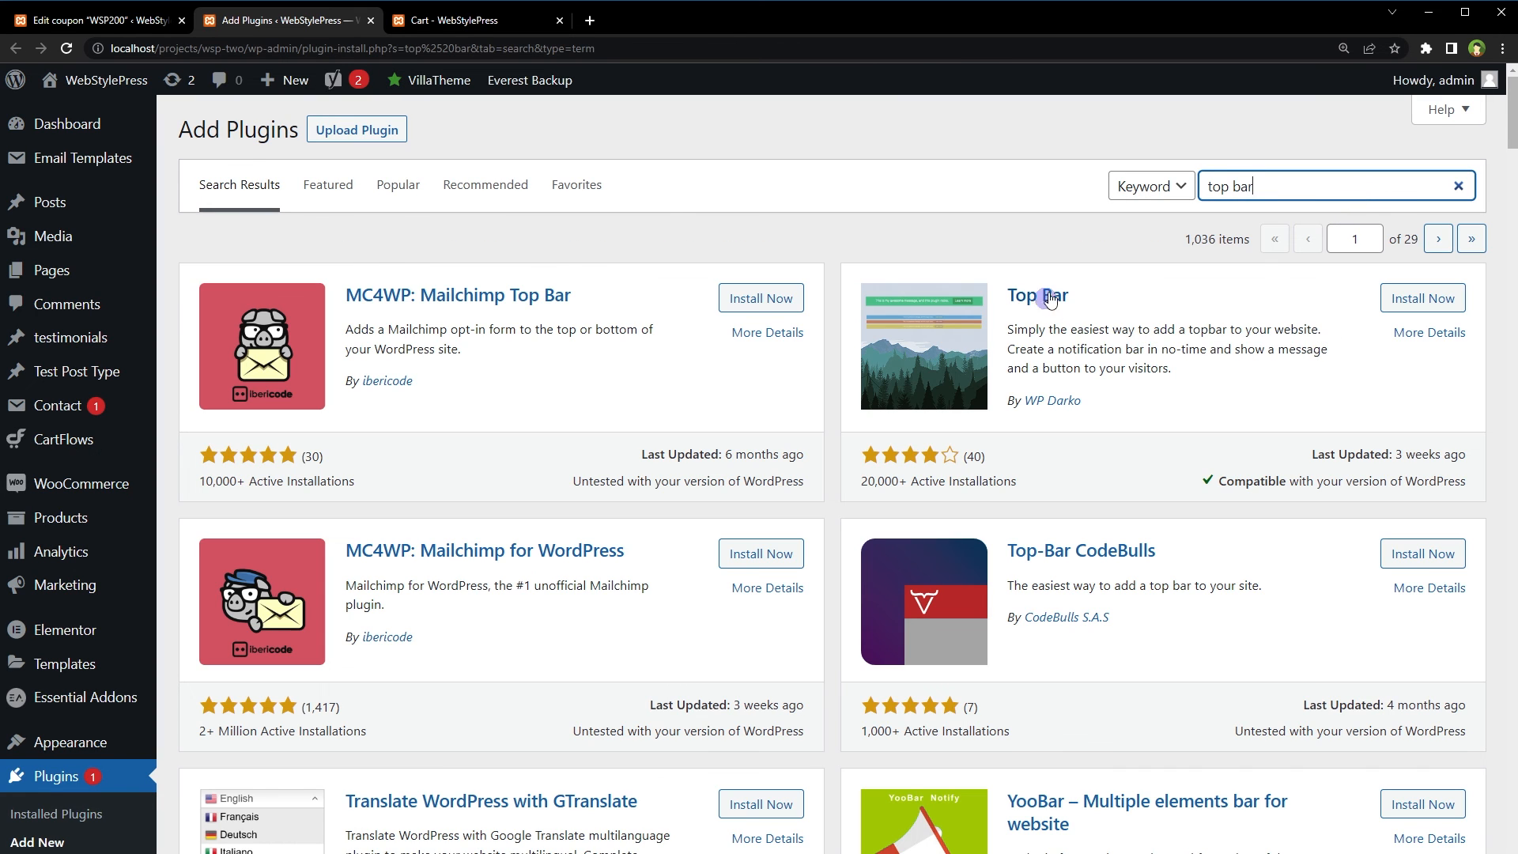
click(1411, 300)
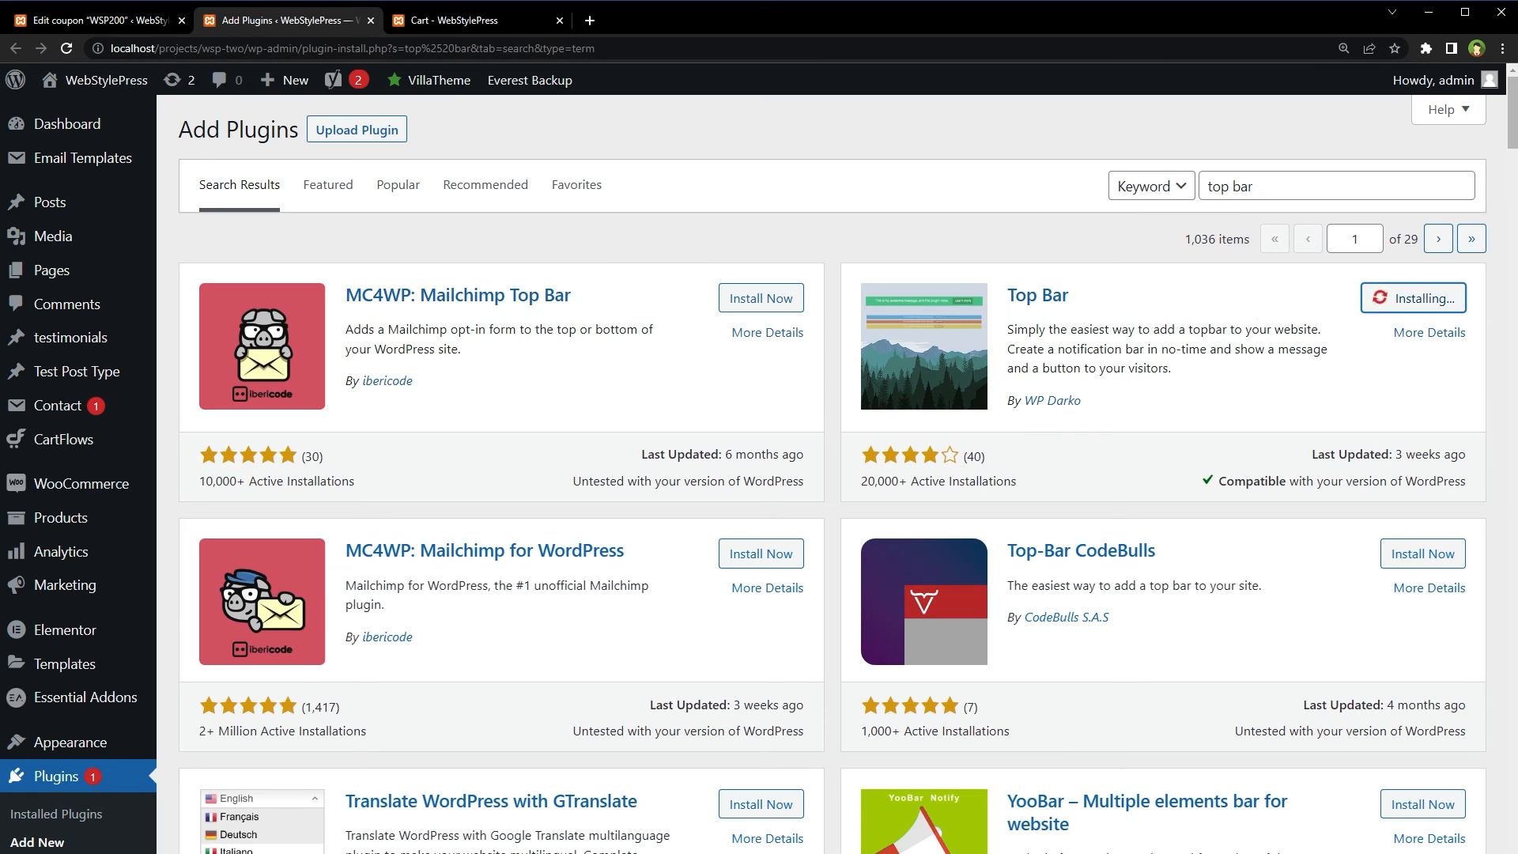
click(1438, 306)
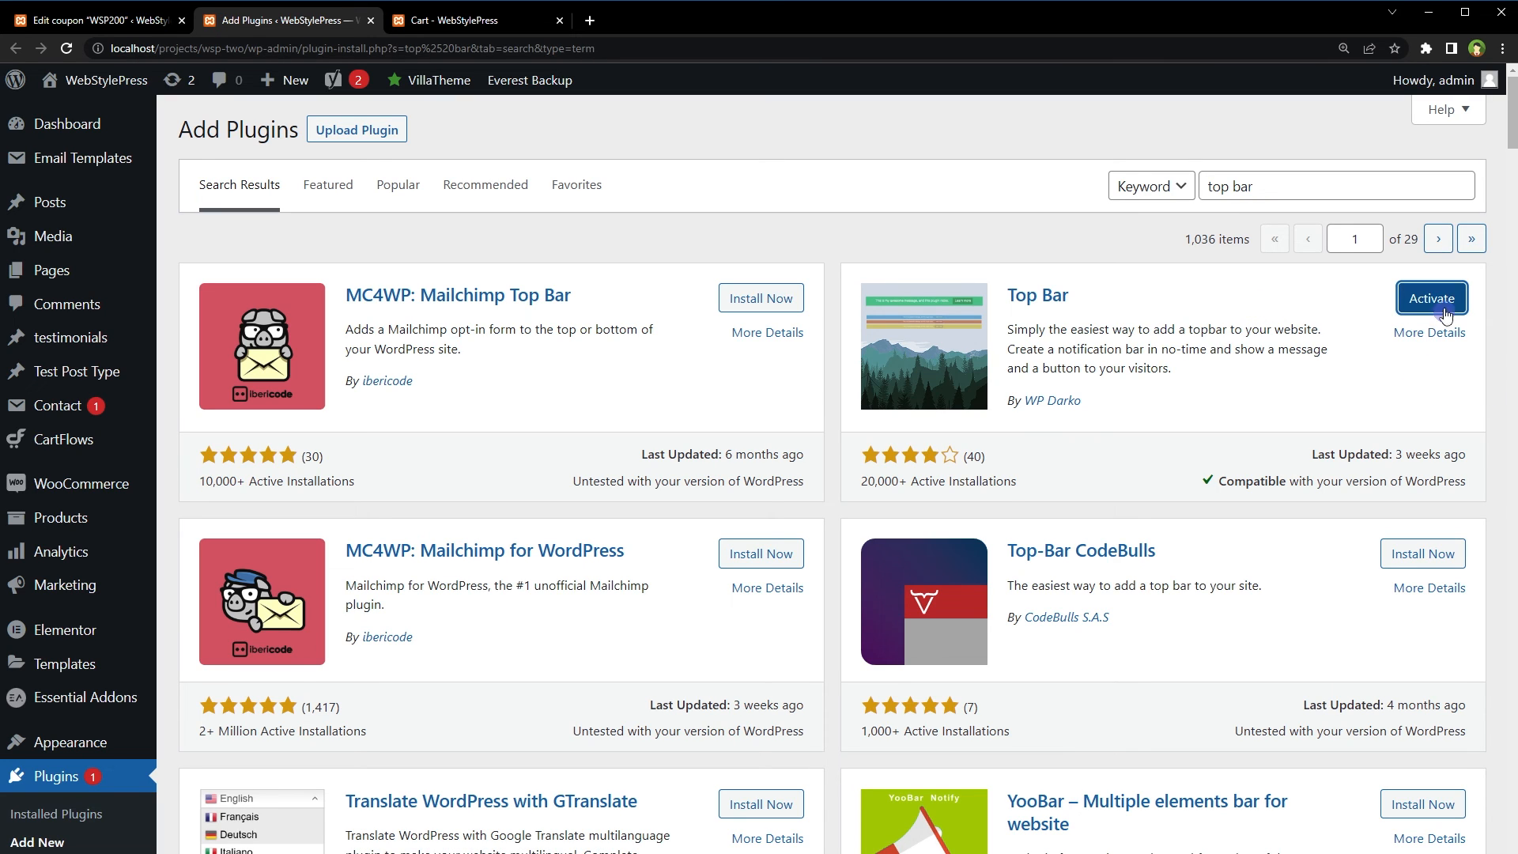
Find "top bar" on the installed plugins page and open the Top Bar plugin's settings
key(ctrl+f)
text(top bar)
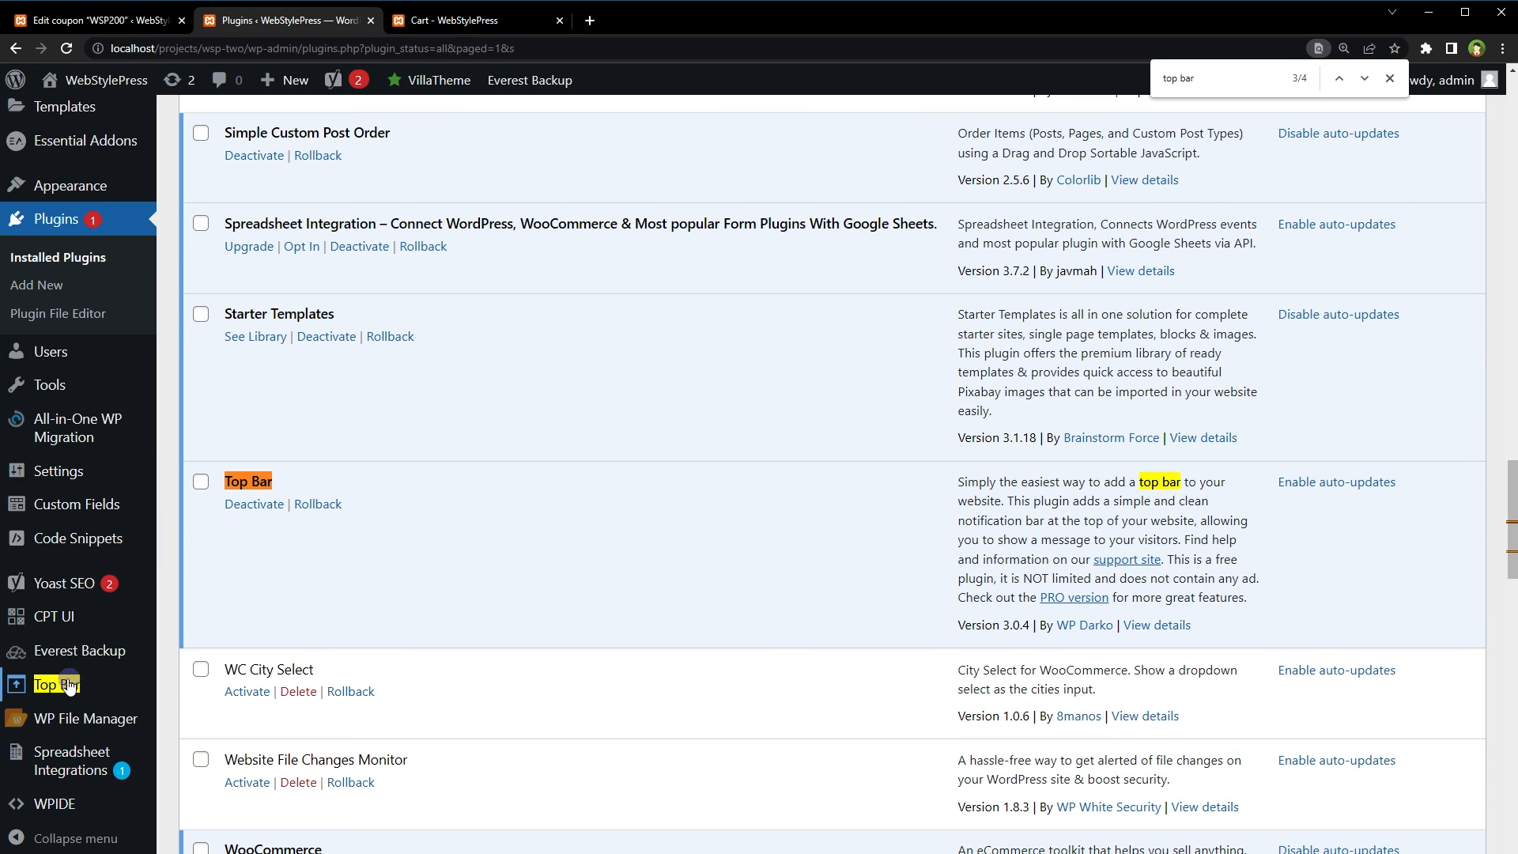
click(69, 685)
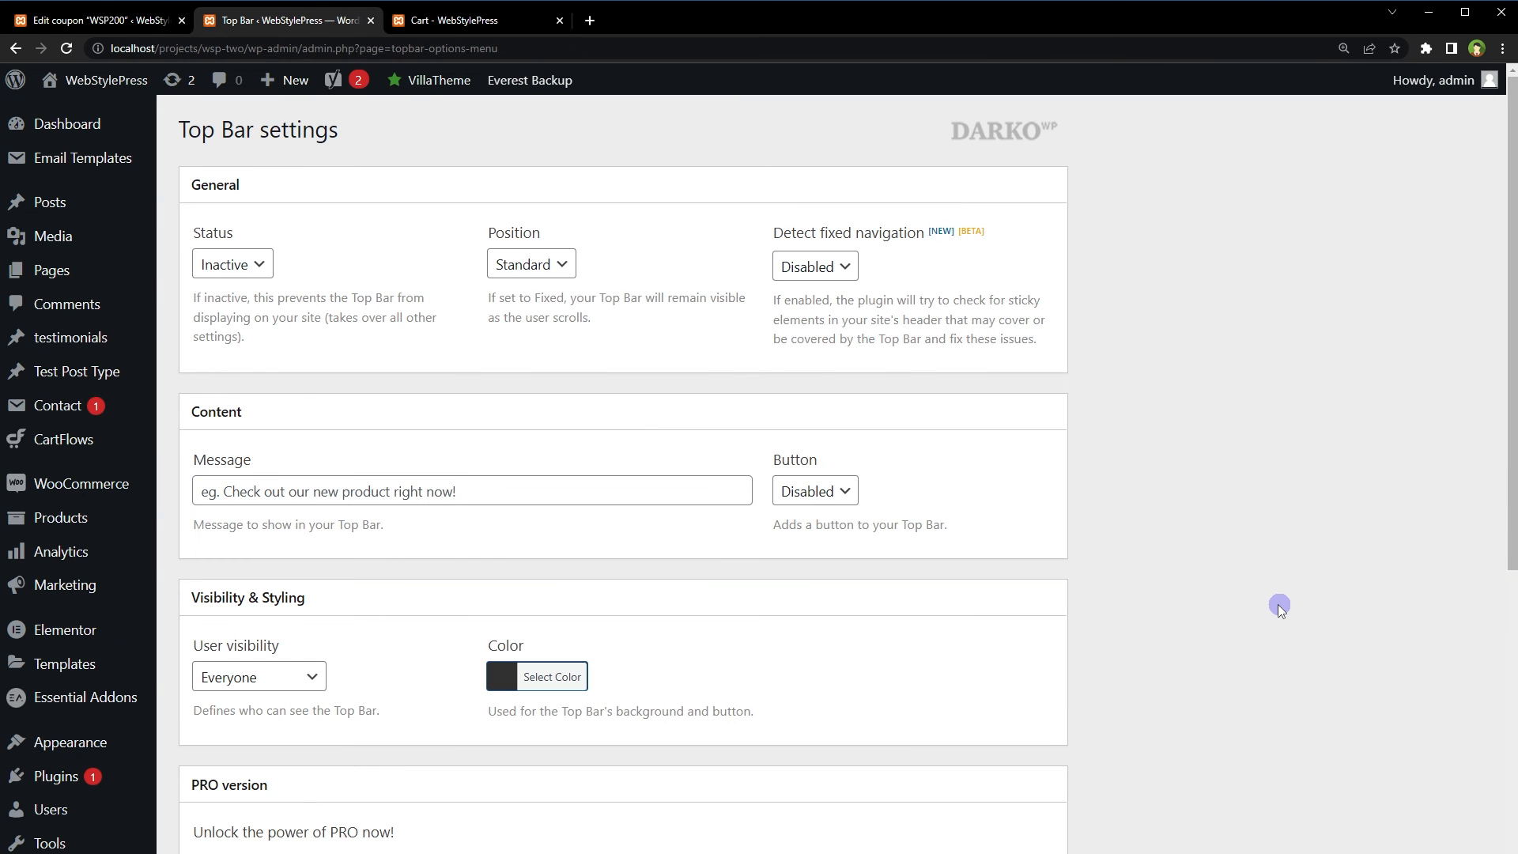
Set the Top Bar's status to Active and its message to "10% Discount is available for all purchases! Coupon Code: <strong>WSP1</strong>"
click(261, 269)
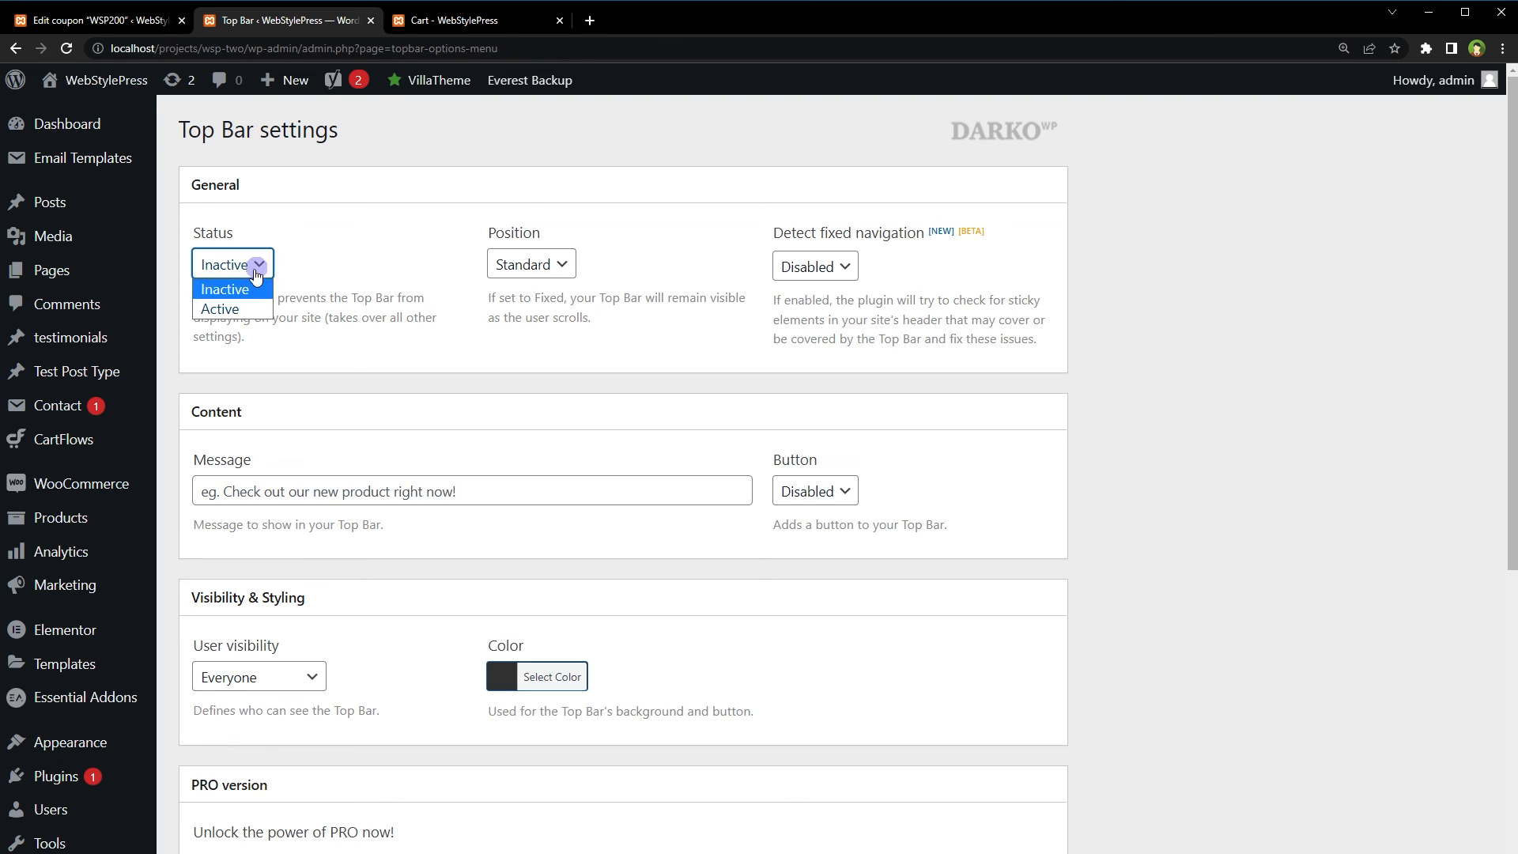
click(237, 308)
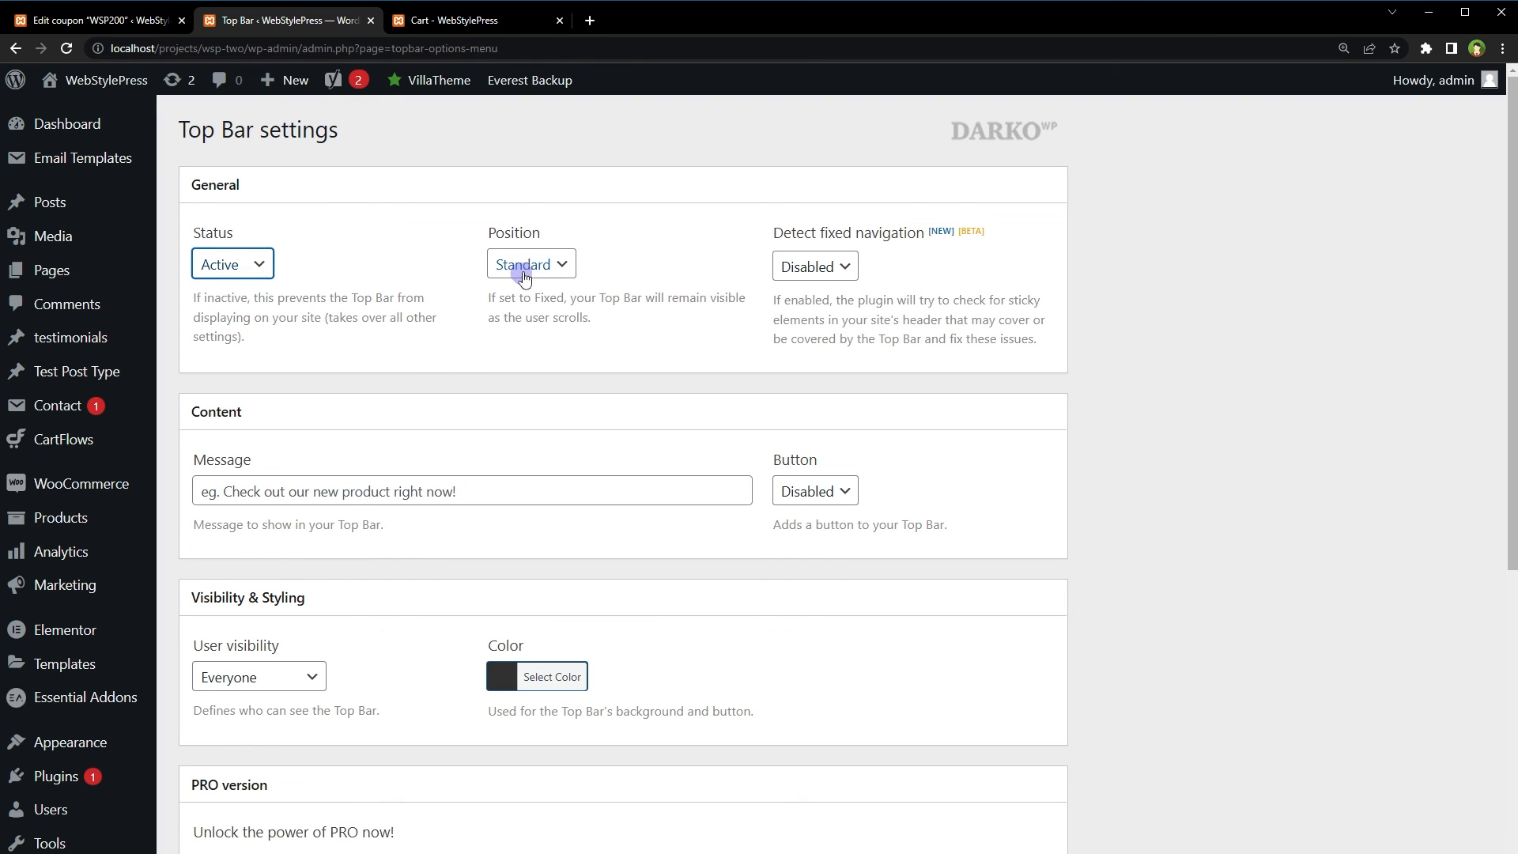
click(526, 271)
click(526, 274)
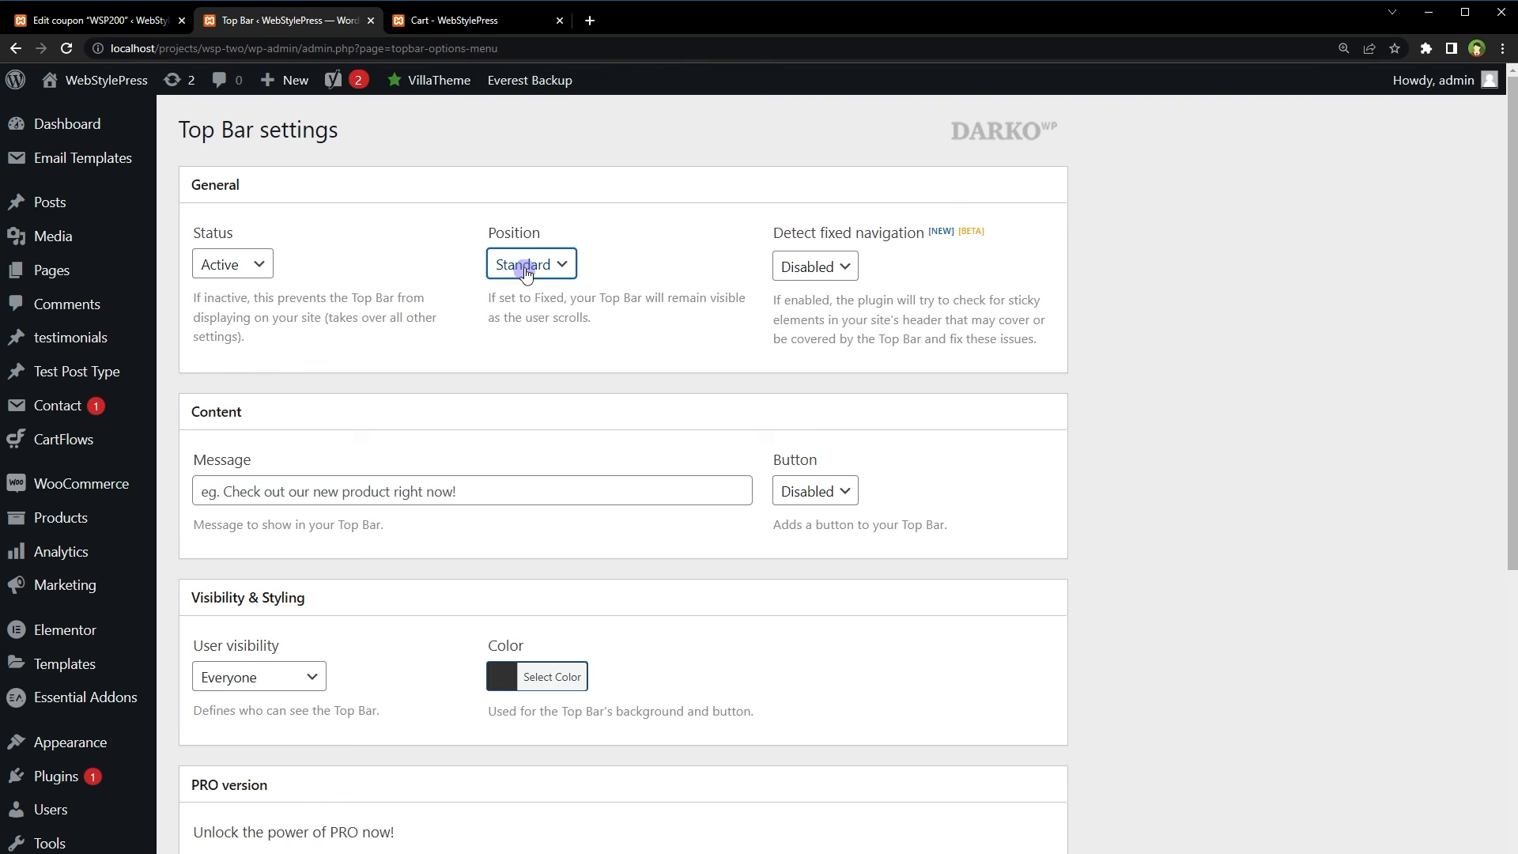
click(423, 486)
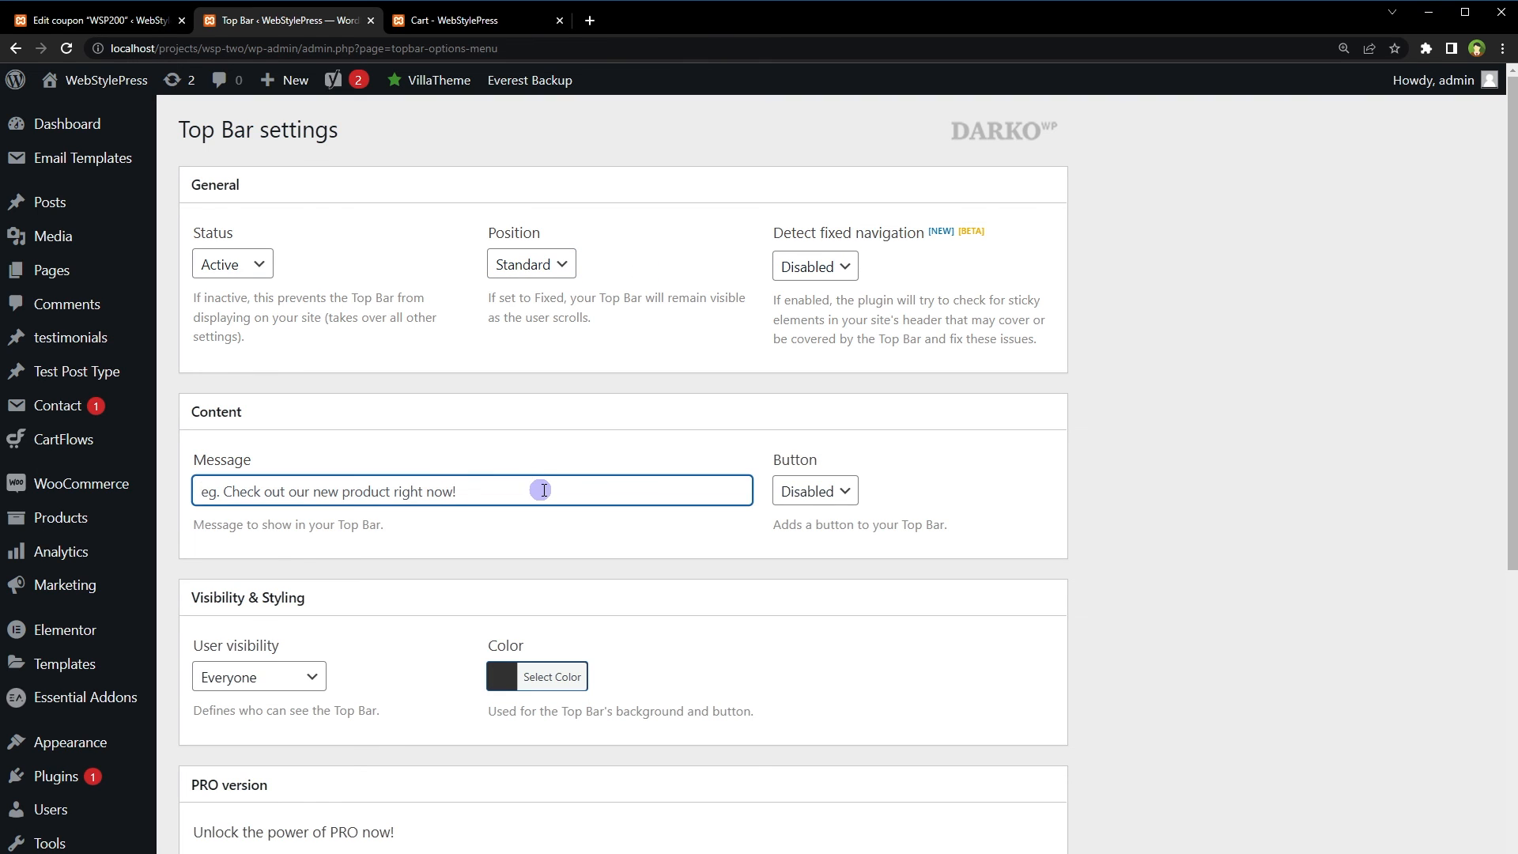
text(10% Discount is available for all purchases! Coupon Code: <strong>WSP1</strong>)
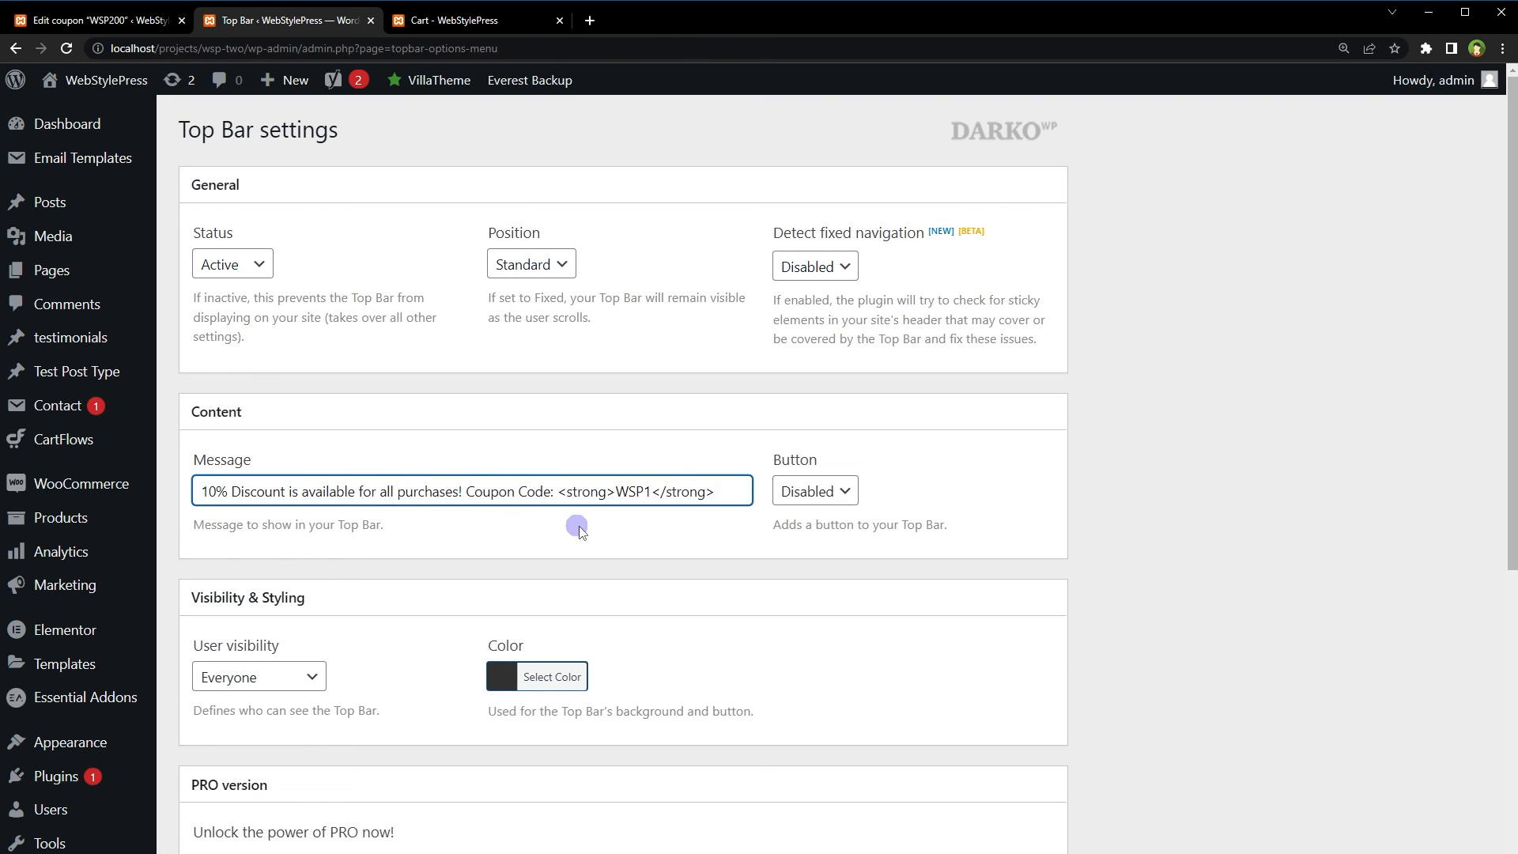
drag(202, 488, 461, 485)
click(465, 486)
double_click(630, 488)
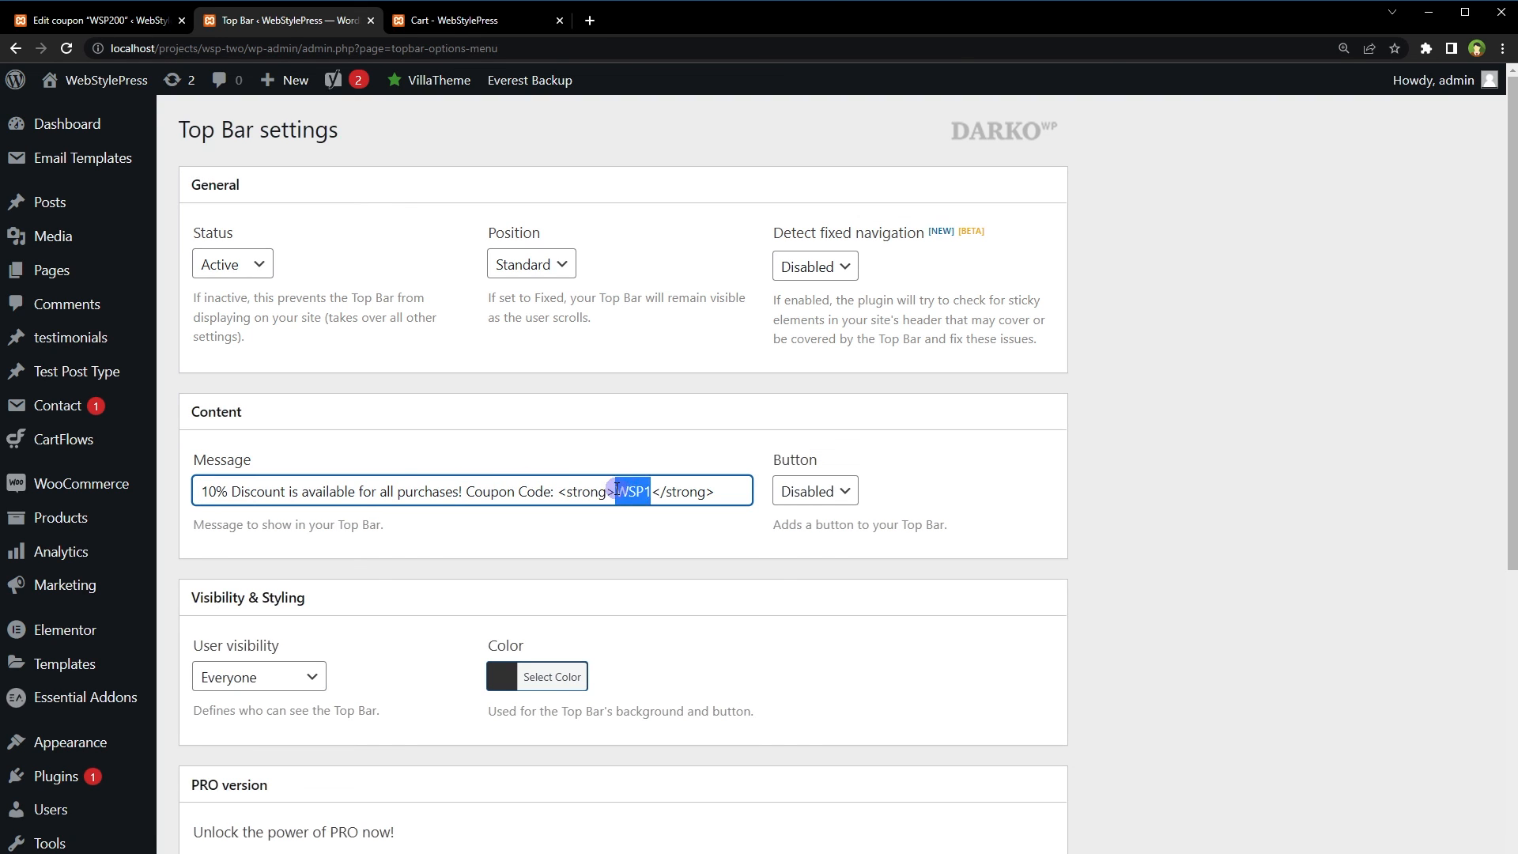
click(571, 491)
drag(557, 491, 720, 492)
click(874, 507)
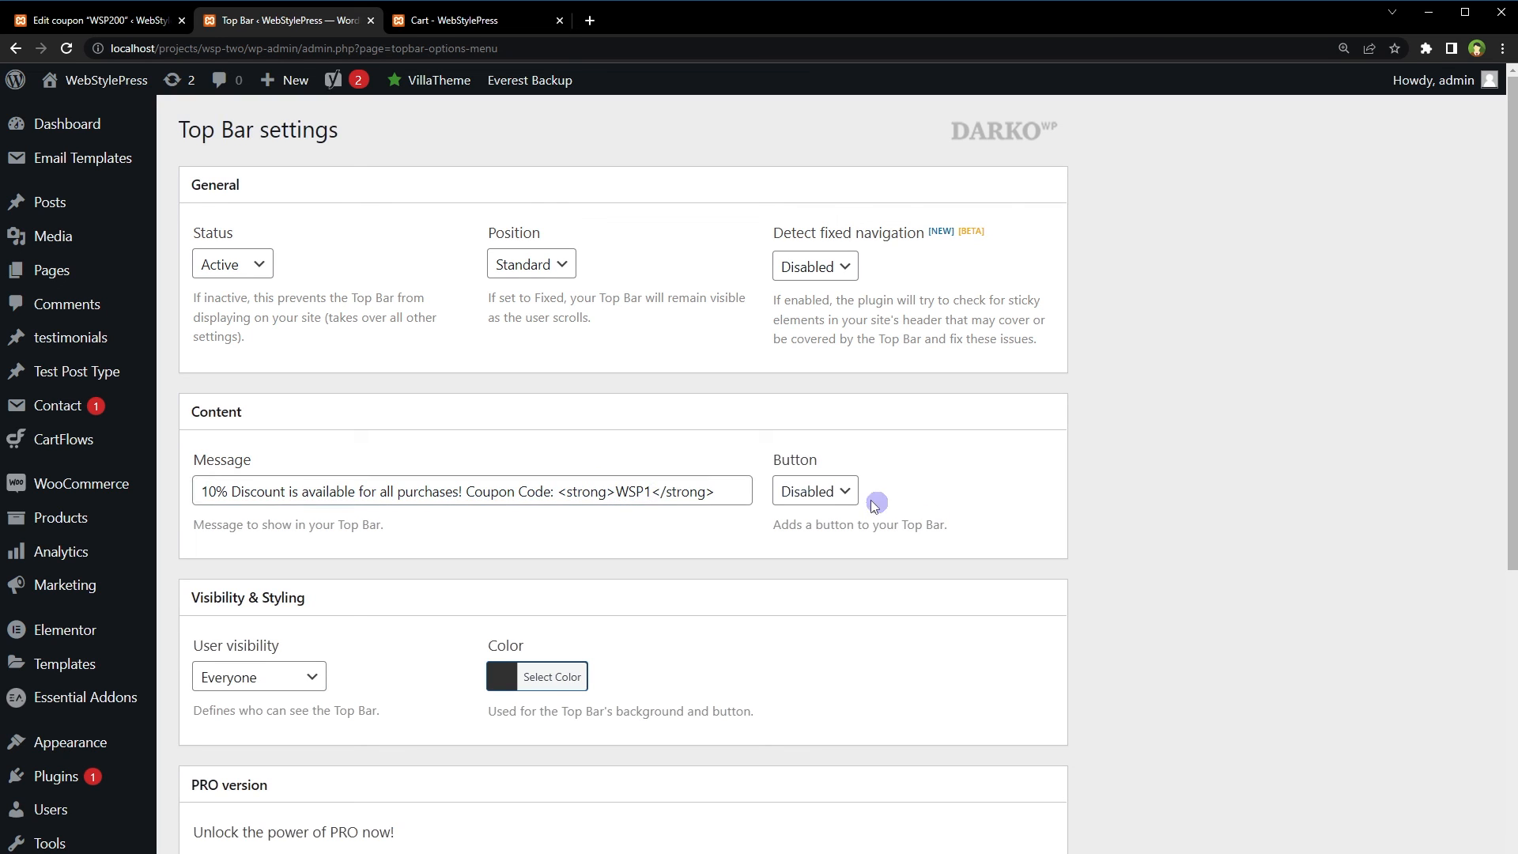
click(826, 492)
click(818, 528)
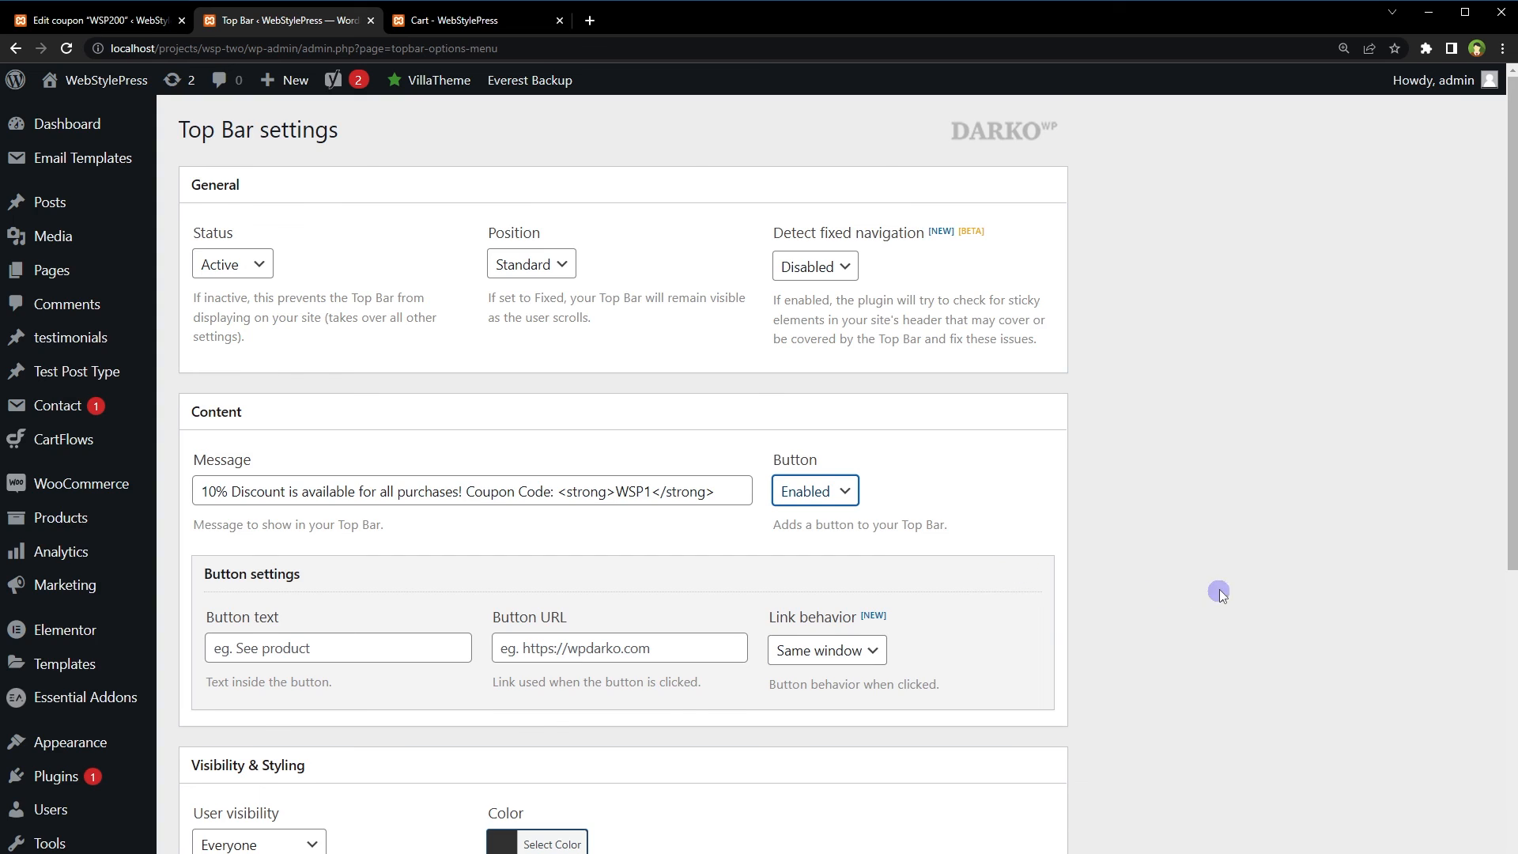
scroll(1218, 593, down, 2)
click(299, 490)
text(SHOP NOW)
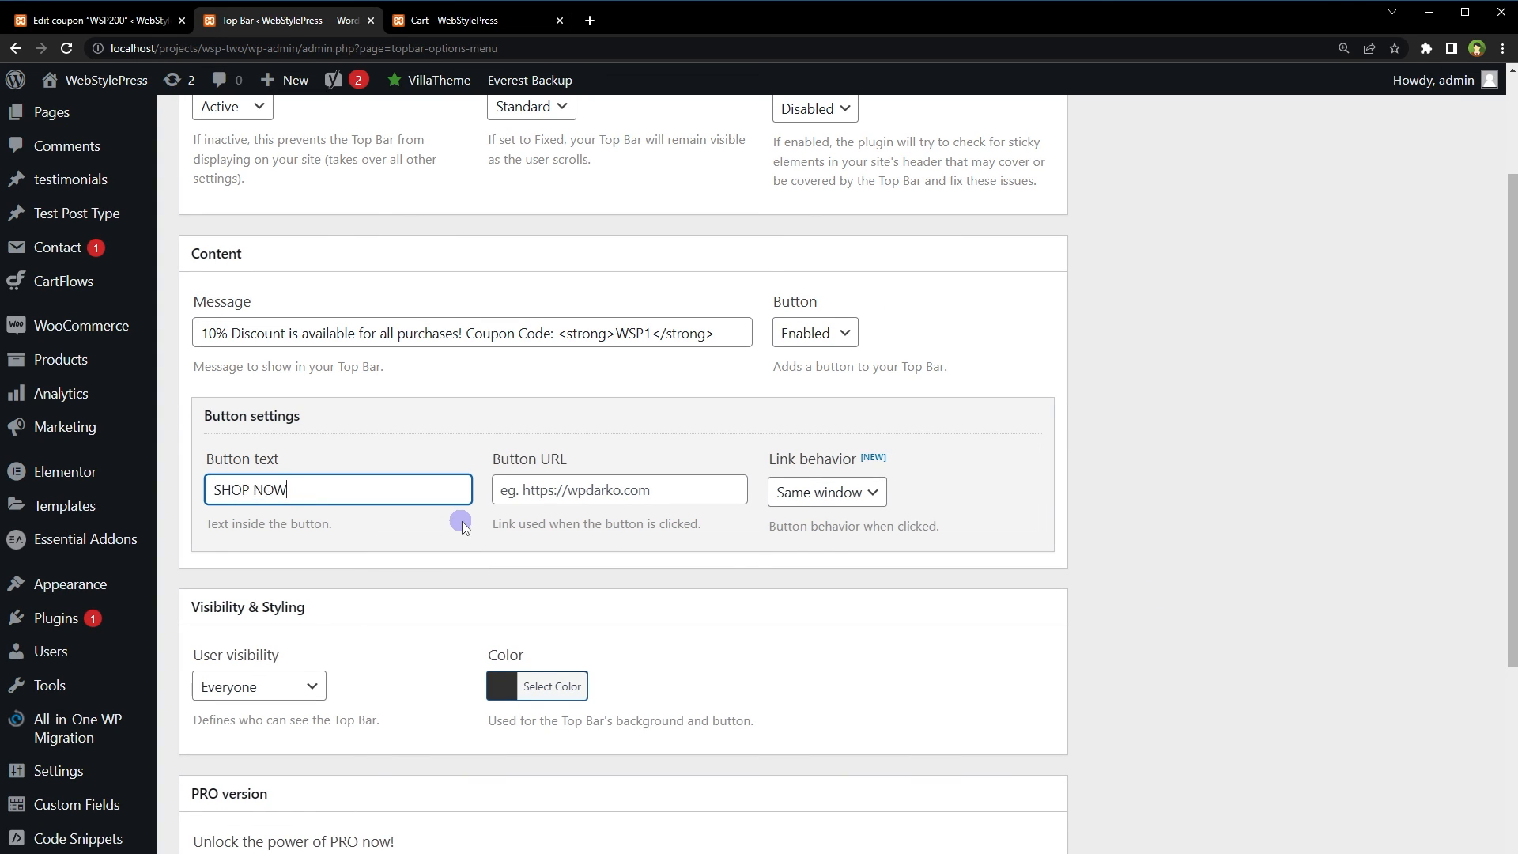
drag(344, 490, 206, 490)
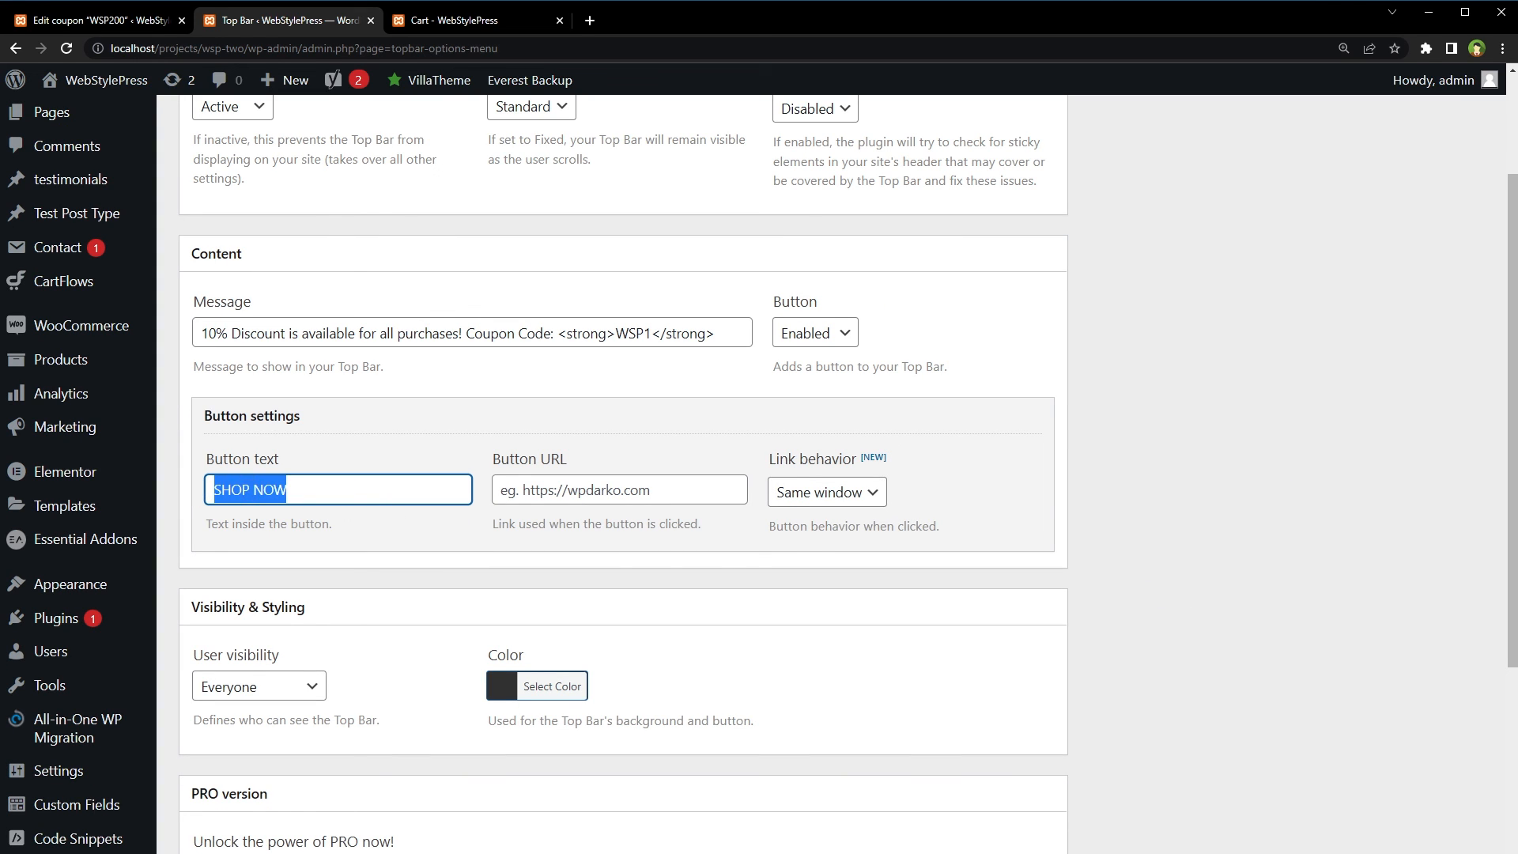
click(534, 492)
key(ctrl+v)
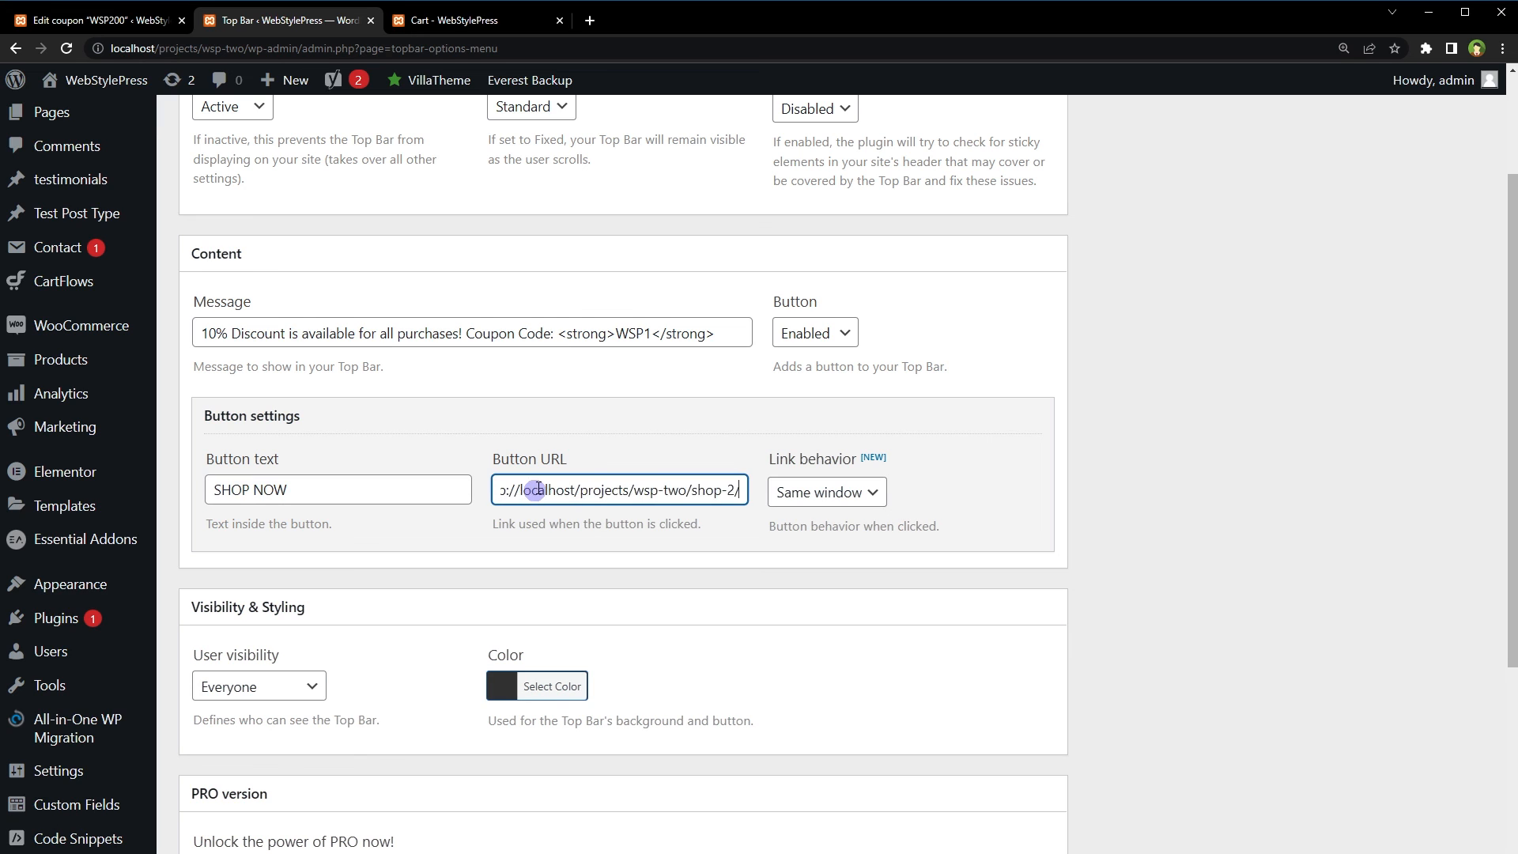
View the Top Bar's color options without choosing a new color, and save the Top Bar settings
scroll(1282, 544, down, 2)
click(566, 528)
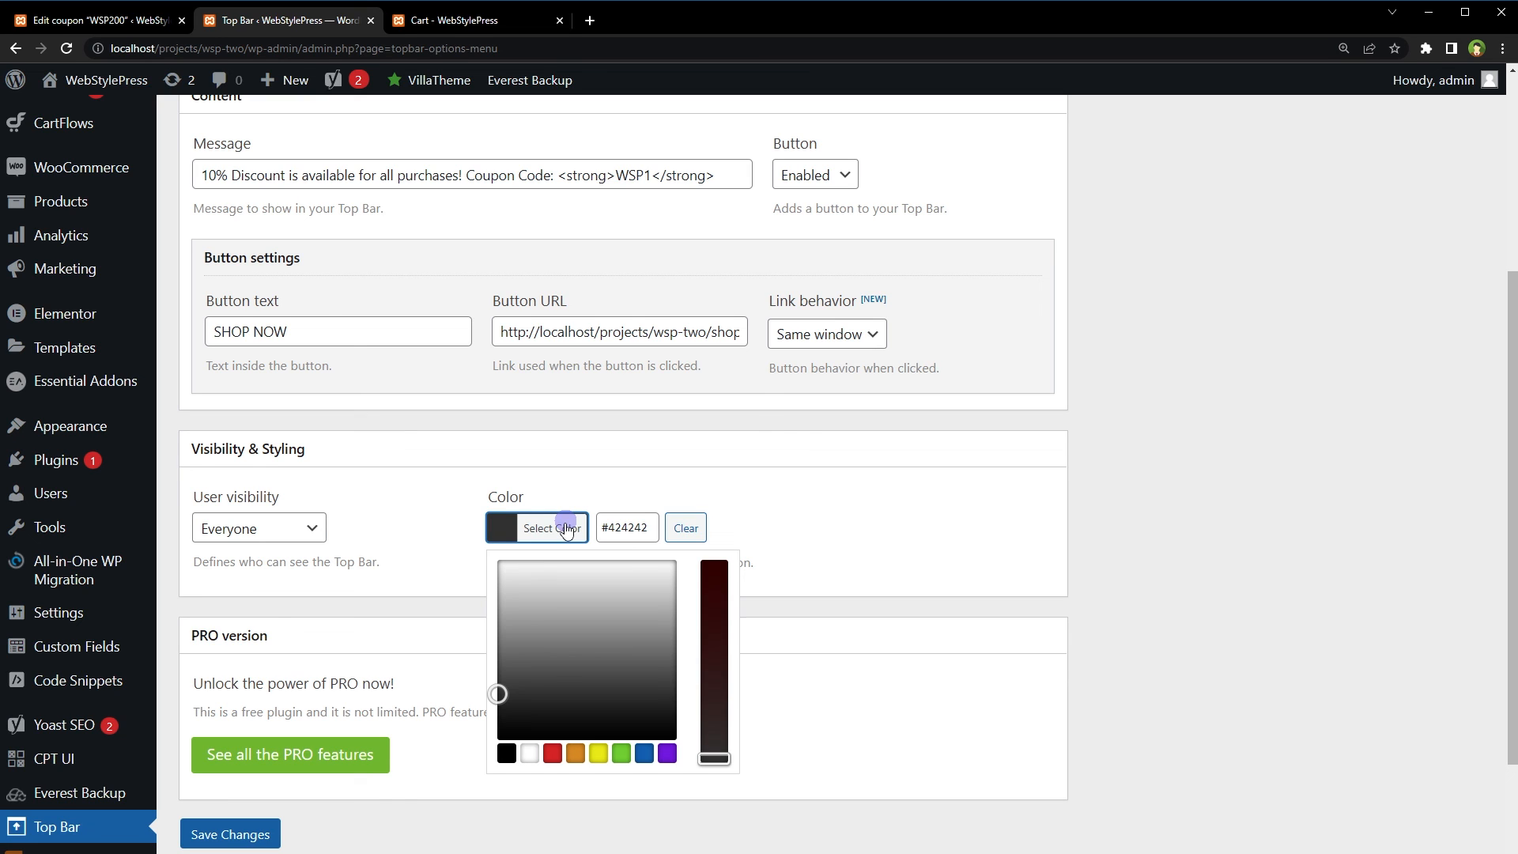
click(566, 528)
scroll(1213, 548, down, 2)
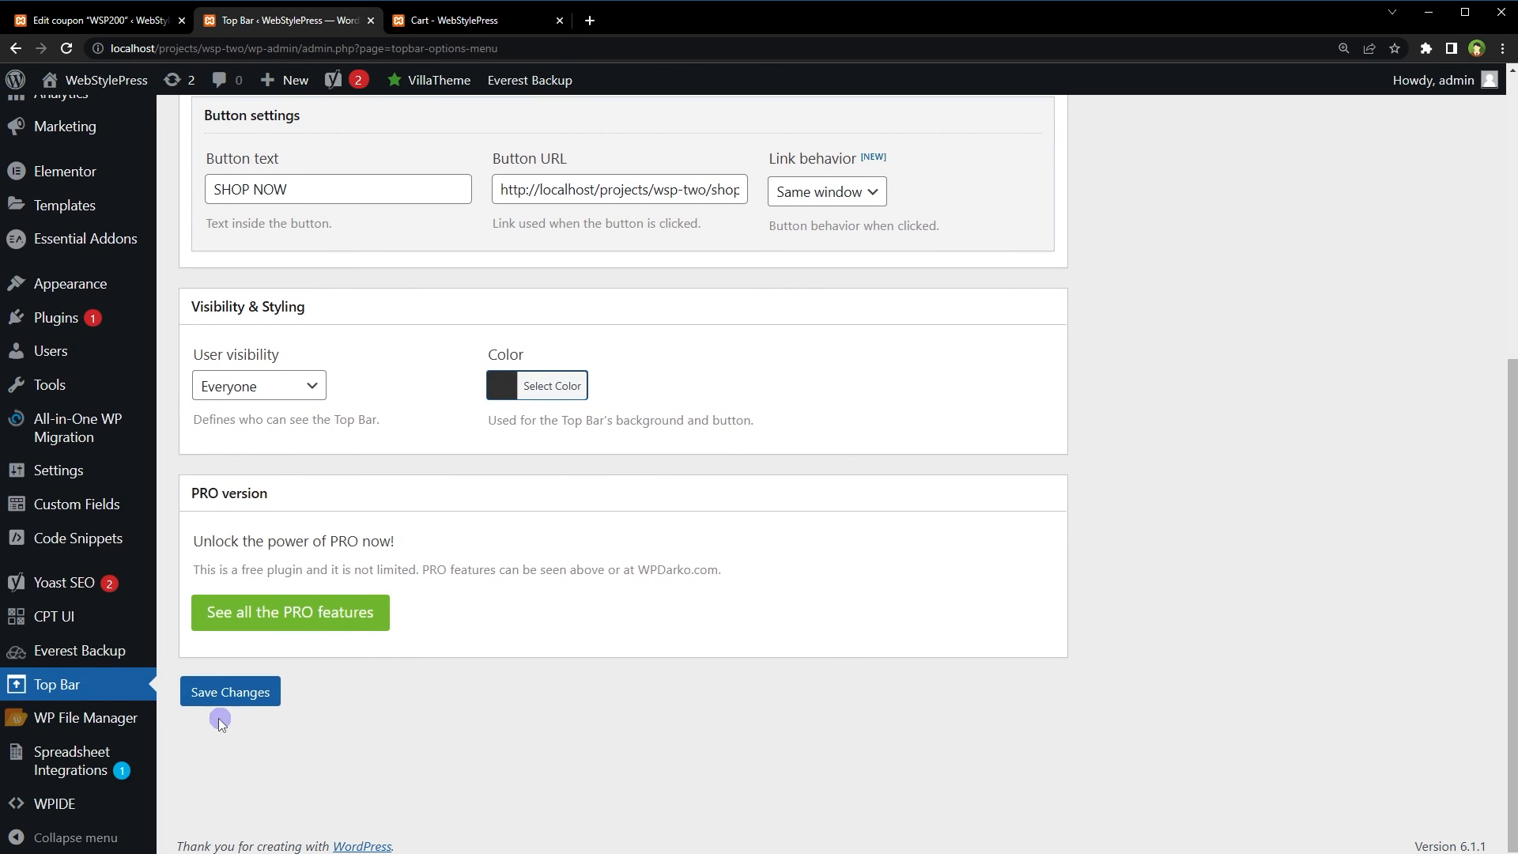
click(221, 694)
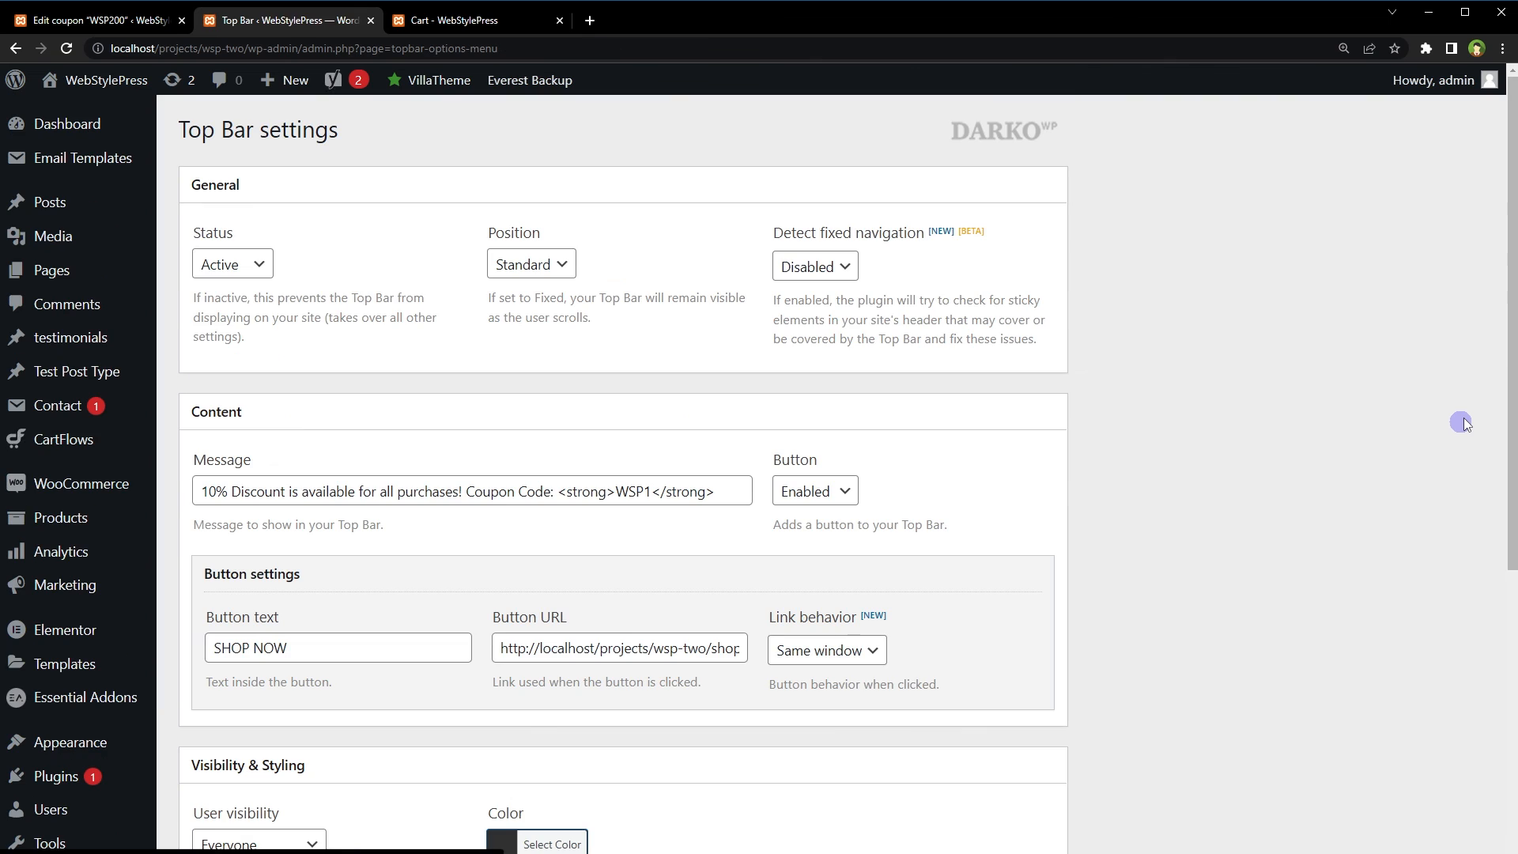
Reload the store's cart page to check the Top Bar, follow its SHOP NOW button, and visit the home page
click(459, 20)
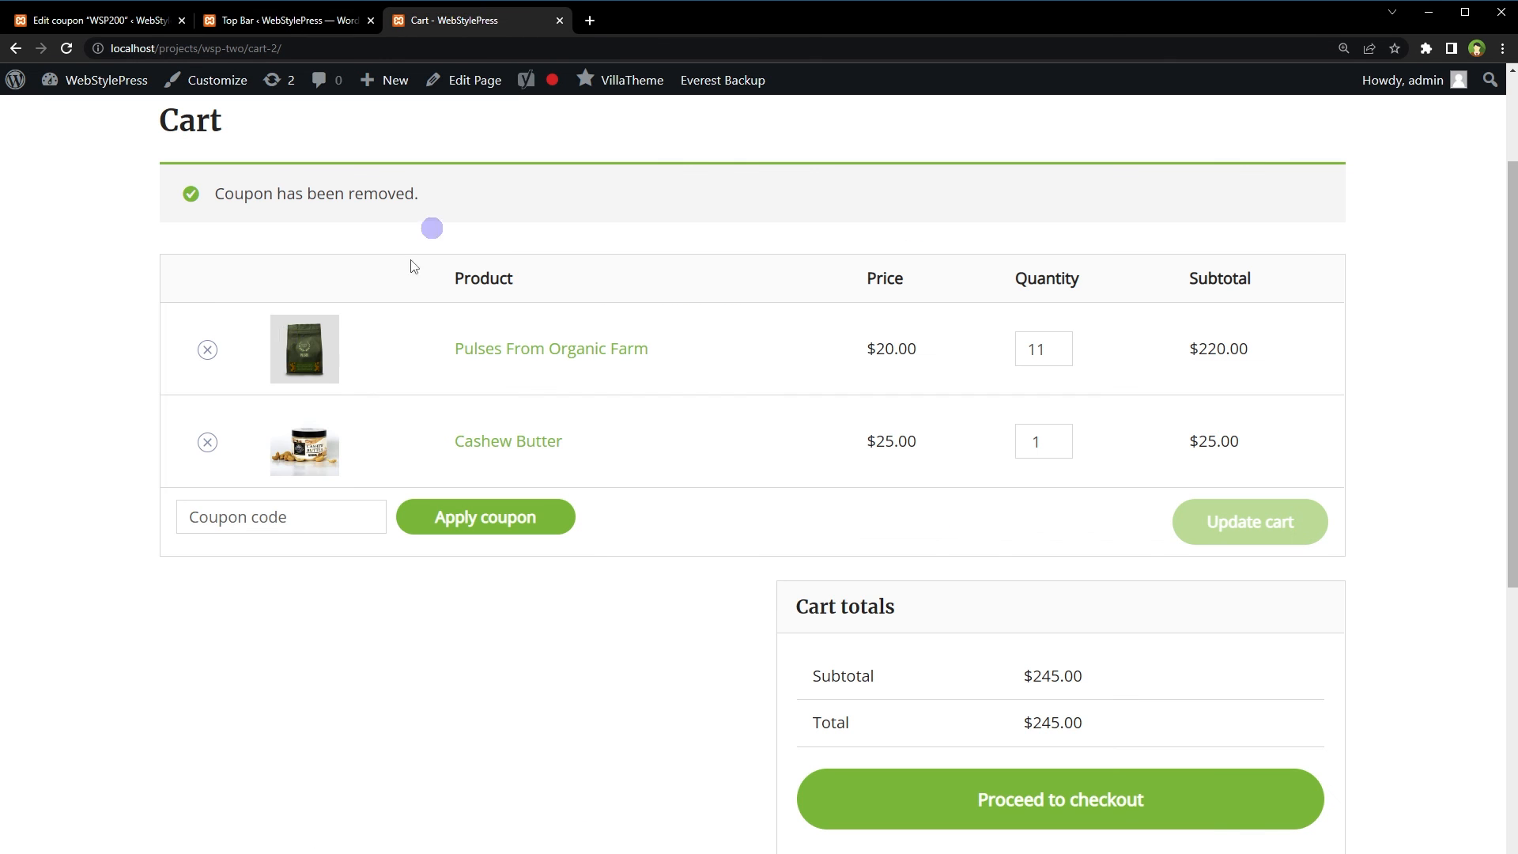
right_click(95, 333)
click(116, 375)
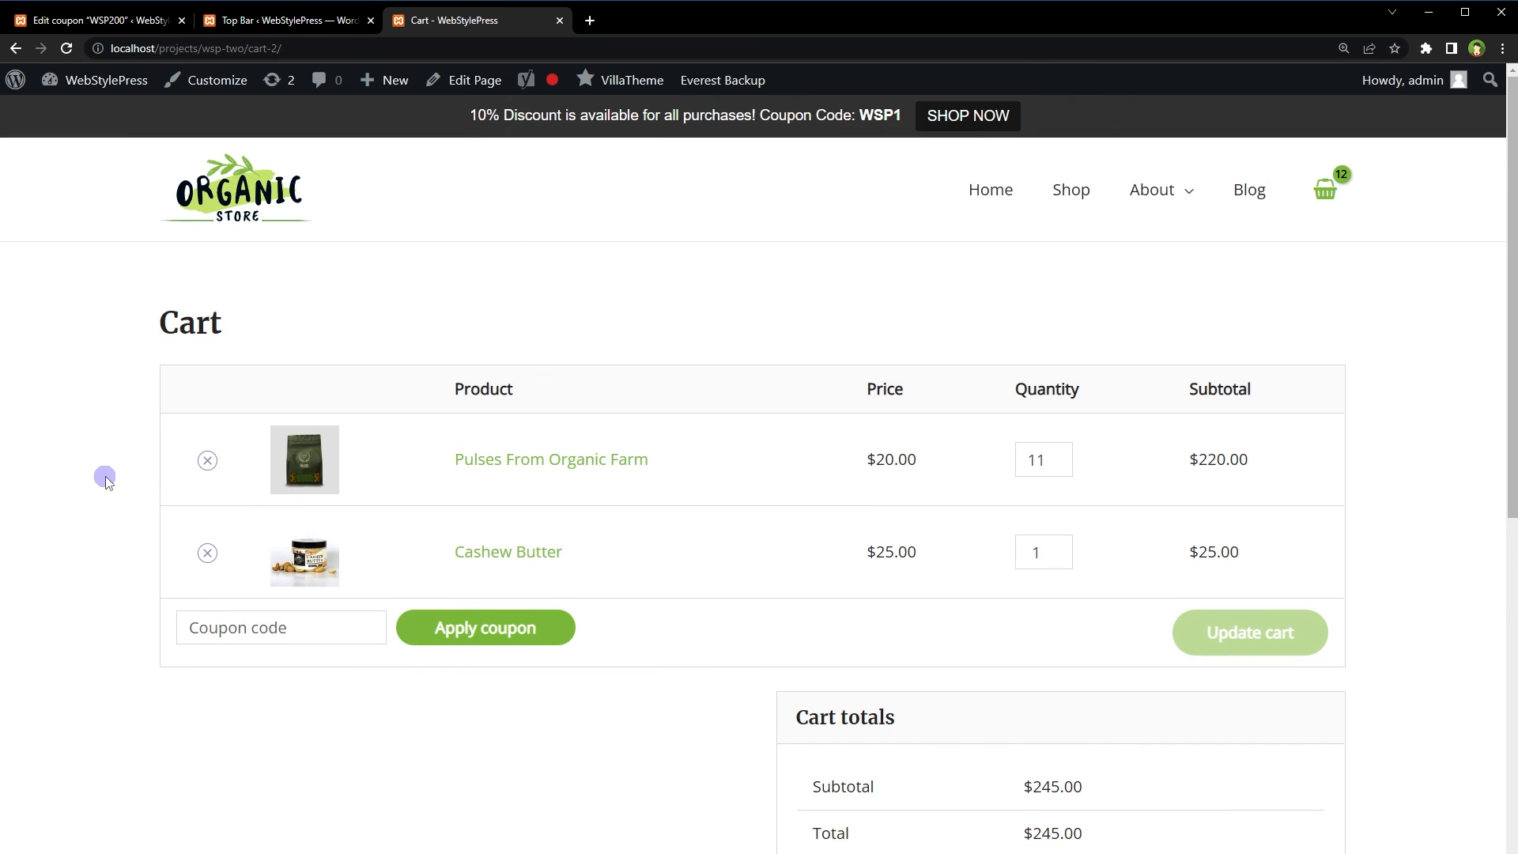
drag(466, 117, 1062, 140)
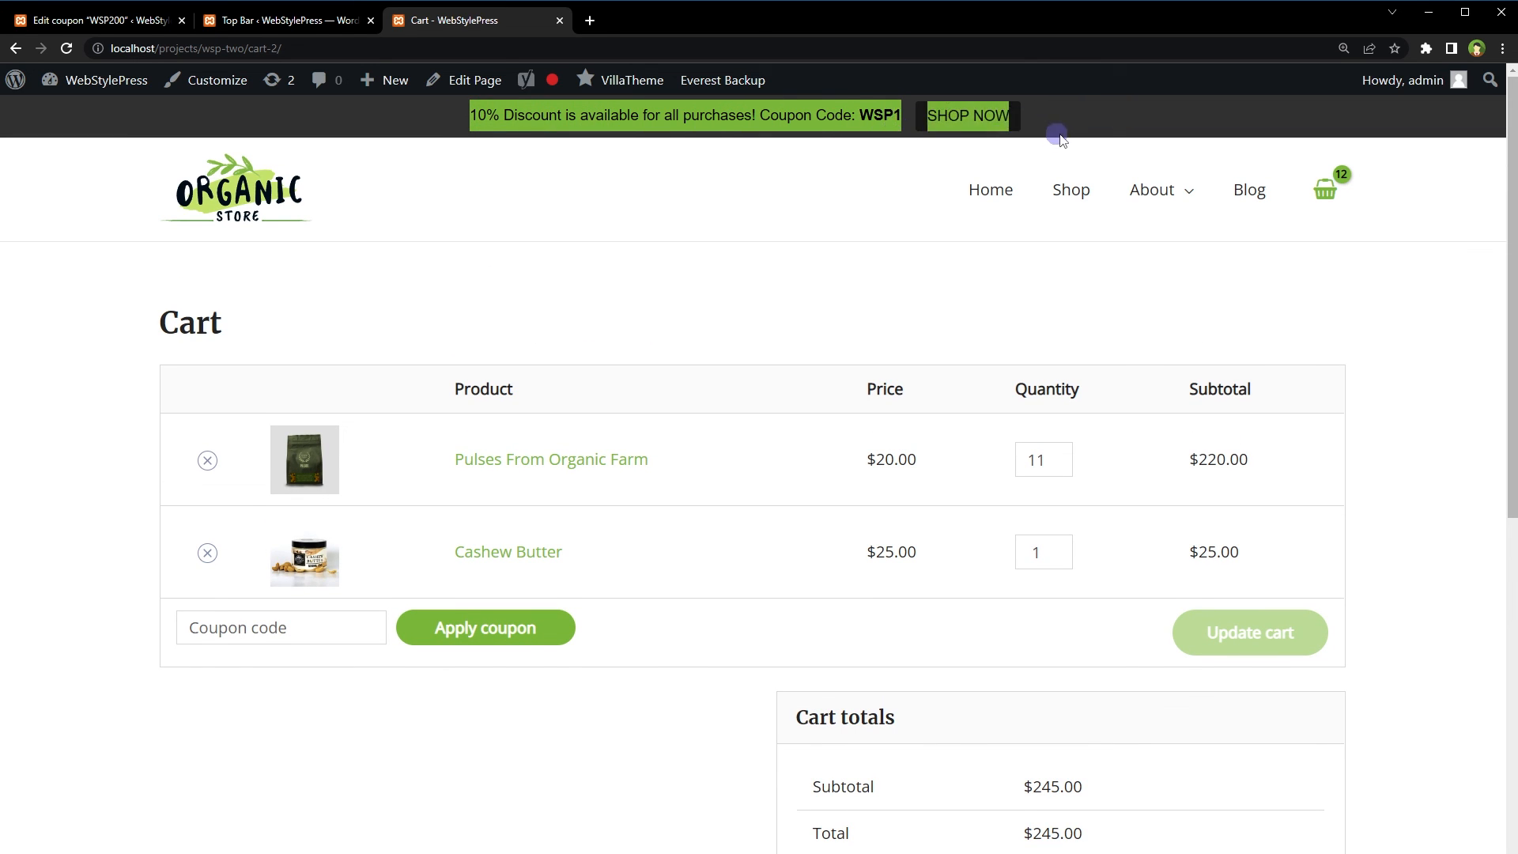
click(966, 119)
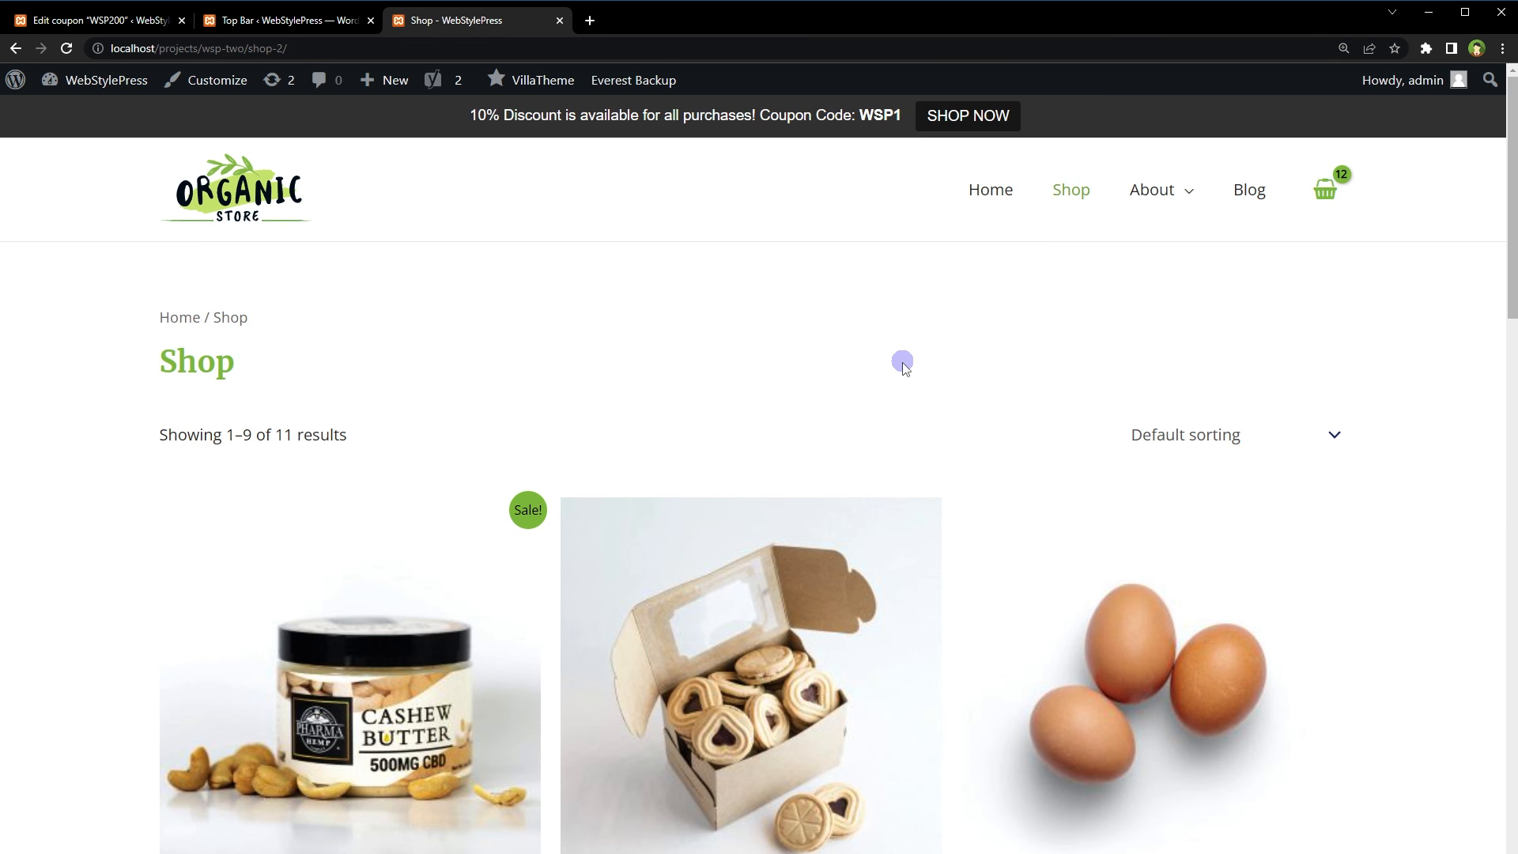
click(237, 189)
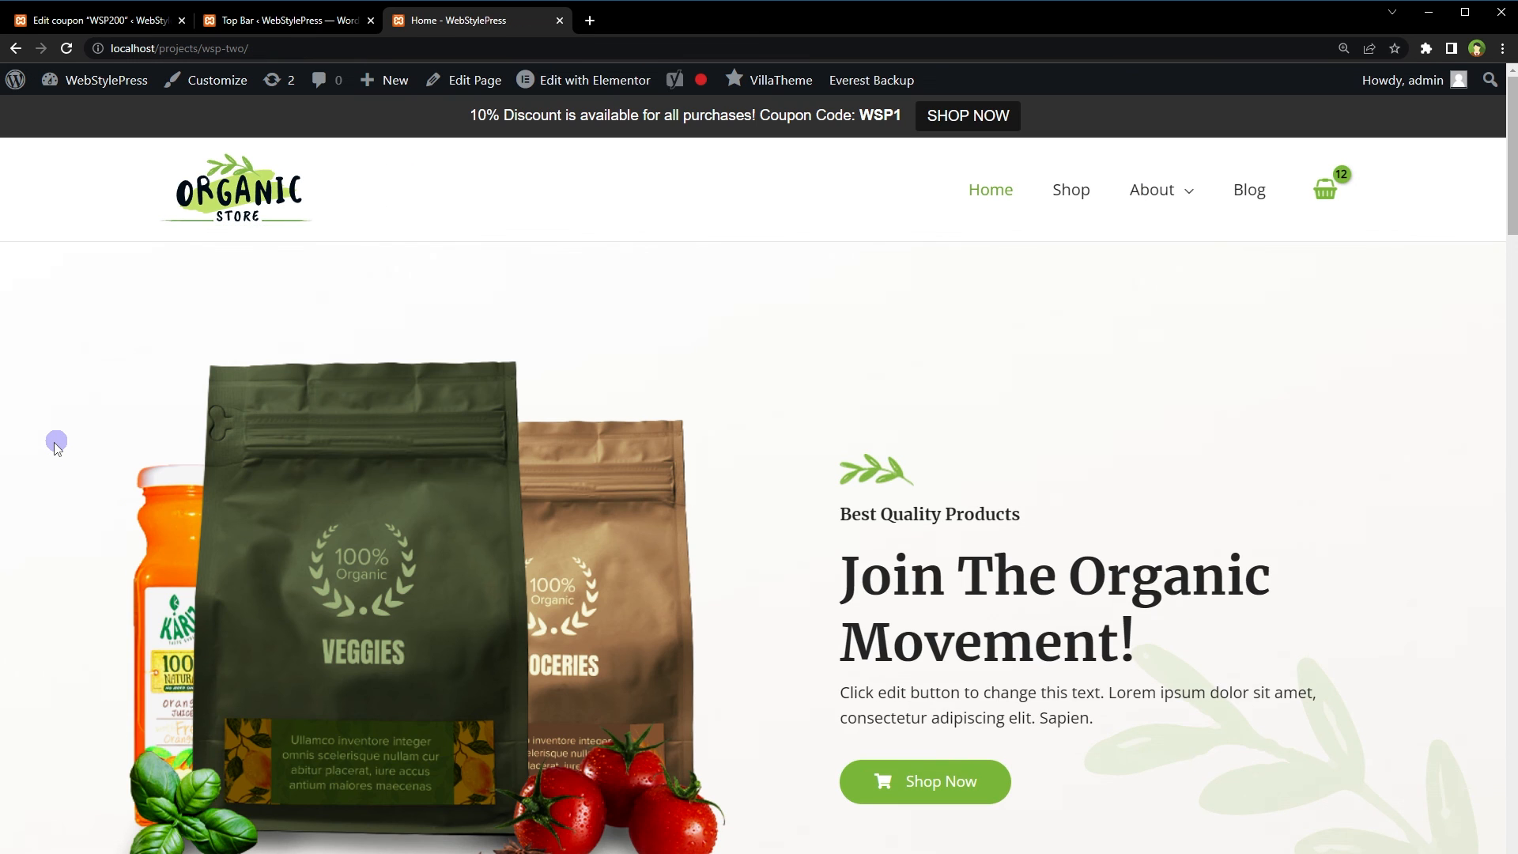
Change the Top Bar message to "10% Discount available on all purchases! Coupon Code: <strong>WSP1</strong>" and save the settings
click(252, 21)
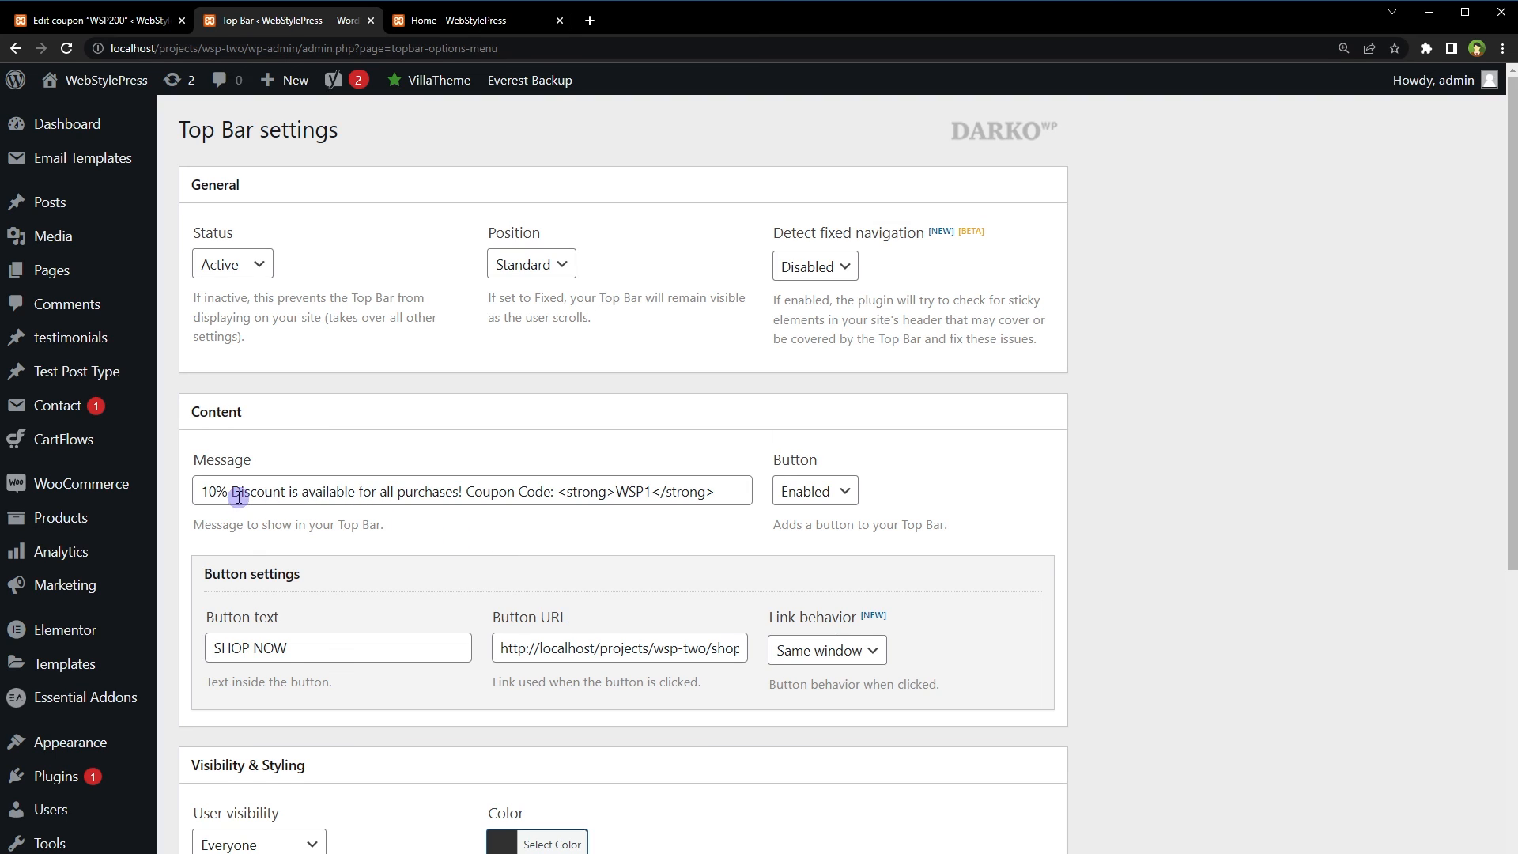
click(284, 490)
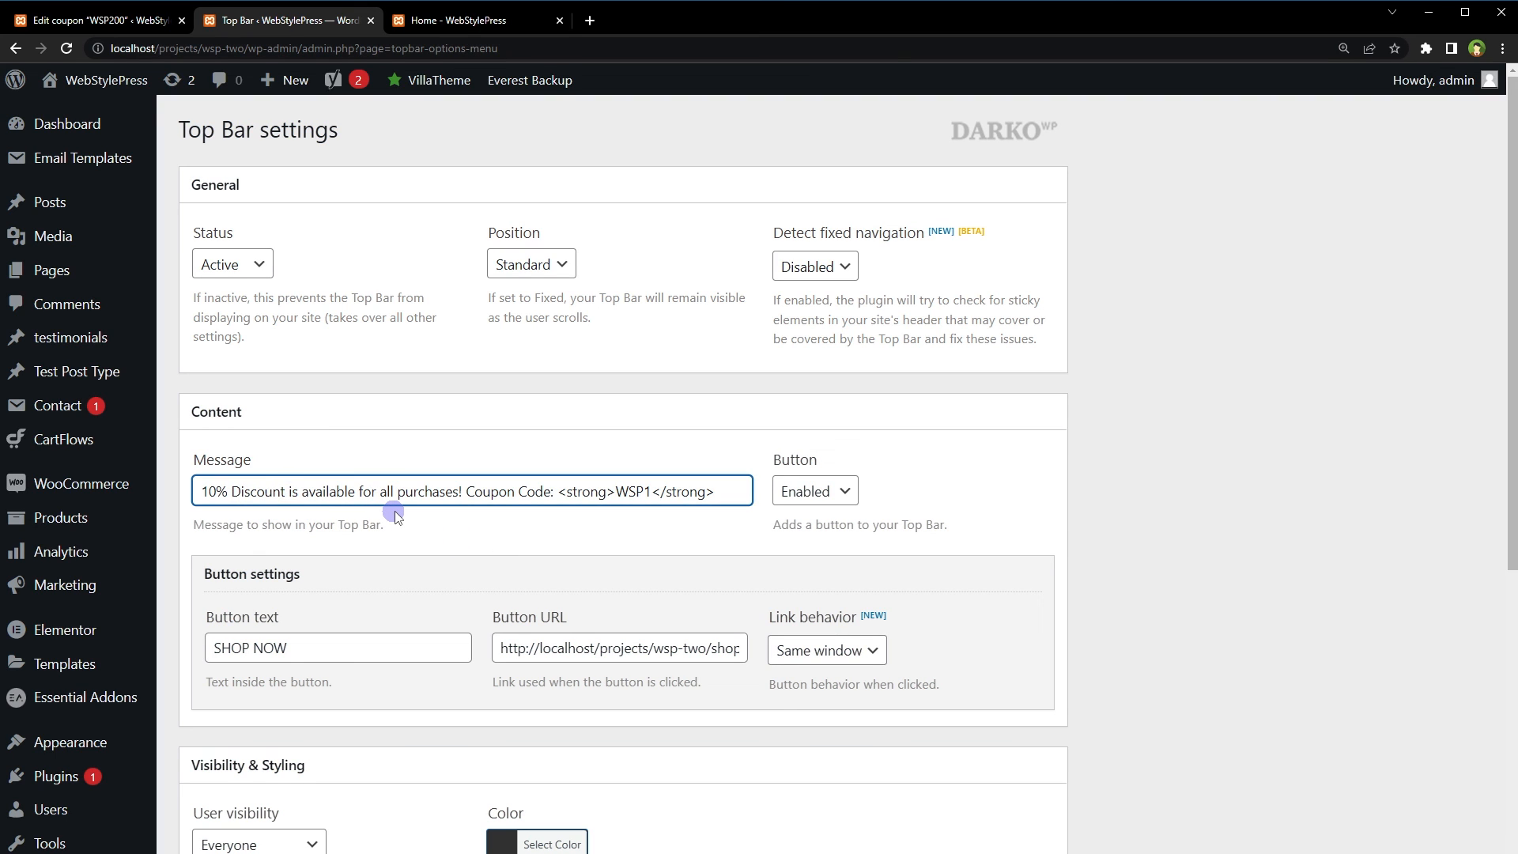
key(shift+Right)
key(shift+Right)
key(shift+Right)
key(BackSpace)
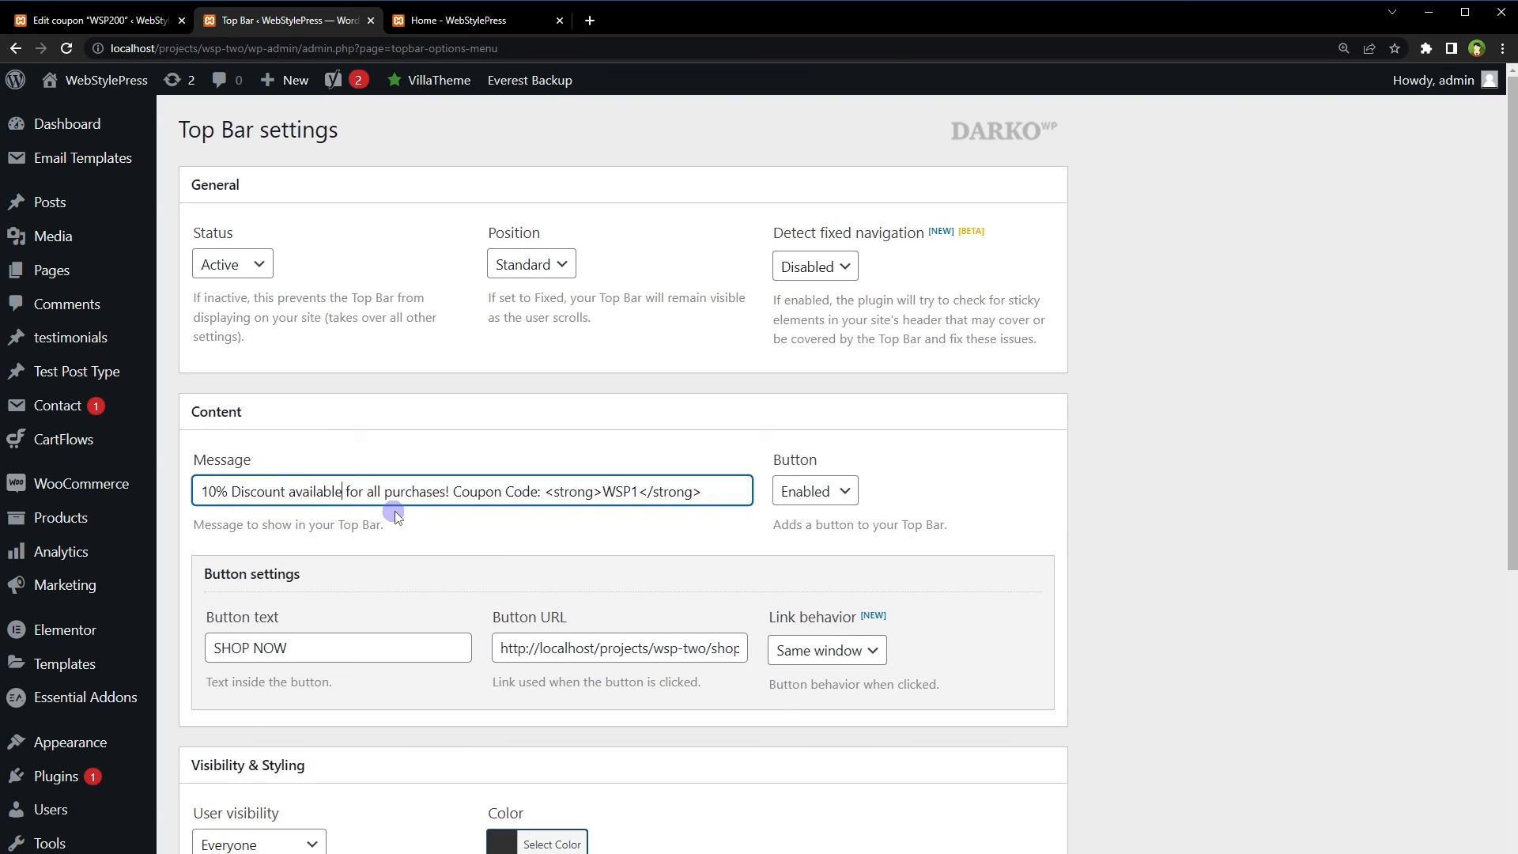
key(Right)
text(on)
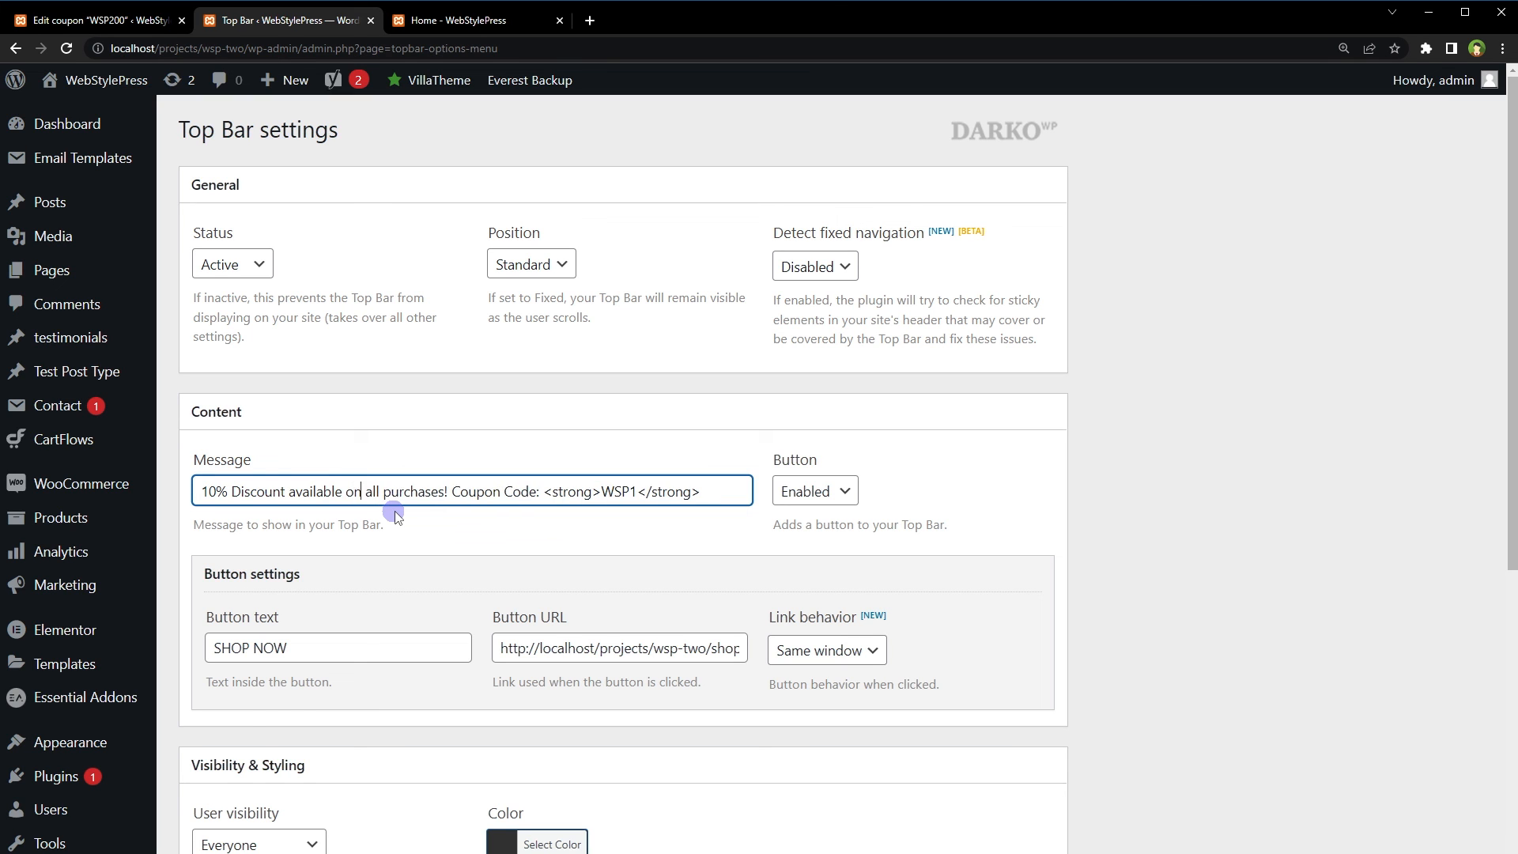
click(1279, 582)
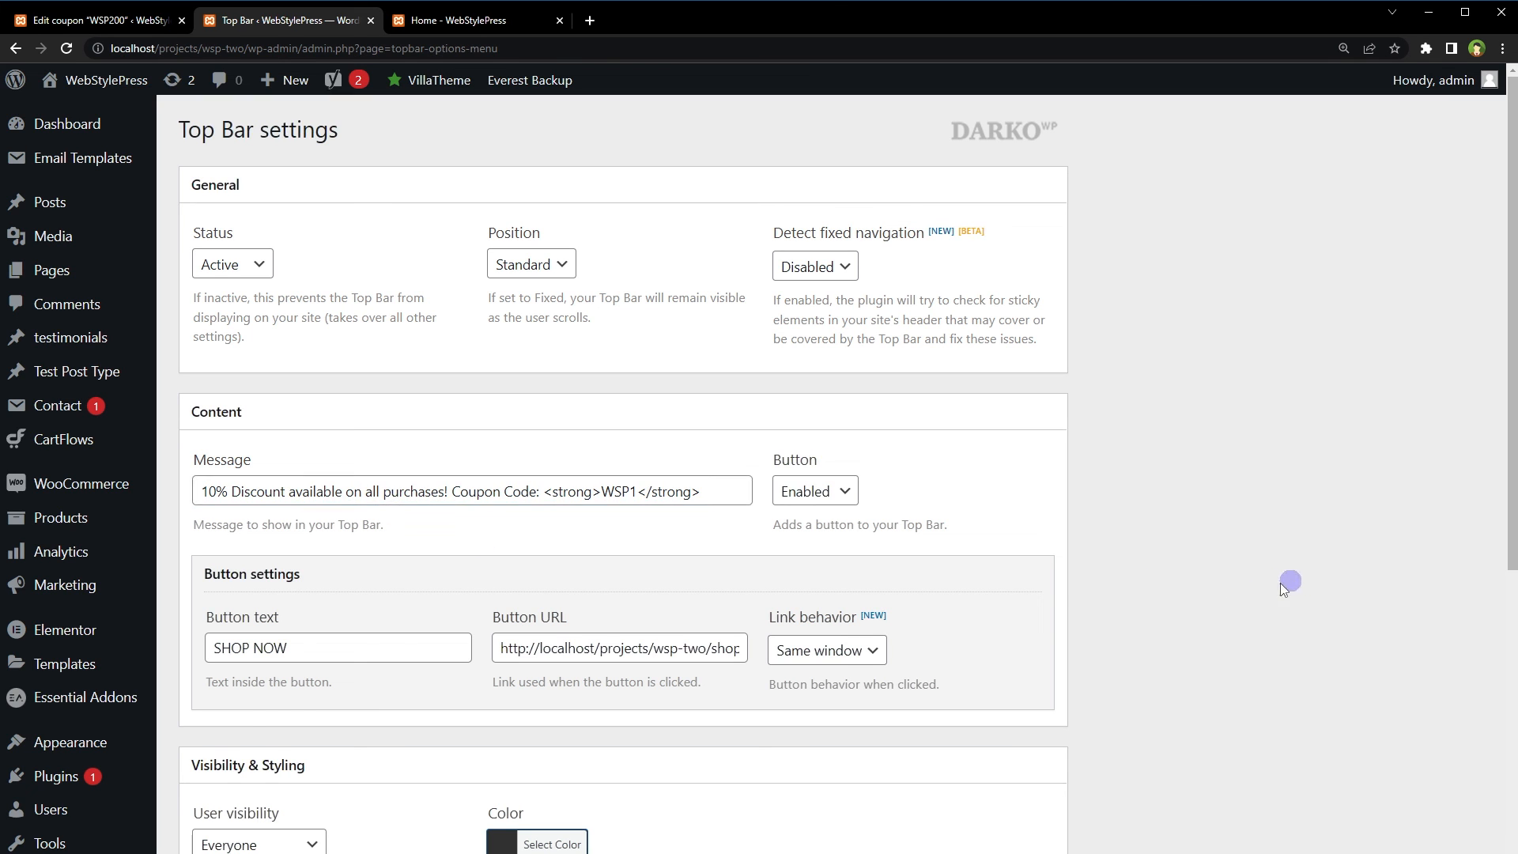
scroll(1257, 593, down, 4)
click(237, 834)
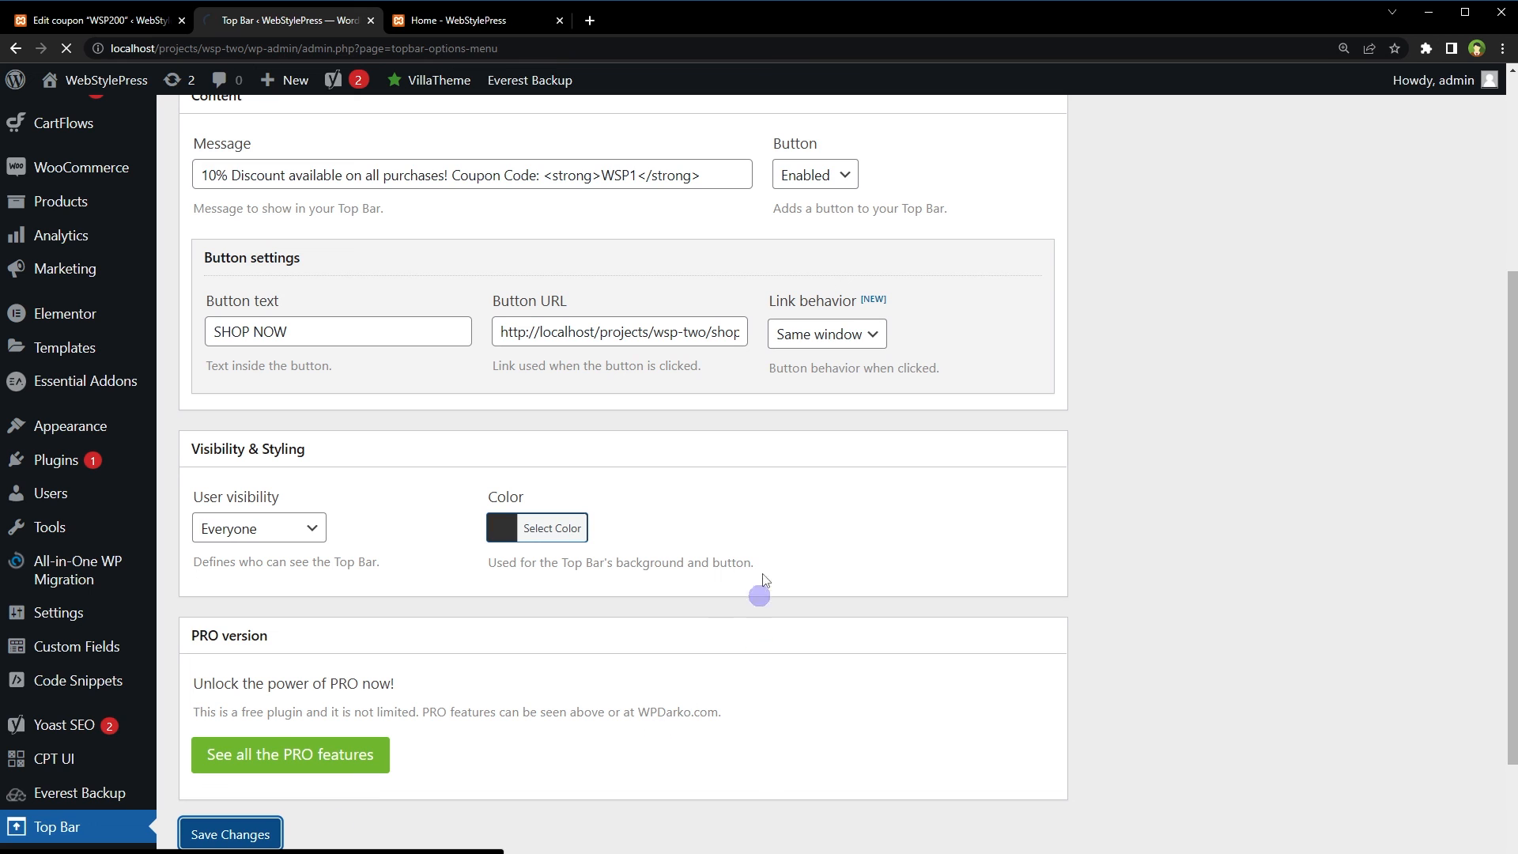
Reload the store's home page and check the reworded Top Bar message and its SHOP NOW button
click(479, 19)
right_click(41, 342)
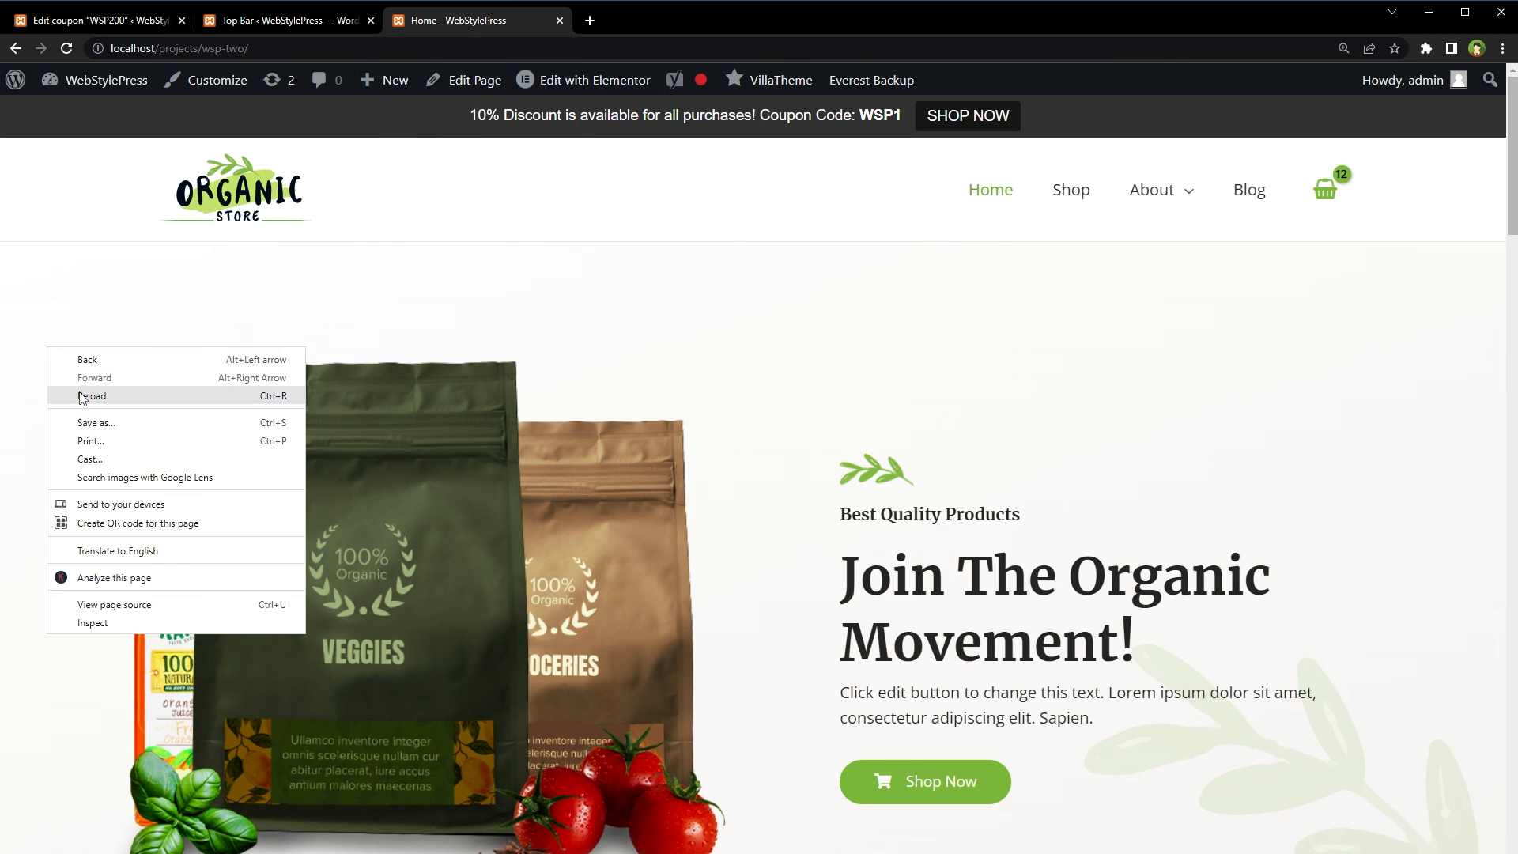
click(79, 395)
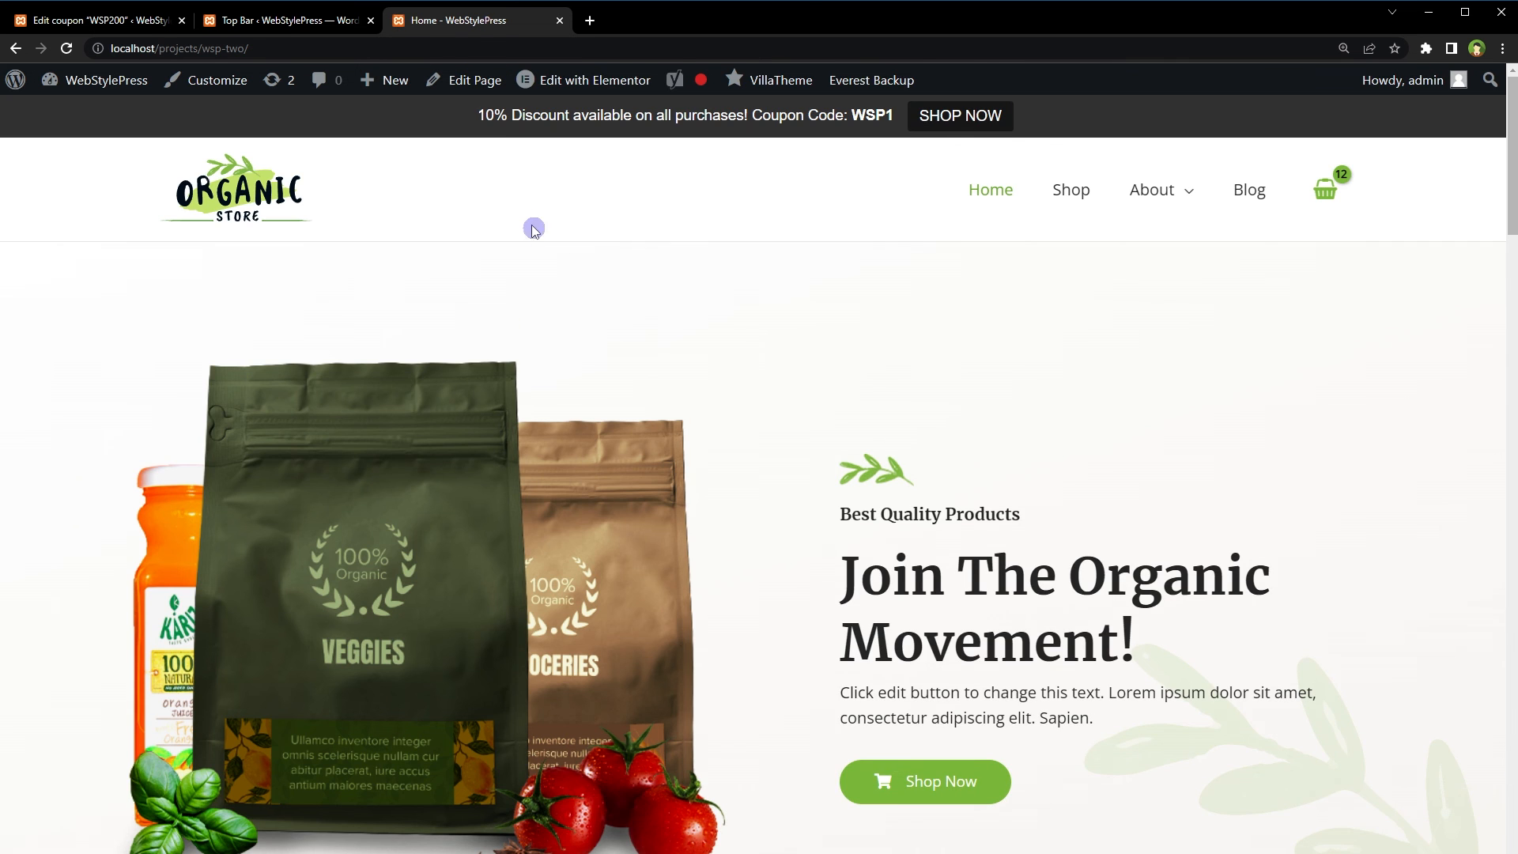
drag(465, 114, 713, 98)
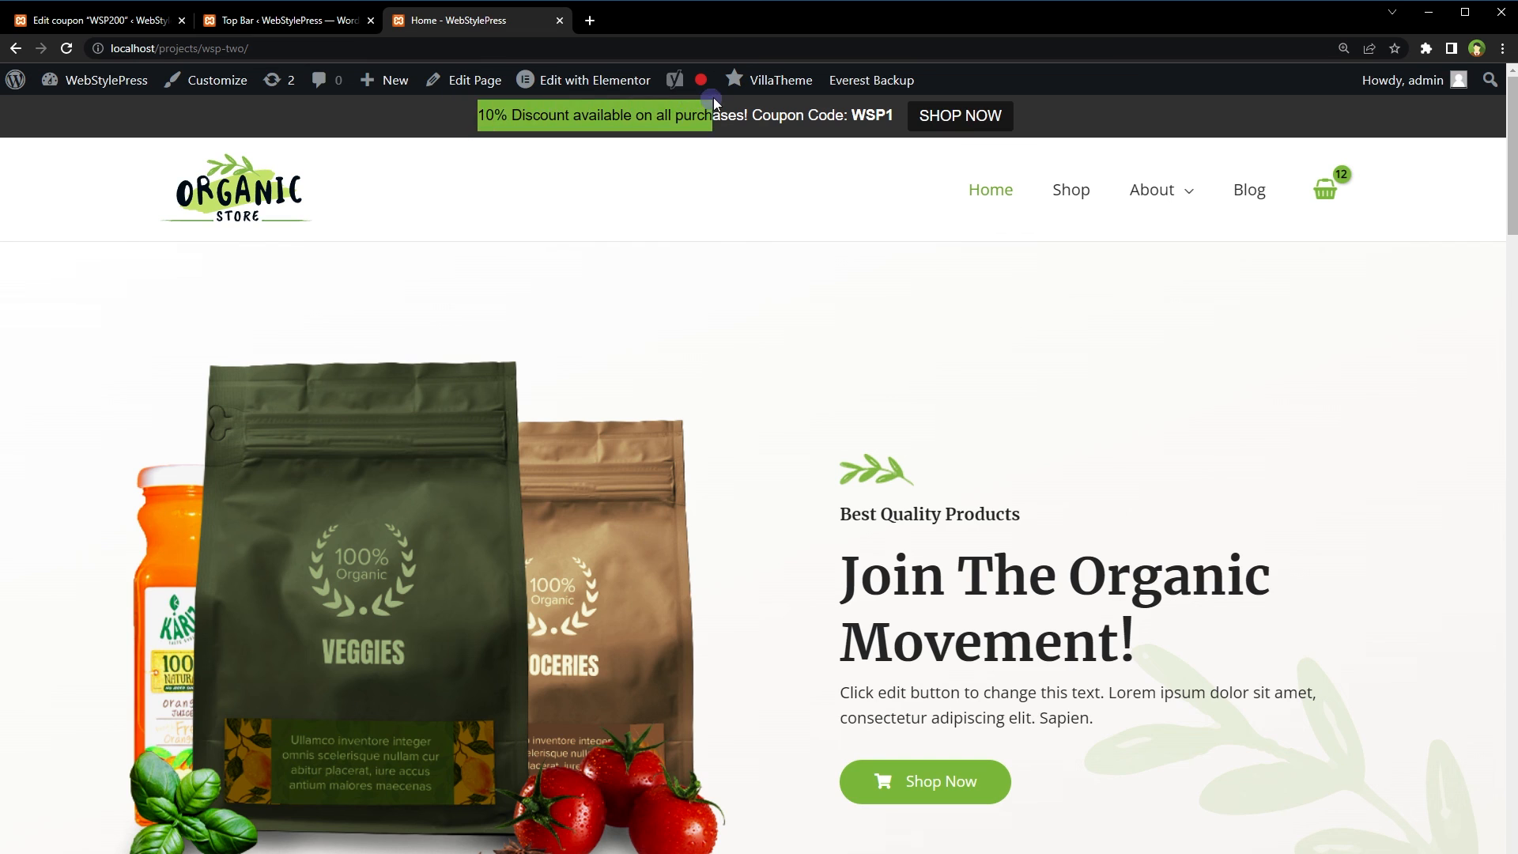
drag(901, 107, 1023, 108)
click(1096, 125)
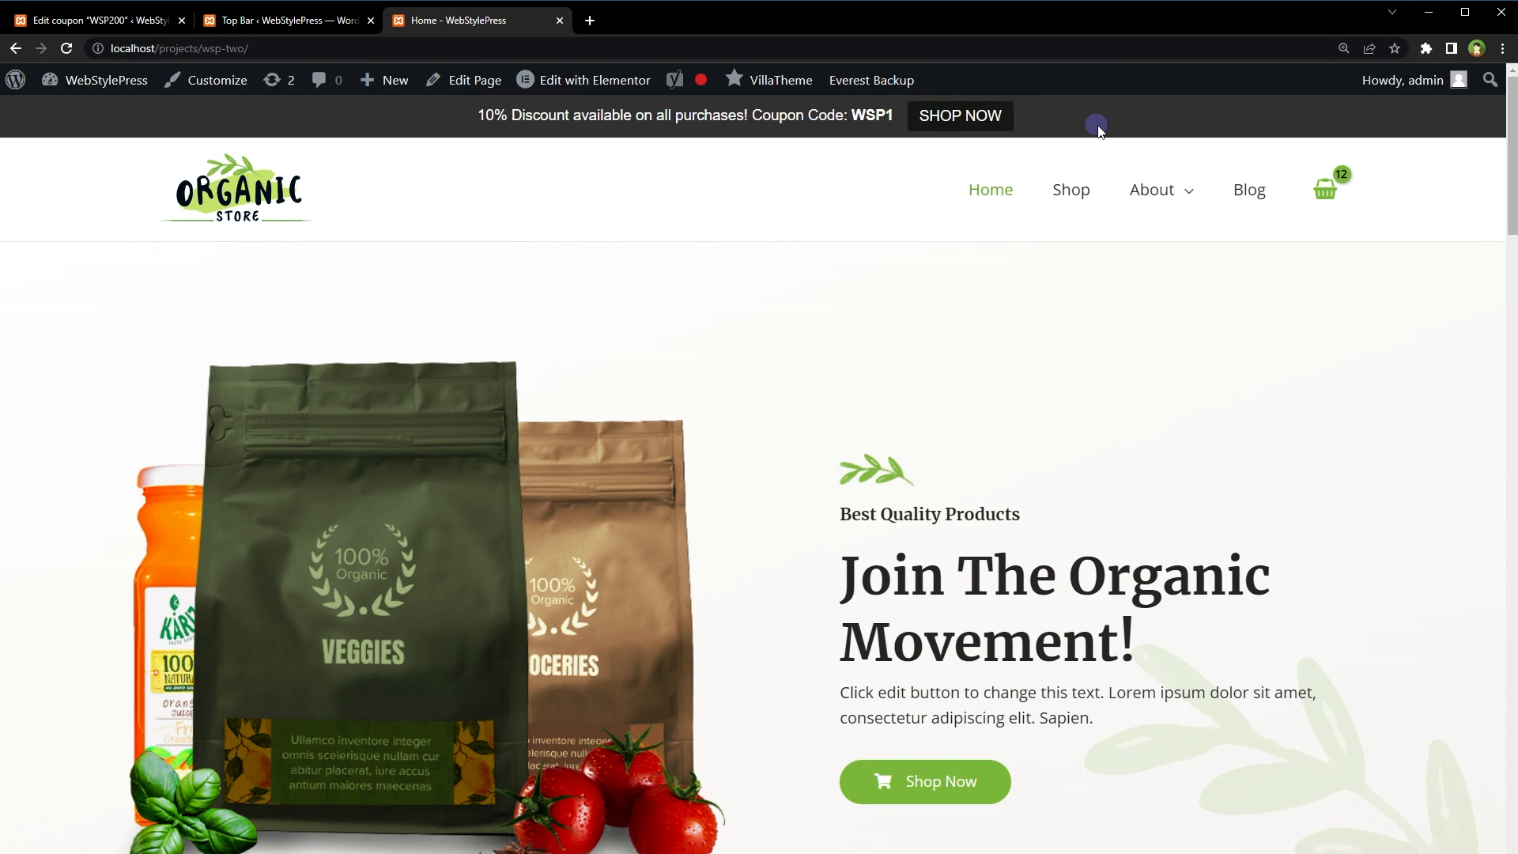